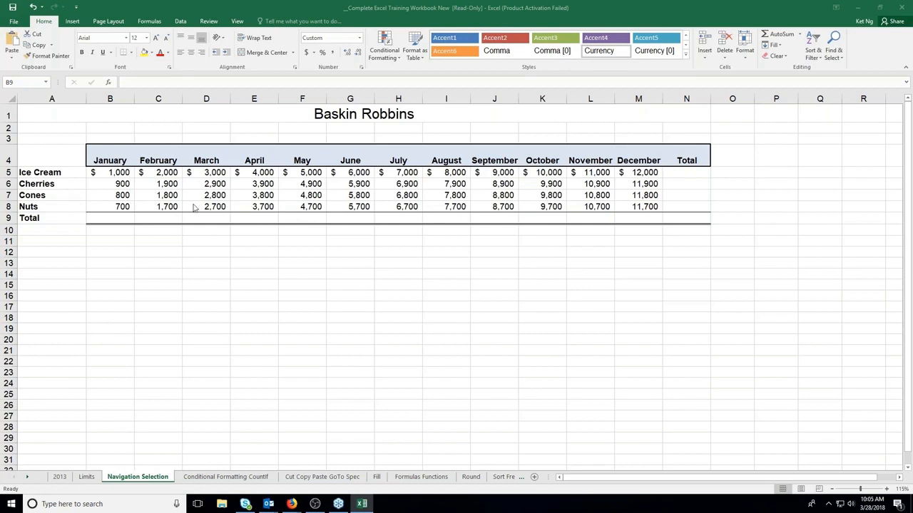
Enter the typed-in sum =1000+900+800+700 as the January total in B9
{"action": "left_click", "coordinate": [121, 220]}
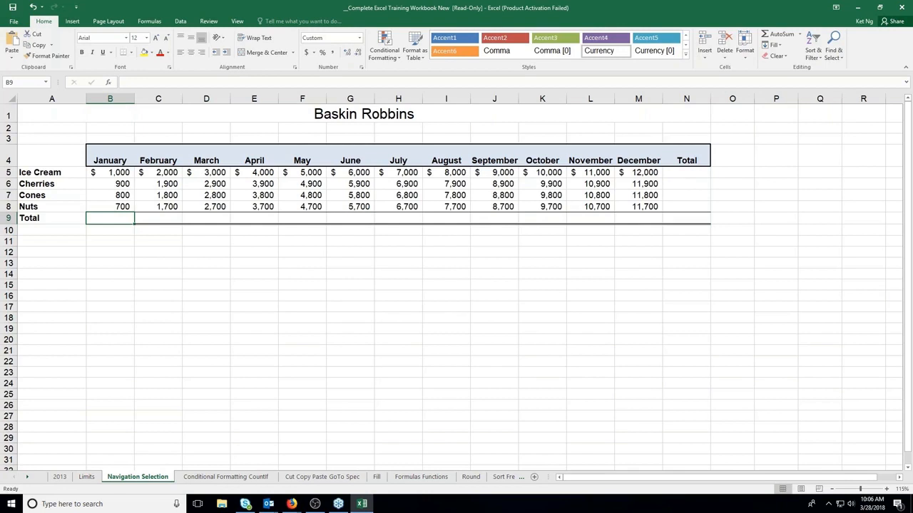
{"action": "left_click", "coordinate": [116, 174]}
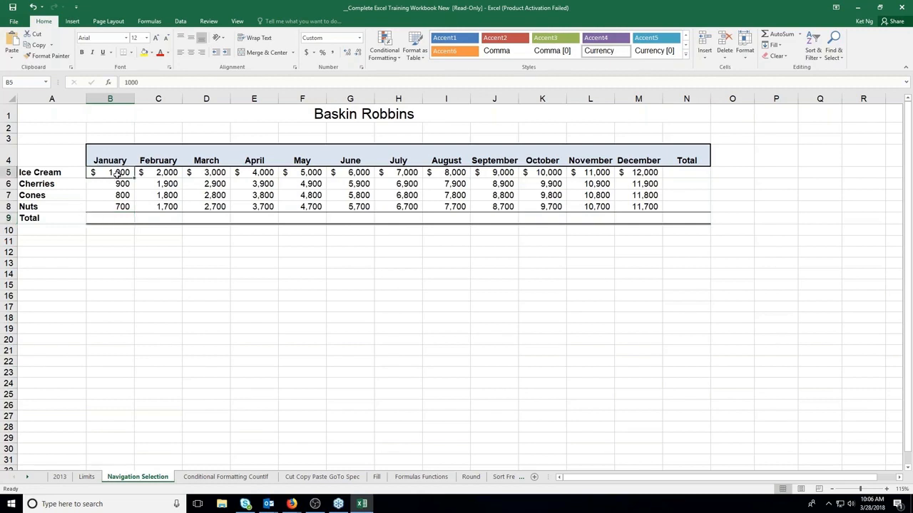
{"action": "left_click", "coordinate": [51, 170]}
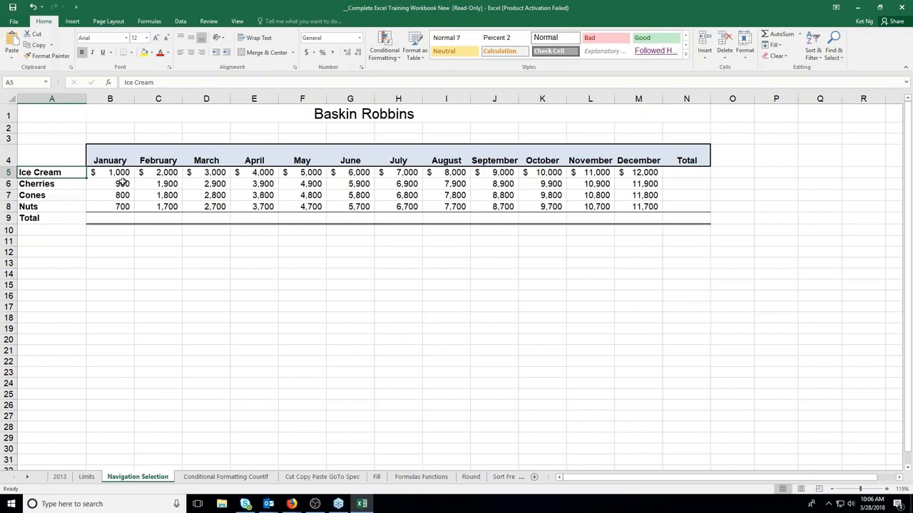
{"action": "left_click", "coordinate": [114, 218]}
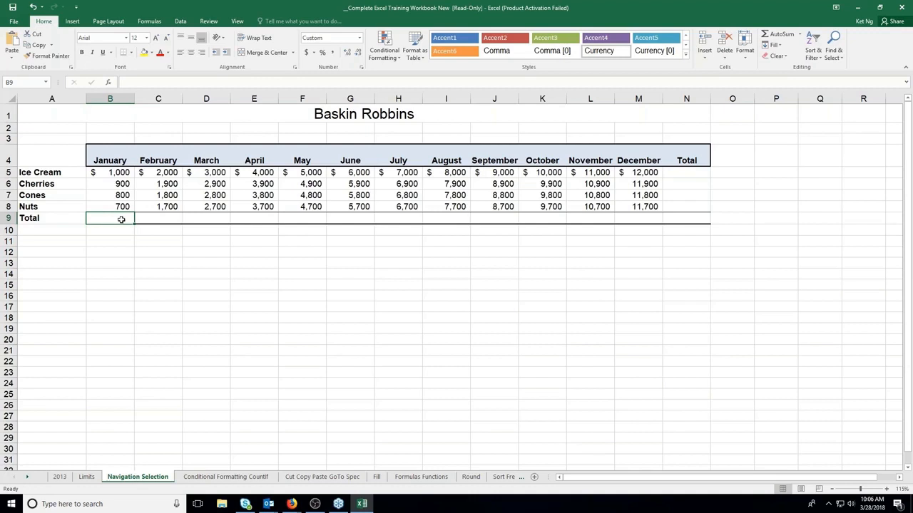
{"action": "type", "text": "=="}
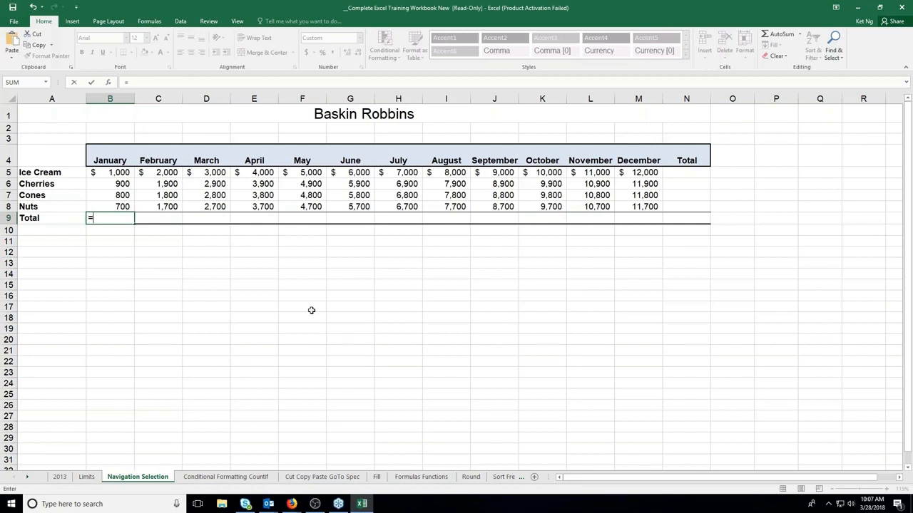
{"action": "type", "text": "1000+900+"}
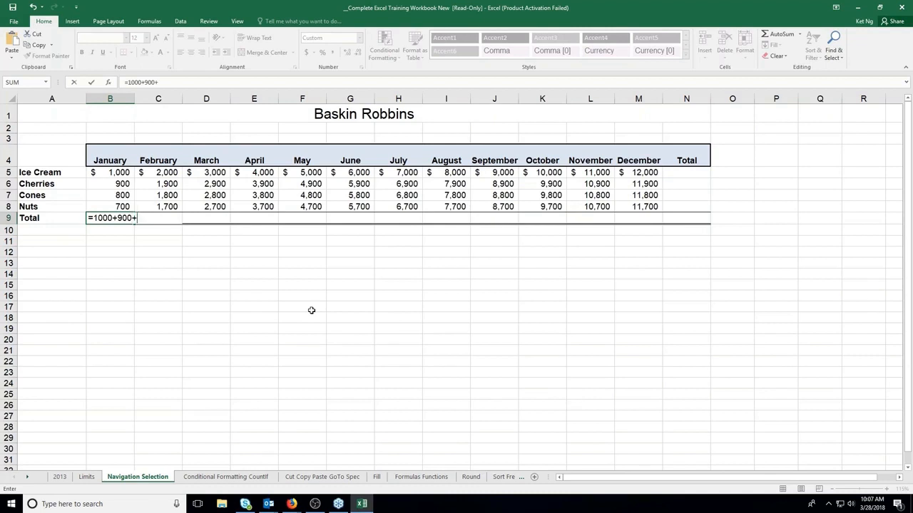
{"action": "type", "text": "800+700"}
{"action": "left_click", "coordinate": [91, 84]}
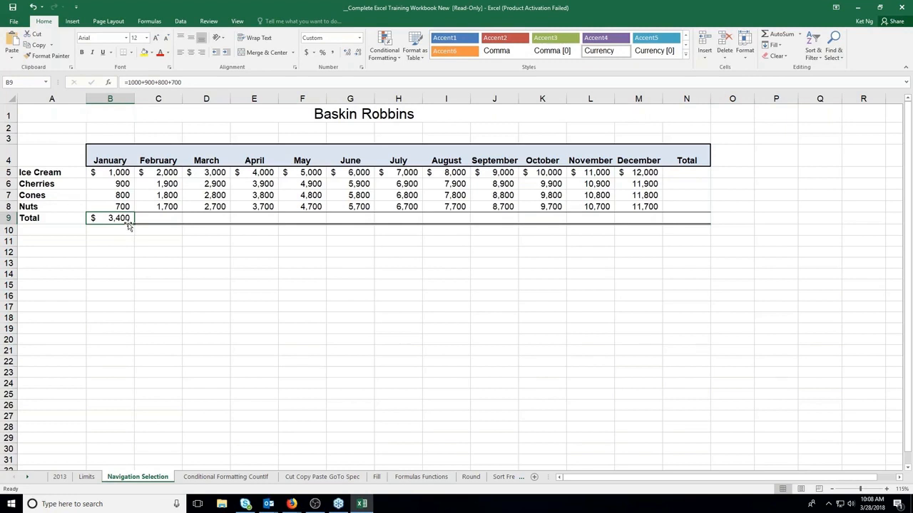
Set the January Ice Cream value in B5 to 2000
{"action": "left_click", "coordinate": [111, 174]}
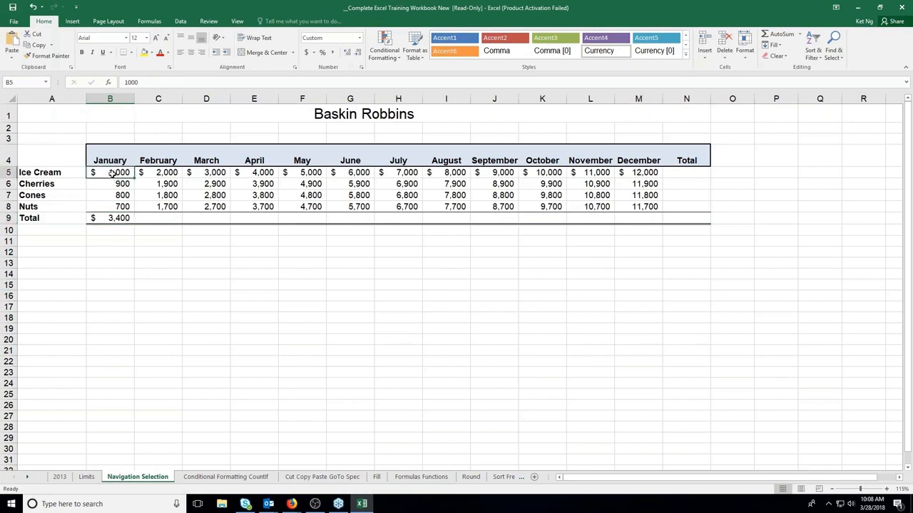
{"action": "left_click", "coordinate": [124, 82]}
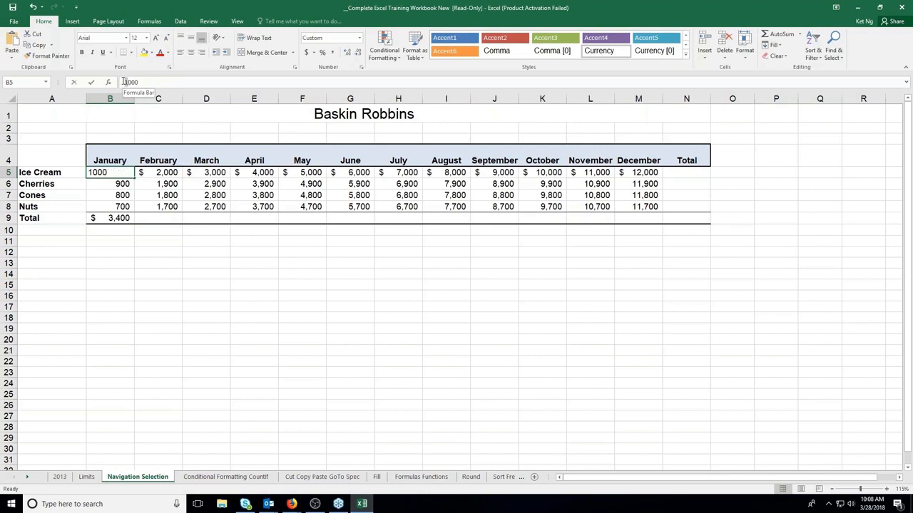
{"action": "left_click", "coordinate": [124, 82]}
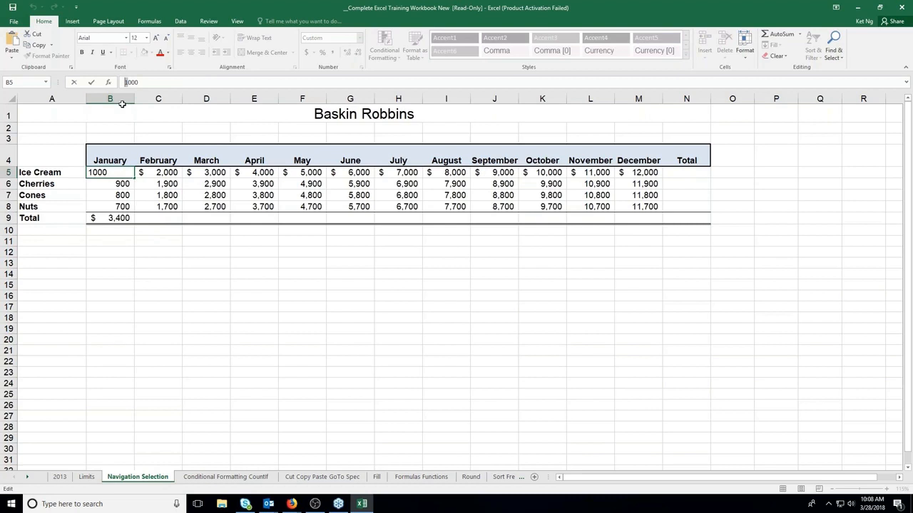
{"action": "key", "text": "Delete"}
{"action": "type", "text": "2"}
{"action": "key", "text": "Return"}
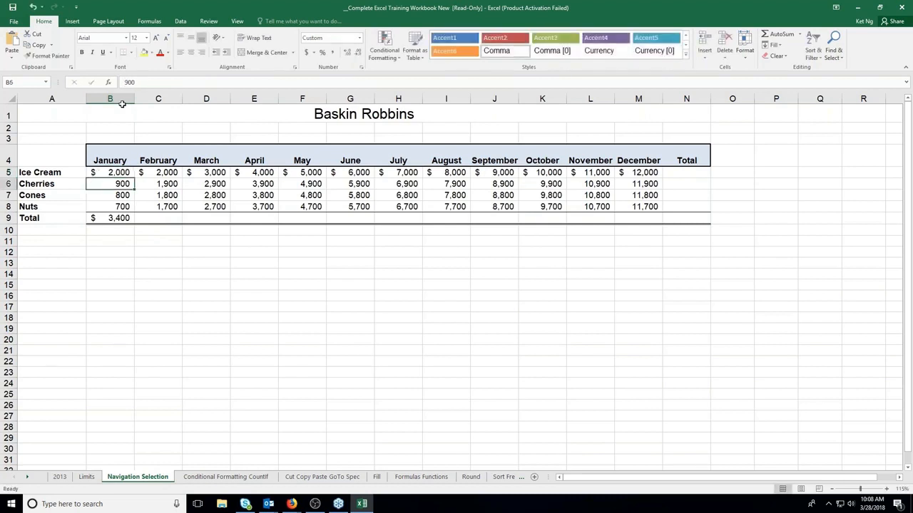
Edit the January total in B9 to read =2000+900+800+700
{"action": "left_click", "coordinate": [115, 218]}
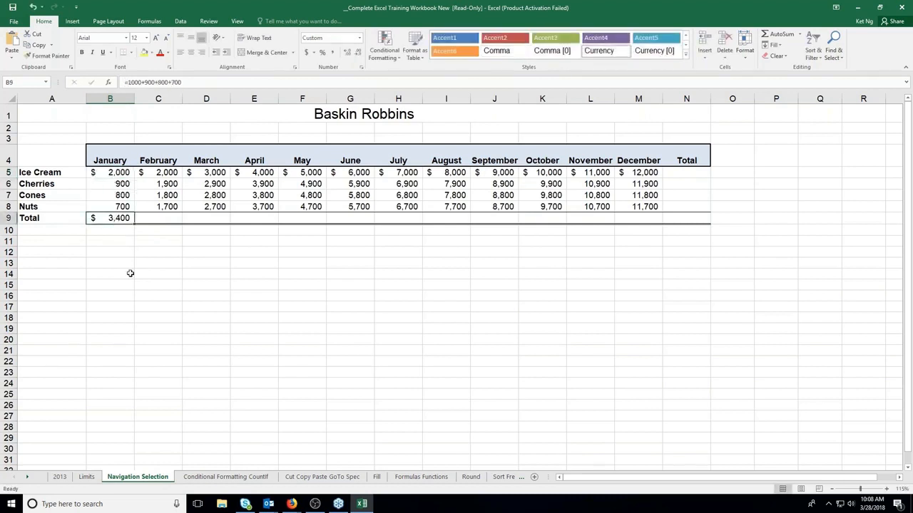
{"action": "left_click", "coordinate": [129, 82]}
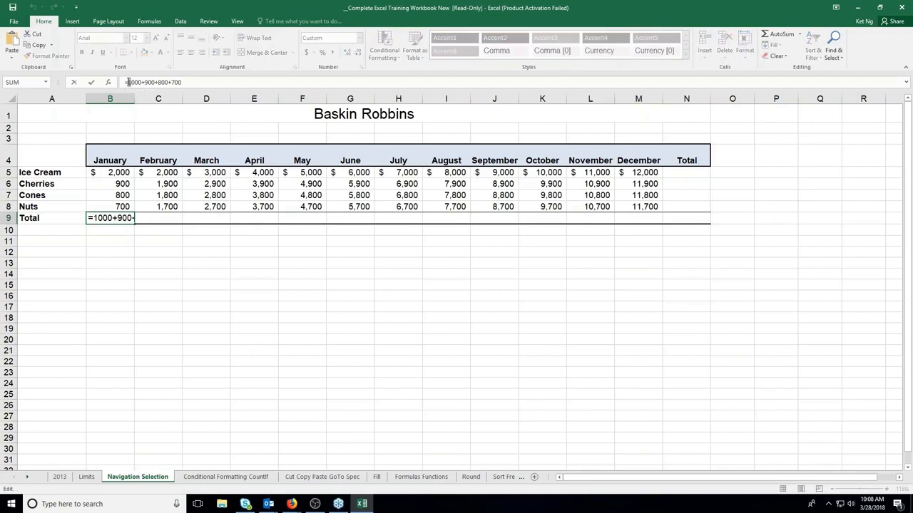
{"action": "key", "text": "BackSpace"}
{"action": "type", "text": "2"}
{"action": "key", "text": "Return"}
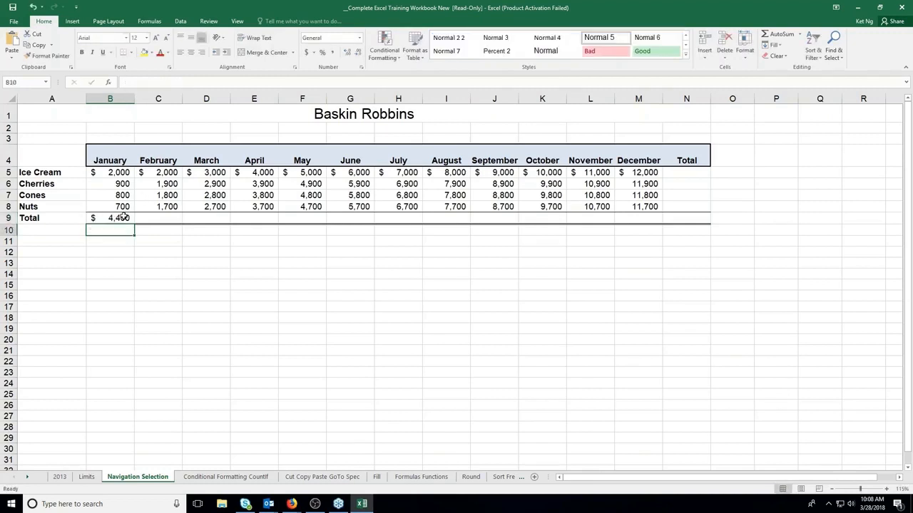
{"action": "key", "text": "Up"}
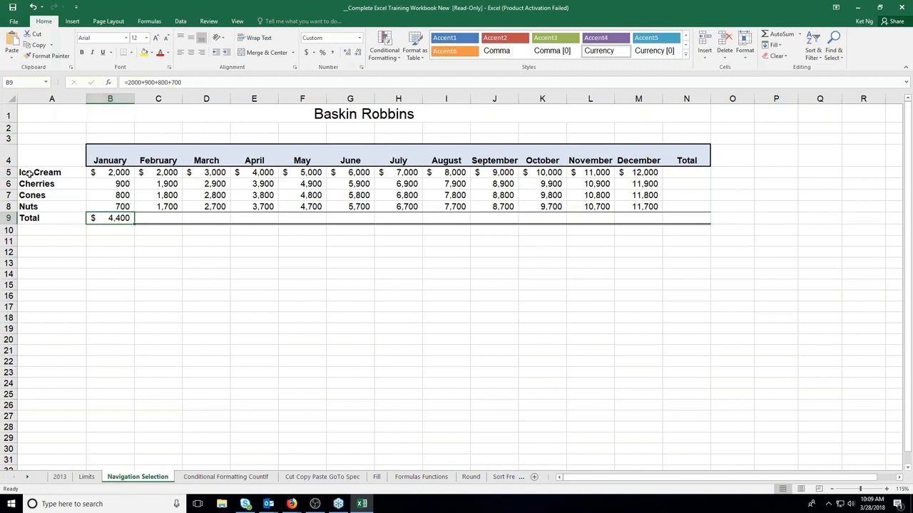
{"action": "key", "text": "Up"}
{"action": "key", "text": "Up"}
{"action": "key", "text": "Up"}
{"action": "key", "text": "Up"}
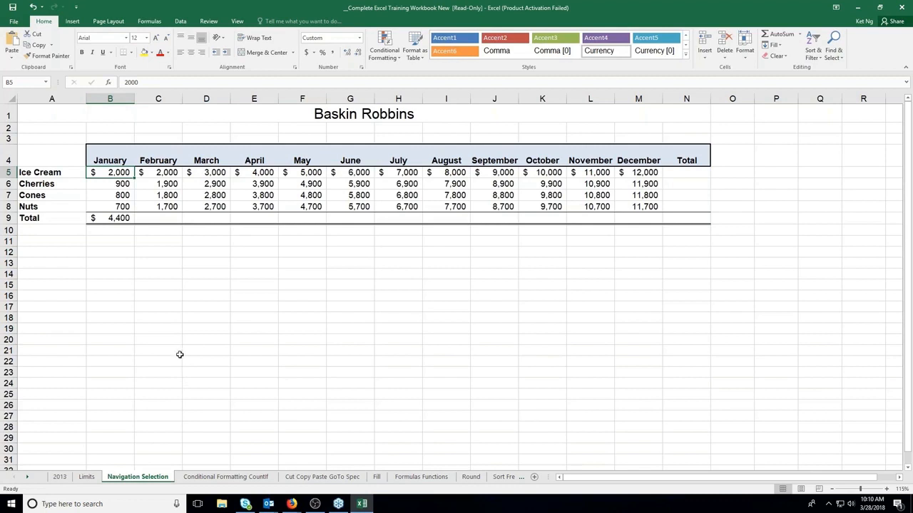
Replace the January total in B9 with the cell-reference formula =B5+B6+B7+B8
{"action": "left_click", "coordinate": [123, 218]}
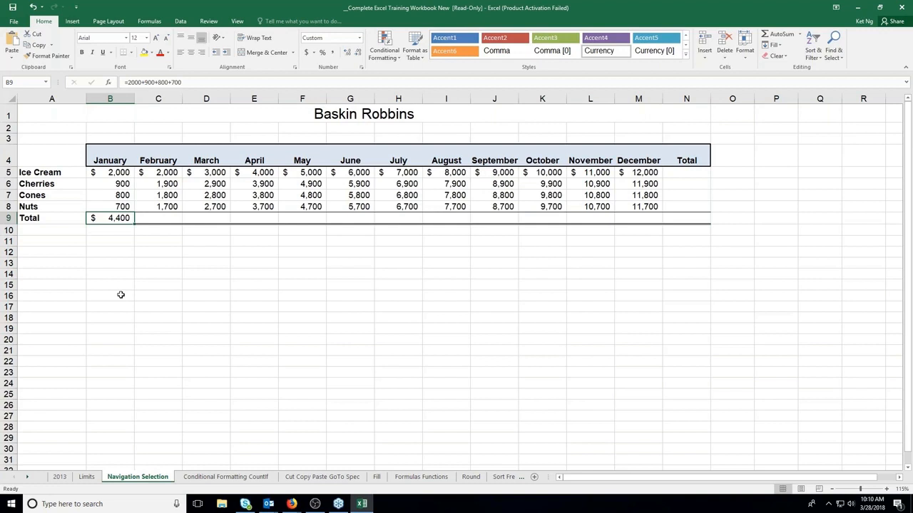
{"action": "type", "text": "="}
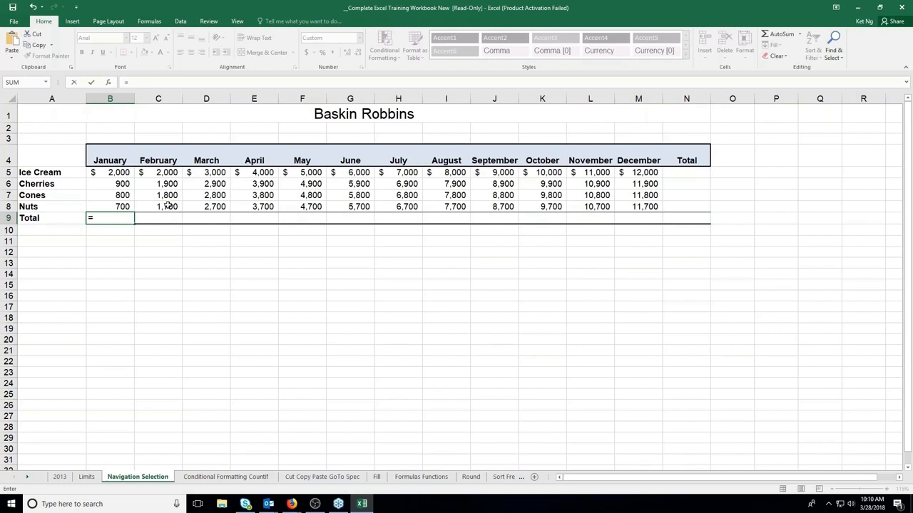
{"action": "left_click", "coordinate": [114, 173]}
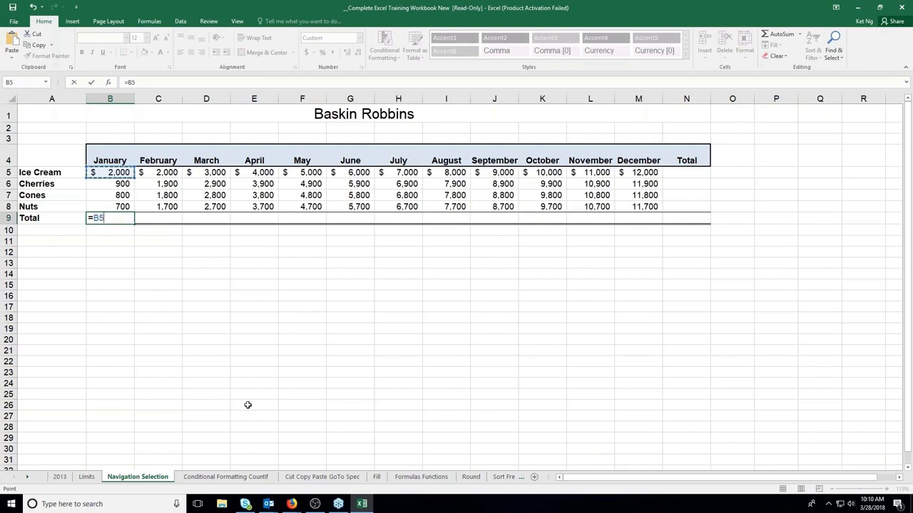
{"action": "type", "text": "+"}
{"action": "left_click", "coordinate": [99, 184]}
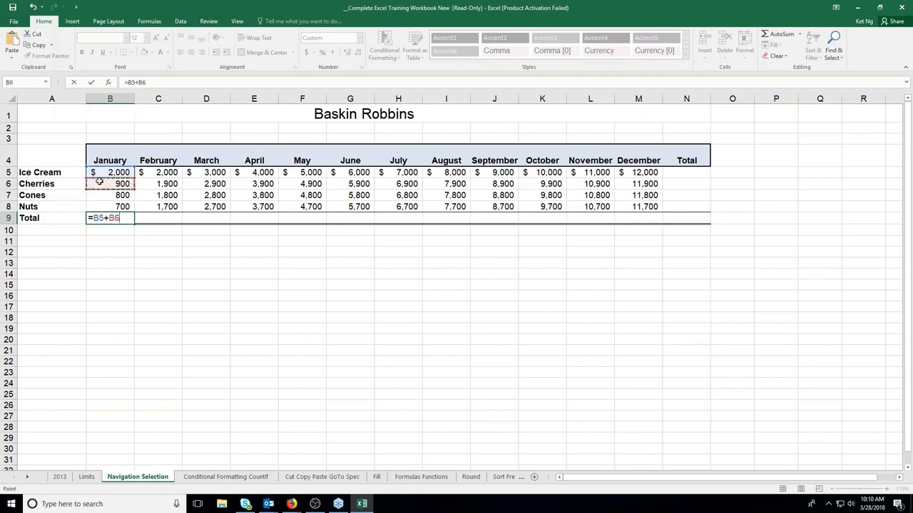
{"action": "type", "text": "+"}
{"action": "left_click", "coordinate": [113, 194]}
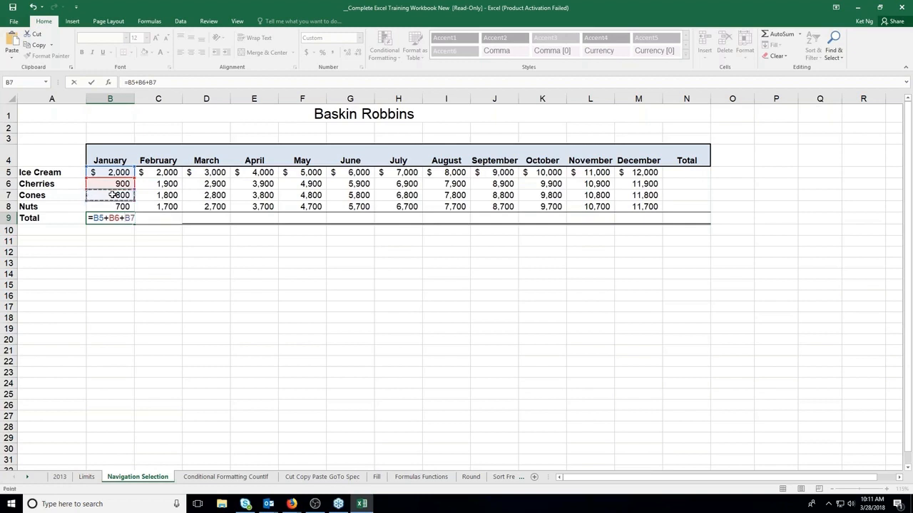
{"action": "type", "text": "+"}
{"action": "left_click", "coordinate": [114, 206]}
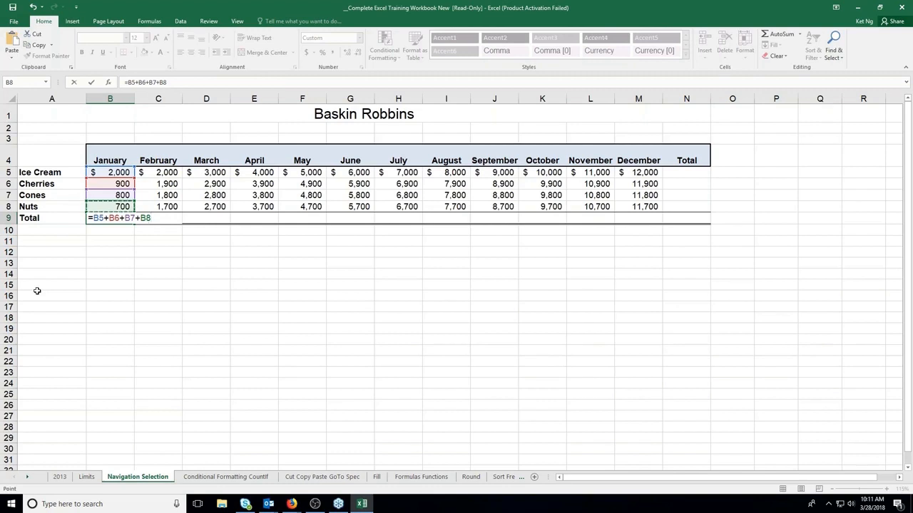
{"action": "type", "text": "+"}
{"action": "key", "text": "Return"}
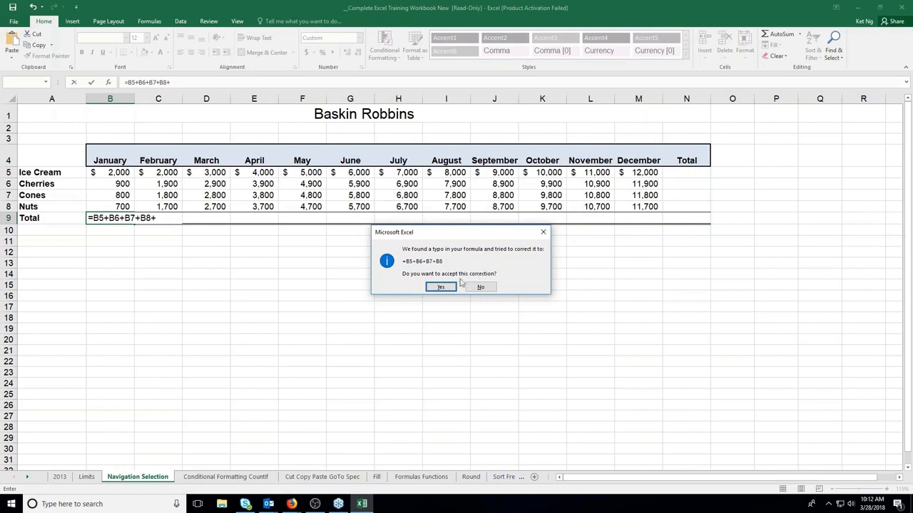
{"action": "left_click", "coordinate": [434, 286]}
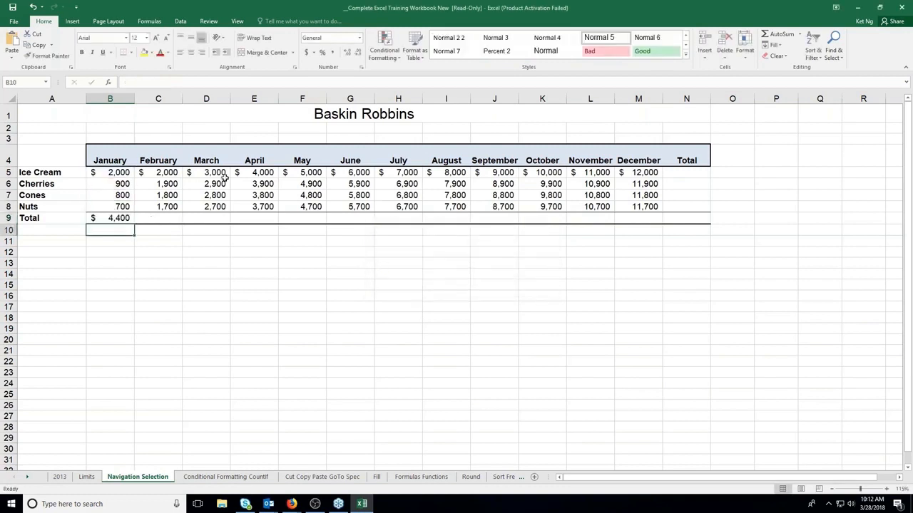
Set the January Ice Cream value in B5 to 1000, and return to the January total in B9
{"action": "left_click", "coordinate": [112, 174]}
{"action": "key", "text": "F2"}
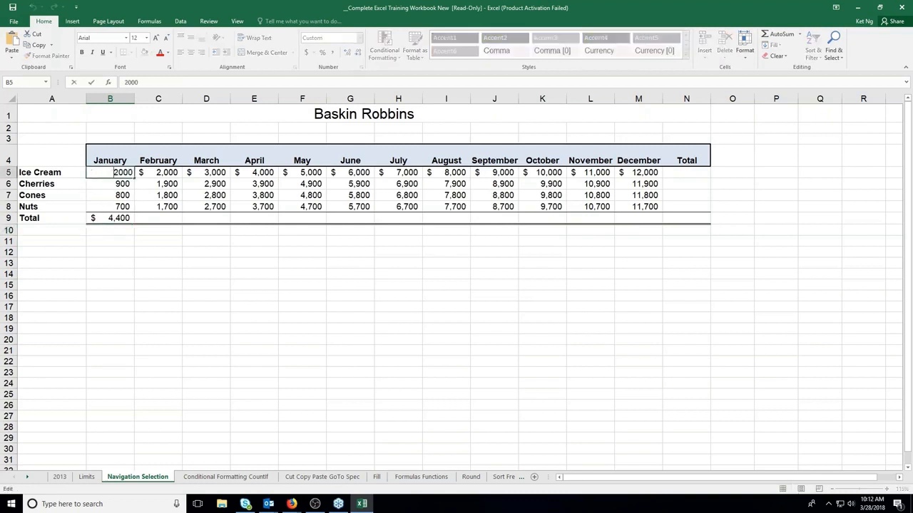
{"action": "key", "text": "Delete"}
{"action": "type", "text": "1"}
{"action": "key", "text": "ctrl+Return"}
{"action": "key", "text": "Down"}
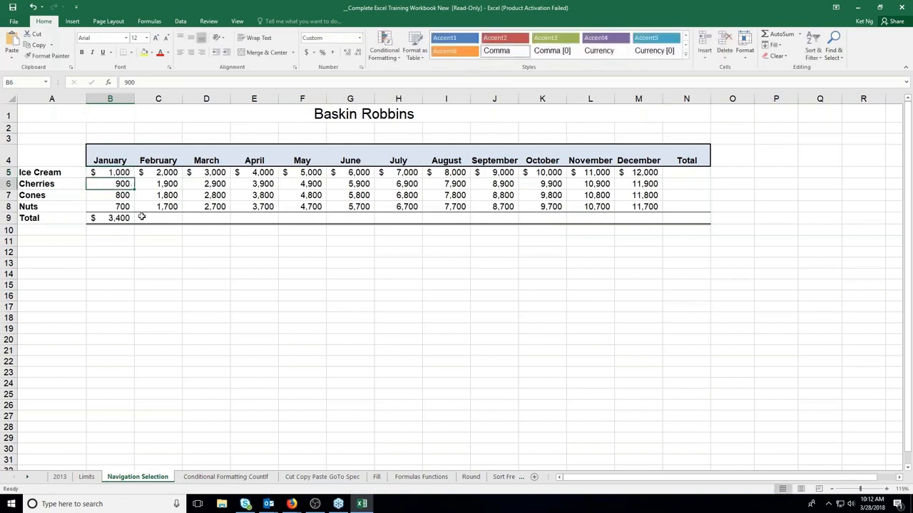
{"action": "key", "text": "Down"}
{"action": "key", "text": "Down"}
{"action": "key", "text": "Down"}
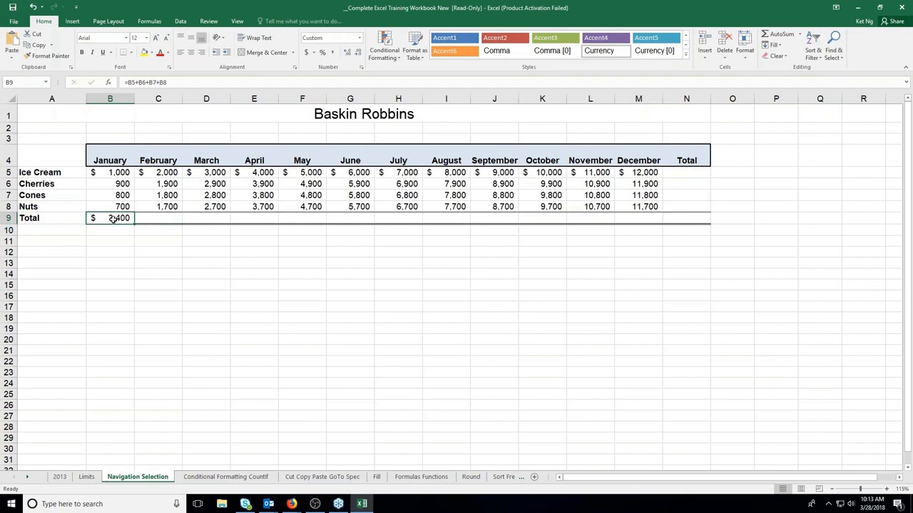
{"action": "left_click", "coordinate": [147, 218]}
{"action": "left_click", "coordinate": [214, 218]}
{"action": "left_click", "coordinate": [248, 218]}
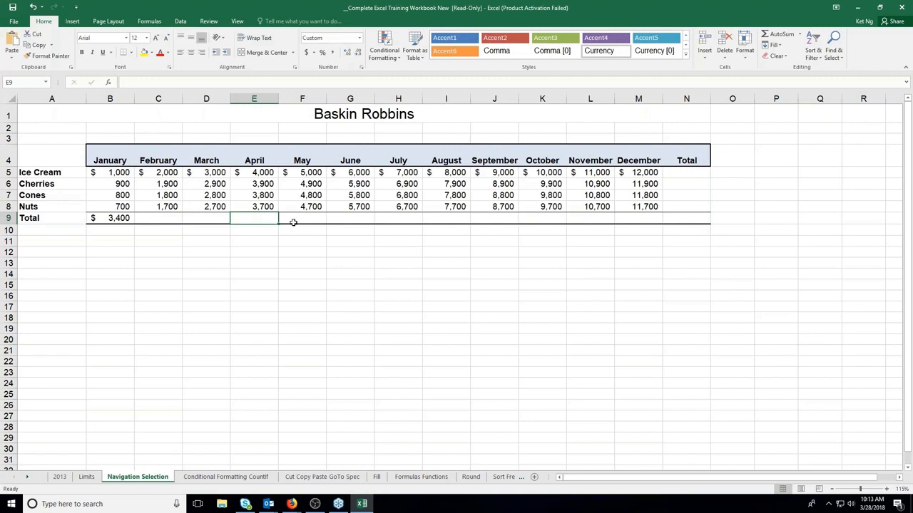
{"action": "left_click", "coordinate": [349, 218]}
{"action": "left_click", "coordinate": [446, 218]}
{"action": "left_click", "coordinate": [481, 219]}
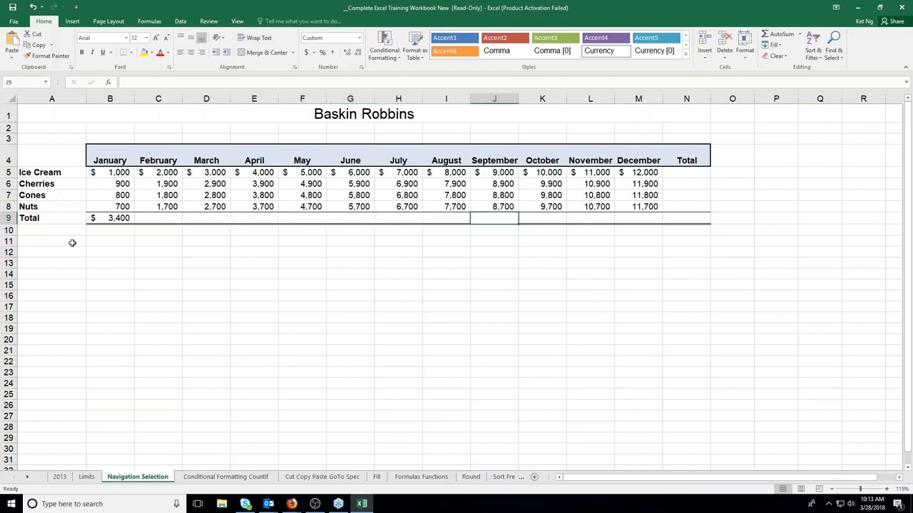
Copy the January total formula from B9 into C9:N9, undoing the first paste and pasting it again
{"action": "left_click", "coordinate": [100, 221]}
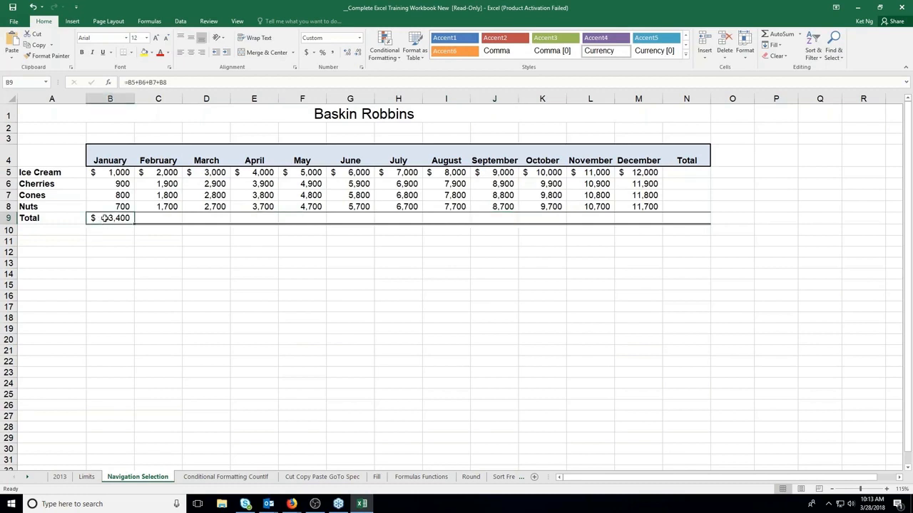
{"action": "left_click", "coordinate": [39, 45]}
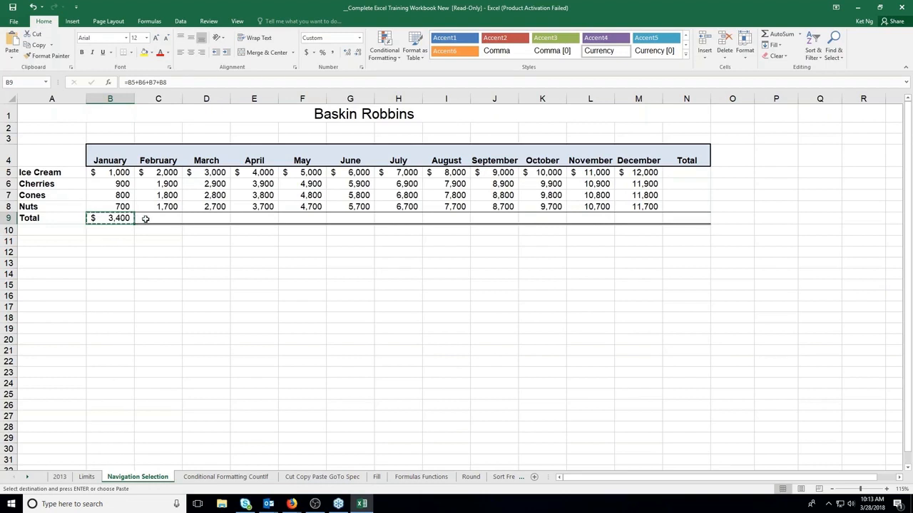
{"action": "left_click_drag", "start_coordinate": [145, 219], "coordinate": [677, 216]}
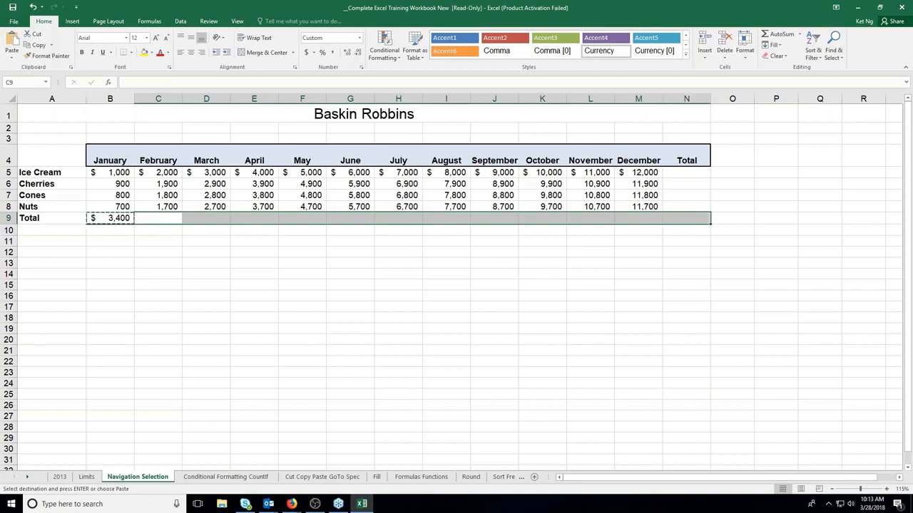
{"action": "key", "text": "Return"}
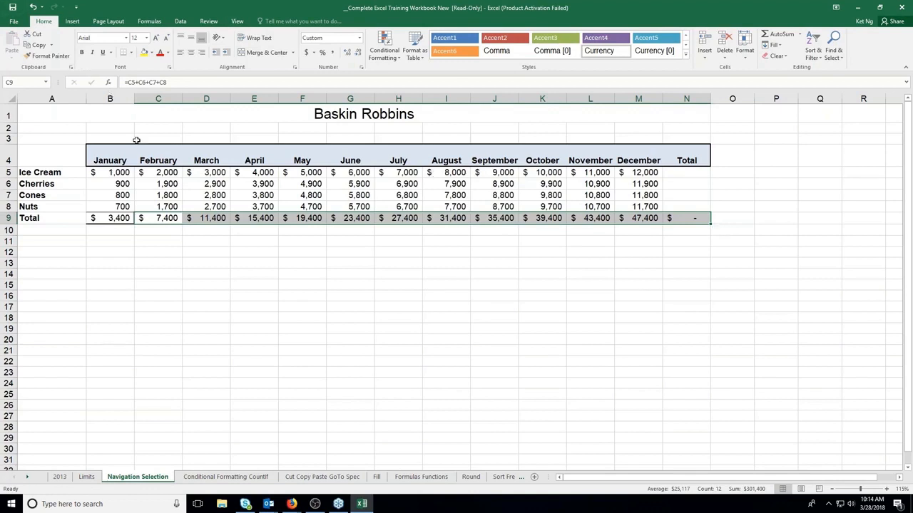
{"action": "key", "text": "ctrl+z"}
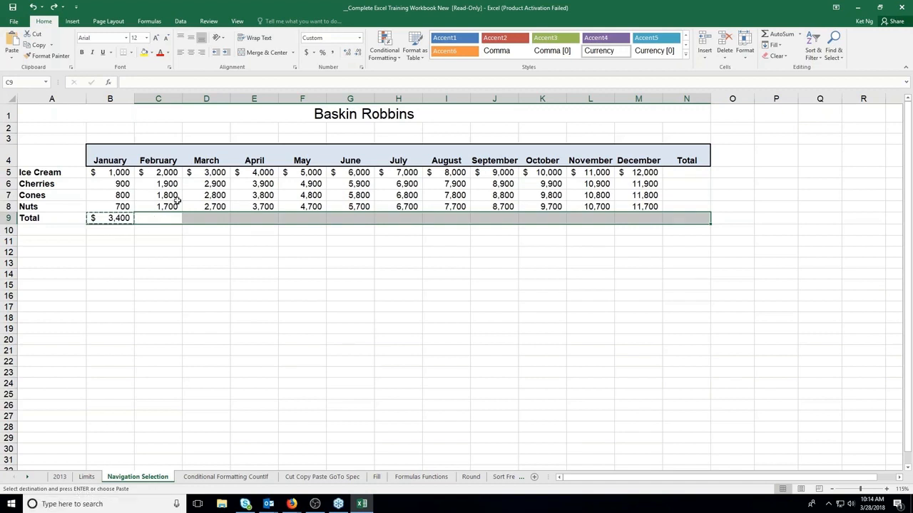
{"action": "left_click", "coordinate": [12, 40]}
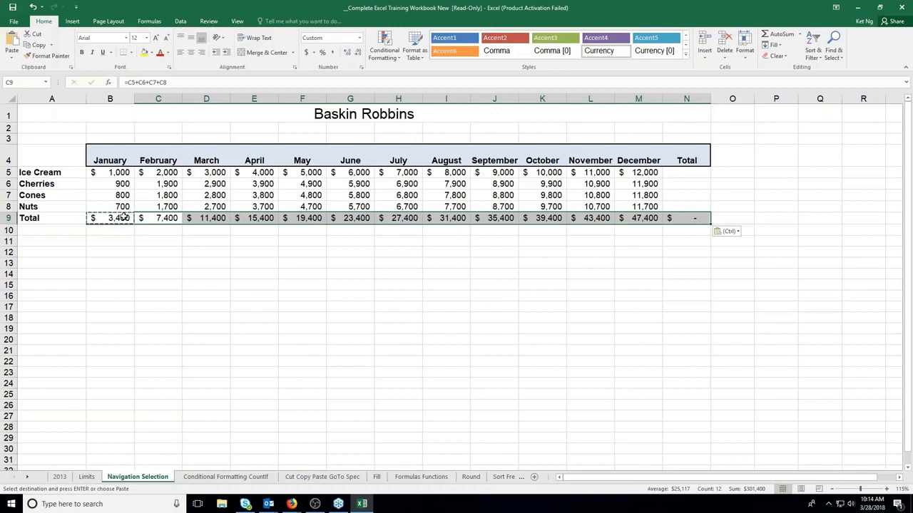
Paste the copied January total formula into C11:M11, and undo that paste
{"action": "left_click_drag", "start_coordinate": [343, 243], "coordinate": [631, 241]}
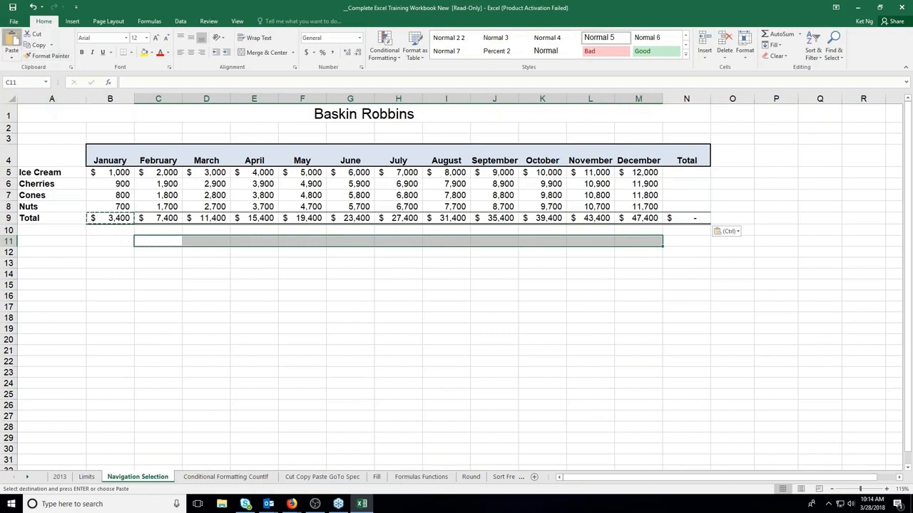
{"action": "left_click", "coordinate": [11, 45]}
{"action": "left_click_drag", "start_coordinate": [153, 265], "coordinate": [642, 261]}
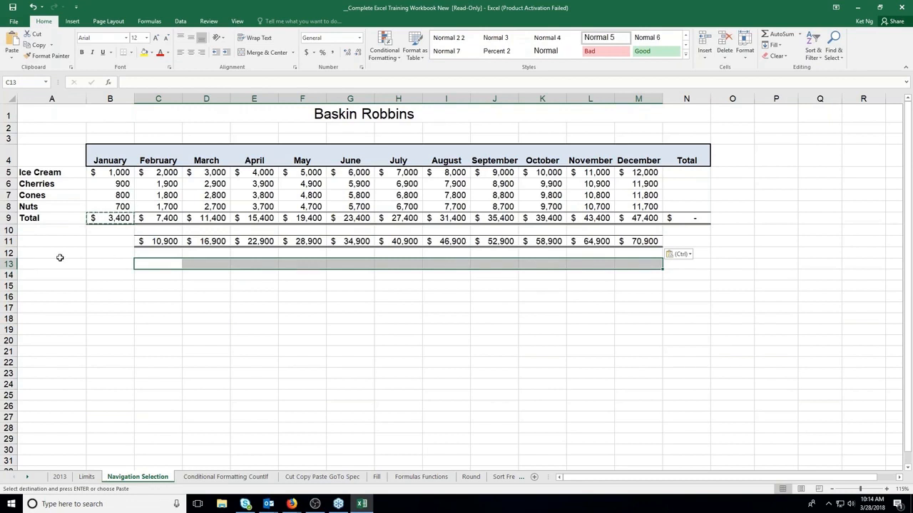
{"action": "key", "text": "ctrl+z"}
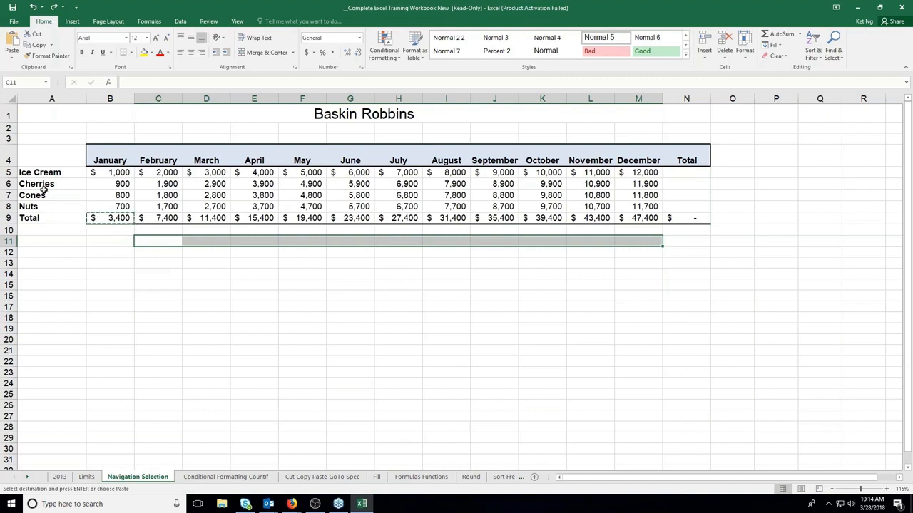
Paste the January total formula over C9:N9 again, undo back to empty cells there, and cancel the copy mode
{"action": "left_click", "coordinate": [169, 219]}
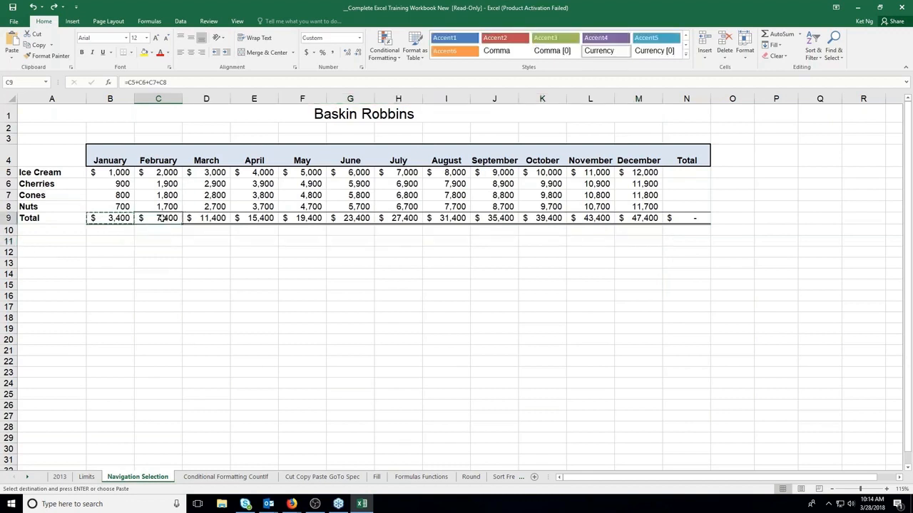
{"action": "left_click_drag", "start_coordinate": [168, 218], "coordinate": [684, 220]}
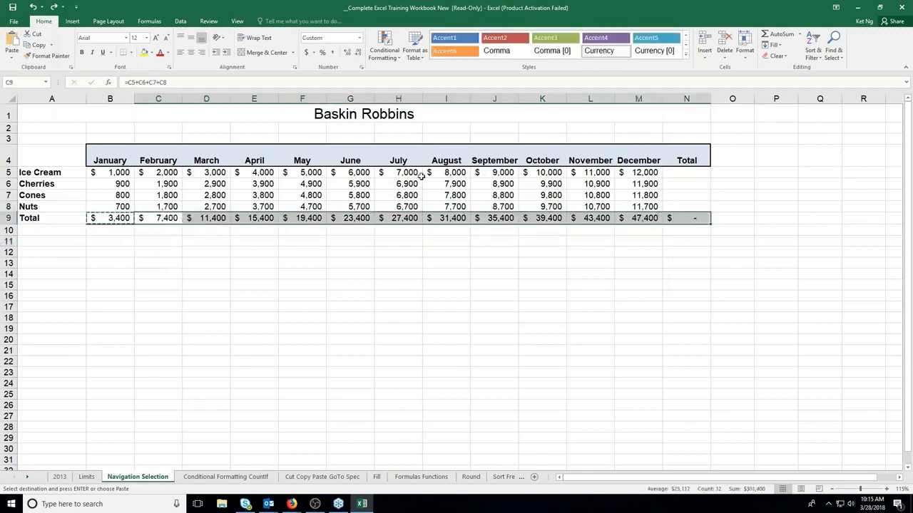
{"action": "key", "text": "Return"}
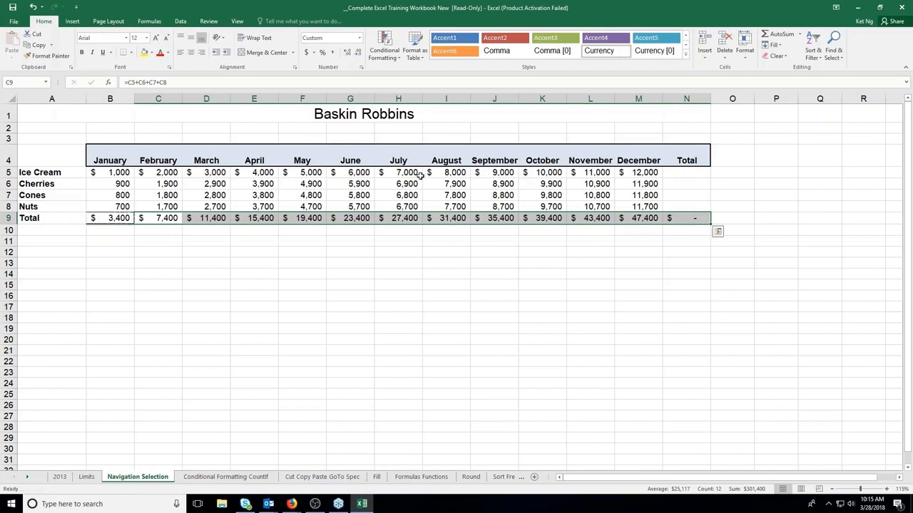
{"action": "key", "text": "ctrl+z"}
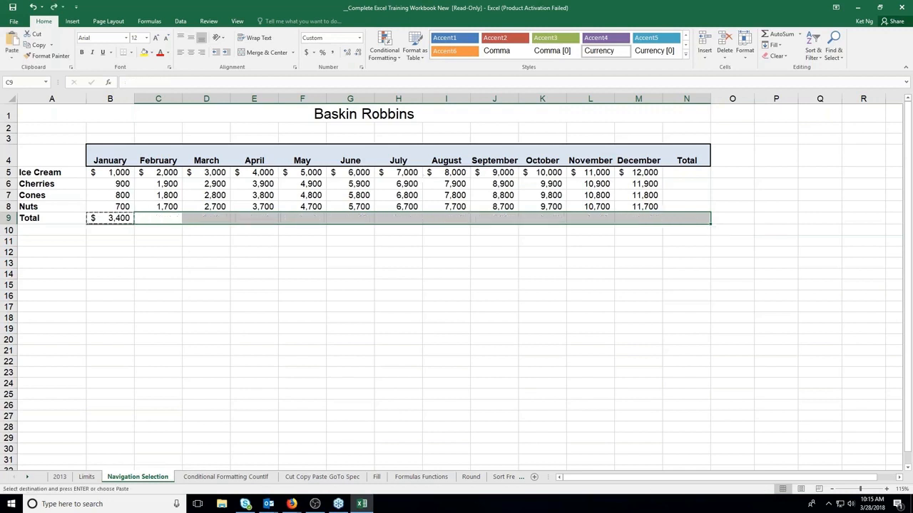
{"action": "key", "text": "Escape"}
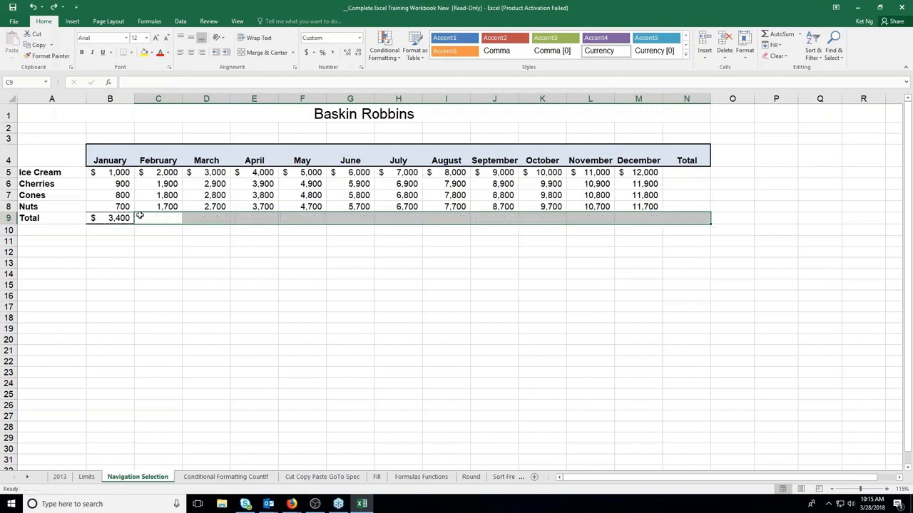
Autofill the January total formula from B9 across the Total row through N9
{"action": "key", "text": "Left"}
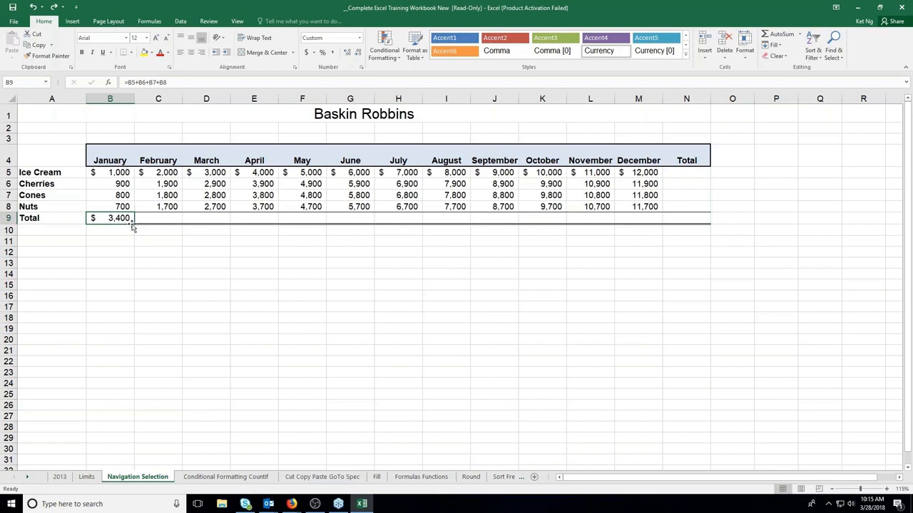
{"action": "left_click_drag", "start_coordinate": [133, 227], "coordinate": [715, 229]}
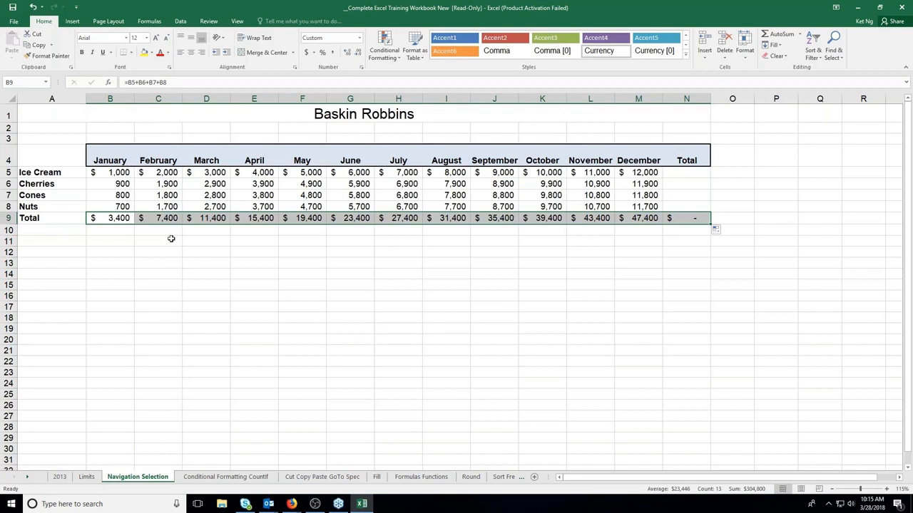
Compare the cell references in the January through April total formulas in B9:E9
{"action": "left_click", "coordinate": [125, 218]}
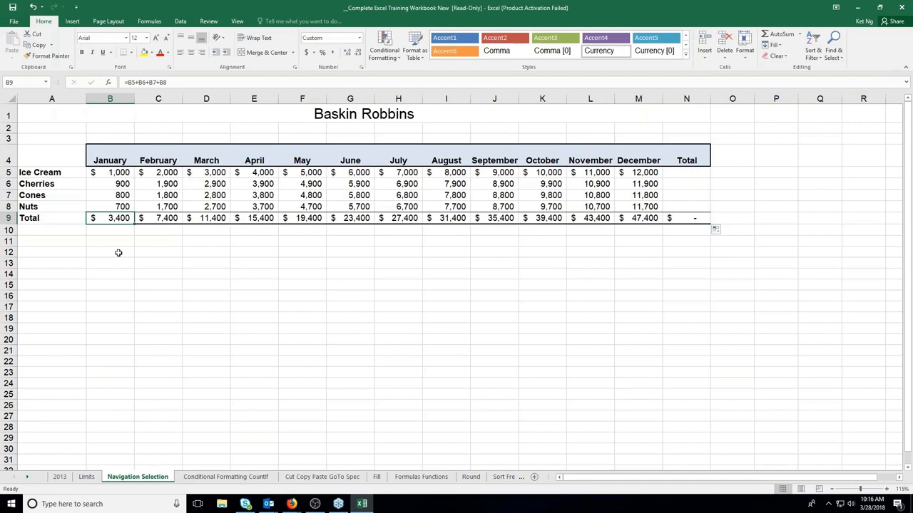
{"action": "left_click", "coordinate": [161, 218]}
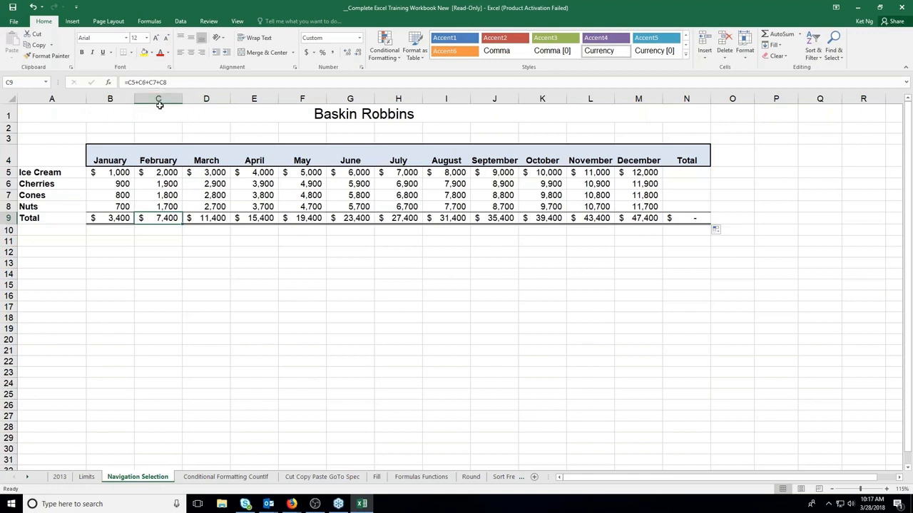
{"action": "left_click", "coordinate": [212, 218]}
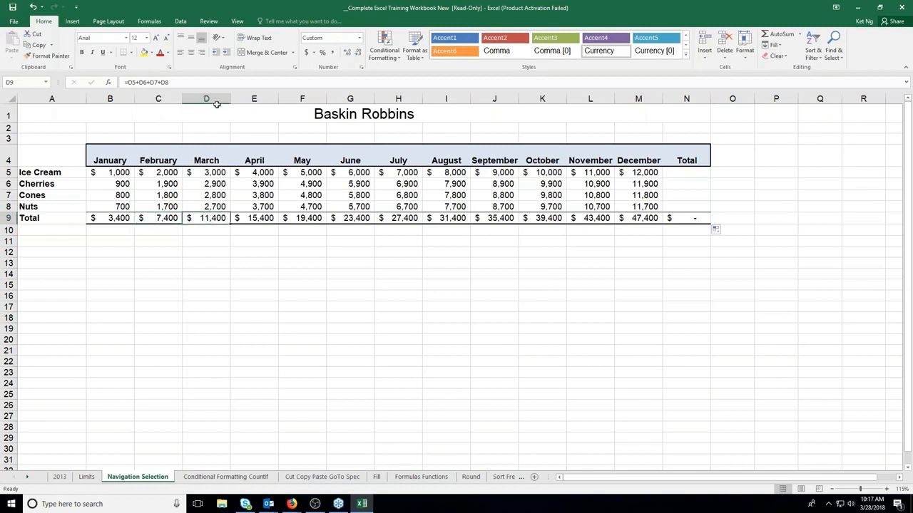
{"action": "left_click", "coordinate": [260, 219]}
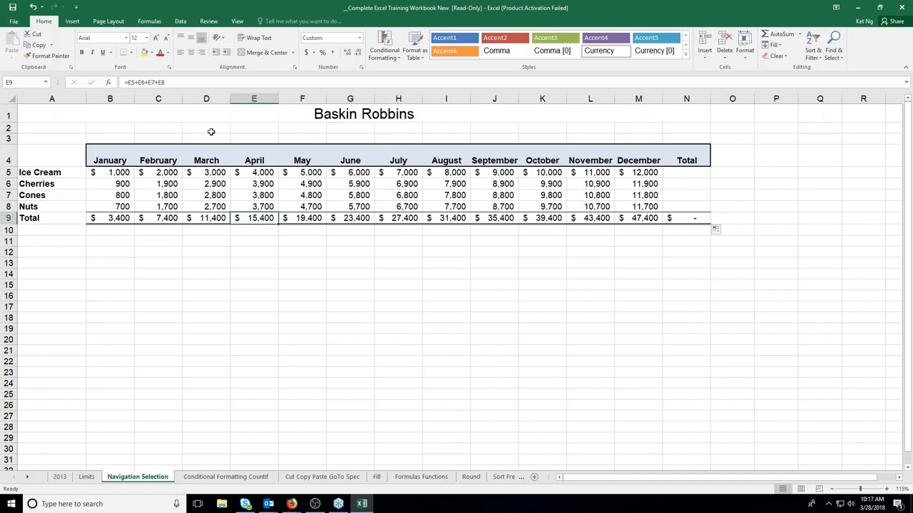
{"action": "left_click", "coordinate": [117, 221]}
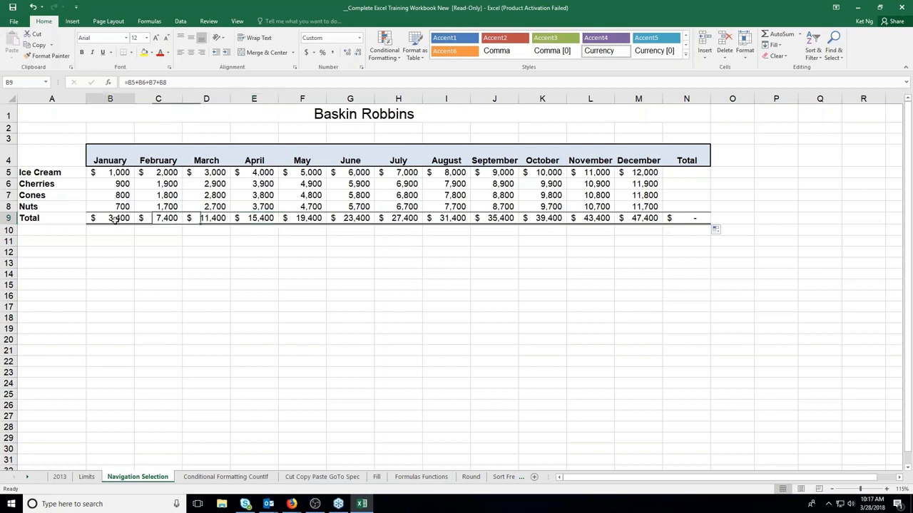
{"action": "left_click", "coordinate": [164, 221]}
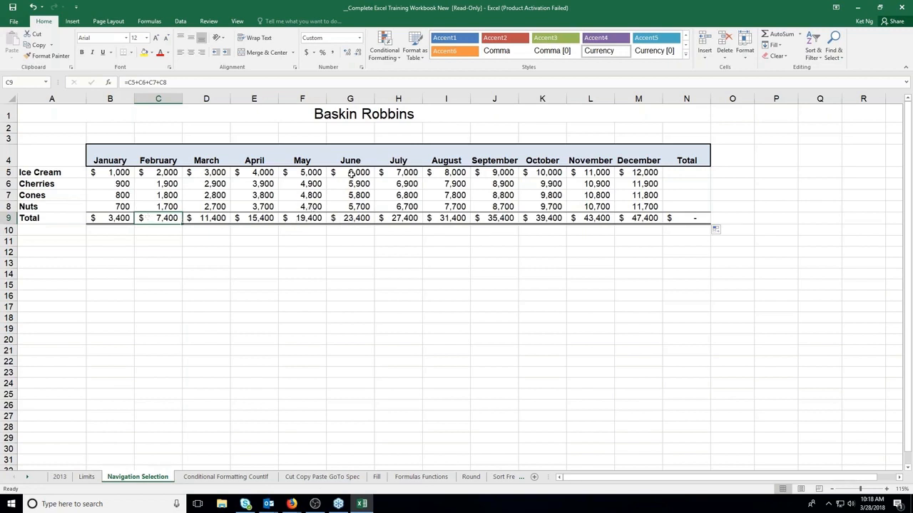
Clear the totals in B9:L9 and refill them from the December formula in M9, checking the November and October formulas
{"action": "left_click_drag", "start_coordinate": [599, 220], "coordinate": [127, 217]}
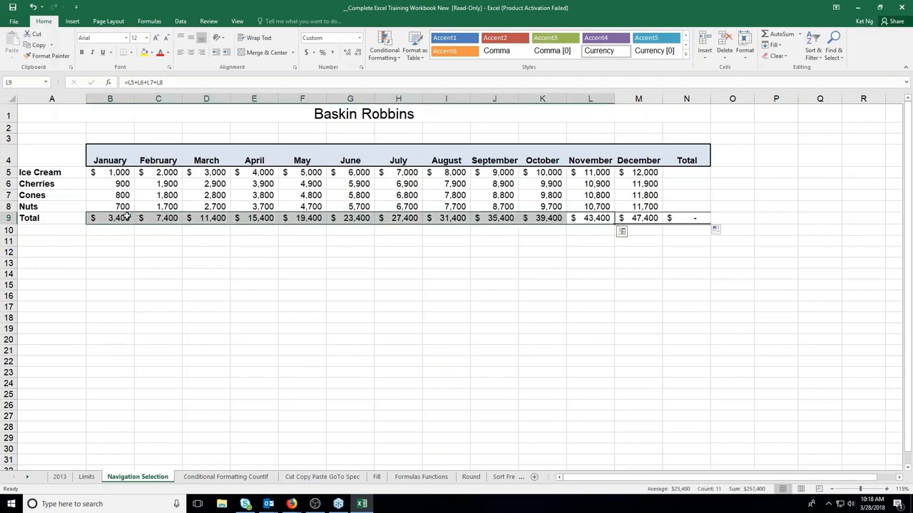
{"action": "key", "text": "Delete"}
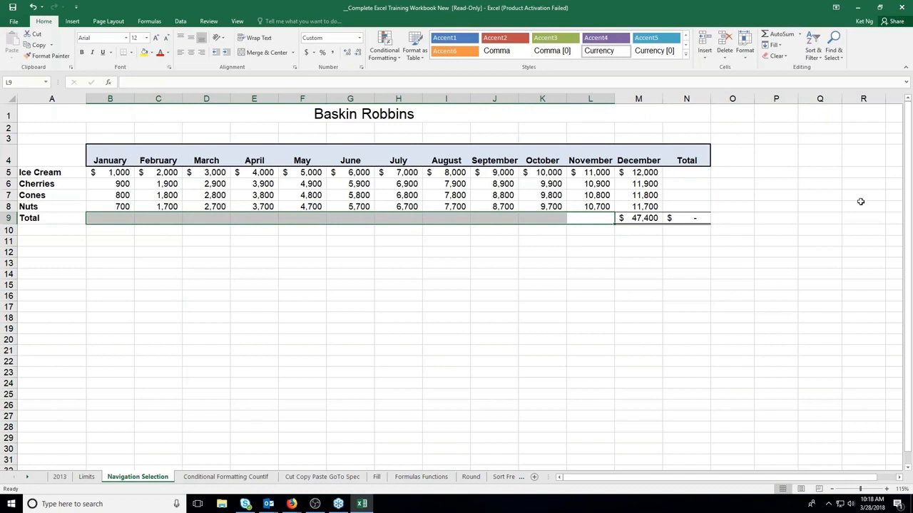
{"action": "left_click", "coordinate": [624, 217]}
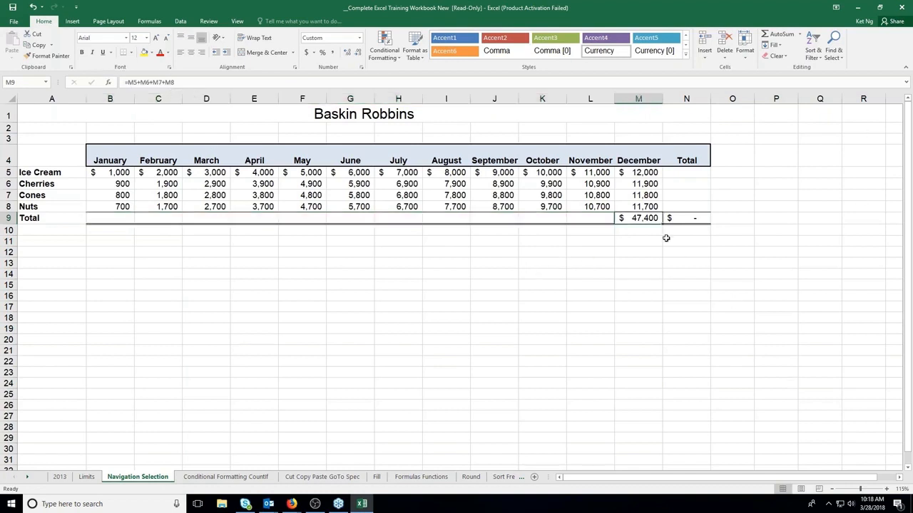
{"action": "left_click_drag", "start_coordinate": [655, 220], "coordinate": [98, 218]}
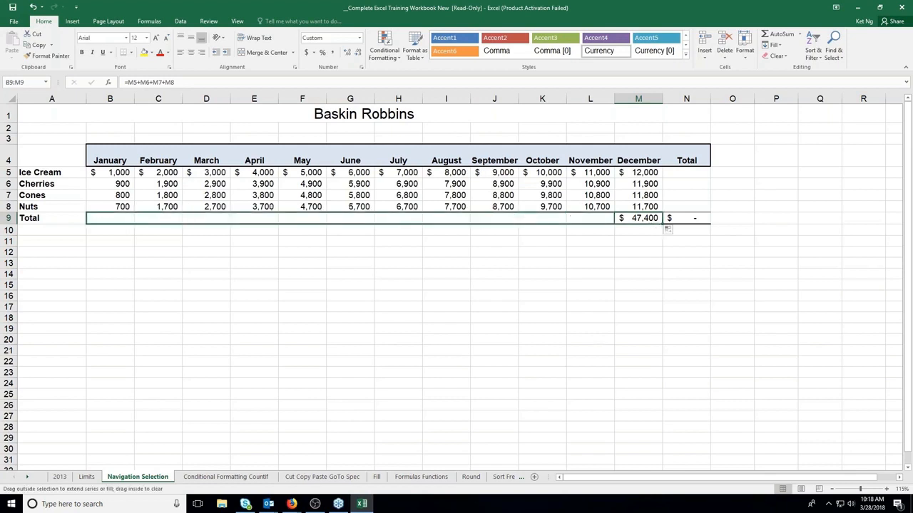
{"action": "left_click", "coordinate": [599, 217]}
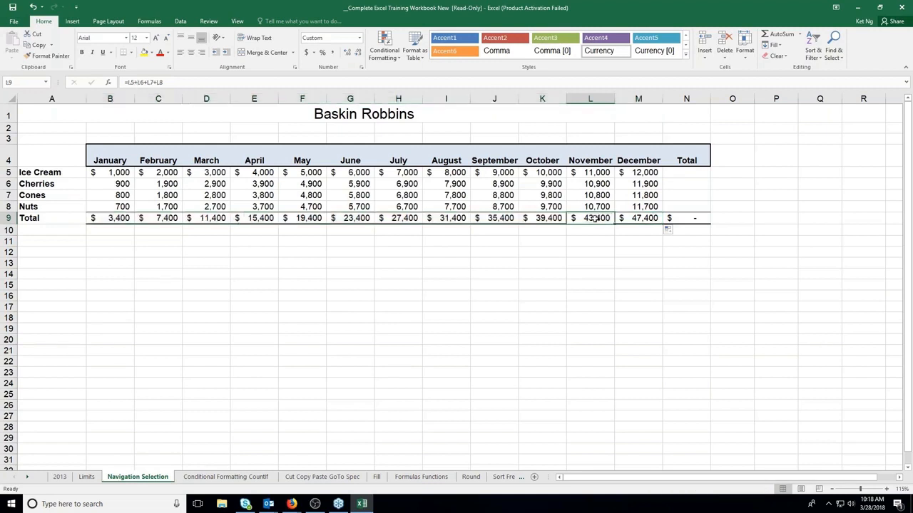
{"action": "left_click", "coordinate": [553, 221]}
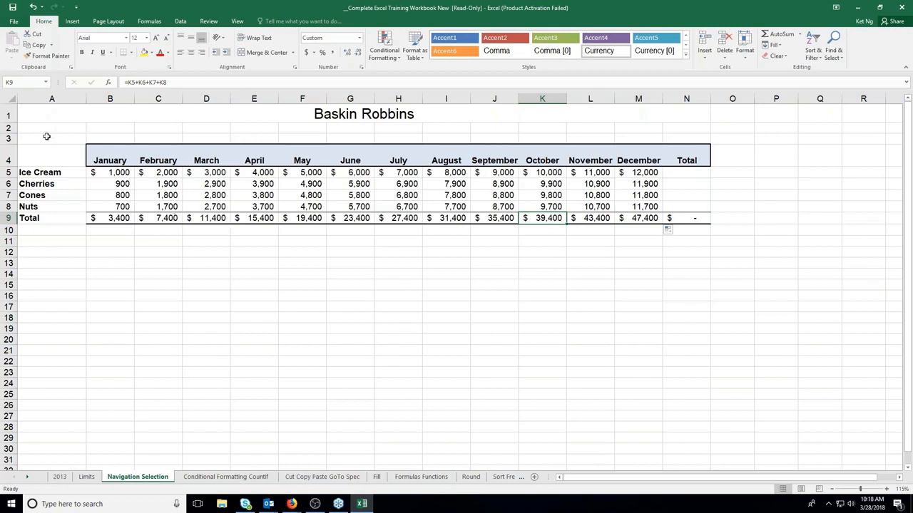
Move the table A4:N9 to start at D13, inspect the January total formula there, and undo the move
{"action": "left_click_drag", "start_coordinate": [40, 149], "coordinate": [699, 218]}
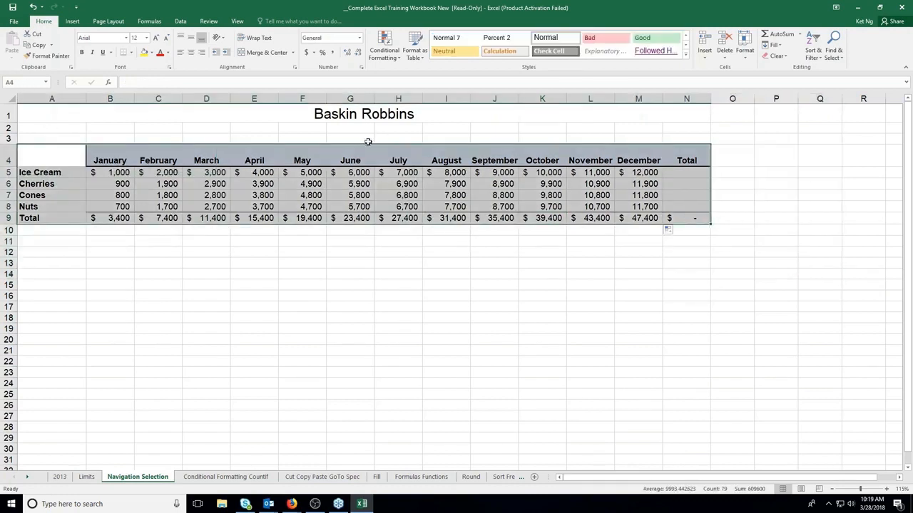
{"action": "left_click_drag", "start_coordinate": [304, 146], "coordinate": [495, 266]}
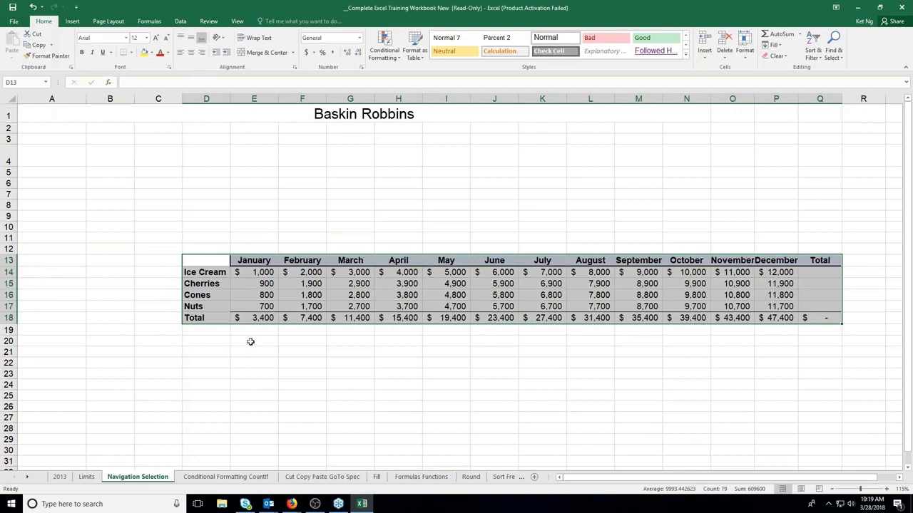
{"action": "left_click", "coordinate": [258, 319]}
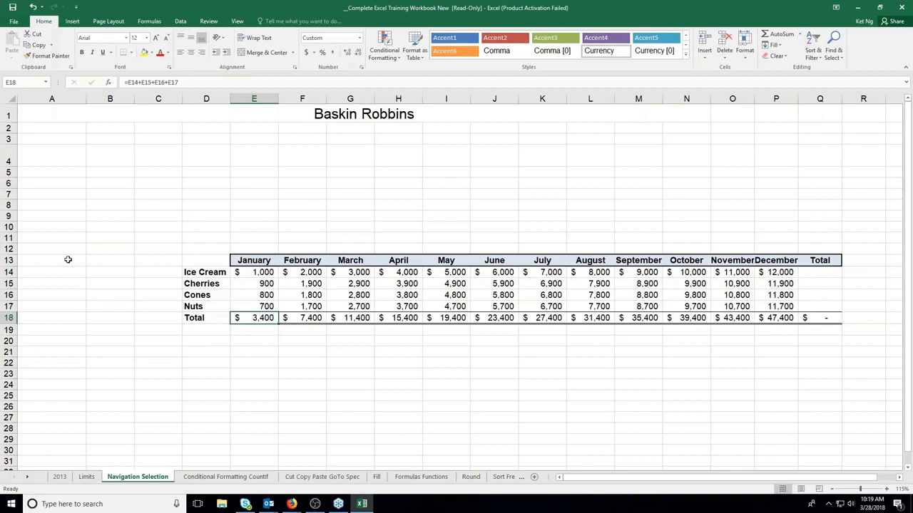
{"action": "key", "text": "ctrl+z"}
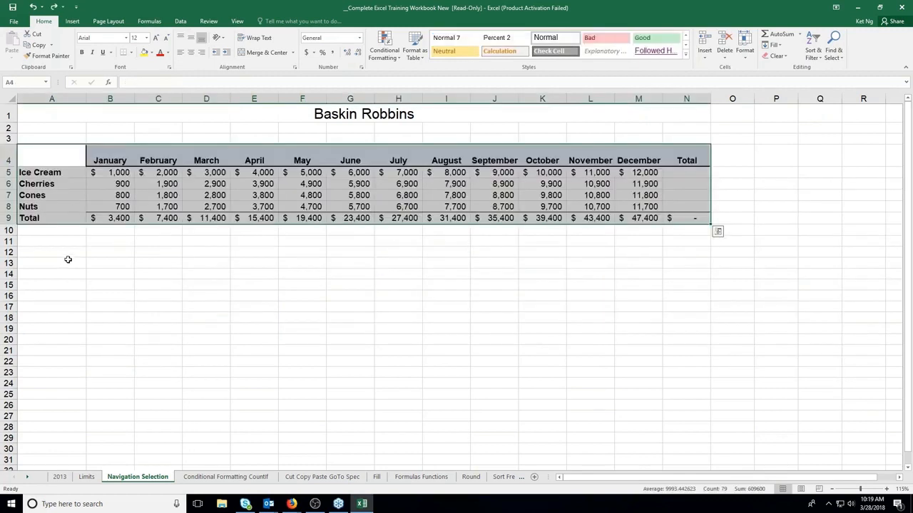
Clear all totals from B9:N9 in the Total row
{"action": "left_click", "coordinate": [113, 219]}
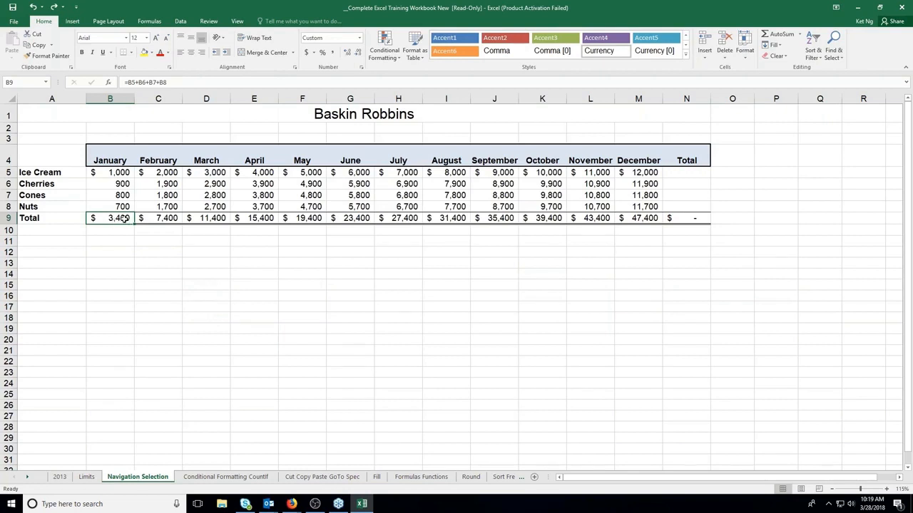
{"action": "left_click_drag", "start_coordinate": [123, 218], "coordinate": [686, 218]}
{"action": "key", "text": "Delete"}
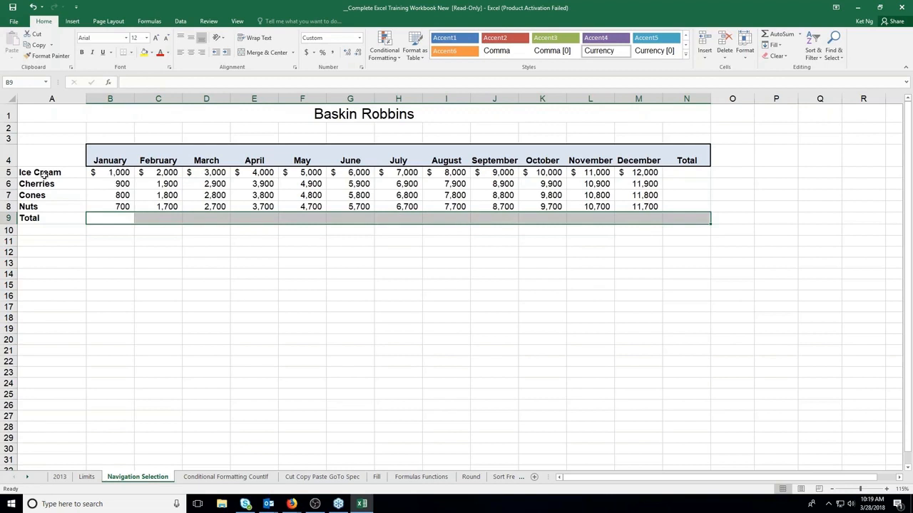
Autofill the product labels and monthly values from A5:M8 down through row 27
{"action": "left_click_drag", "start_coordinate": [42, 174], "coordinate": [662, 426]}
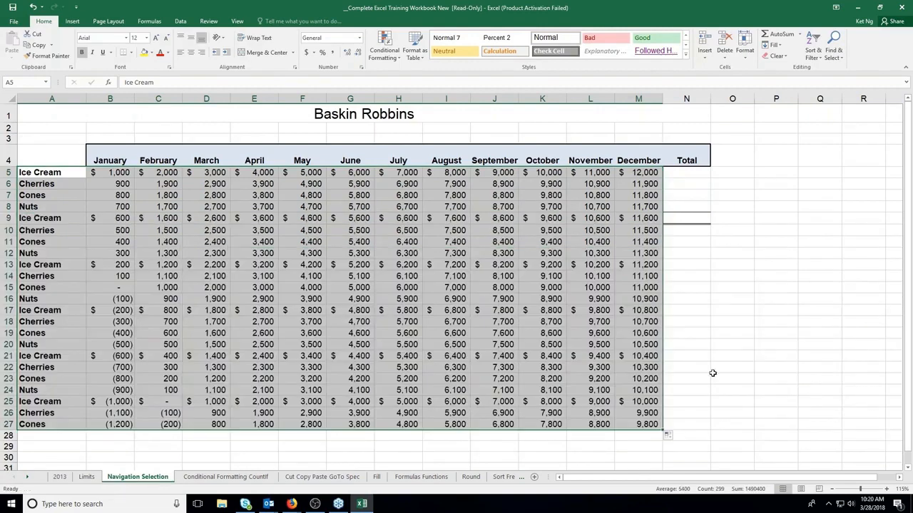
{"action": "scroll", "coordinate": [713, 373], "scroll_direction": "down", "scroll_amount": 1}
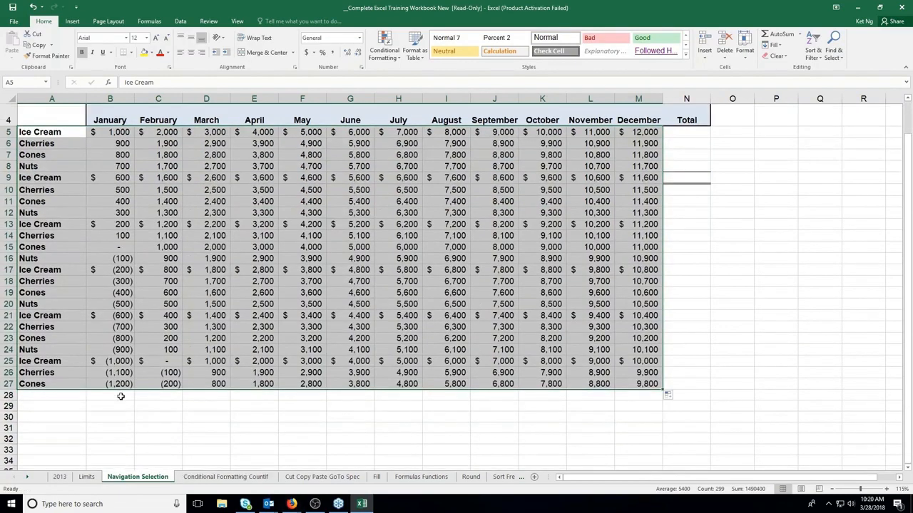
{"action": "left_click", "coordinate": [121, 394]}
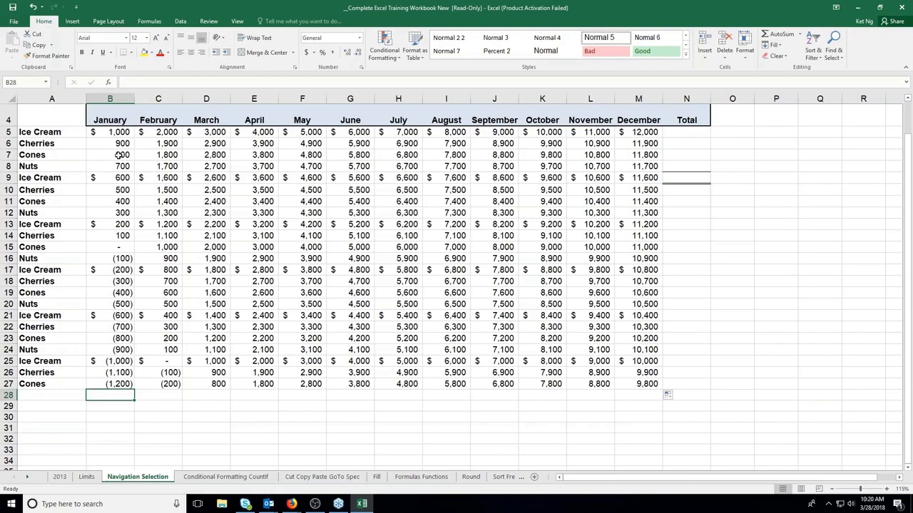
{"action": "left_click_drag", "start_coordinate": [112, 165], "coordinate": [650, 385]}
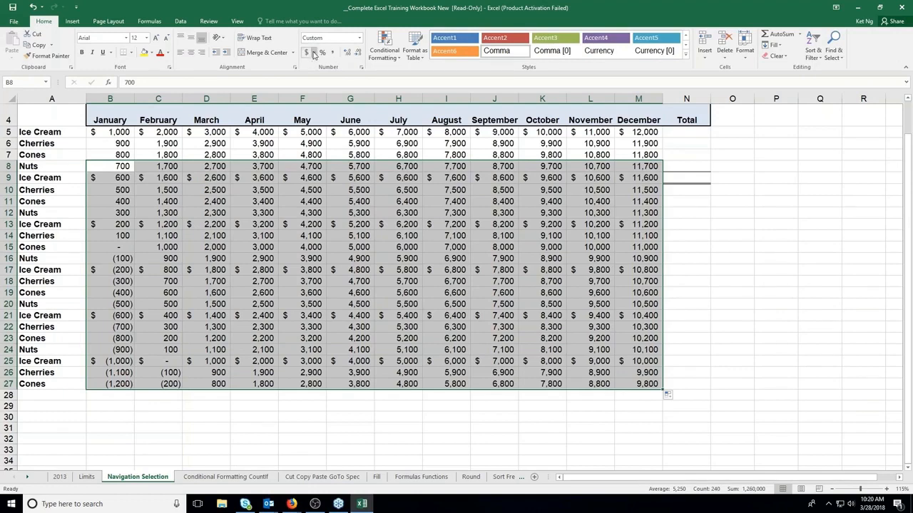
{"action": "left_click", "coordinate": [204, 228]}
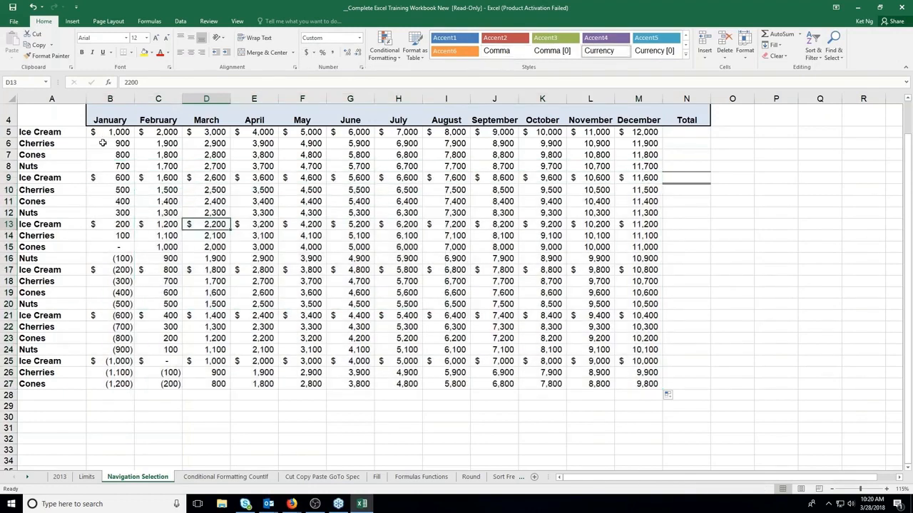
Enter a SUM formula in B28 that totals the January values B5:B27
{"action": "left_click", "coordinate": [110, 395]}
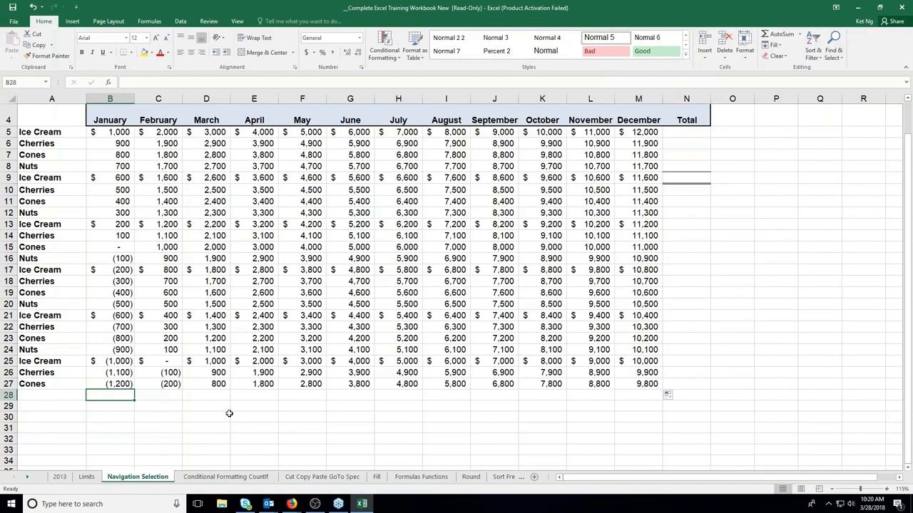
{"action": "type", "text": "="}
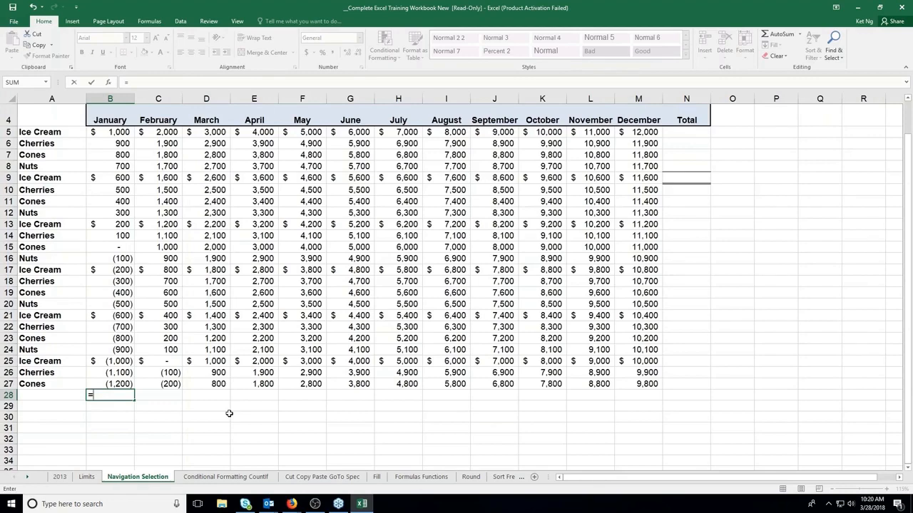
{"action": "type", "text": "sum"}
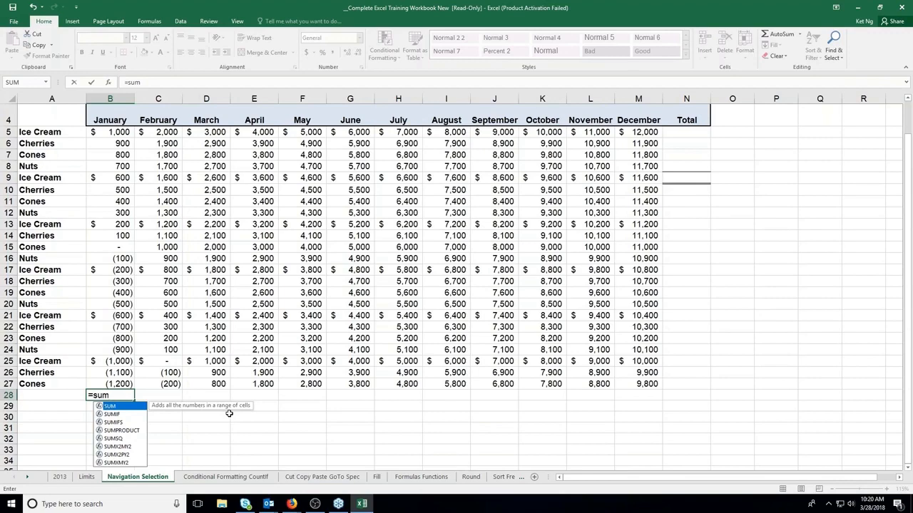
{"action": "key", "text": "BackSpace"}
{"action": "key", "text": "BackSpace"}
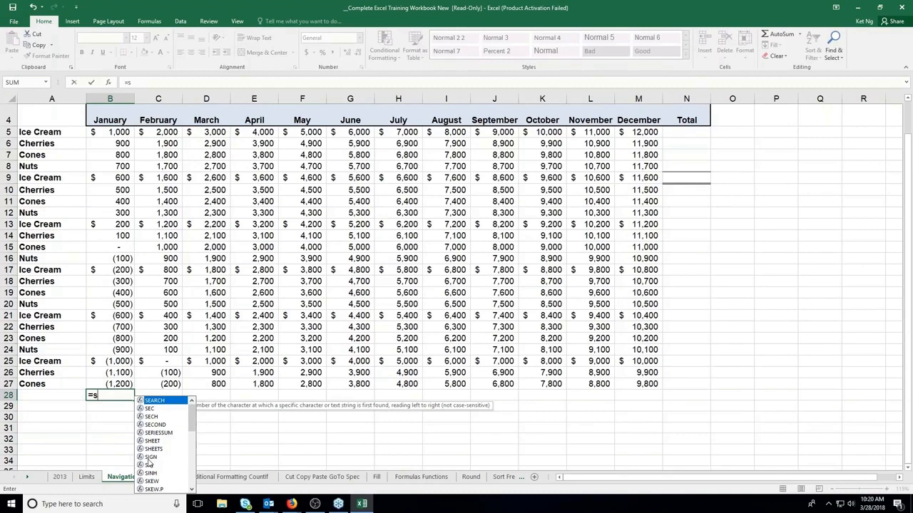
{"action": "type", "text": "u"}
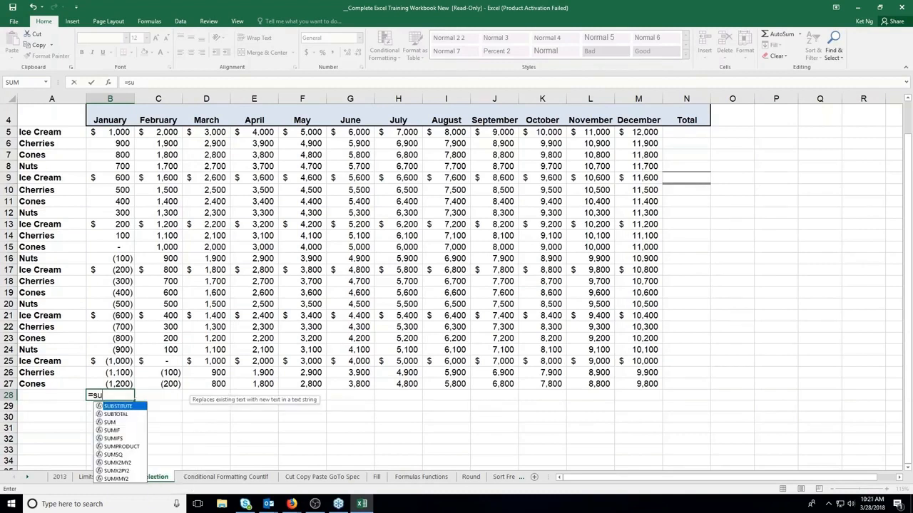
{"action": "type", "text": "m"}
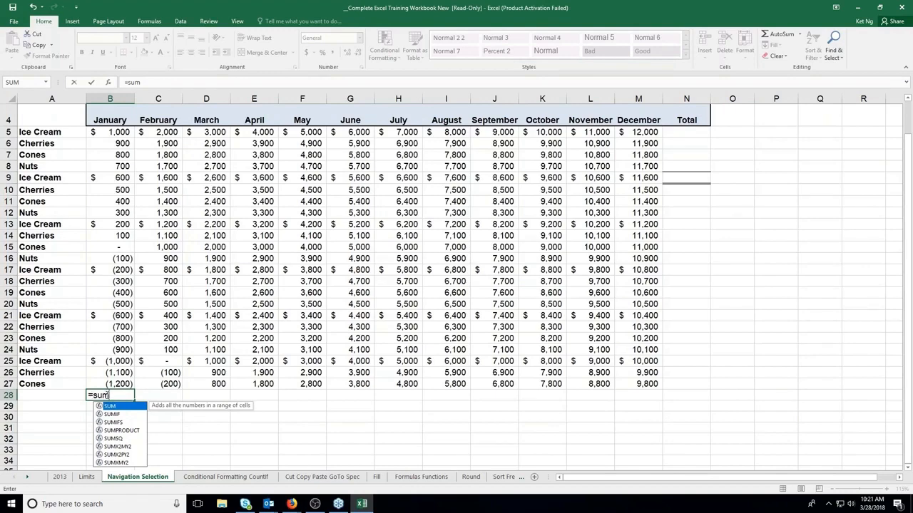
{"action": "type", "text": "("}
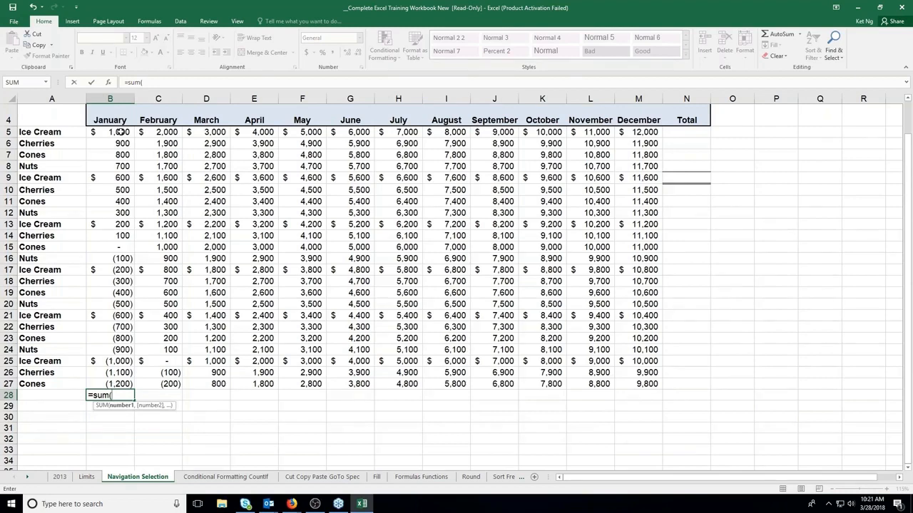
{"action": "left_click_drag", "start_coordinate": [122, 132], "coordinate": [95, 361]}
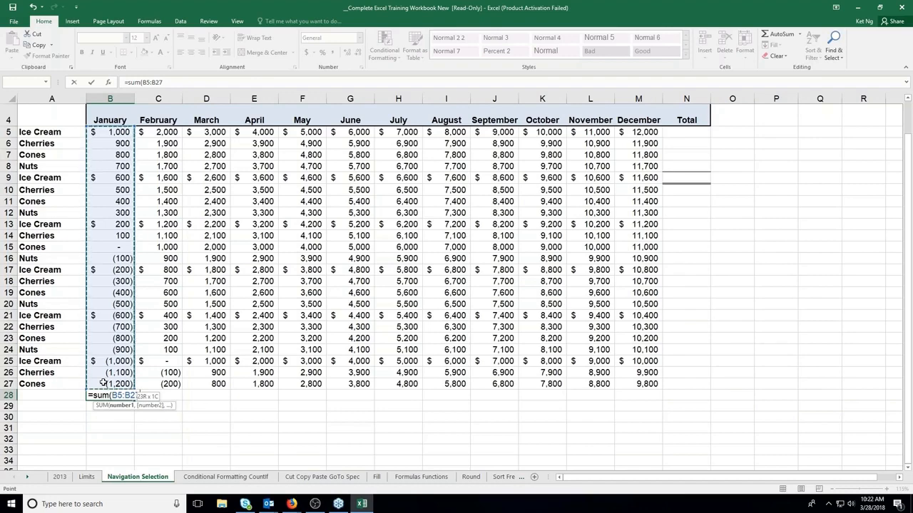
{"action": "left_click_drag", "start_coordinate": [103, 383], "coordinate": [103, 384]}
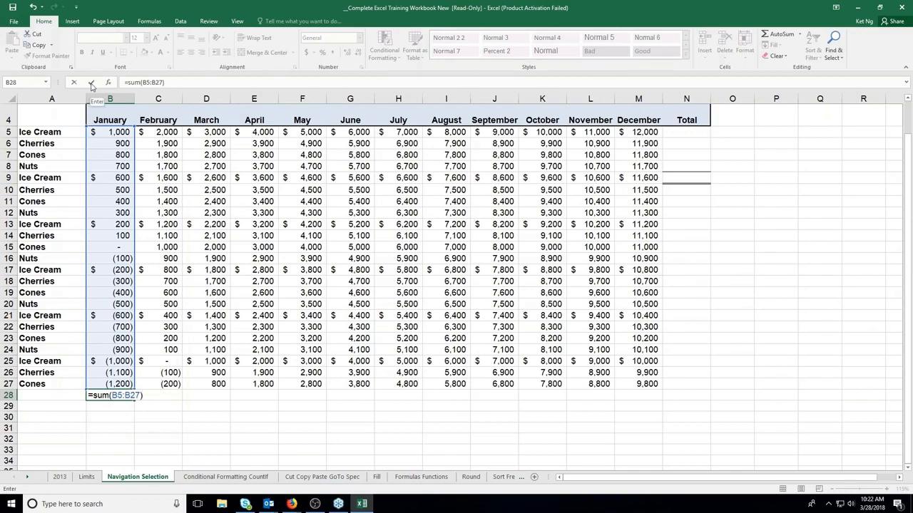
{"action": "left_click", "coordinate": [92, 82]}
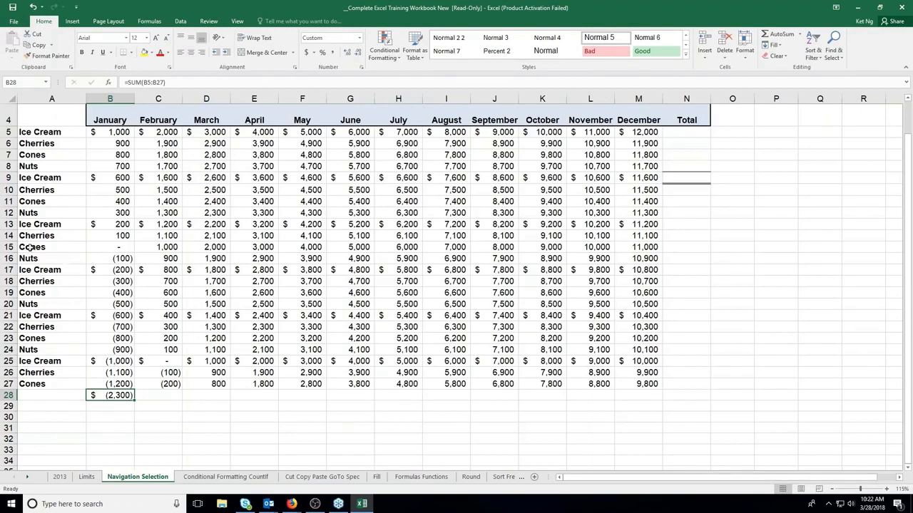
Delete the cells A15:N31 so the product list ends at the Cherries entry in row 14
{"action": "left_click_drag", "start_coordinate": [30, 246], "coordinate": [685, 428]}
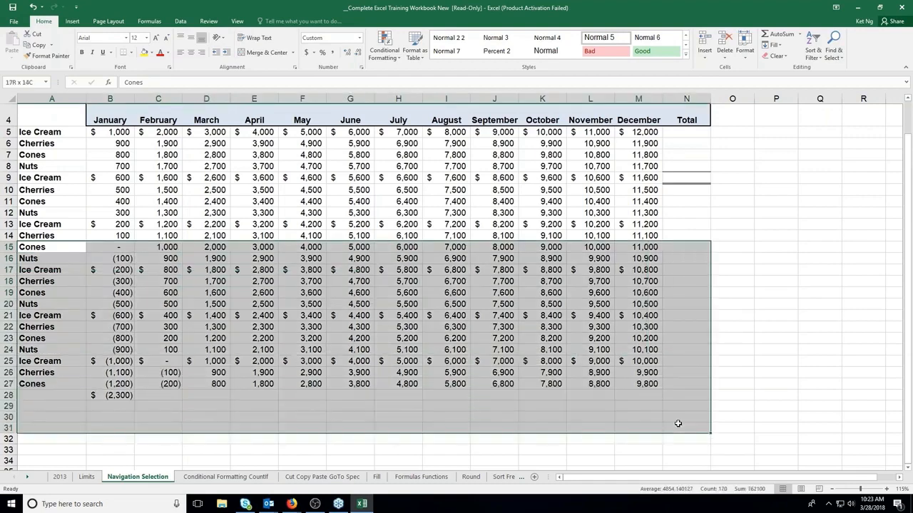
{"action": "right_click", "coordinate": [368, 275]}
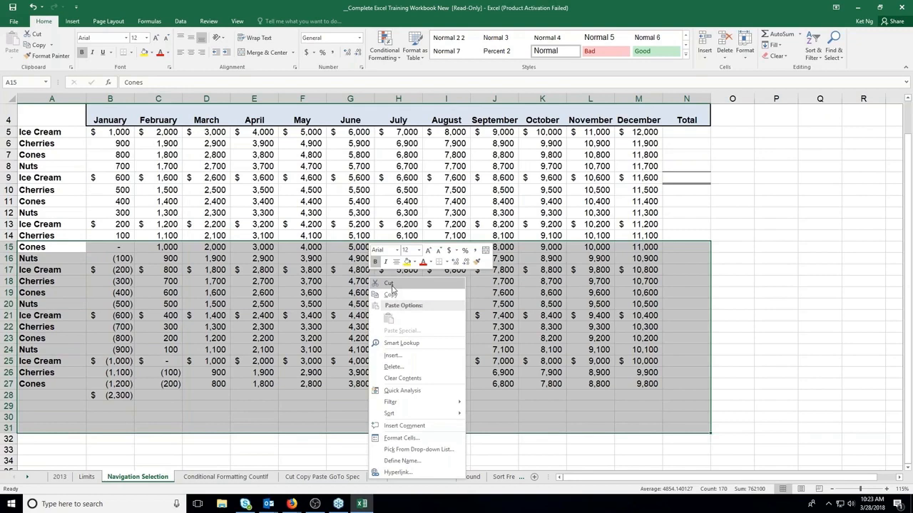
{"action": "left_click", "coordinate": [417, 370]}
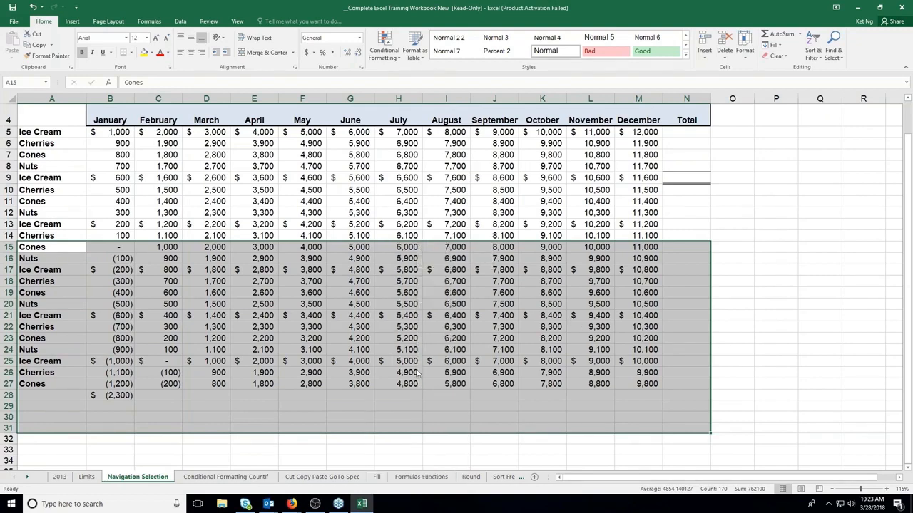
{"action": "left_click", "coordinate": [396, 394]}
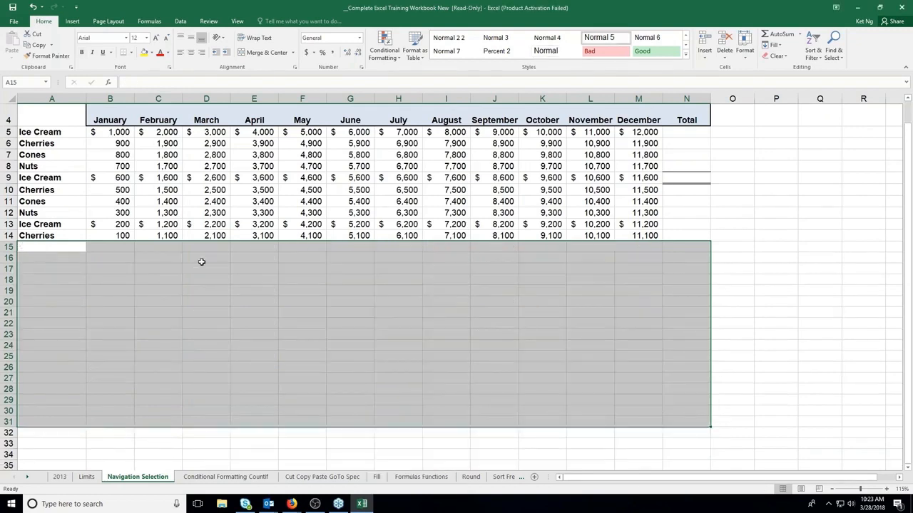
{"action": "left_click", "coordinate": [202, 262]}
Total the January values B5:B14 with a SUM formula in B15 and check it against the sum of the selected values
{"action": "left_click", "coordinate": [106, 246]}
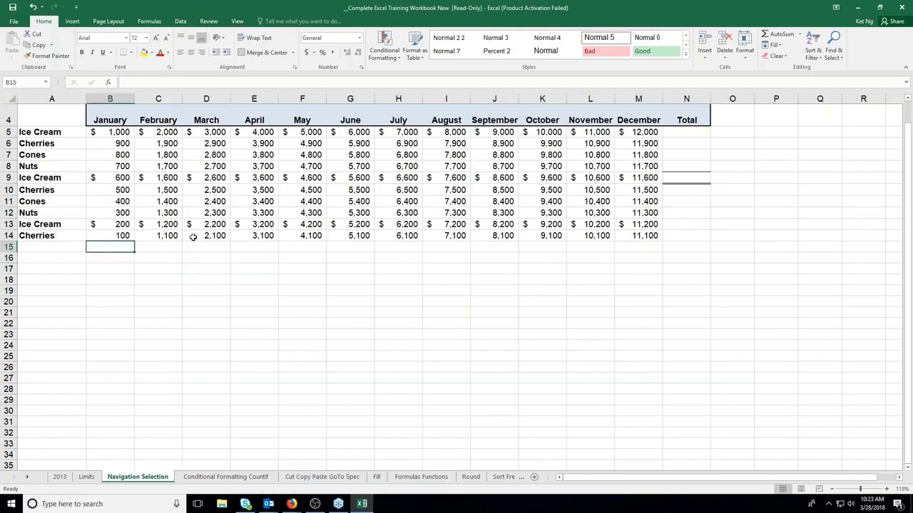
{"action": "type", "text": "="}
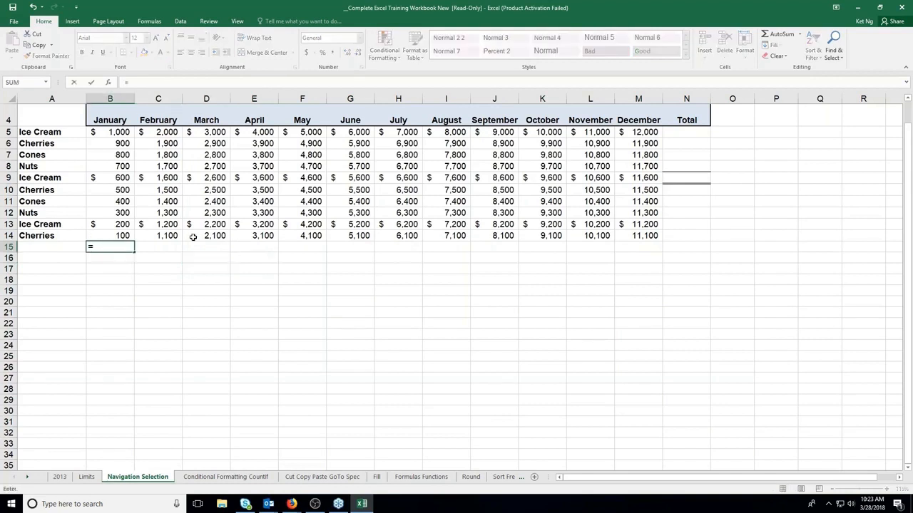
{"action": "type", "text": "sum"}
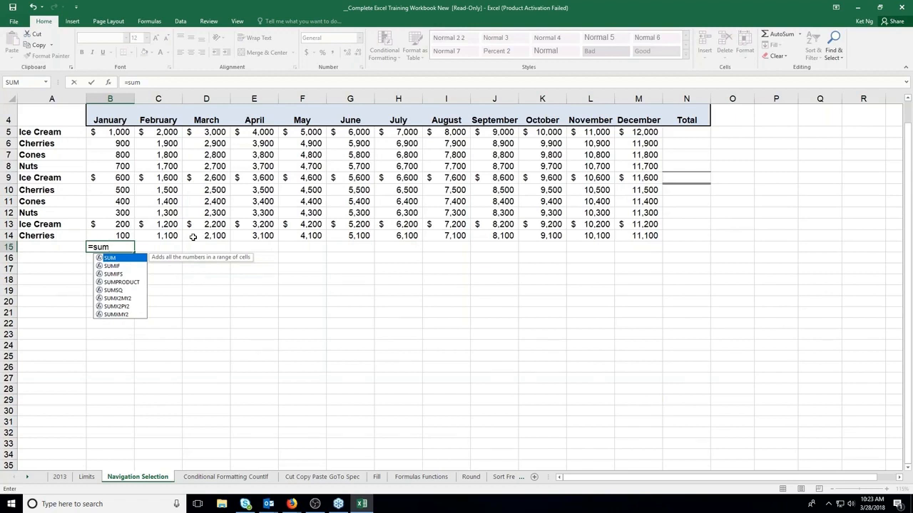
{"action": "type", "text": "("}
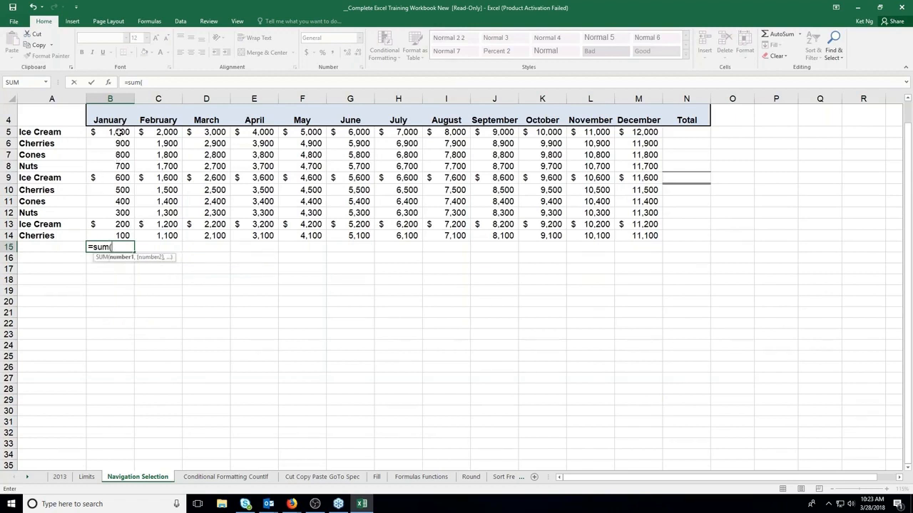
{"action": "left_click_drag", "start_coordinate": [120, 132], "coordinate": [112, 233]}
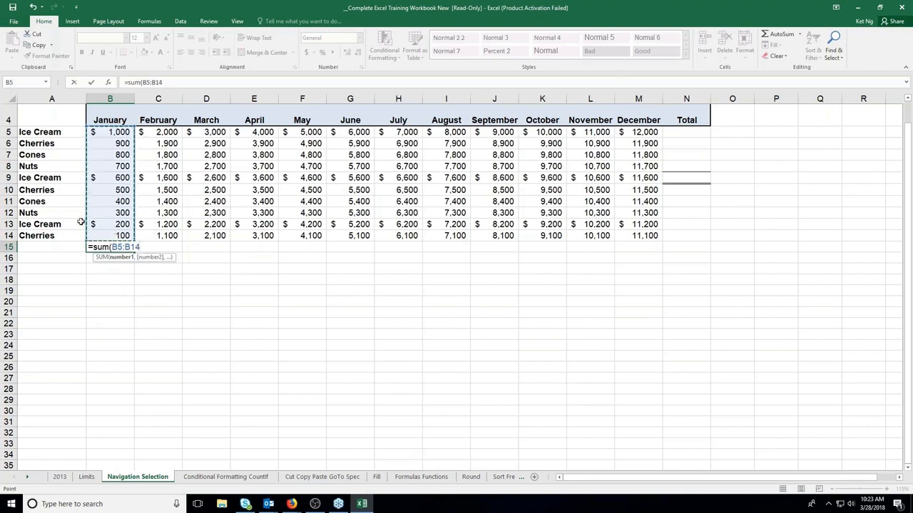
{"action": "key", "text": "Return"}
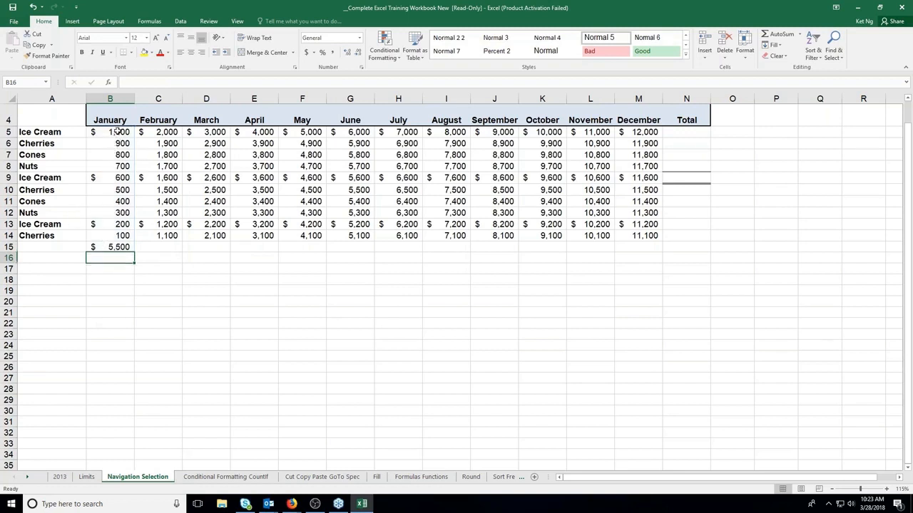
{"action": "left_click_drag", "start_coordinate": [117, 132], "coordinate": [113, 232]}
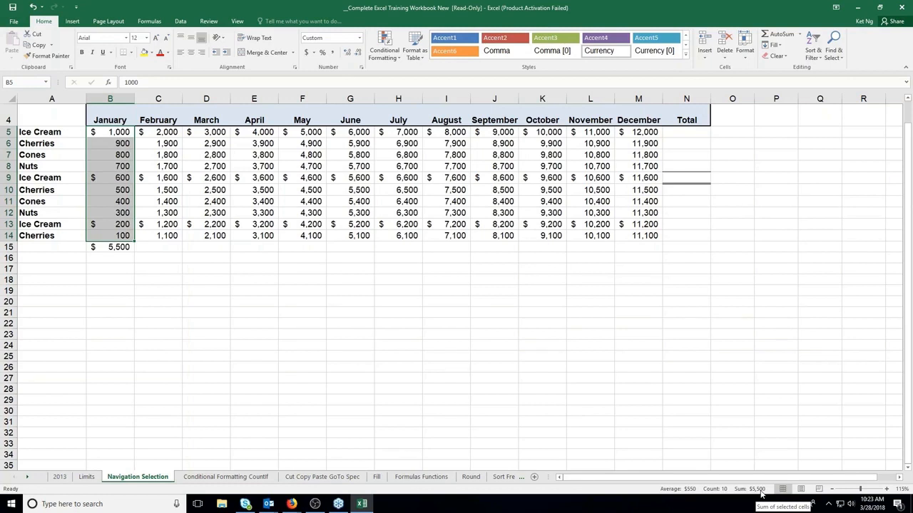
{"action": "left_click", "coordinate": [158, 250]}
{"action": "left_click", "coordinate": [126, 249]}
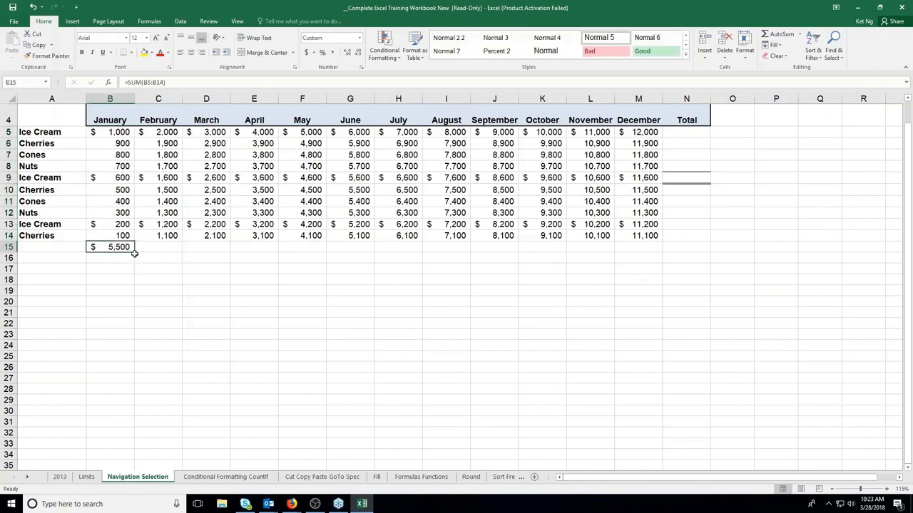
Total the February values C5:C14 with a SUM formula in C15 and compare it with the sum of the selected values
{"action": "left_click", "coordinate": [136, 249]}
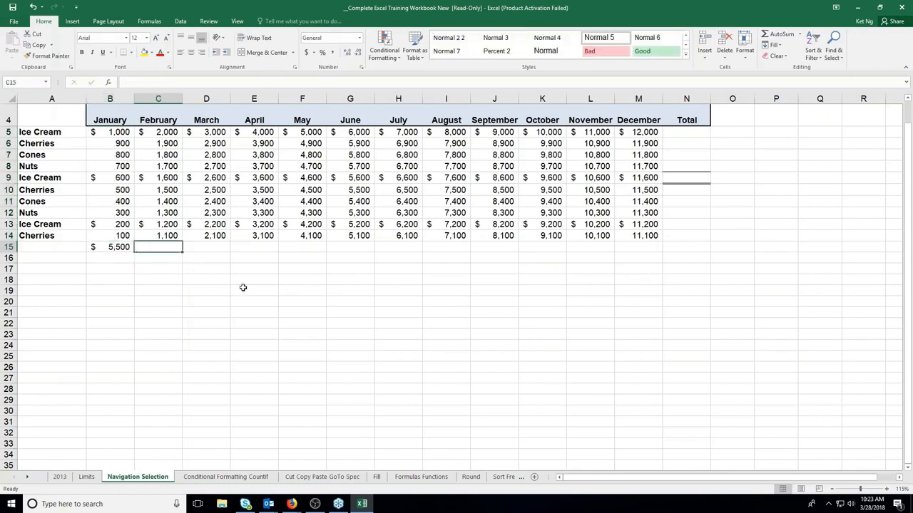
{"action": "type", "text": "="}
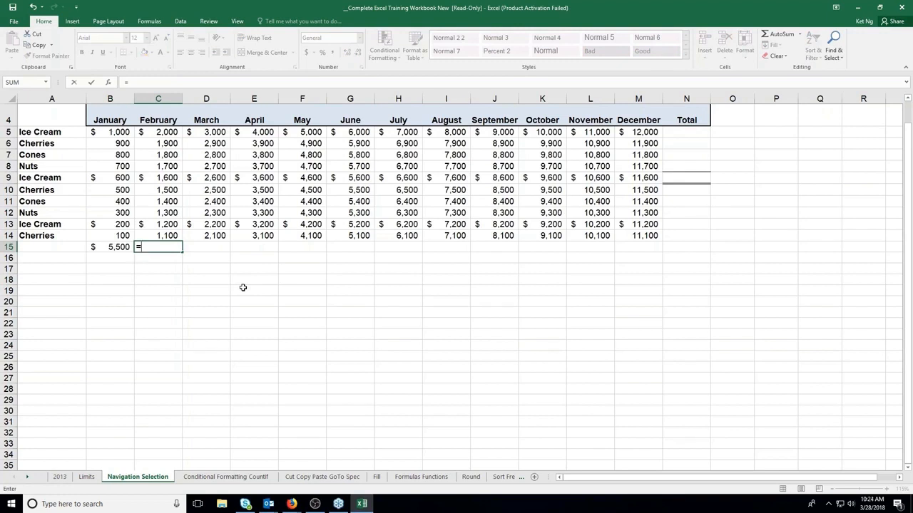
{"action": "type", "text": "Sum("}
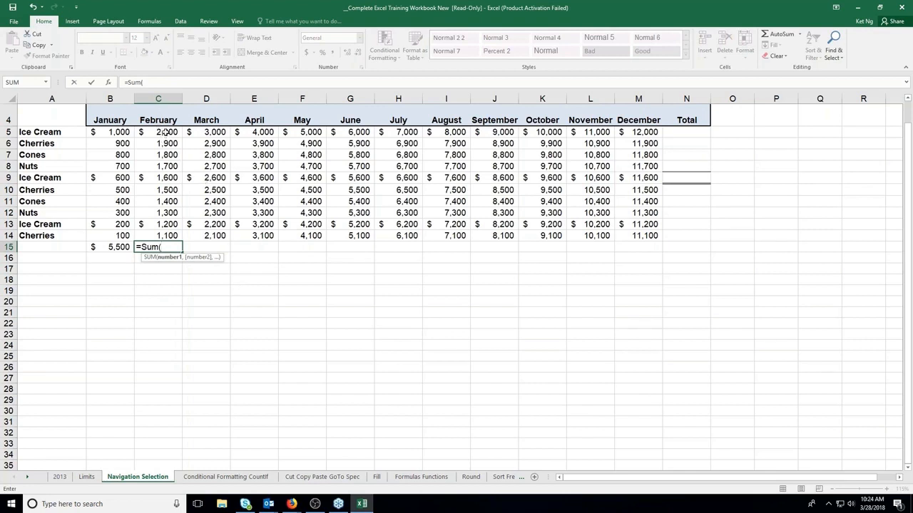
{"action": "mouse_move", "coordinate": [165, 133]}
{"action": "left_mouse_down"}
{"action": "mouse_move", "coordinate": [166, 247]}
{"action": "mouse_move", "coordinate": [166, 236]}
{"action": "left_mouse_up"}
{"action": "key", "text": "Return"}
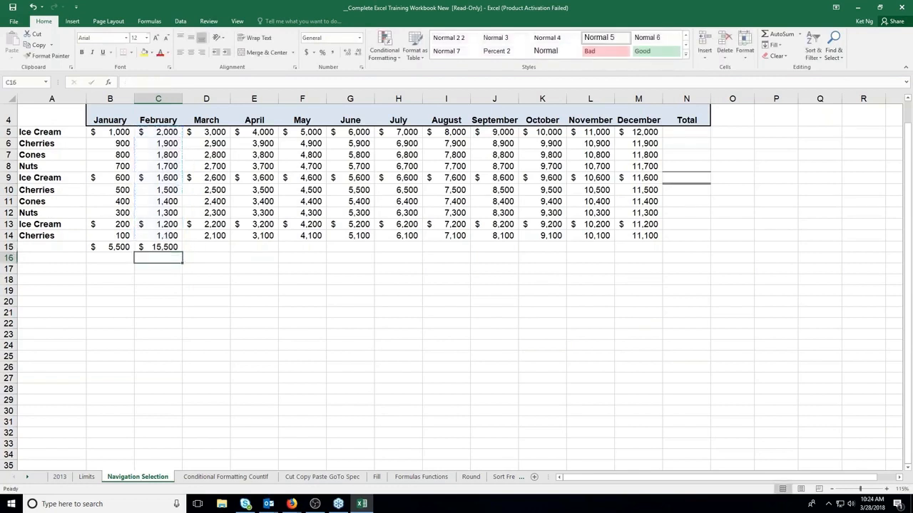
{"action": "left_click_drag", "start_coordinate": [164, 132], "coordinate": [165, 235]}
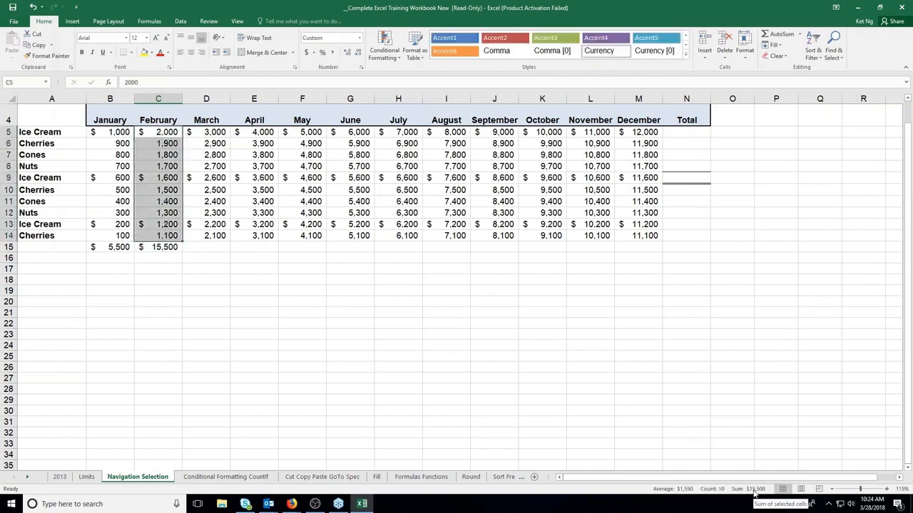
{"action": "left_click", "coordinate": [208, 246]}
Fill the February SUM formula from C15 across to N15, and inspect the January formula in B15
{"action": "left_click", "coordinate": [165, 248]}
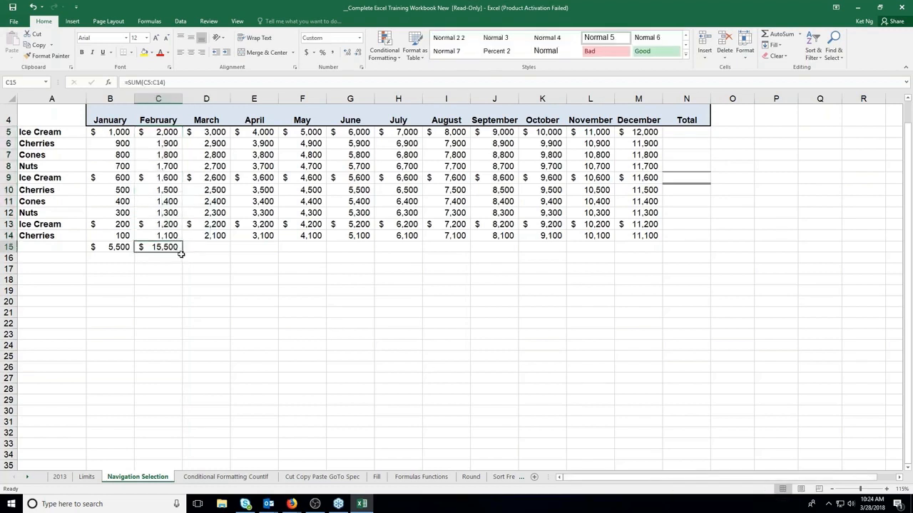
{"action": "left_click_drag", "start_coordinate": [183, 251], "coordinate": [688, 251]}
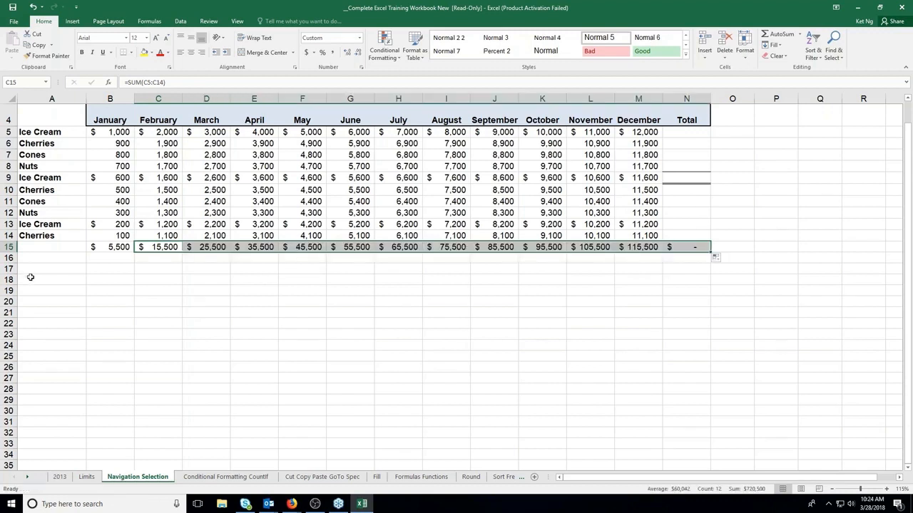
{"action": "left_click", "coordinate": [119, 247]}
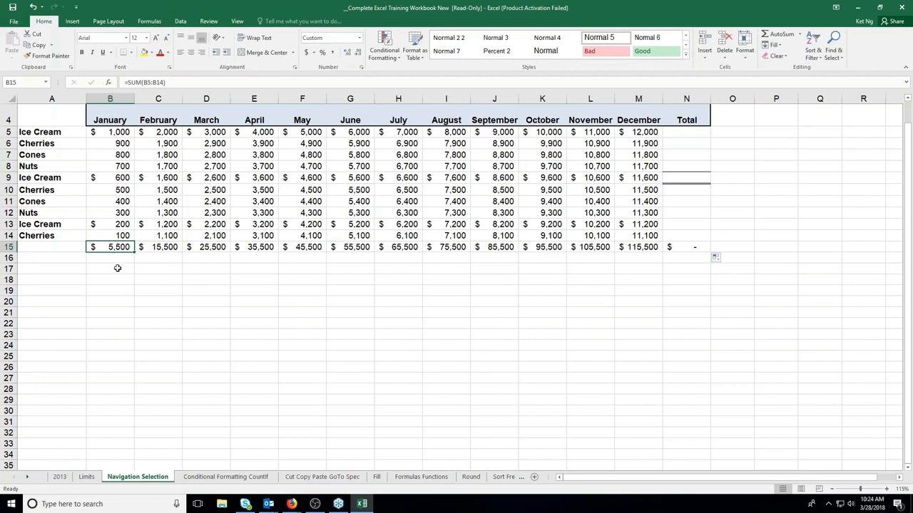
{"action": "left_click", "coordinate": [118, 268]}
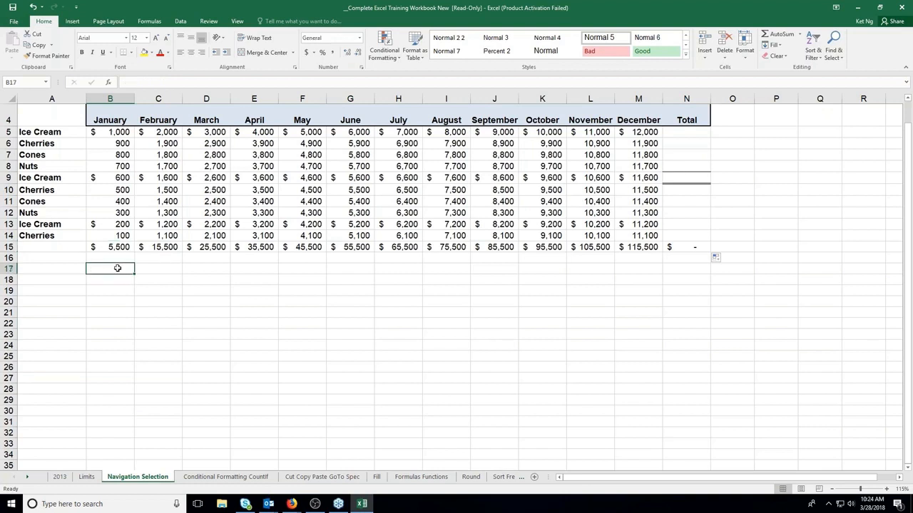
{"action": "type", "text": "="}
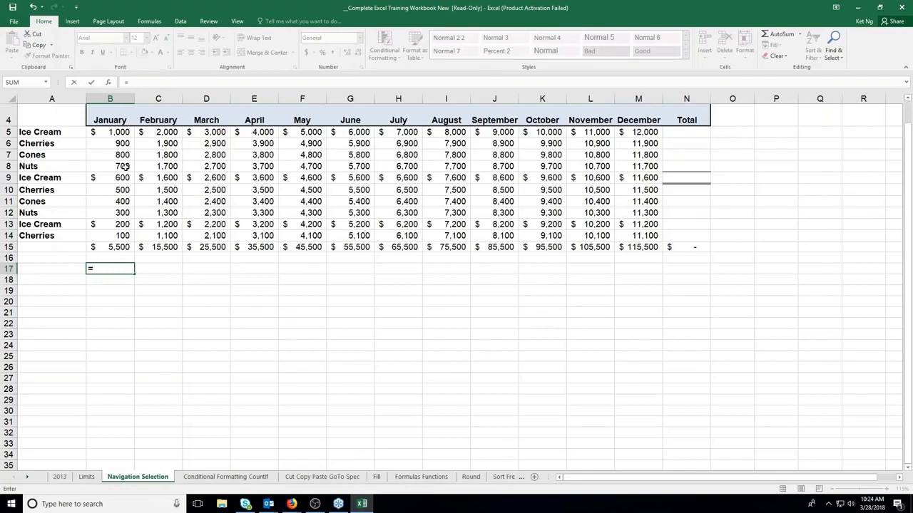
{"action": "left_click", "coordinate": [107, 167]}
{"action": "type", "text": "+"}
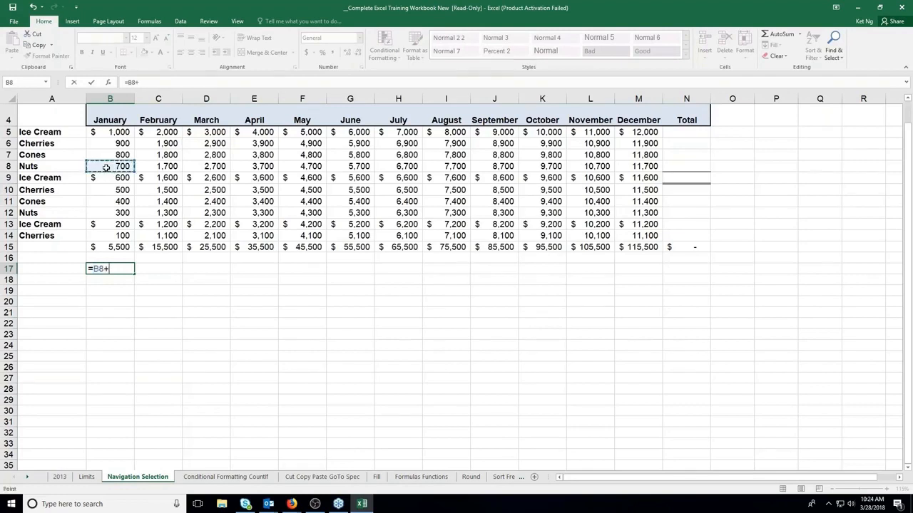
{"action": "left_click", "coordinate": [186, 201]}
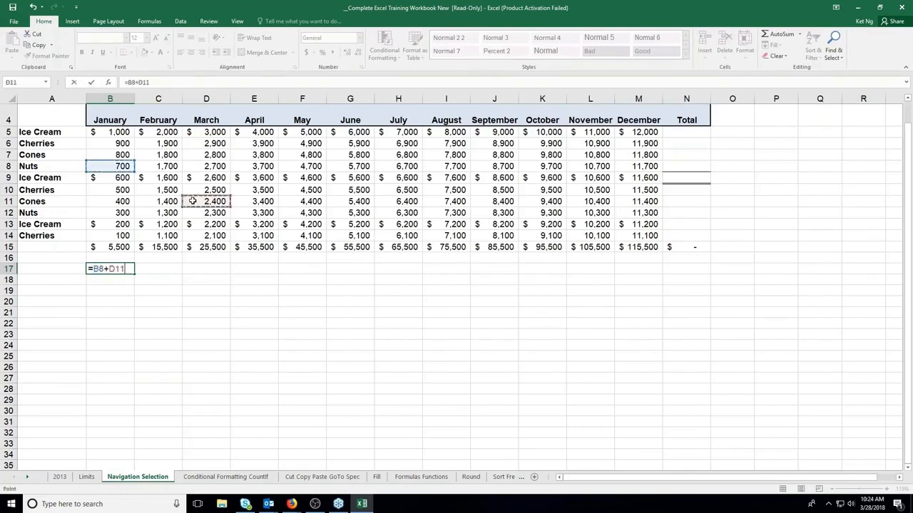
{"action": "type", "text": "+"}
{"action": "left_click", "coordinate": [300, 201]}
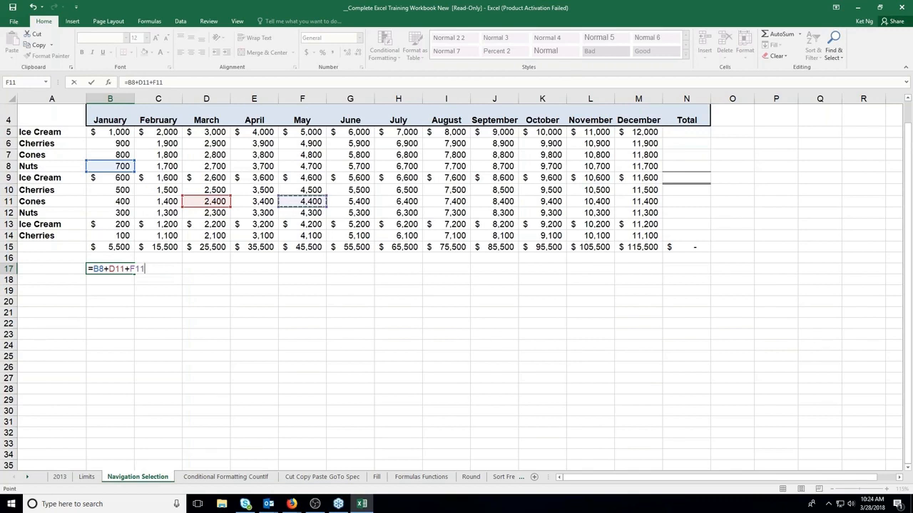
{"action": "left_click", "coordinate": [127, 269]}
{"action": "key", "text": "BackSpace"}
{"action": "type", "text": "-"}
{"action": "key", "text": "BackSpace"}
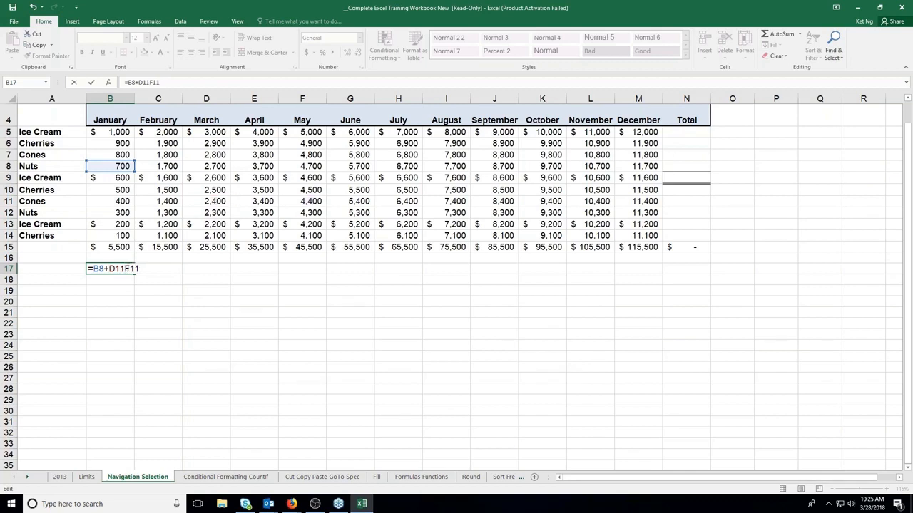
{"action": "type", "text": "*"}
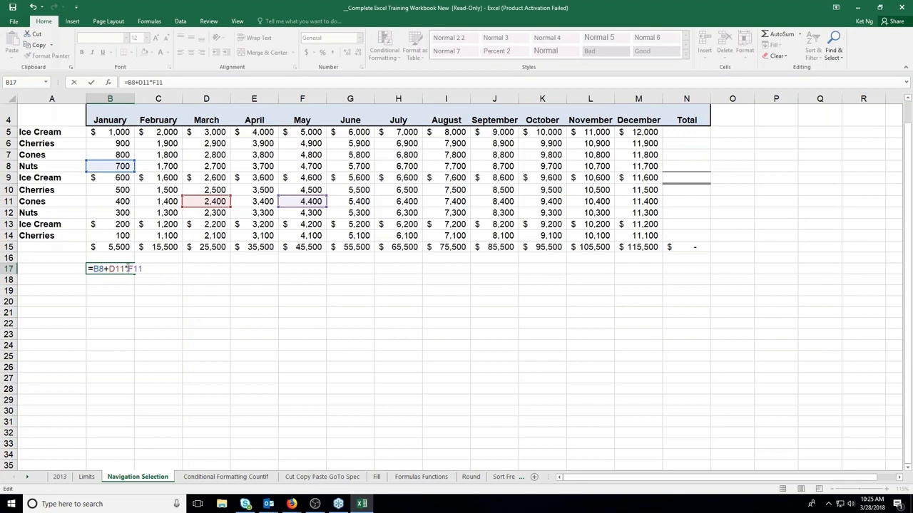
{"action": "key", "text": "Escape"}
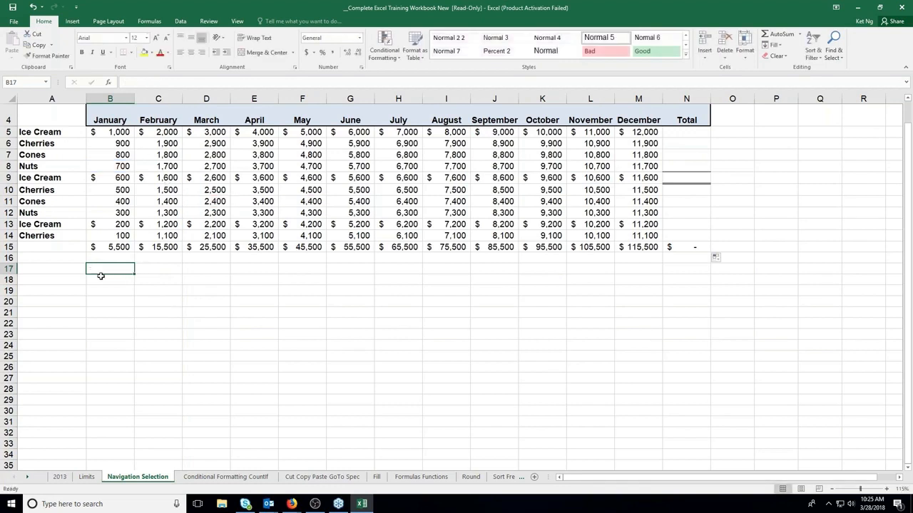
Enter the label Tax in cell A16, below the product list
{"action": "left_click", "coordinate": [70, 258]}
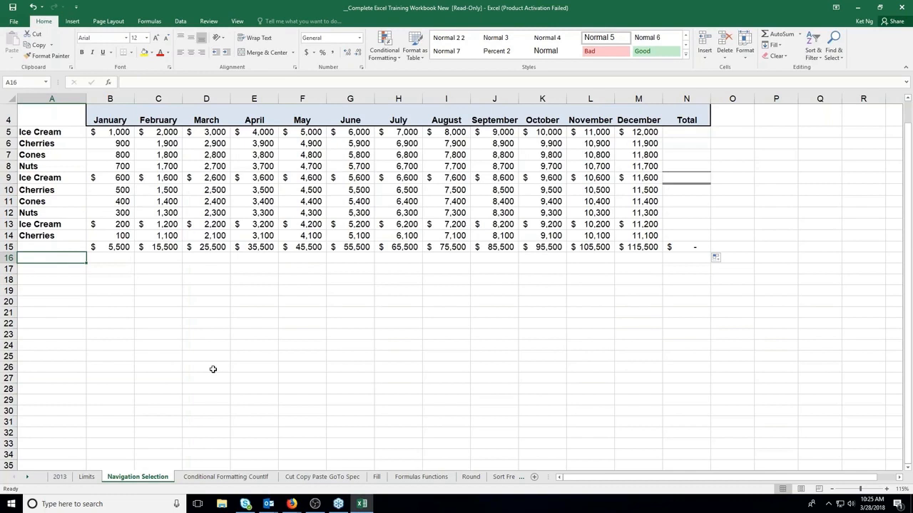
{"action": "type", "text": "Ta"}
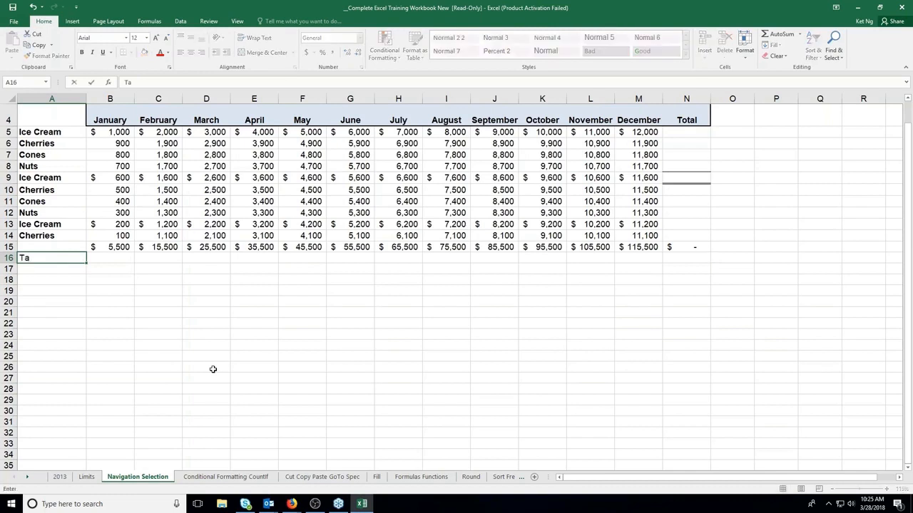
{"action": "type", "text": "x"}
{"action": "key", "text": "Return"}
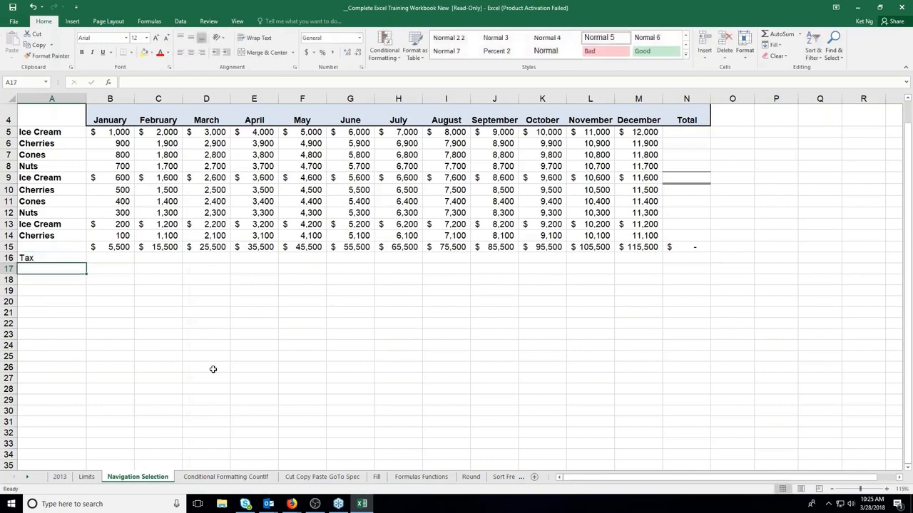
Enter the tax rate .1 in cell A17, directly below the Tax label
{"action": "key", "text": "Up"}
{"action": "key", "text": "Up"}
{"action": "key", "text": "Right"}
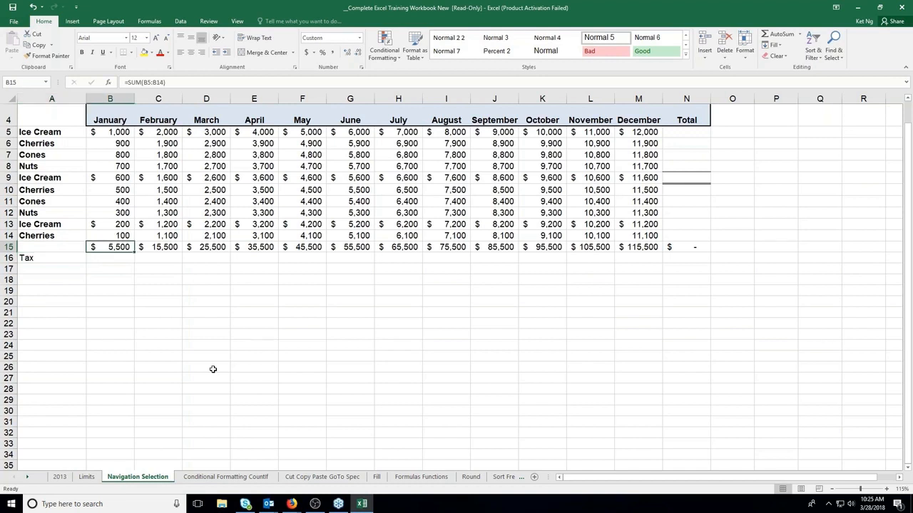
{"action": "key", "text": "Left"}
{"action": "key", "text": "Down"}
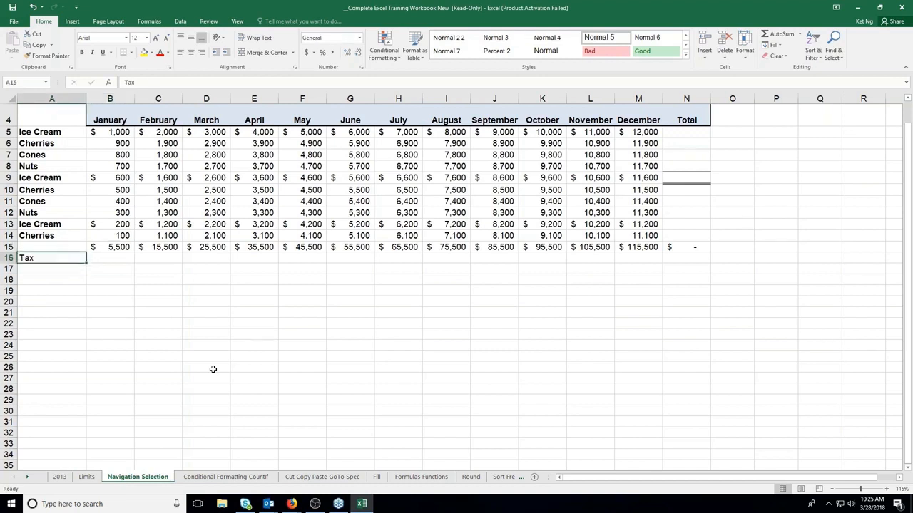
{"action": "key", "text": "Right"}
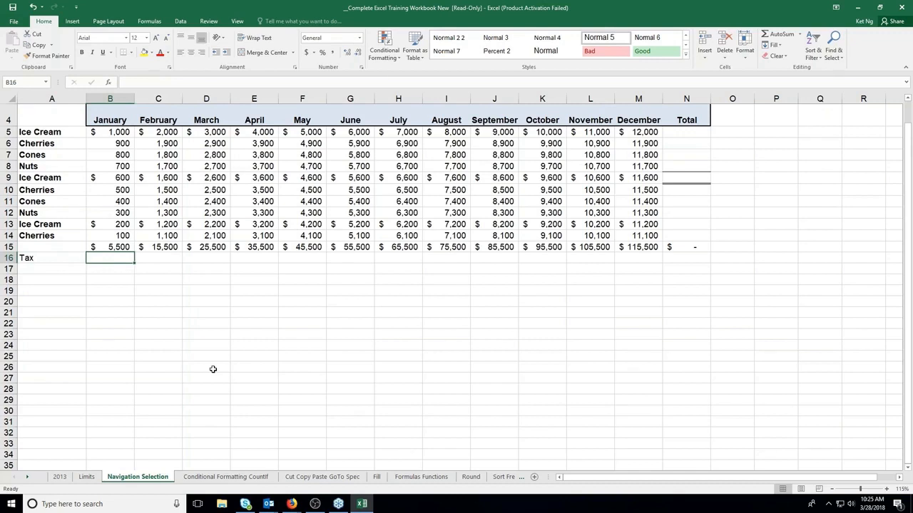
{"action": "key", "text": "Down"}
{"action": "key", "text": "Left"}
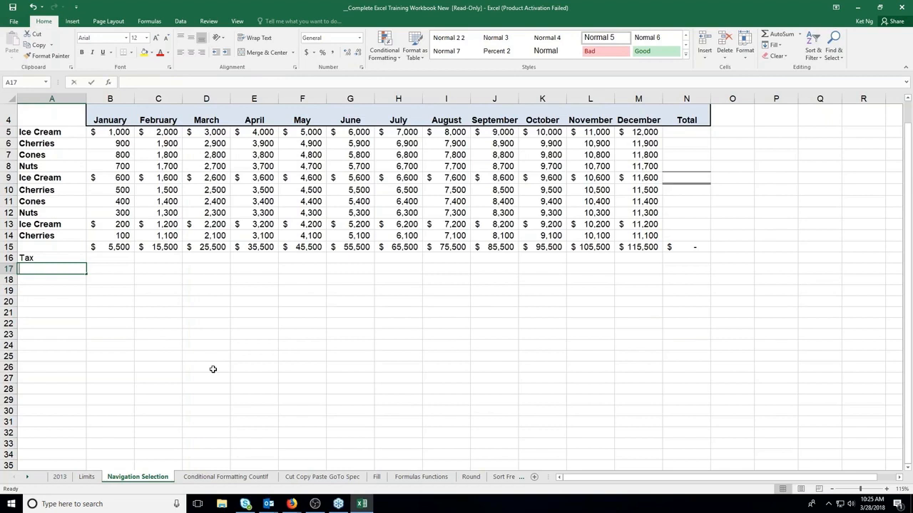
{"action": "type", "text": ".1"}
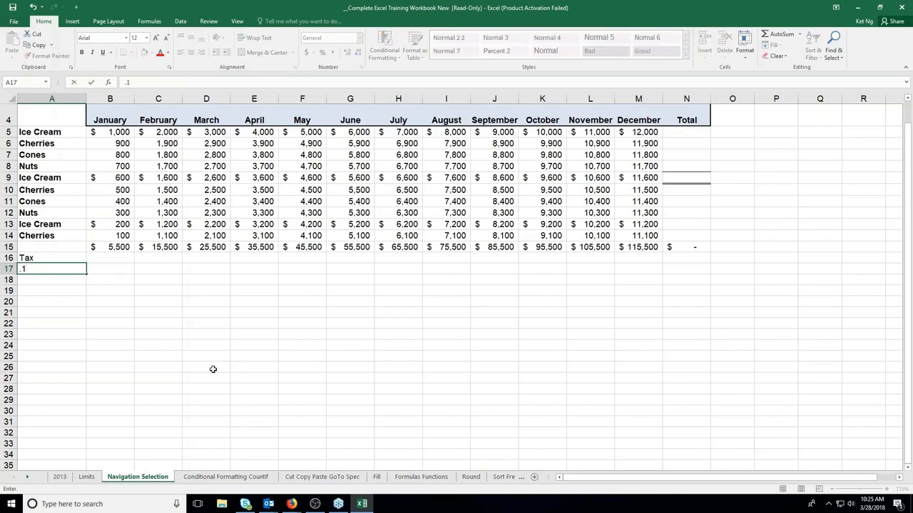
{"action": "key", "text": "Return"}
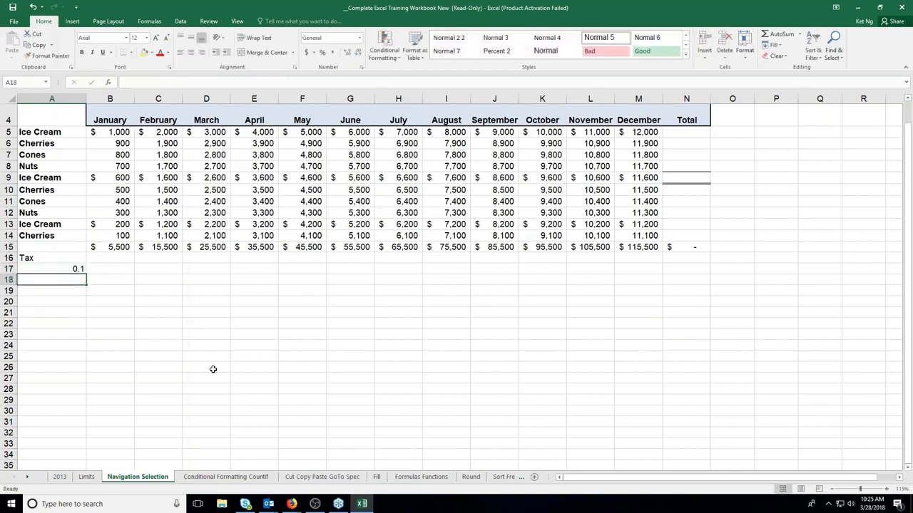
Calculate the January tax in B16 with the formula =B15*A17 and fill it across to December in M16
{"action": "key", "text": "Up"}
{"action": "key", "text": "Up"}
{"action": "key", "text": "Right"}
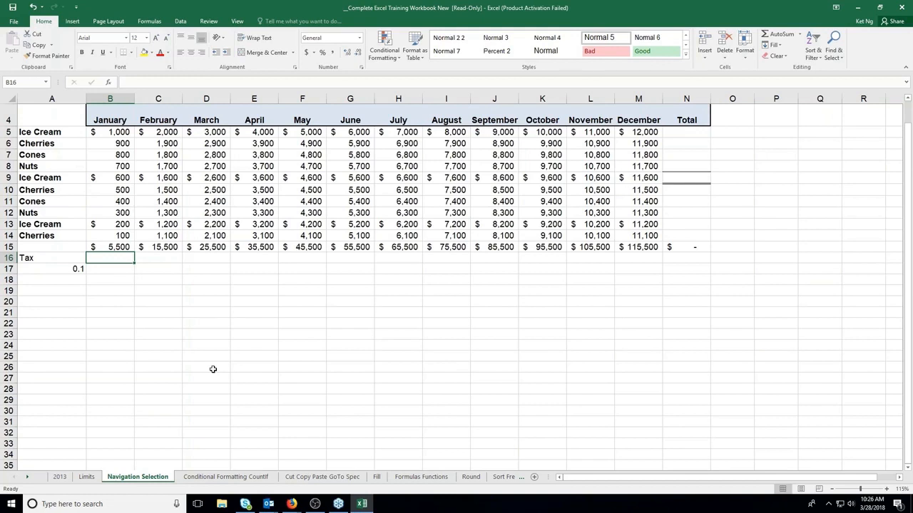
{"action": "type", "text": "="}
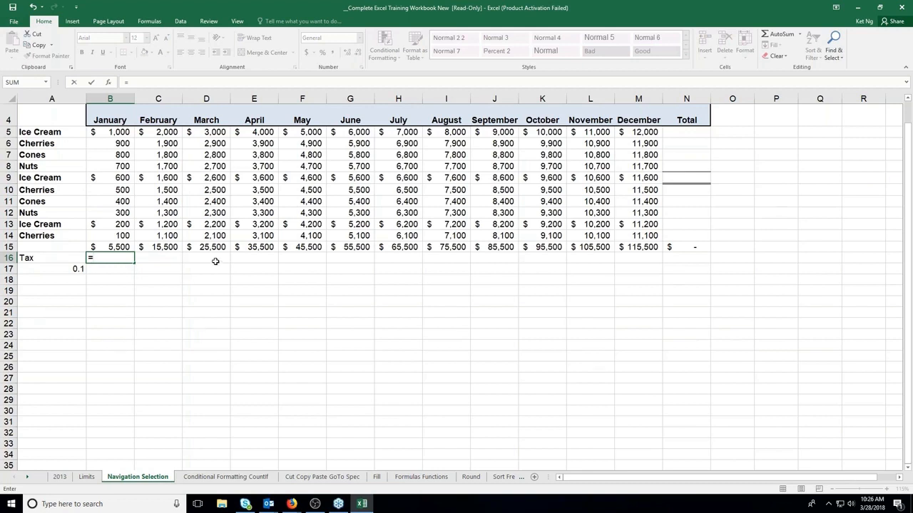
{"action": "left_click", "coordinate": [117, 247]}
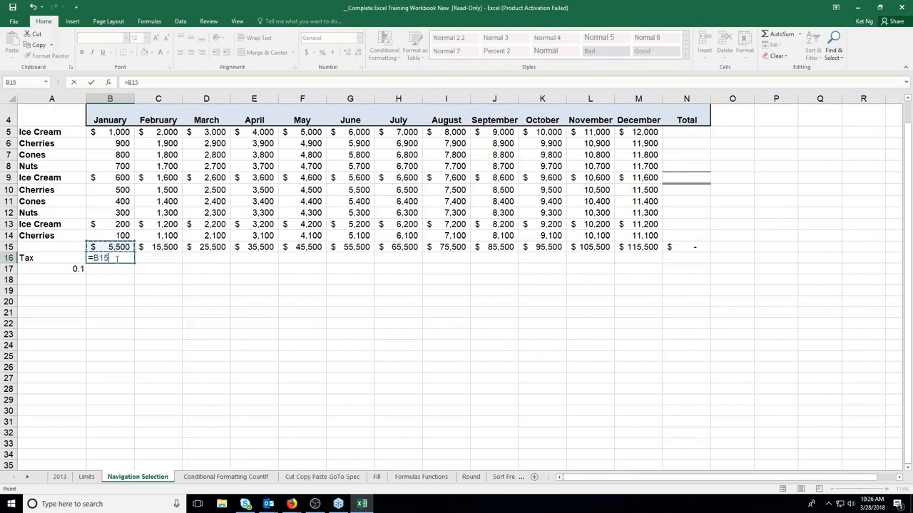
{"action": "type", "text": "*"}
{"action": "left_click", "coordinate": [74, 268]}
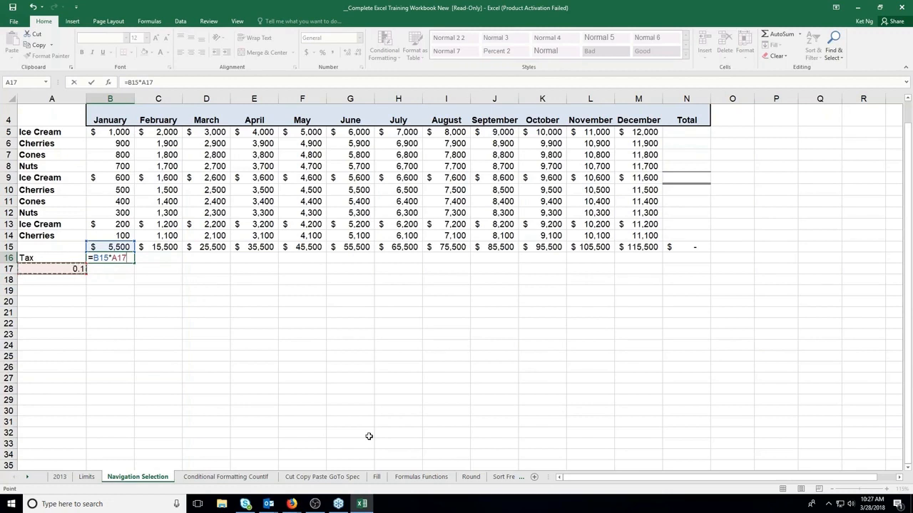
{"action": "key", "text": "Return"}
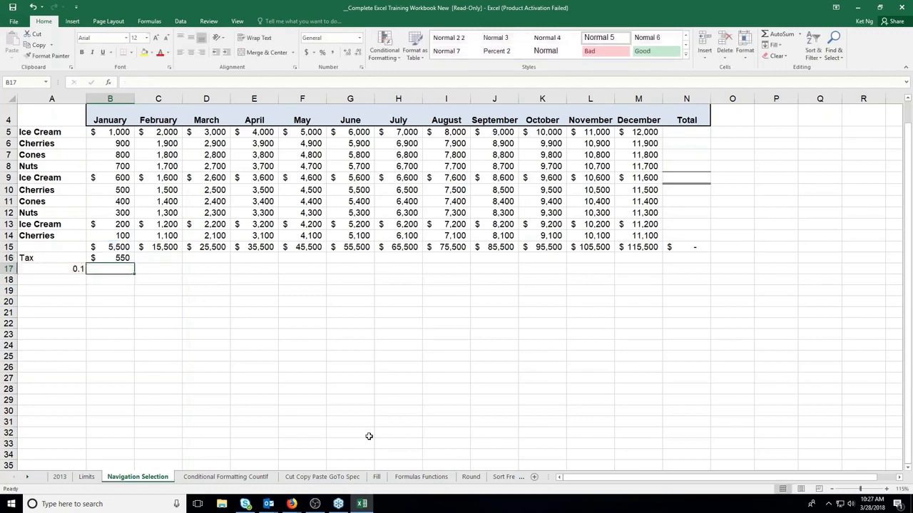
{"action": "left_click", "coordinate": [125, 258]}
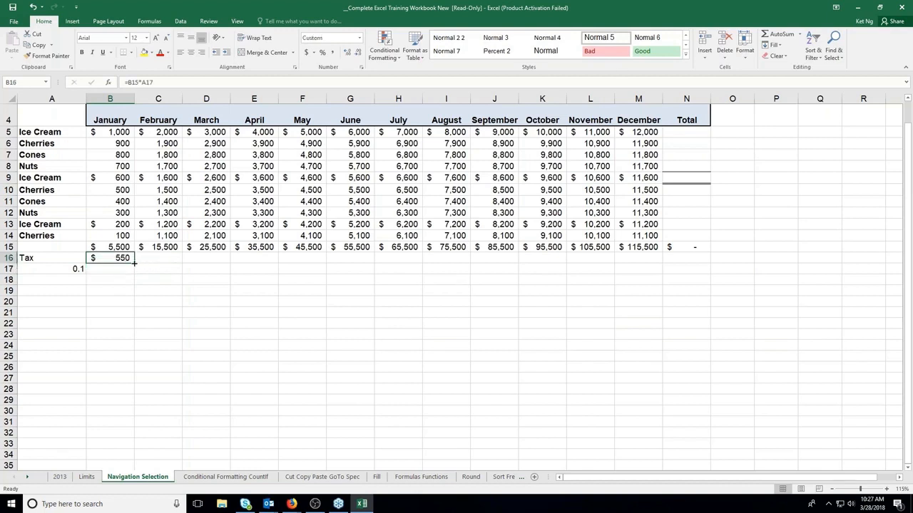
{"action": "left_click_drag", "start_coordinate": [134, 263], "coordinate": [650, 258]}
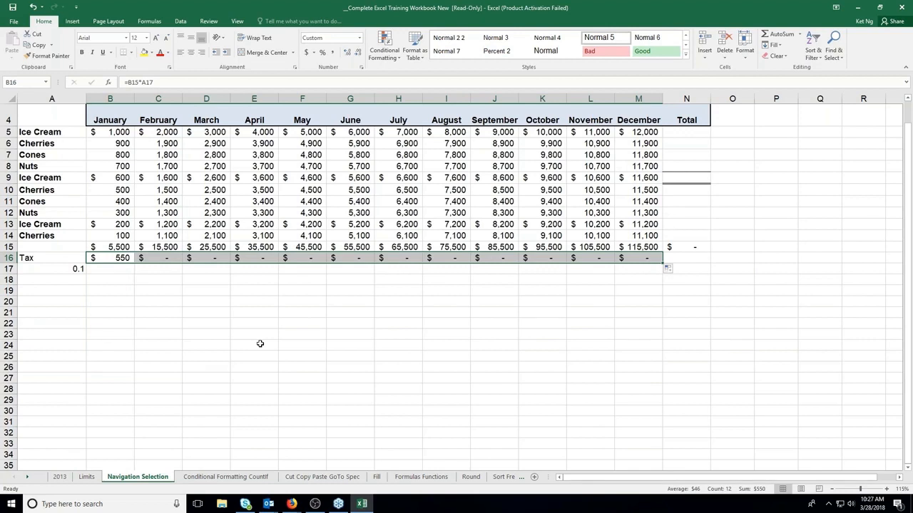
Examine the January tax formula in B16 against the monthly totals in row 15, the rate in A17 and the cells beside it
{"action": "left_click", "coordinate": [113, 259]}
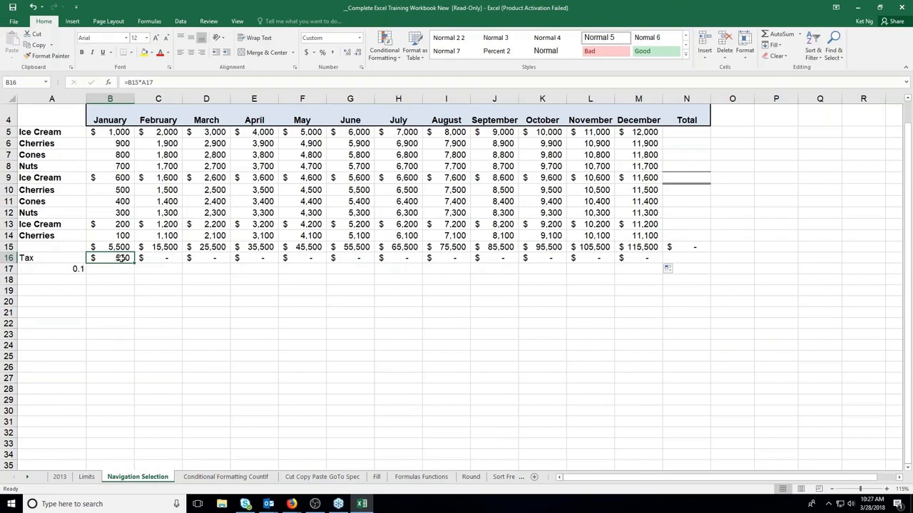
{"action": "left_click", "coordinate": [123, 247]}
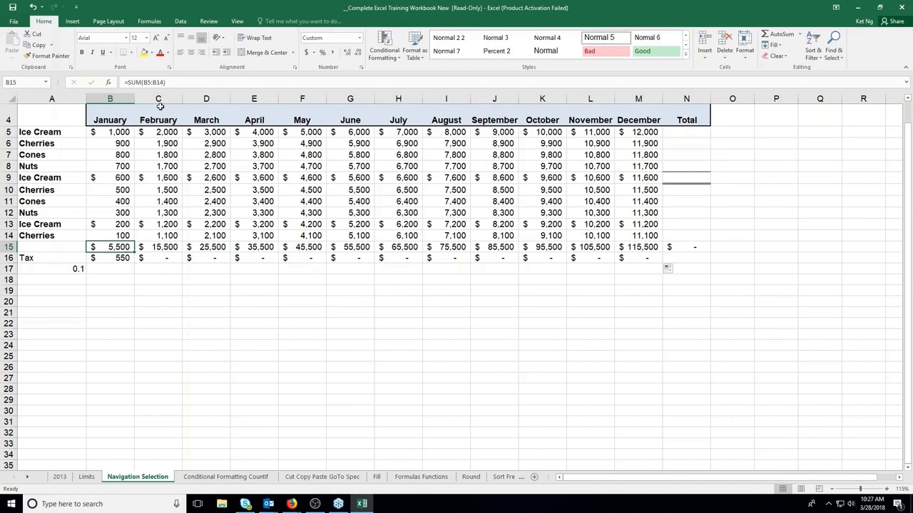
{"action": "left_click", "coordinate": [155, 244]}
{"action": "left_click", "coordinate": [215, 246]}
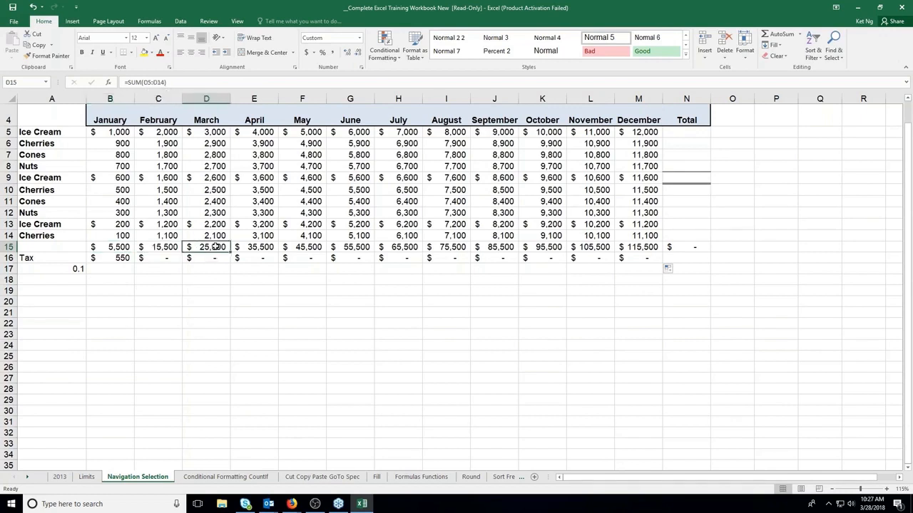
{"action": "left_click", "coordinate": [122, 257]}
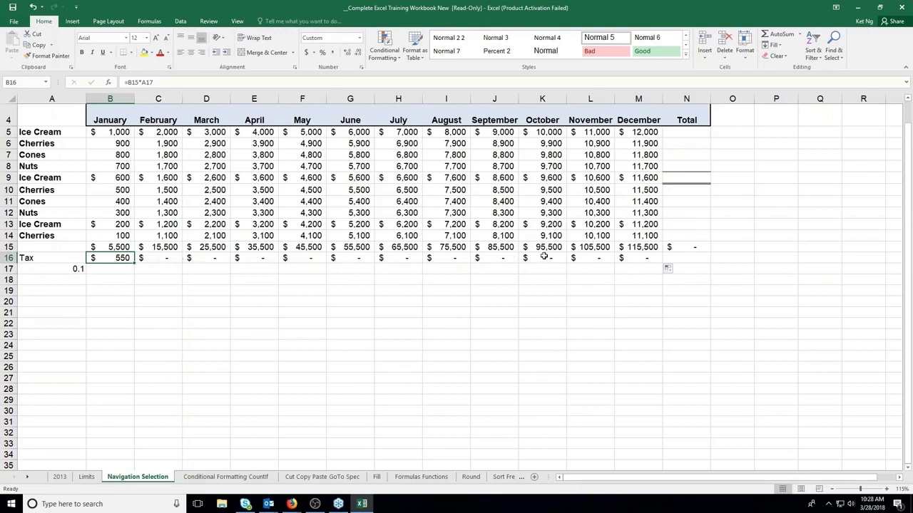
{"action": "left_click", "coordinate": [73, 268]}
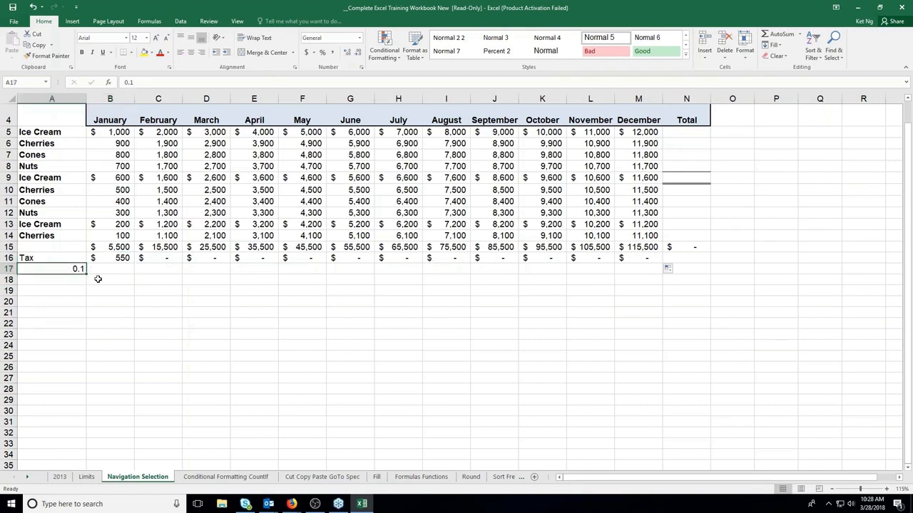
{"action": "left_click", "coordinate": [107, 271]}
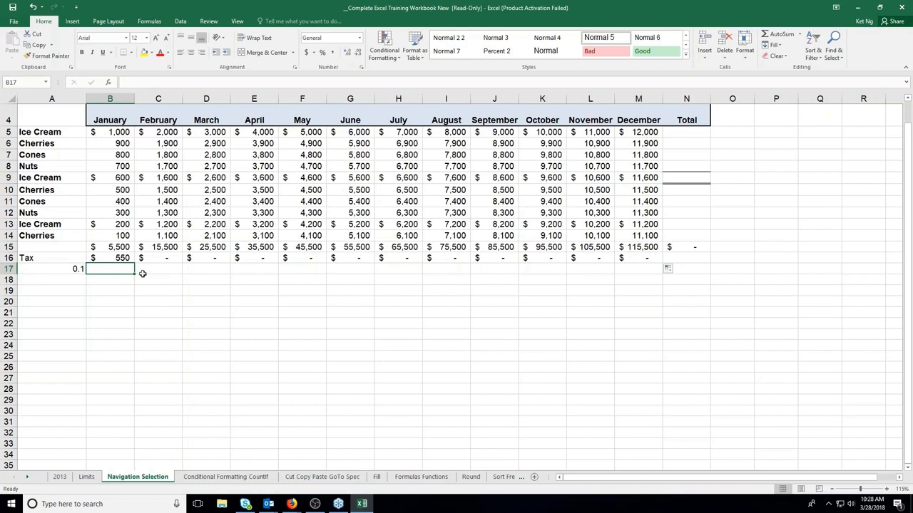
{"action": "left_click", "coordinate": [157, 269]}
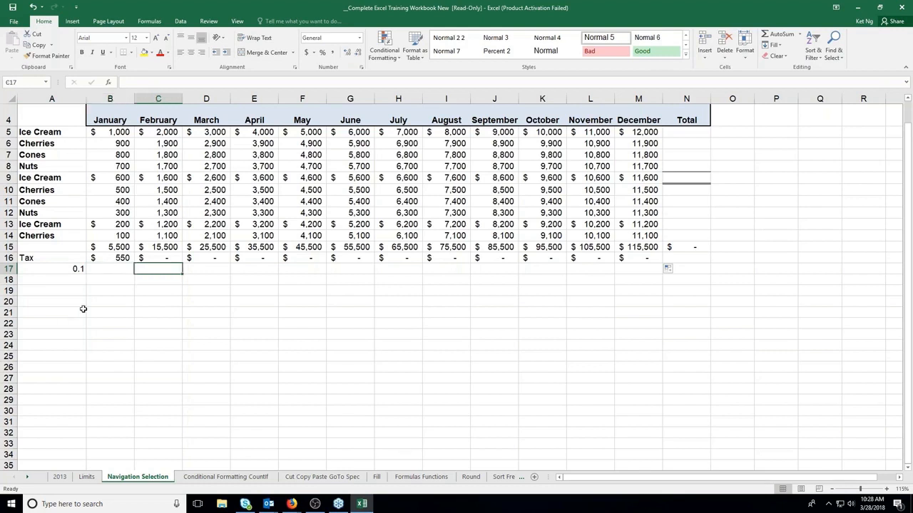
{"action": "left_click", "coordinate": [154, 248]}
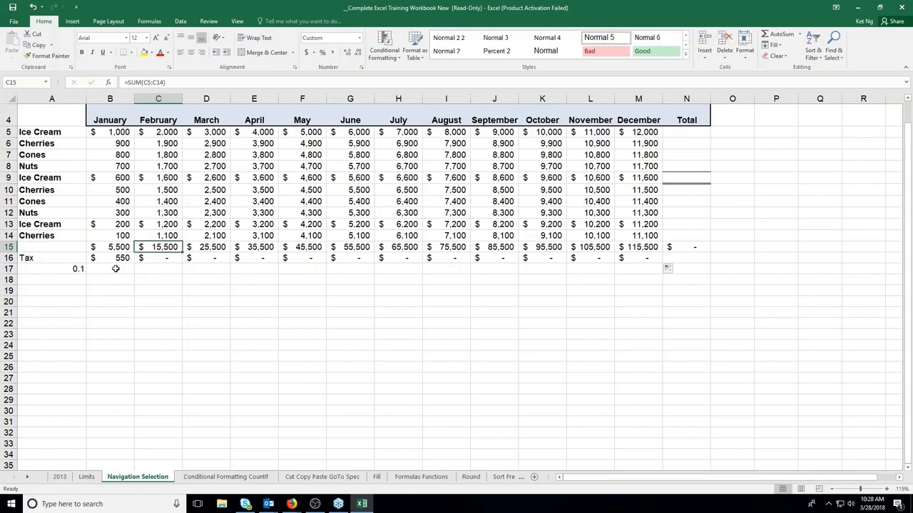
{"action": "left_click", "coordinate": [208, 248]}
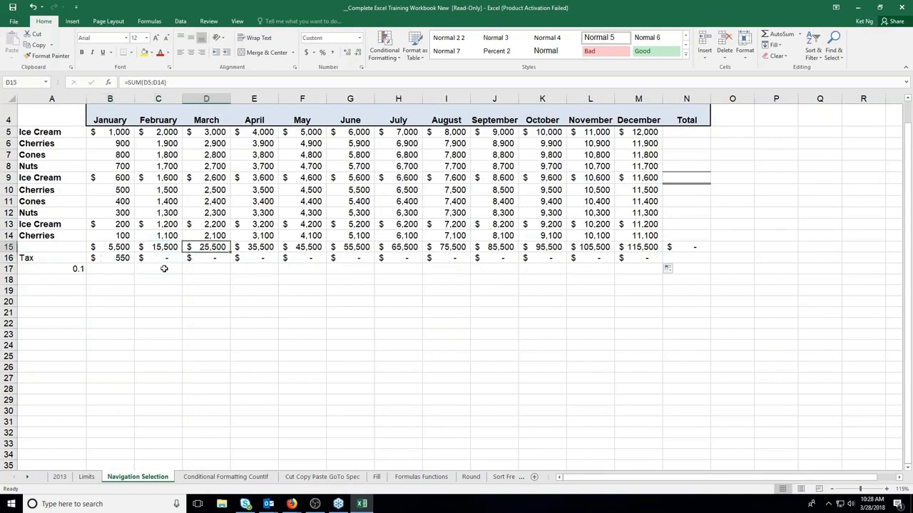
{"action": "left_click", "coordinate": [164, 269]}
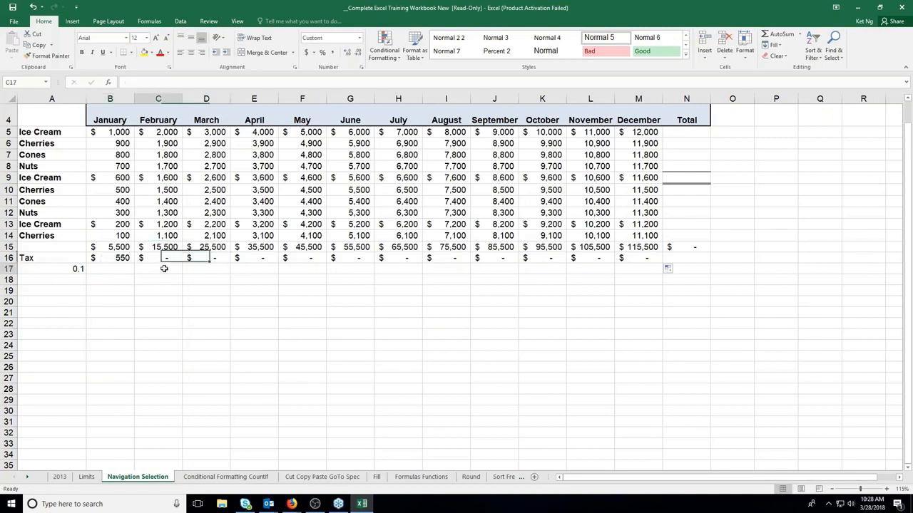
{"action": "left_click", "coordinate": [118, 258]}
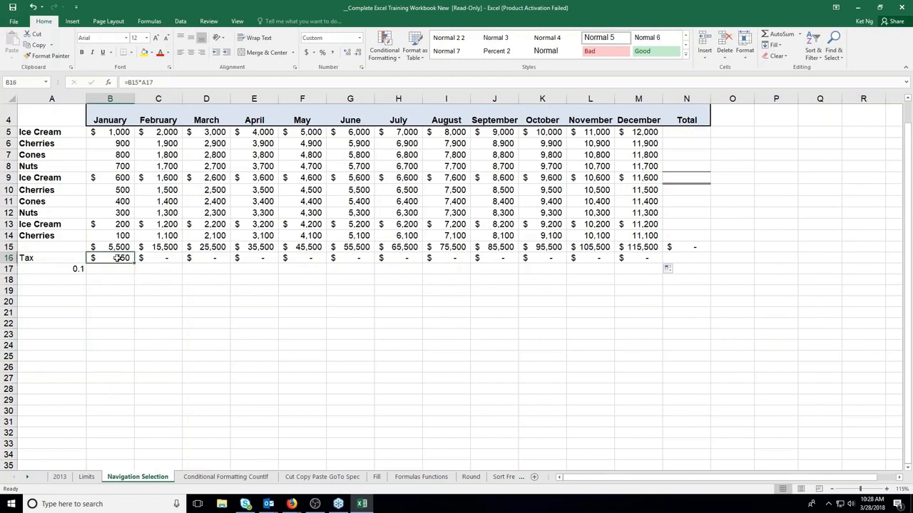
Examine the cell references in the January to March tax formulas B16, C16 and D16 against the rate cell A17
{"action": "double_click", "coordinate": [118, 258]}
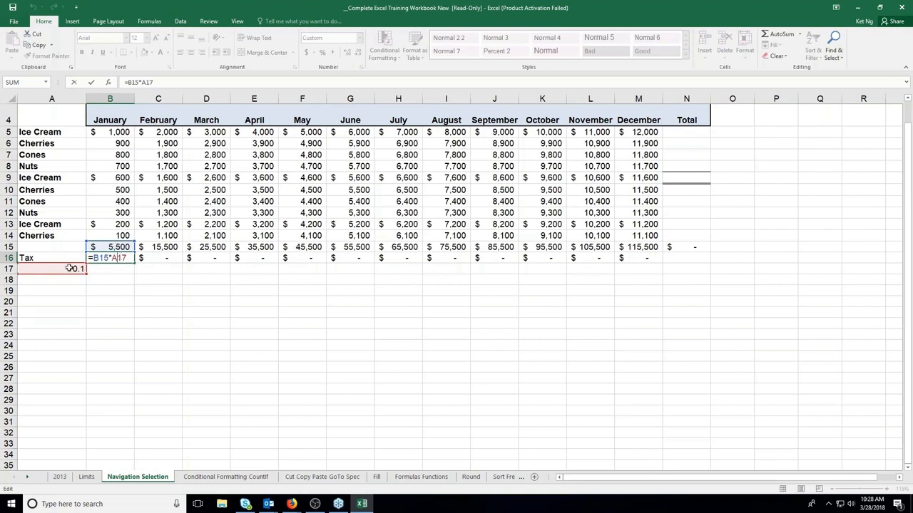
{"action": "left_click", "coordinate": [91, 83]}
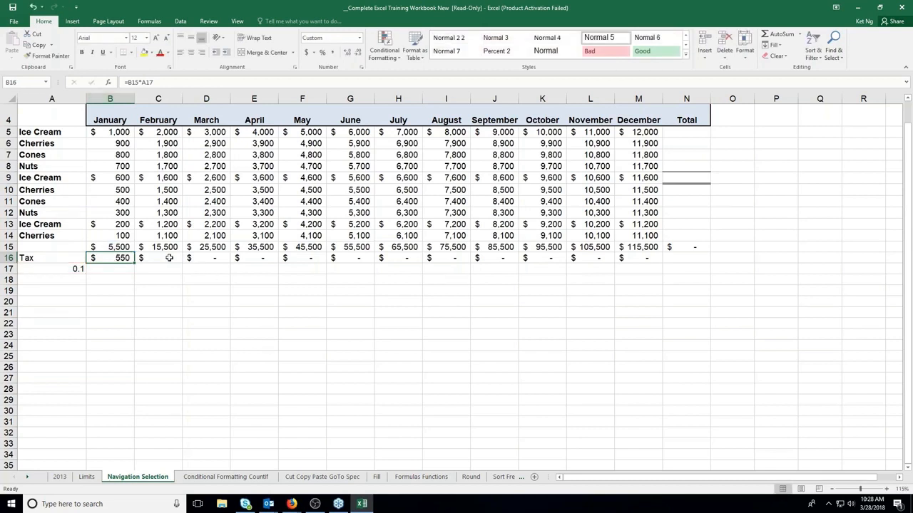
{"action": "double_click", "coordinate": [169, 258]}
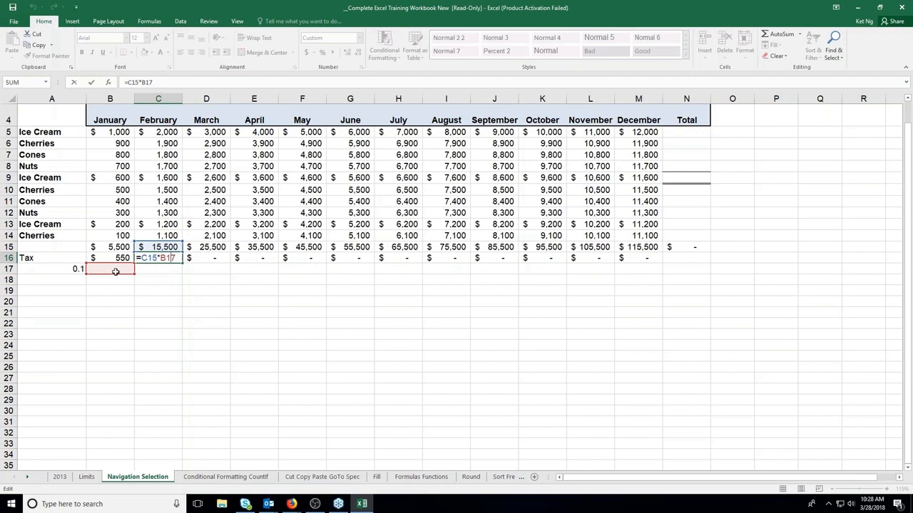
{"action": "key", "text": "Return"}
{"action": "left_click", "coordinate": [205, 260]}
{"action": "double_click", "coordinate": [205, 260]}
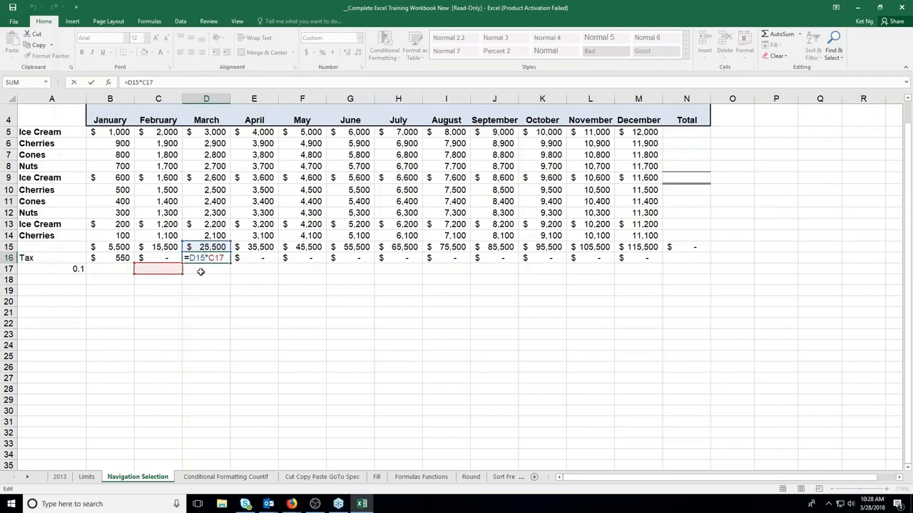
{"action": "key", "text": "ctrl+Return"}
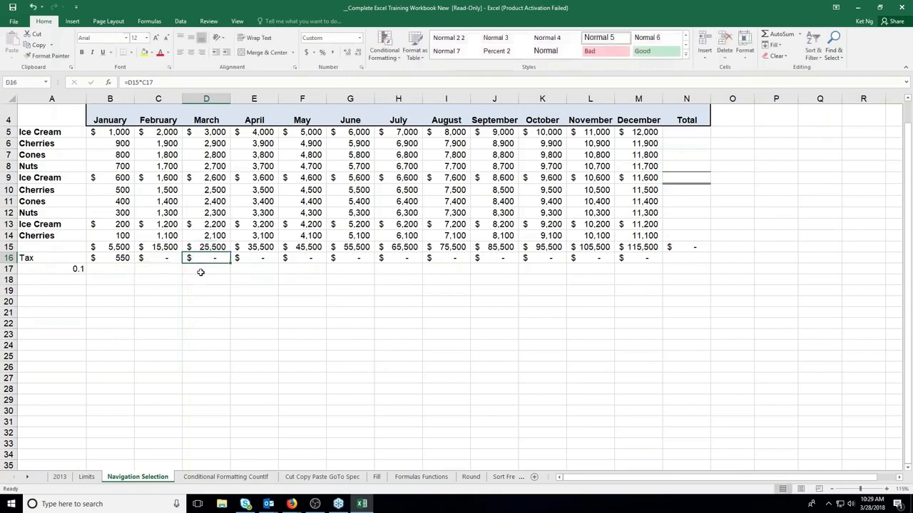
{"action": "left_click", "coordinate": [76, 269]}
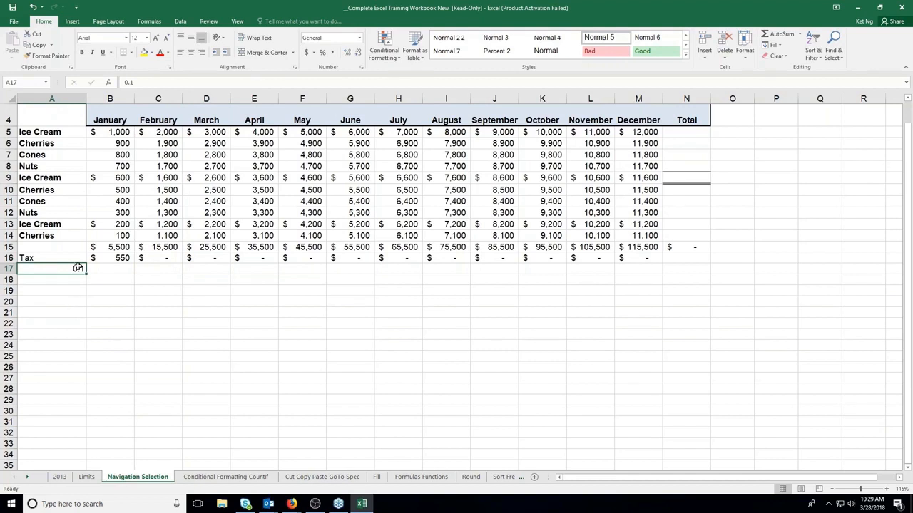
Change the January tax formula in B16 to =B15*$A17 and fill it across to December in M16
{"action": "left_click", "coordinate": [118, 261]}
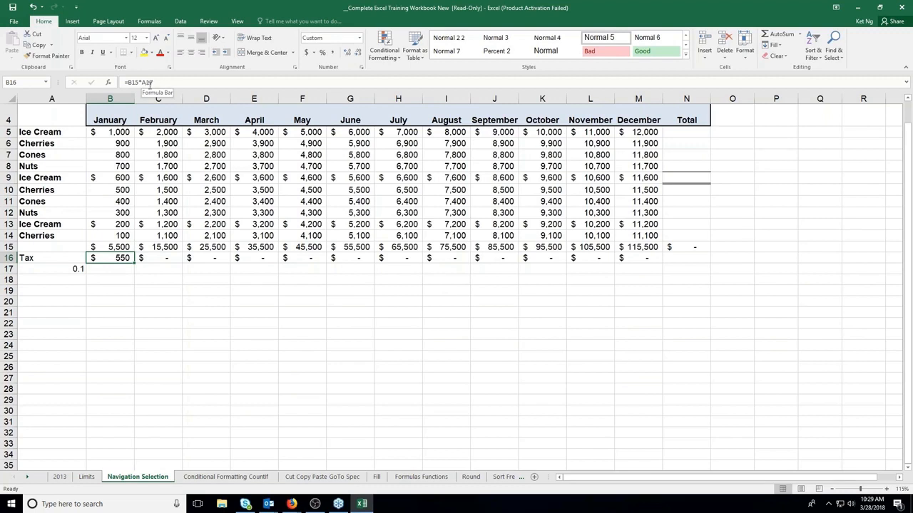
{"action": "left_click", "coordinate": [146, 82]}
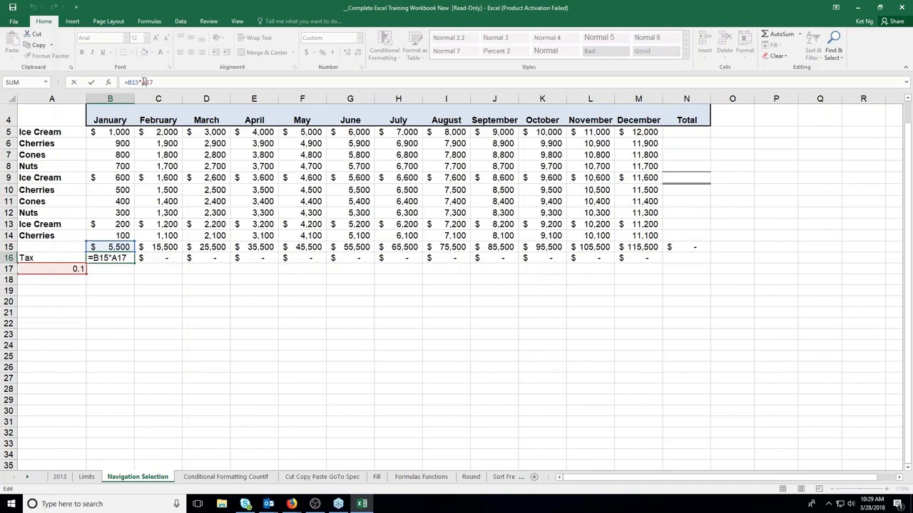
{"action": "left_click", "coordinate": [142, 82]}
{"action": "type", "text": "$A$"}
{"action": "key", "text": "BackSpace"}
{"action": "key", "text": "BackSpace"}
{"action": "key", "text": "F4"}
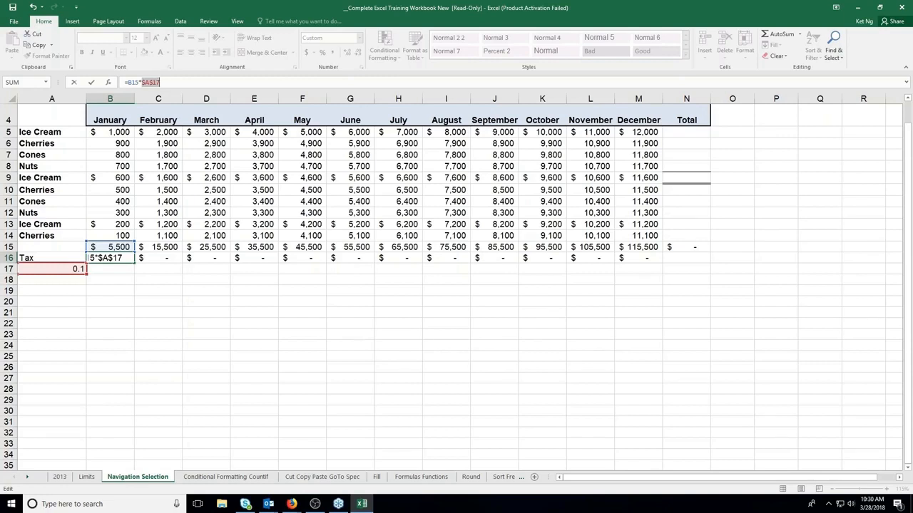
{"action": "key", "text": "F4"}
{"action": "key", "text": "F4"}
{"action": "key", "text": "F4"}
{"action": "key", "text": "F4"}
{"action": "key", "text": "F4"}
{"action": "left_click", "coordinate": [90, 83]}
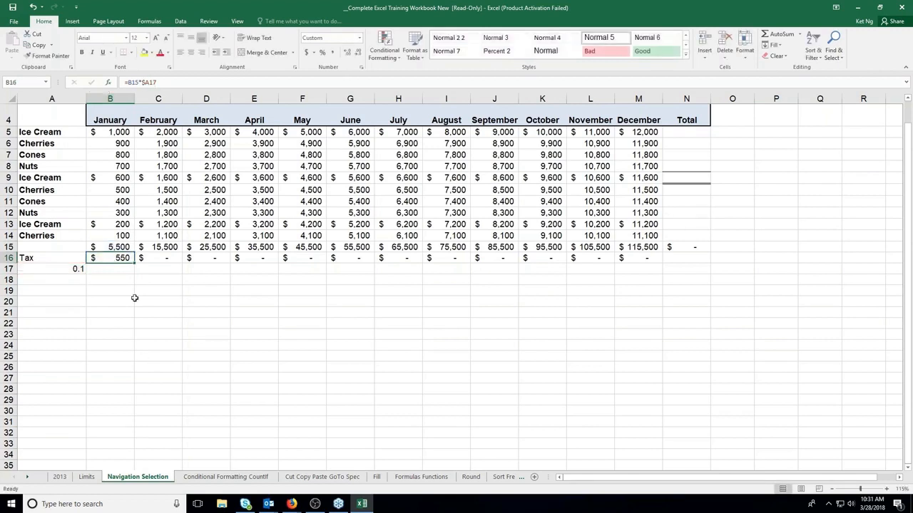
{"action": "left_click_drag", "start_coordinate": [134, 263], "coordinate": [653, 262]}
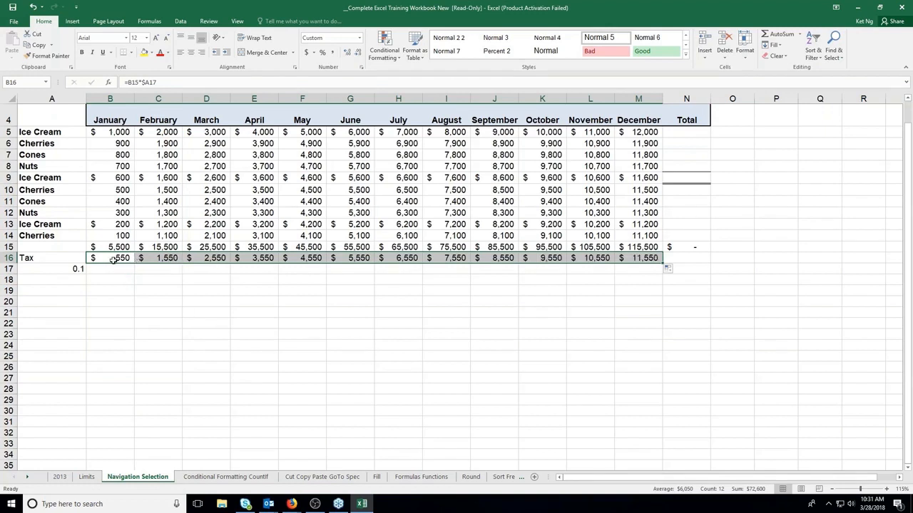
Examine the tax formulas from January to April in row 16, the January total in B15 and the rate in A17
{"action": "left_click", "coordinate": [119, 258]}
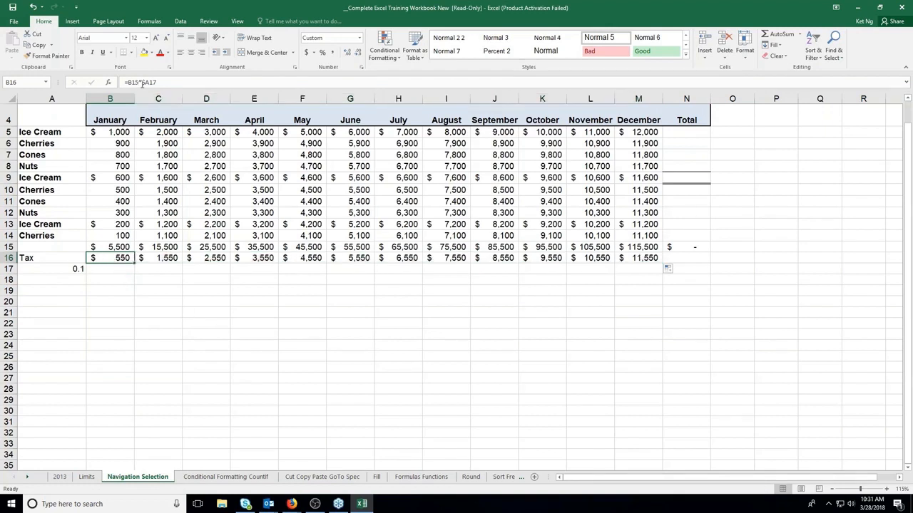
{"action": "left_click", "coordinate": [165, 260]}
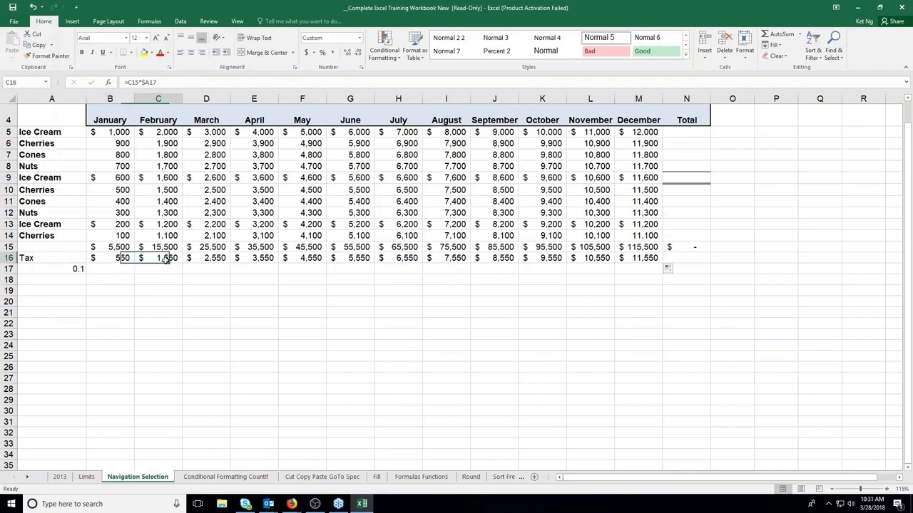
{"action": "left_click", "coordinate": [209, 260]}
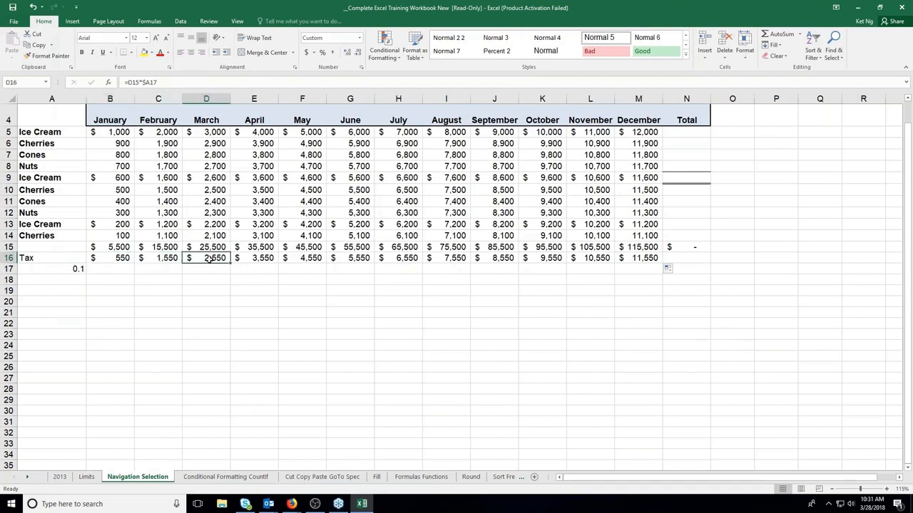
{"action": "left_click", "coordinate": [254, 258]}
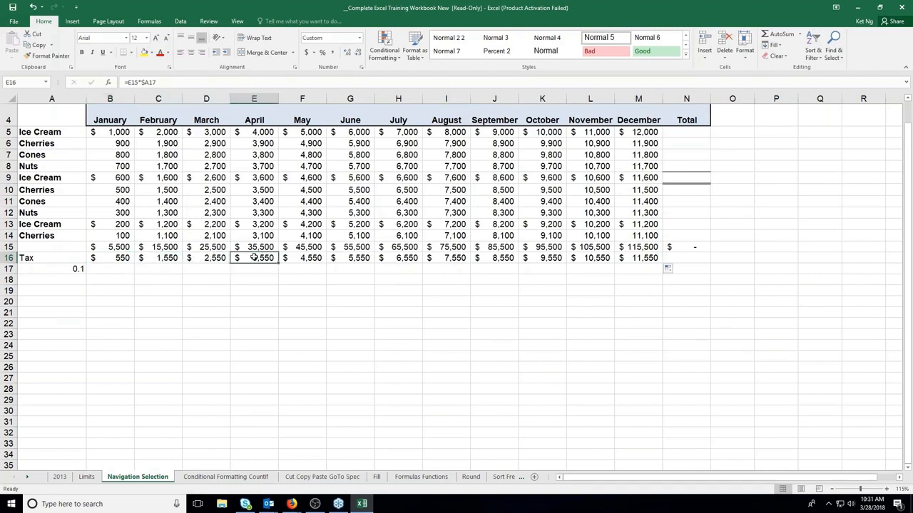
{"action": "left_click", "coordinate": [125, 246]}
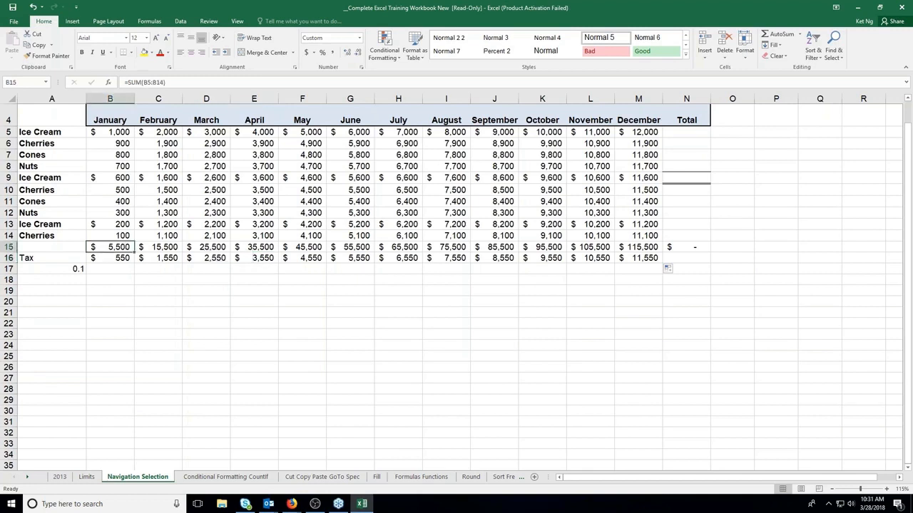
{"action": "key", "text": "Right"}
{"action": "left_click", "coordinate": [125, 258]}
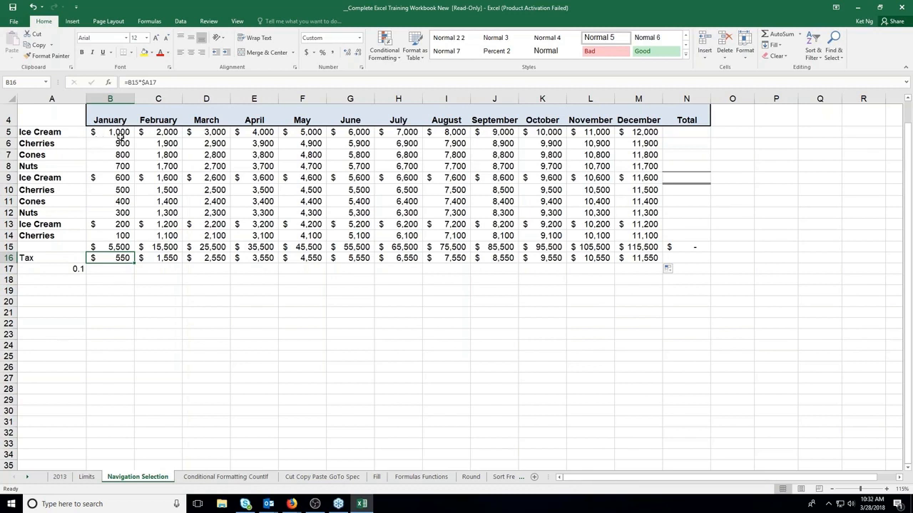
{"action": "left_click", "coordinate": [75, 268]}
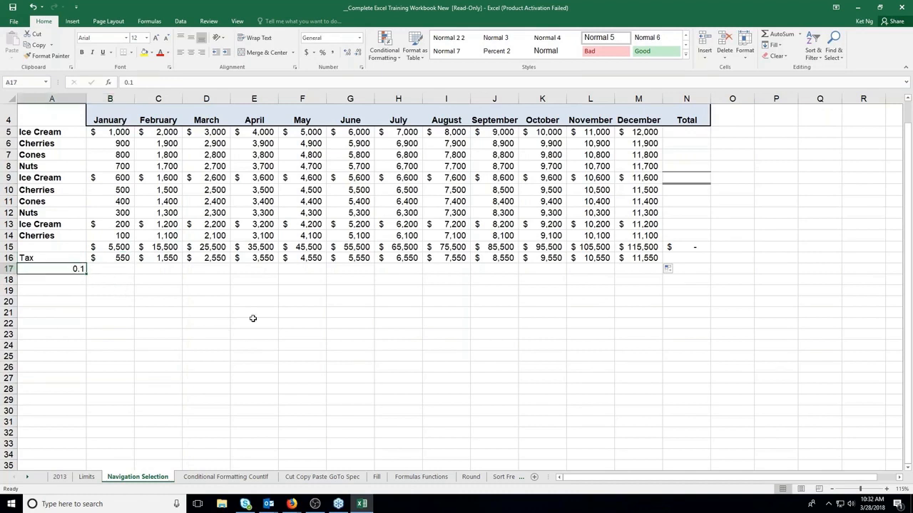
{"action": "left_click", "coordinate": [112, 269]}
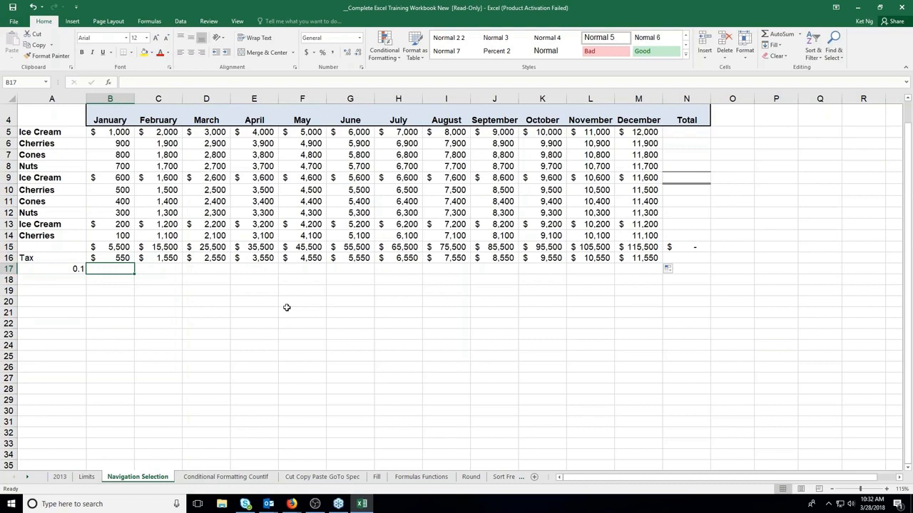
{"action": "left_click", "coordinate": [122, 257]}
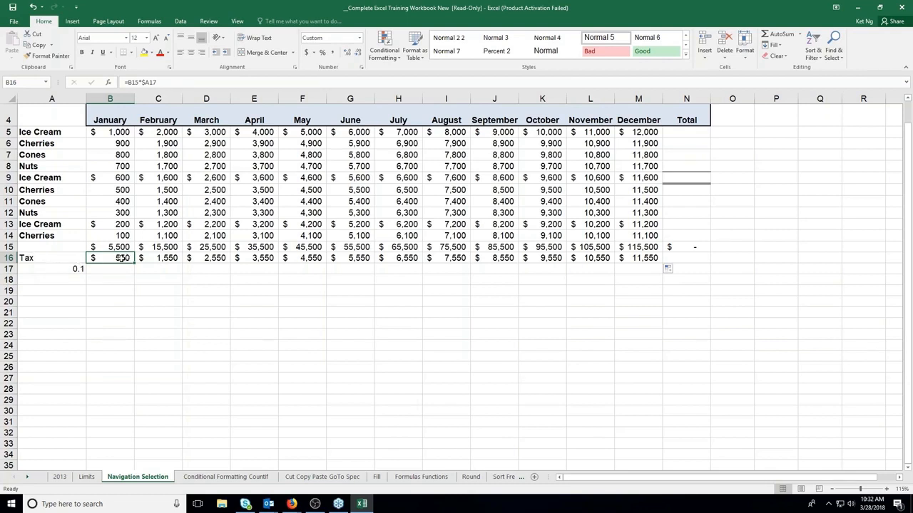
{"action": "key", "text": "Up"}
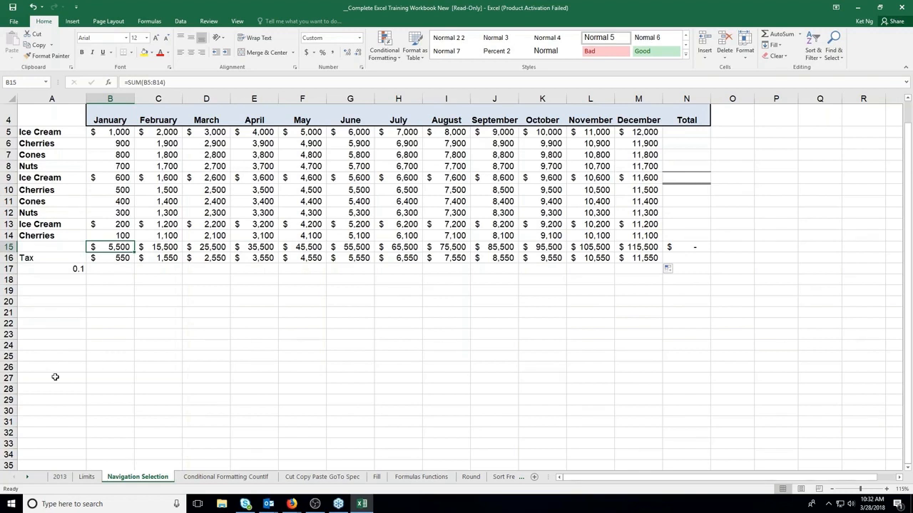
{"action": "key", "text": "Down"}
{"action": "key", "text": "Down"}
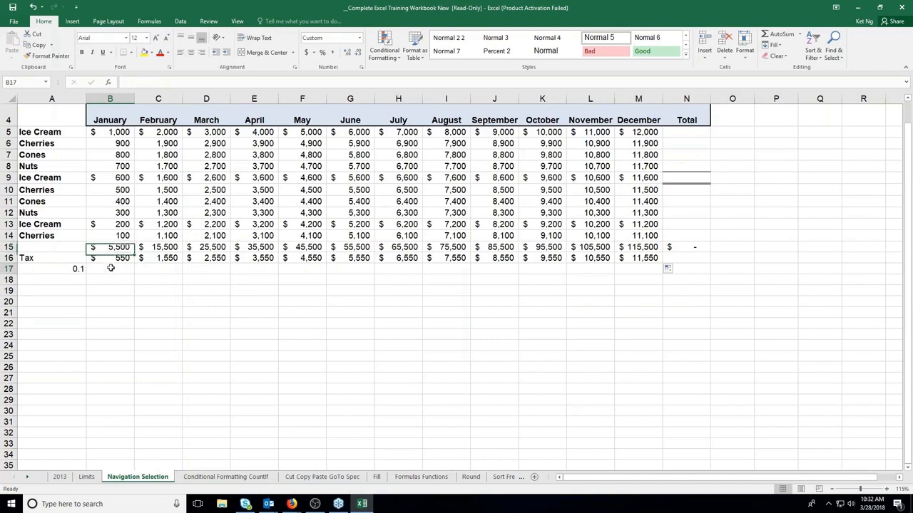
{"action": "type", "text": "="}
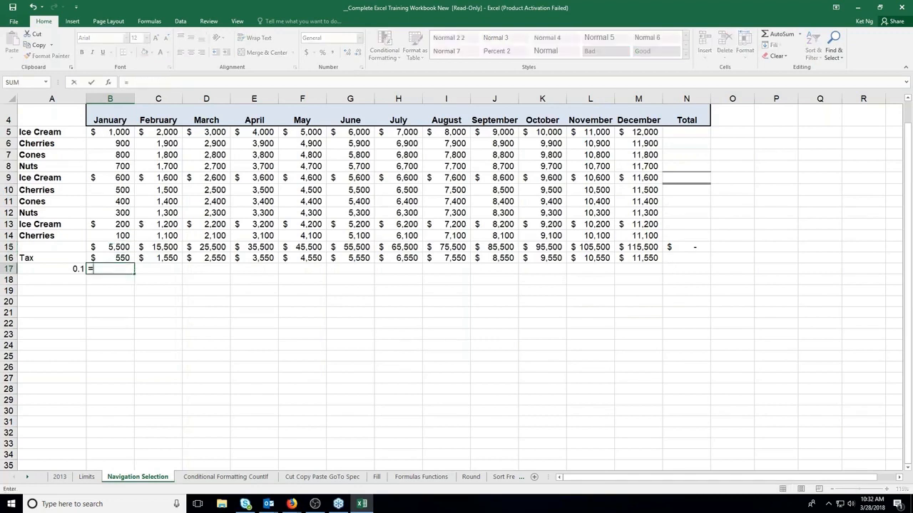
{"action": "left_click", "coordinate": [122, 258]}
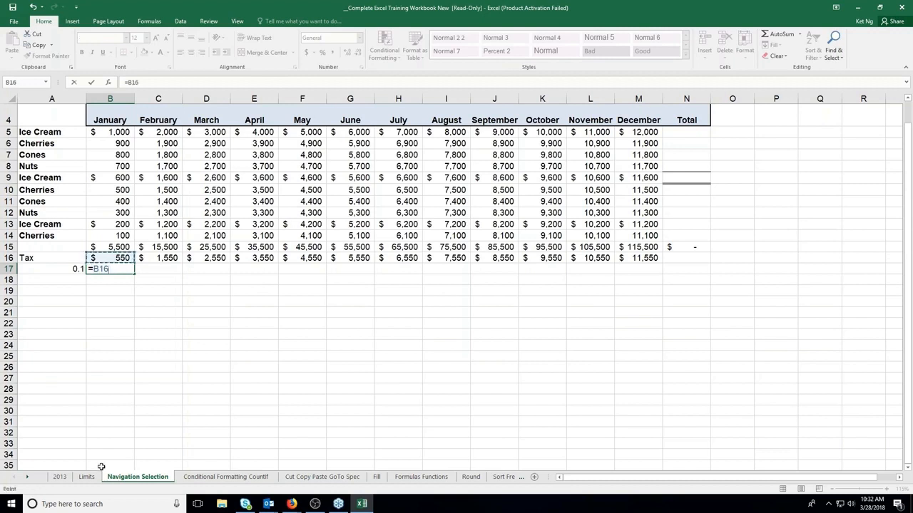
{"action": "key", "text": "Escape"}
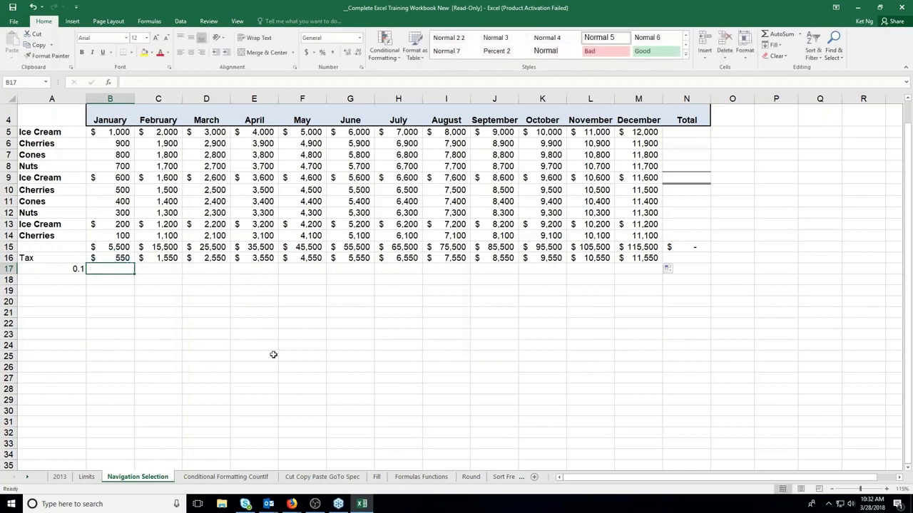
Enter the order-of-operations test formula =5+2*3 in the empty cell E21
{"action": "left_click", "coordinate": [255, 312]}
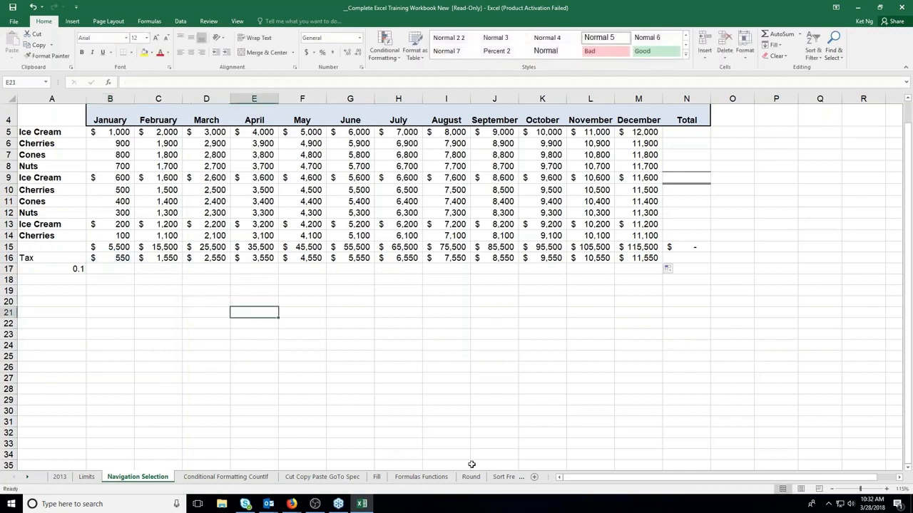
{"action": "type", "text": "="}
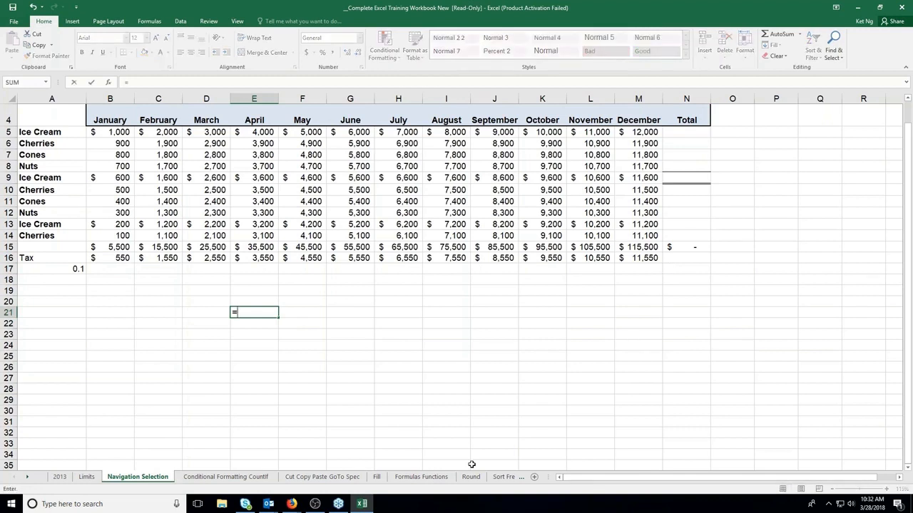
{"action": "type", "text": "5+2*3"}
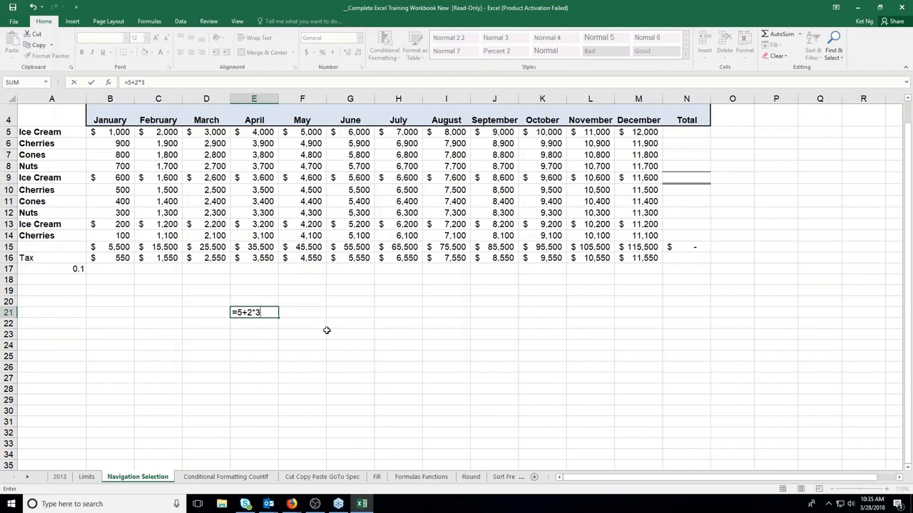
{"action": "key", "text": "Return"}
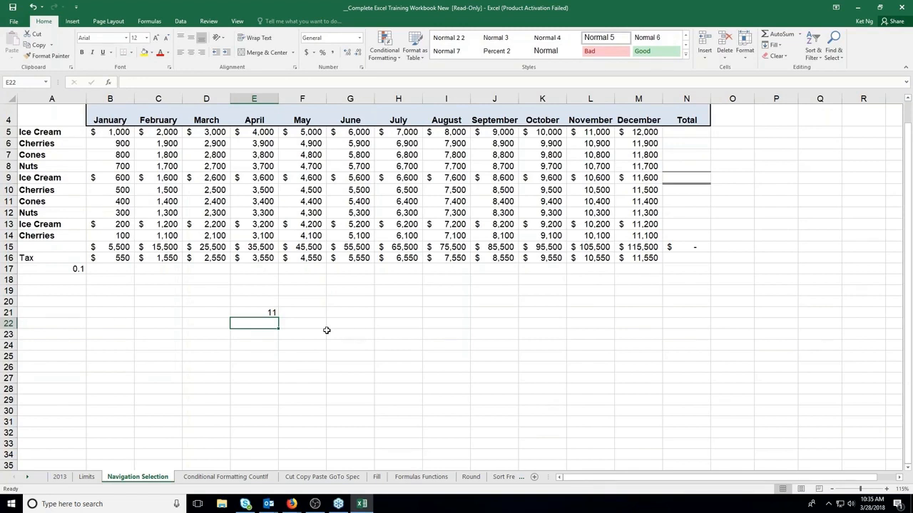
Regroup the test formula in E21 as =(5+2)*3 and clear the cell
{"action": "key", "text": "Up"}
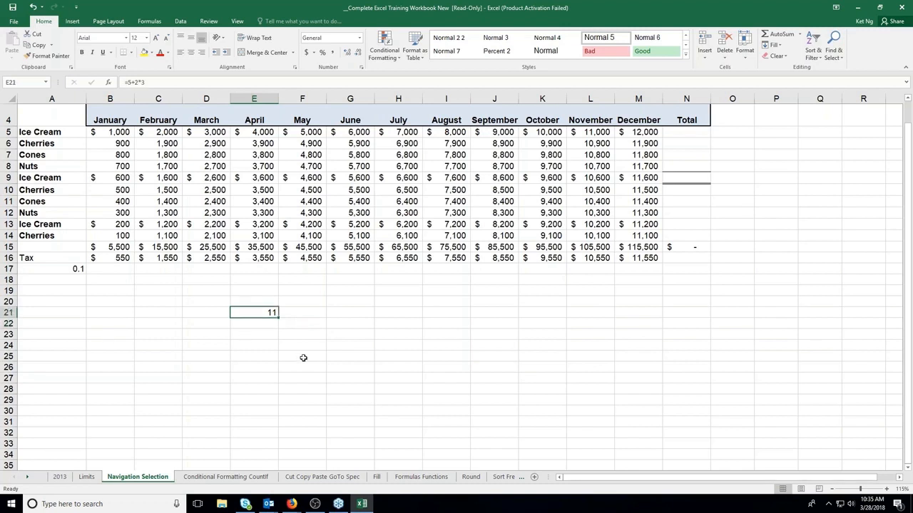
{"action": "double_click", "coordinate": [261, 313]}
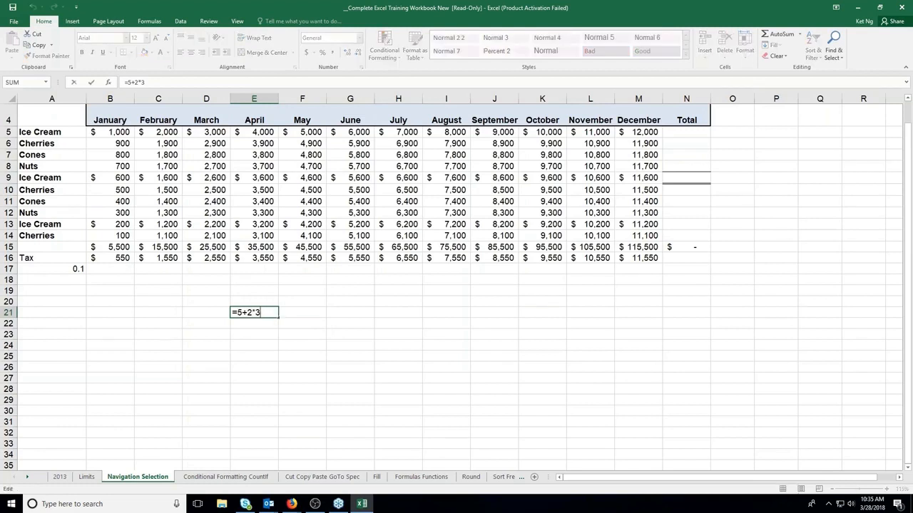
{"action": "left_click", "coordinate": [238, 312]}
{"action": "type", "text": "(5+2)"}
{"action": "key", "text": "Return"}
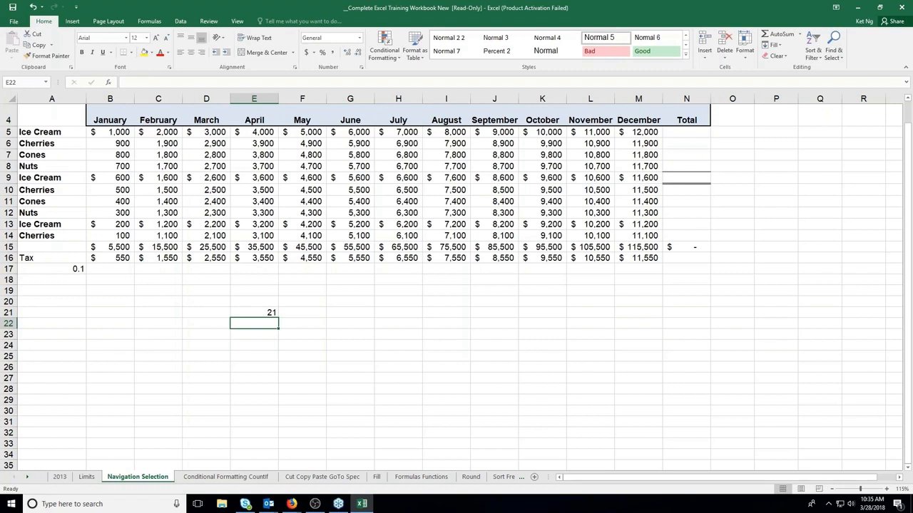
{"action": "left_click", "coordinate": [254, 312]}
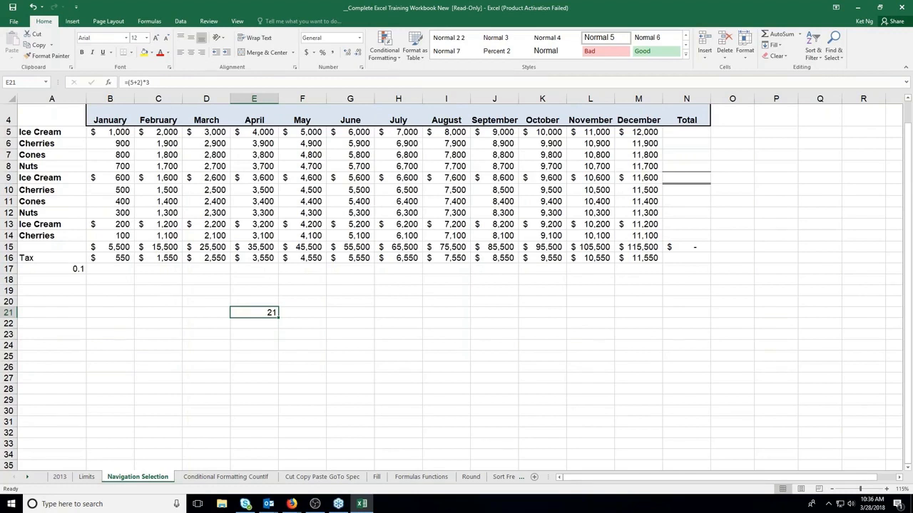
{"action": "key", "text": "Delete"}
{"action": "left_click", "coordinate": [101, 269]}
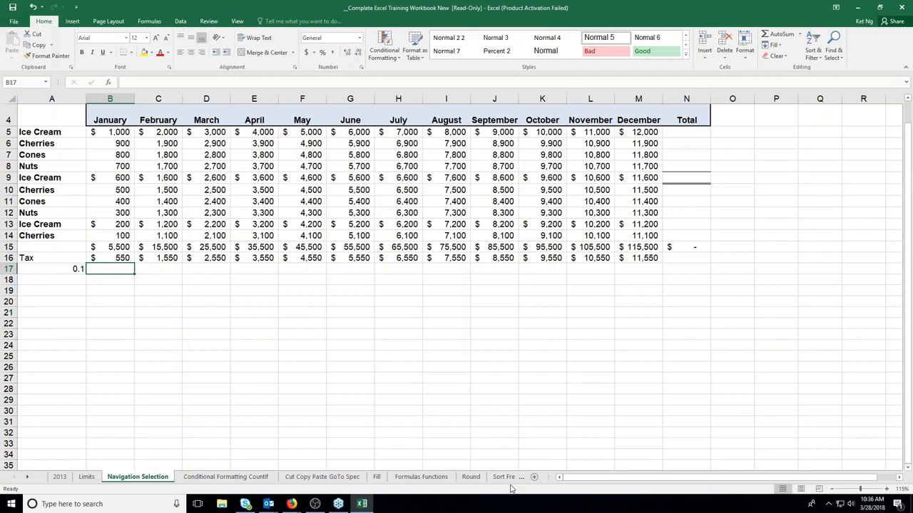
{"action": "type", "text": "="}
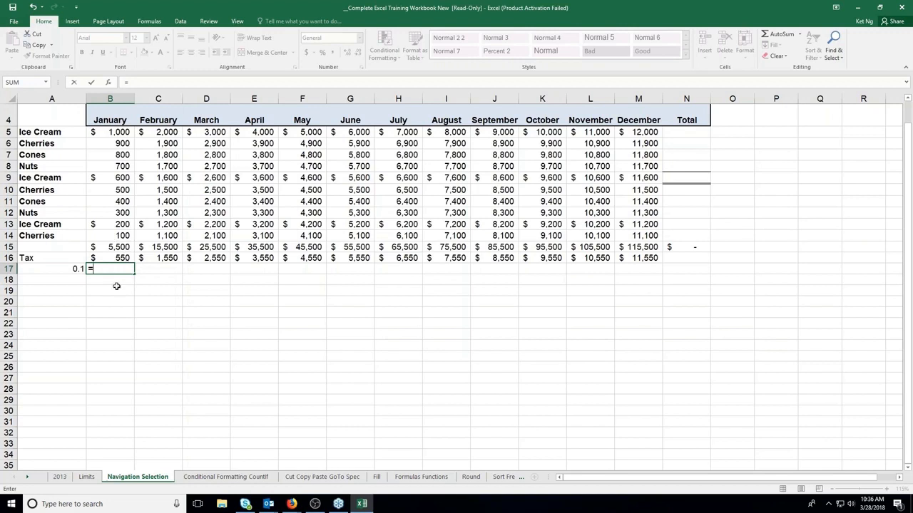
{"action": "left_click", "coordinate": [118, 246]}
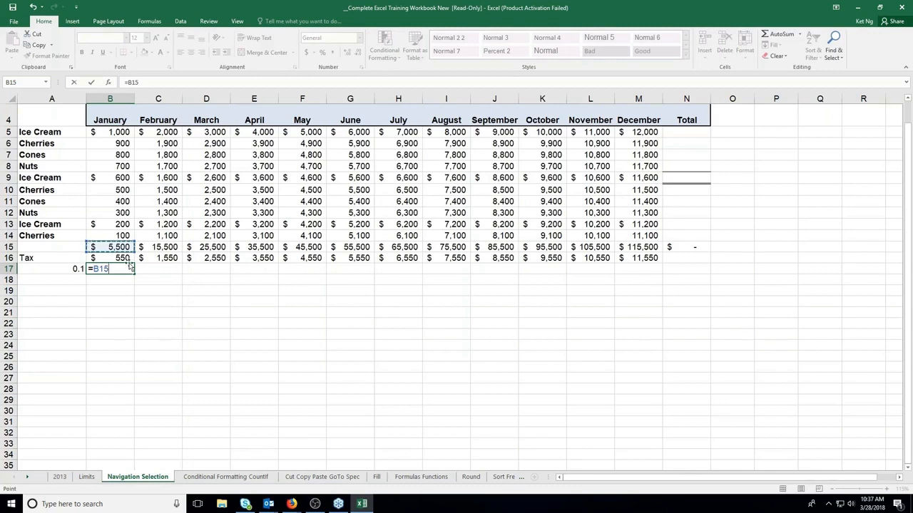
{"action": "key", "text": "Escape"}
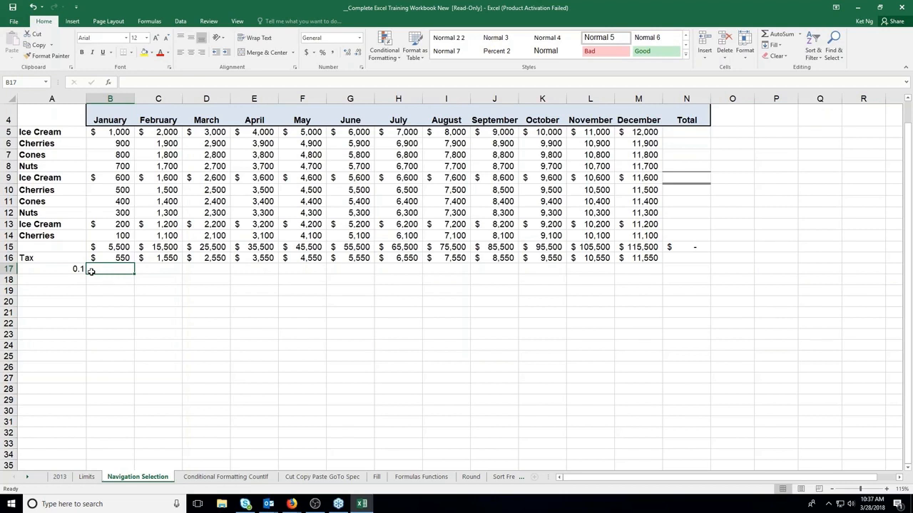
Enter the formula =B15*1+0.1 in B17 for the January total including tax
{"action": "type", "text": "="}
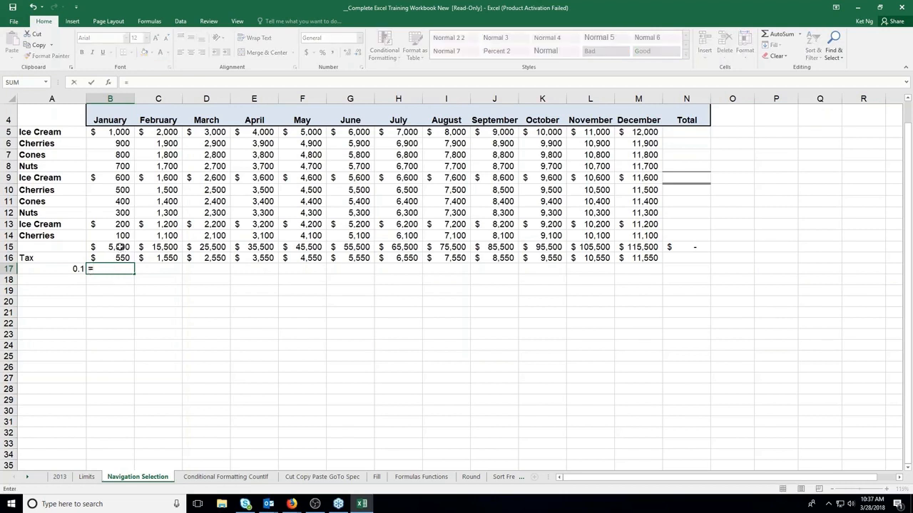
{"action": "left_click", "coordinate": [120, 246]}
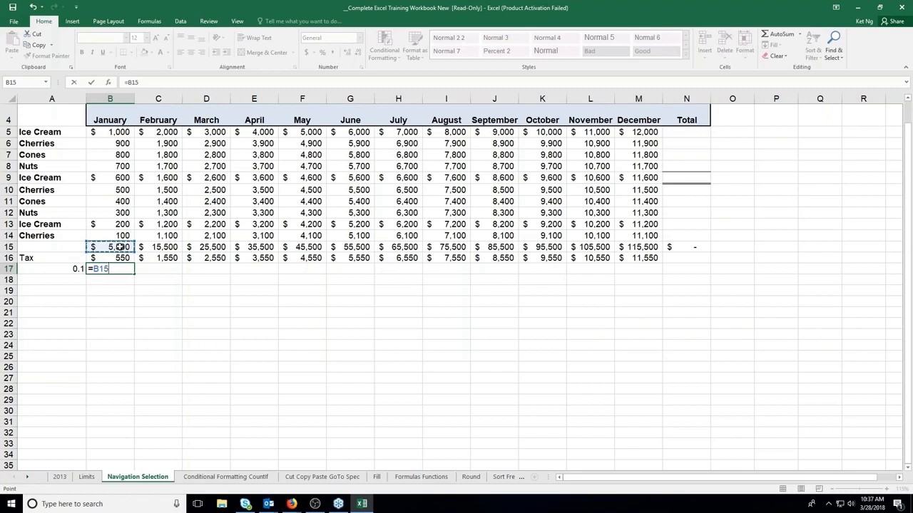
{"action": "type", "text": "*"}
{"action": "type", "text": "10"}
{"action": "type", "text": "1+0.1"}
{"action": "key", "text": "ctrl+Return"}
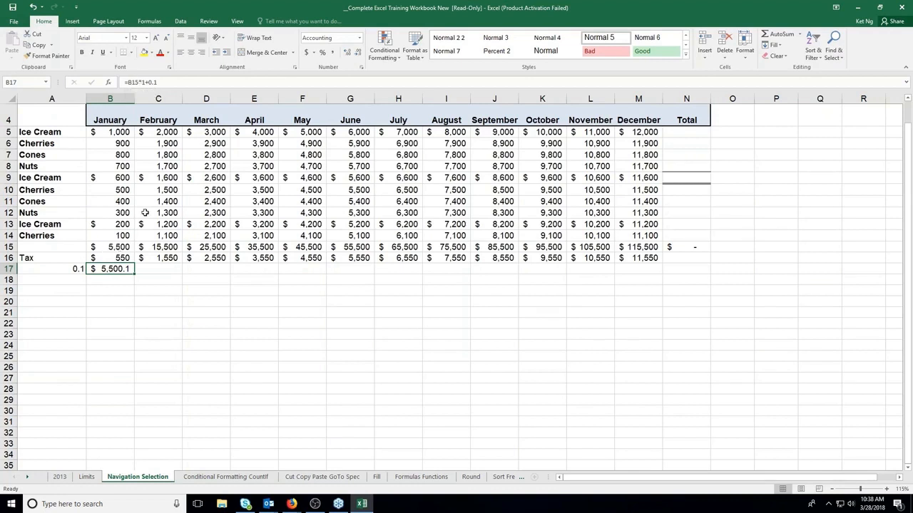
Add parentheses to the B17 formula so that it reads =B15*(1+0.1)
{"action": "left_click", "coordinate": [142, 82]}
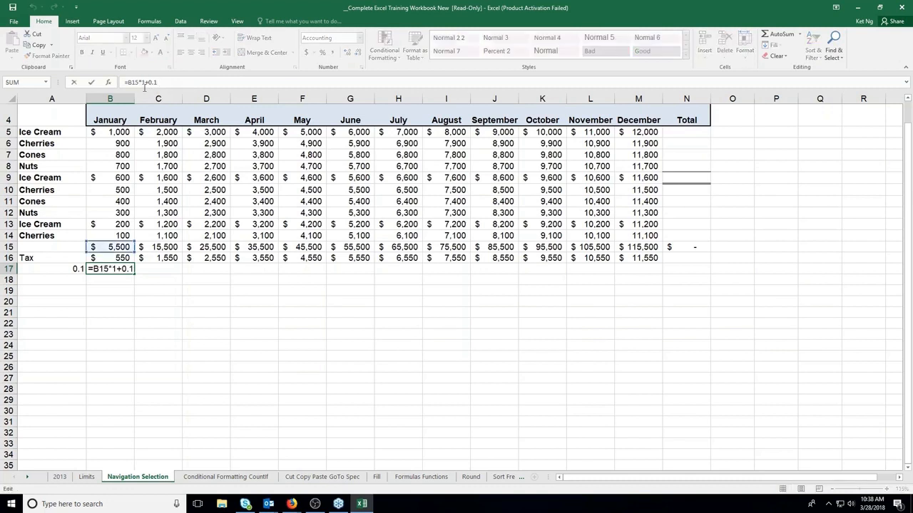
{"action": "type", "text": "("}
{"action": "left_click", "coordinate": [166, 82]}
{"action": "type", "text": ")"}
{"action": "key", "text": "Return"}
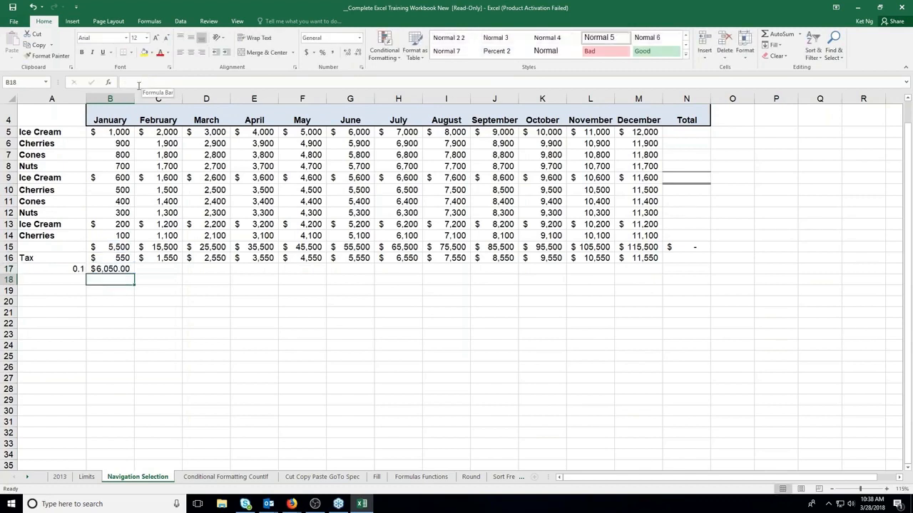
Fill the B17 formula across to December in M17 and autofit the widths of columns C to M
{"action": "left_click", "coordinate": [118, 270]}
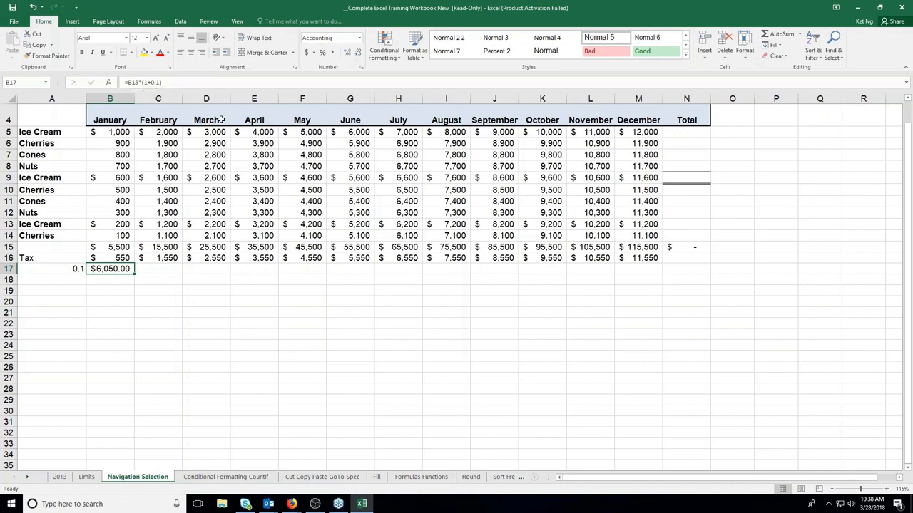
{"action": "left_click_drag", "start_coordinate": [134, 274], "coordinate": [663, 274]}
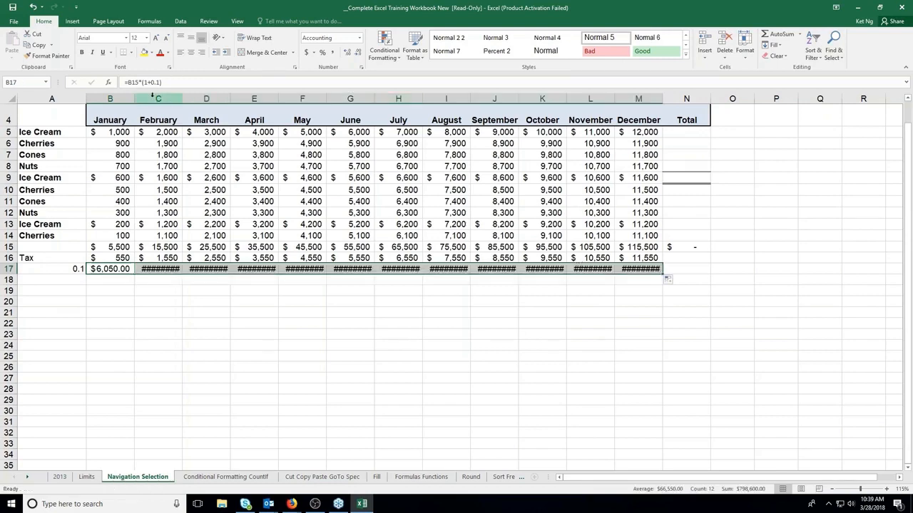
{"action": "left_click_drag", "start_coordinate": [159, 98], "coordinate": [661, 98]}
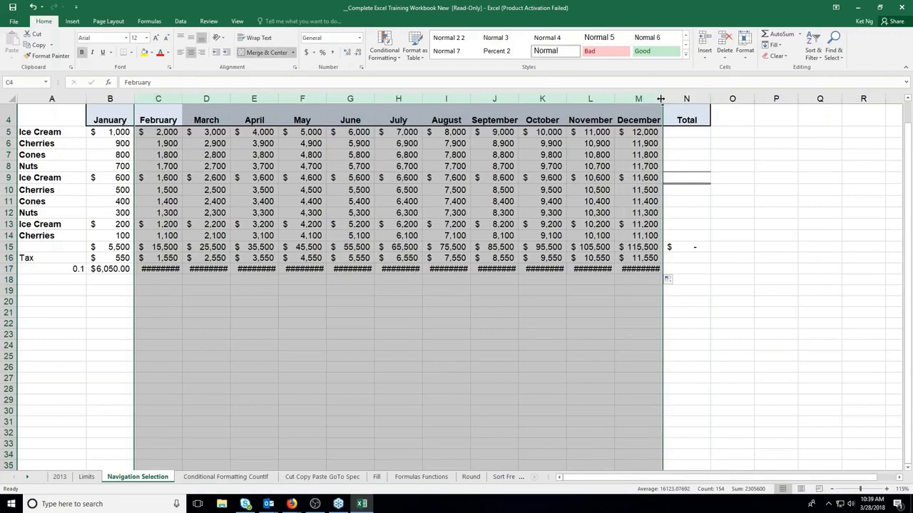
{"action": "double_click", "coordinate": [662, 99]}
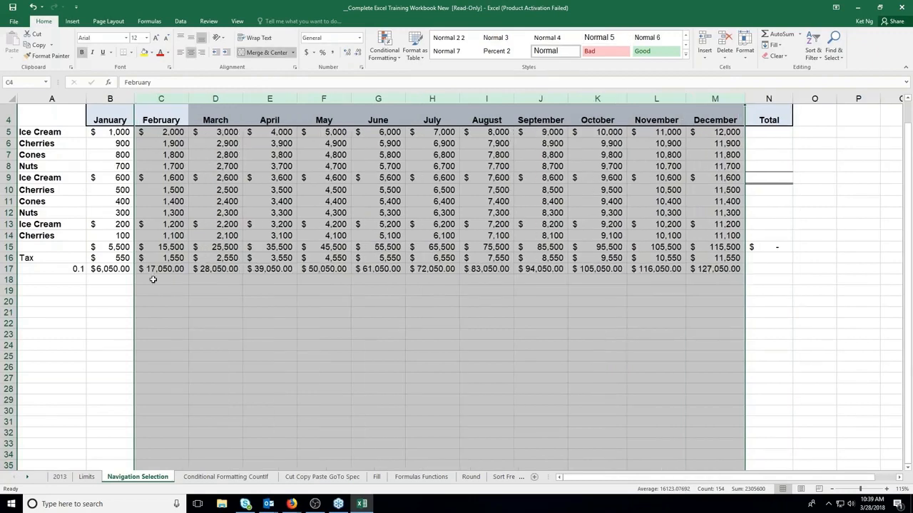
{"action": "left_click", "coordinate": [152, 280]}
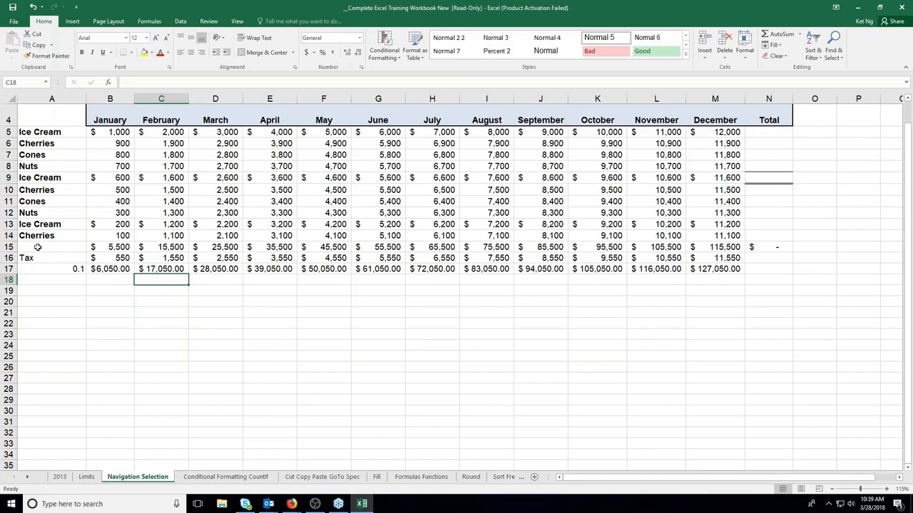
Clear the tax cells in A16:M19 and the totals in B15:N15
{"action": "left_click_drag", "start_coordinate": [38, 246], "coordinate": [720, 276]}
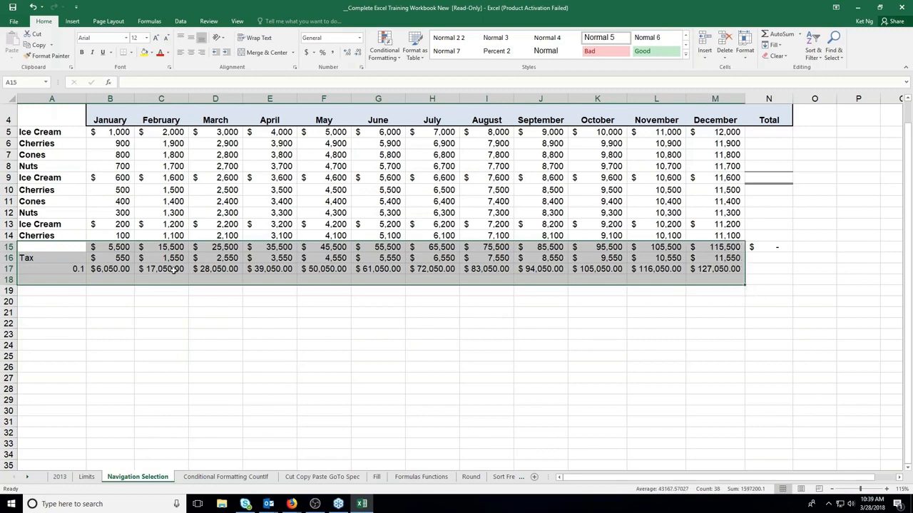
{"action": "left_click", "coordinate": [143, 269]}
{"action": "left_click_drag", "start_coordinate": [43, 258], "coordinate": [726, 288]}
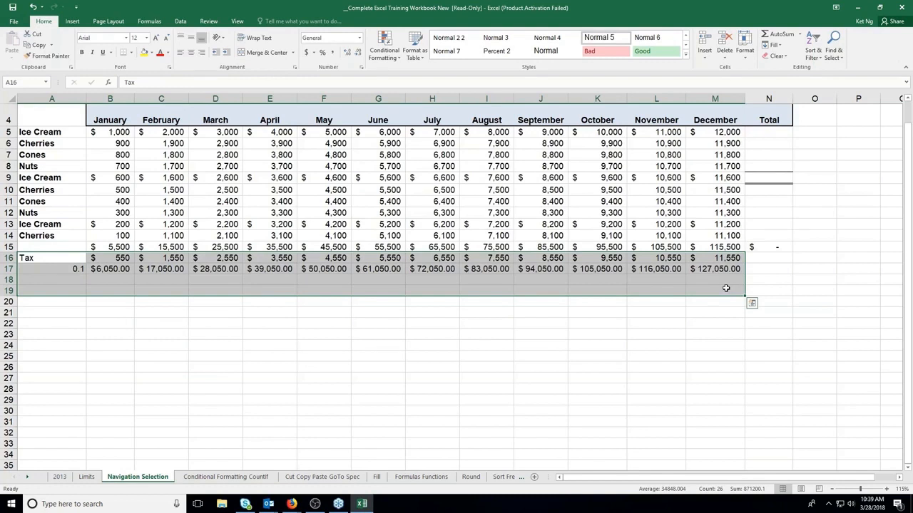
{"action": "key", "text": "Delete"}
{"action": "left_click_drag", "start_coordinate": [114, 247], "coordinate": [760, 245]}
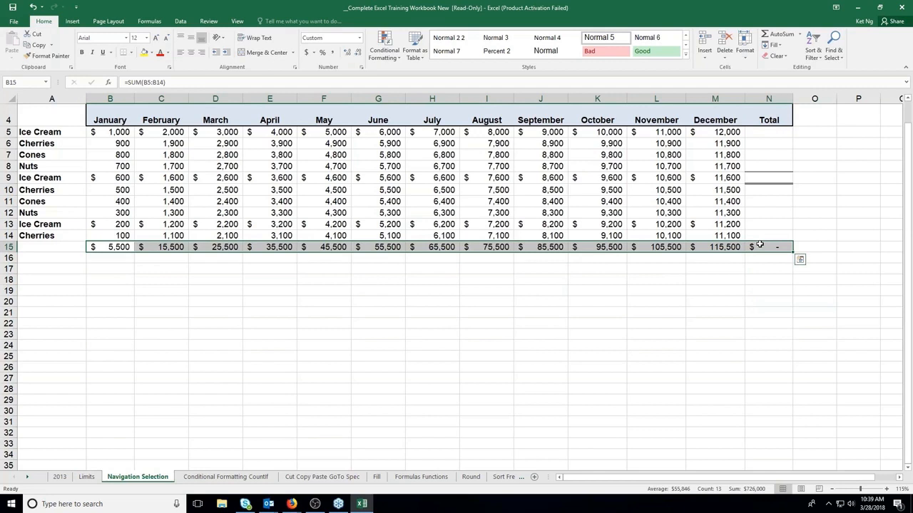
{"action": "key", "text": "Delete"}
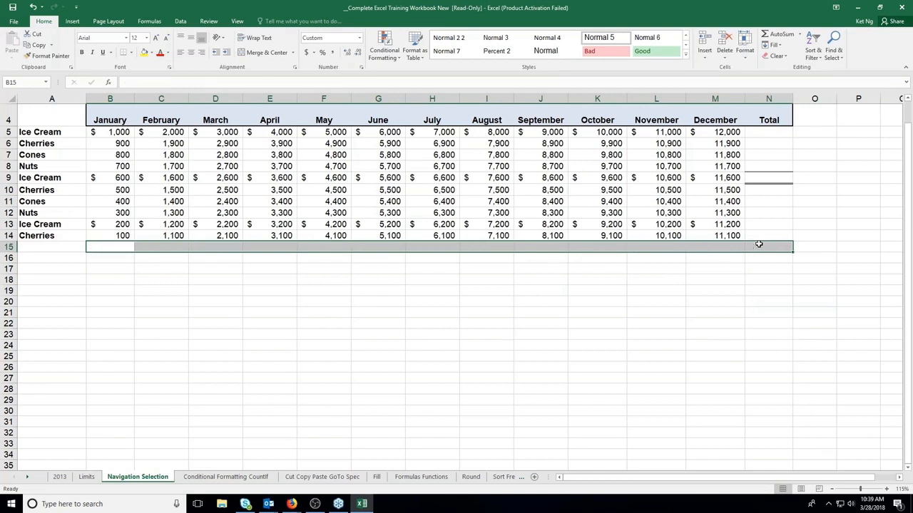
{"action": "left_click", "coordinate": [110, 247]}
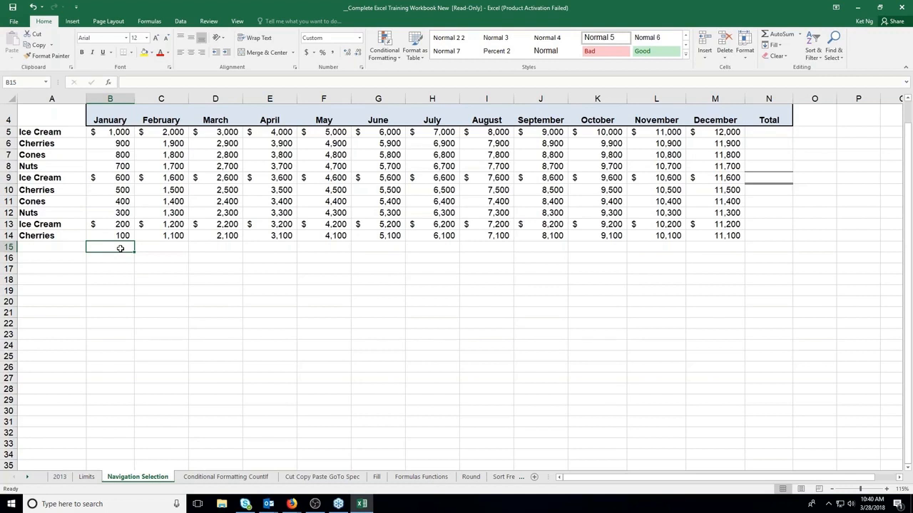
{"action": "left_click", "coordinate": [777, 36]}
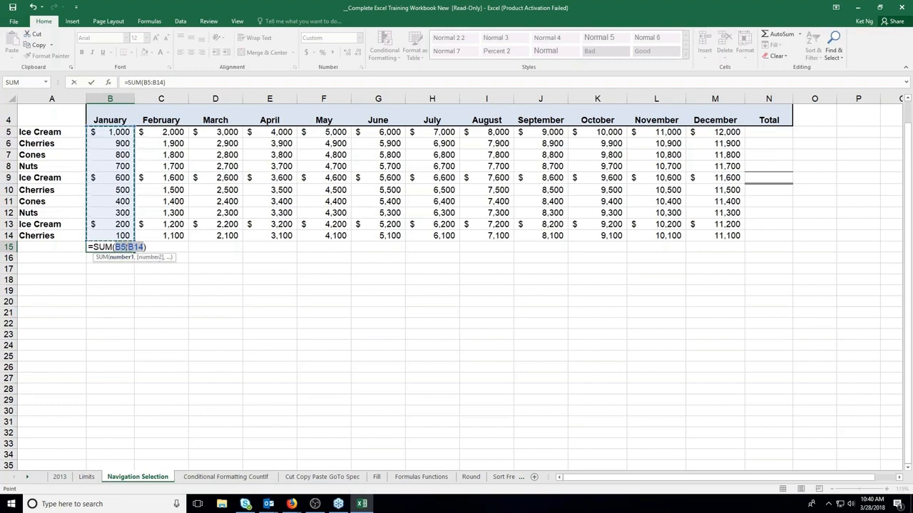
{"action": "key", "text": "Escape"}
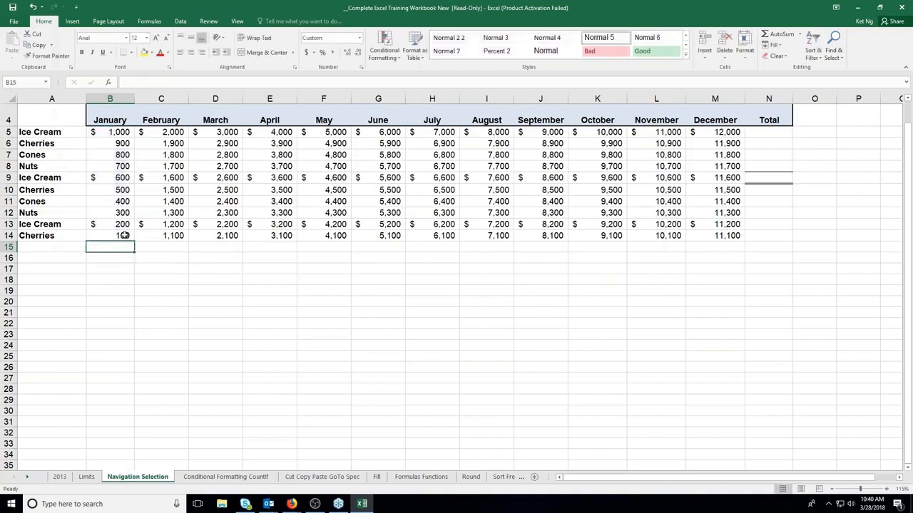
Clear the January Nuts amount in B8 and try an AutoSum total in B15 with its suggested range
{"action": "left_click", "coordinate": [122, 166]}
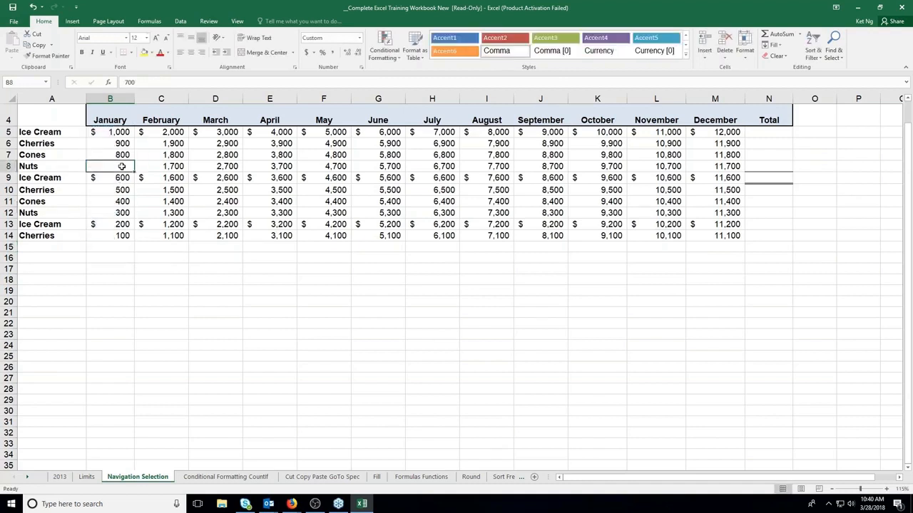
{"action": "key", "text": "Delete"}
{"action": "left_click", "coordinate": [107, 246]}
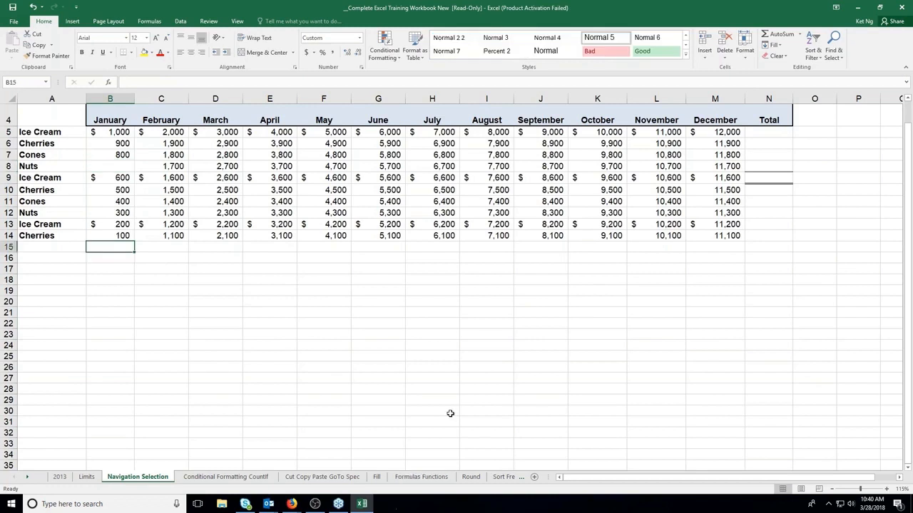
{"action": "left_click", "coordinate": [778, 34]}
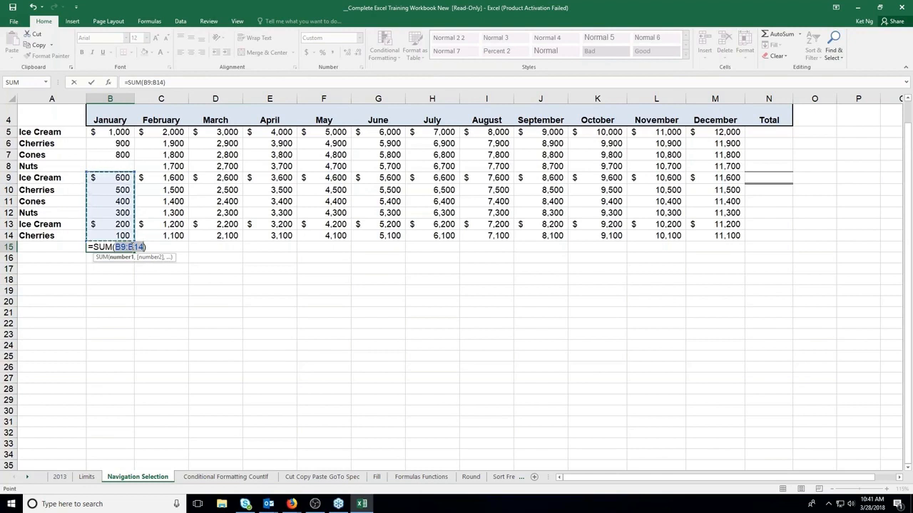
{"action": "left_click", "coordinate": [151, 82]}
{"action": "left_click", "coordinate": [151, 83]}
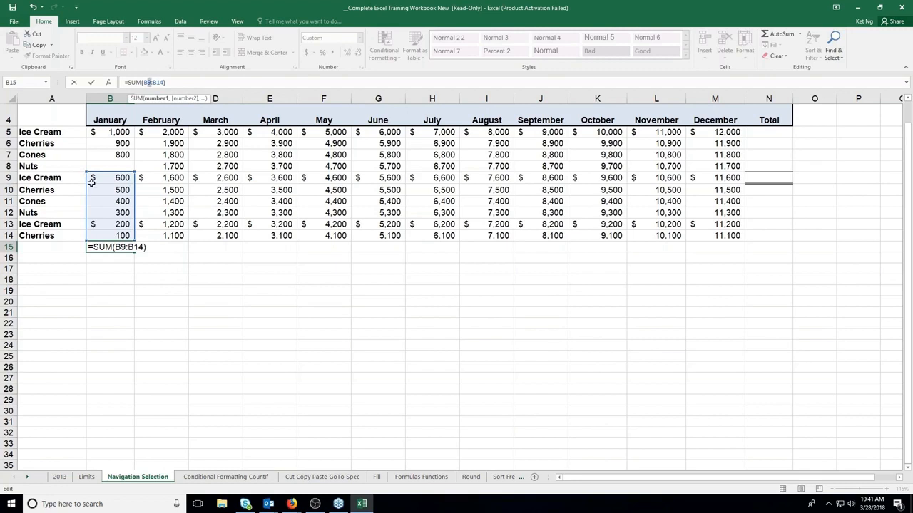
{"action": "key", "text": "Escape"}
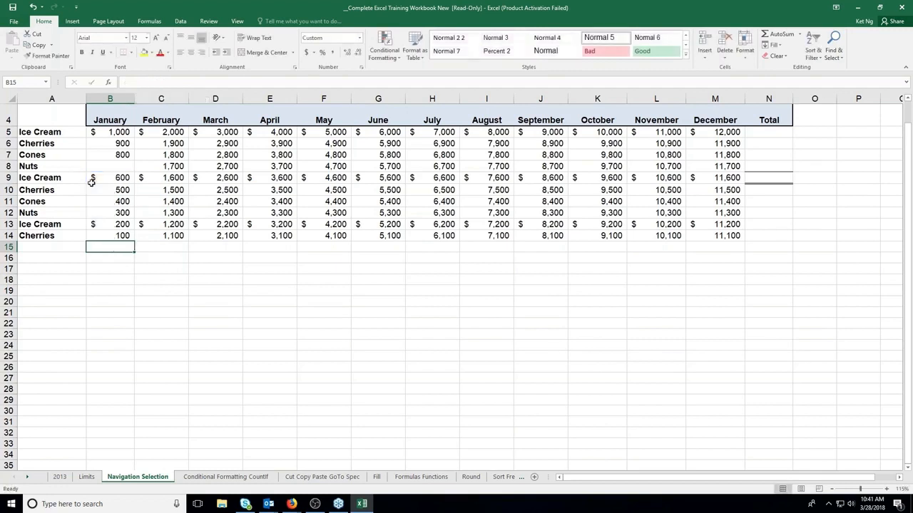
Try an AutoSum total in B15 with its range extended up to cover B5:B14
{"action": "left_click", "coordinate": [777, 34]}
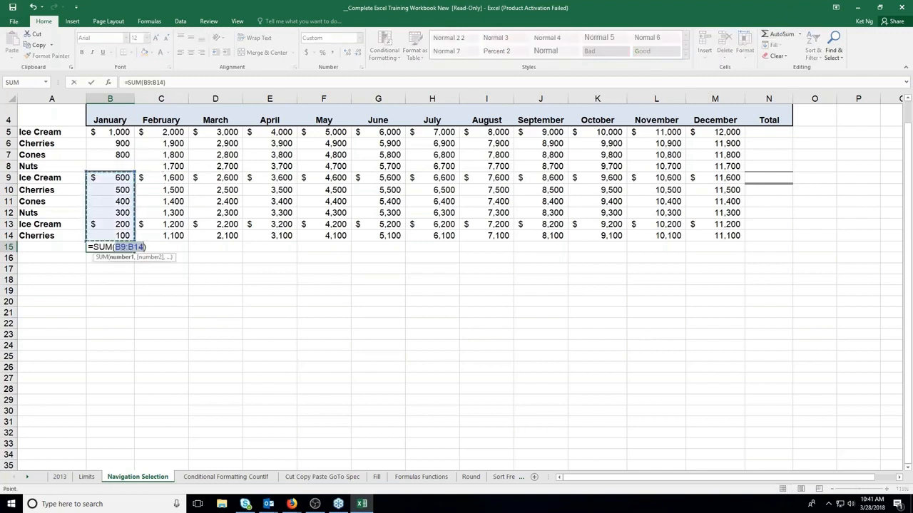
{"action": "left_click_drag", "start_coordinate": [134, 173], "coordinate": [133, 131]}
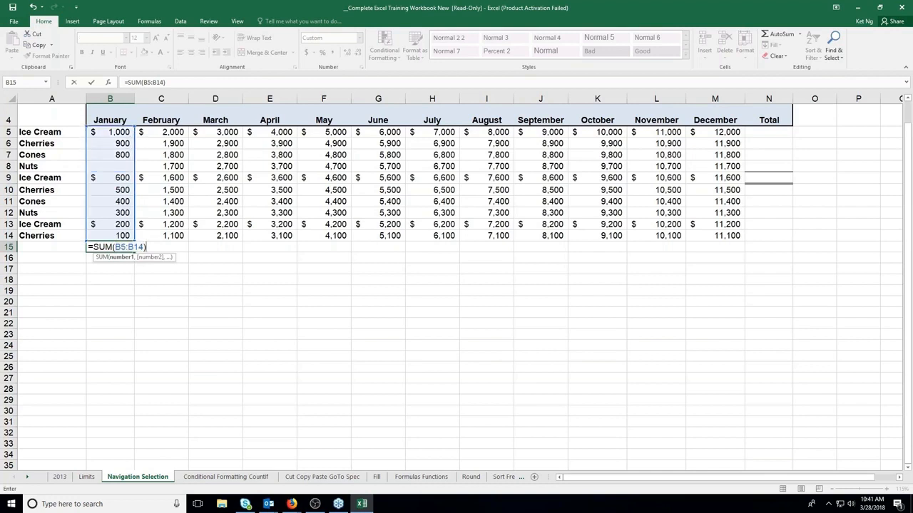
{"action": "key", "text": "Escape"}
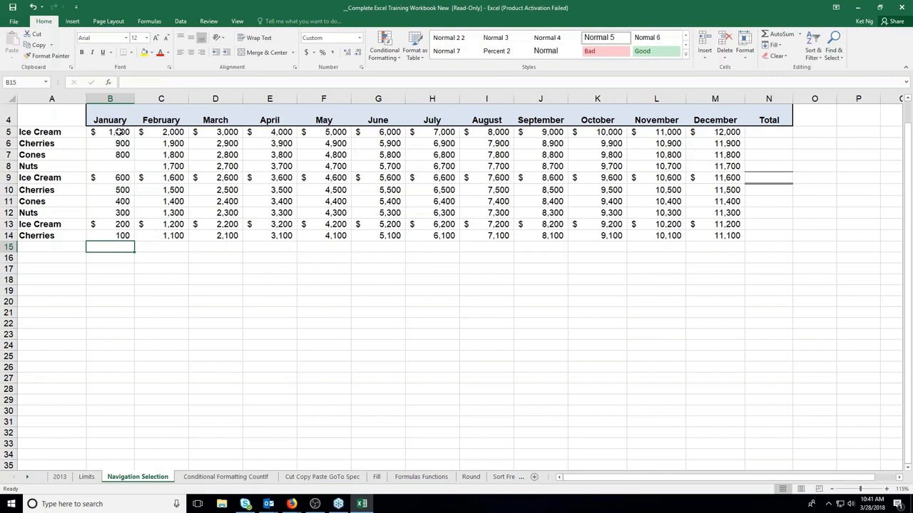
Total the January sales by applying AutoSum to the selected range B5:B15
{"action": "left_click_drag", "start_coordinate": [119, 132], "coordinate": [114, 248]}
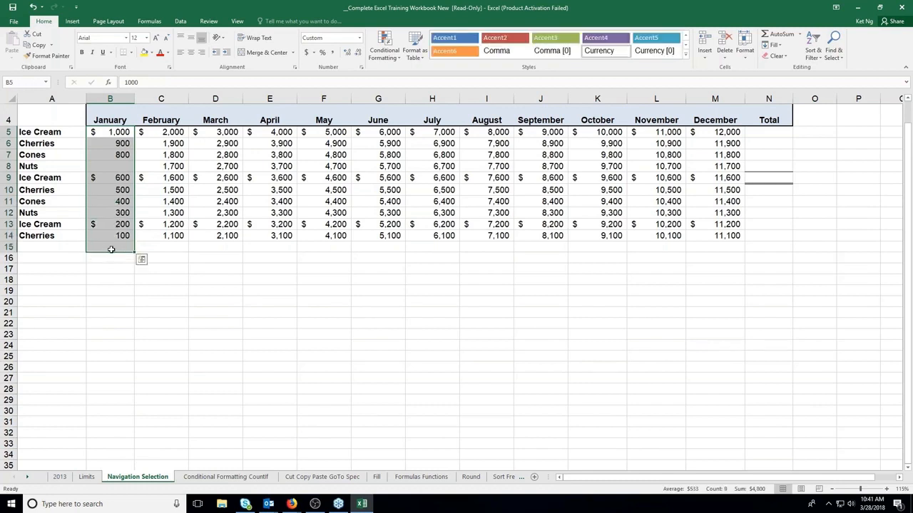
{"action": "left_click", "coordinate": [772, 36]}
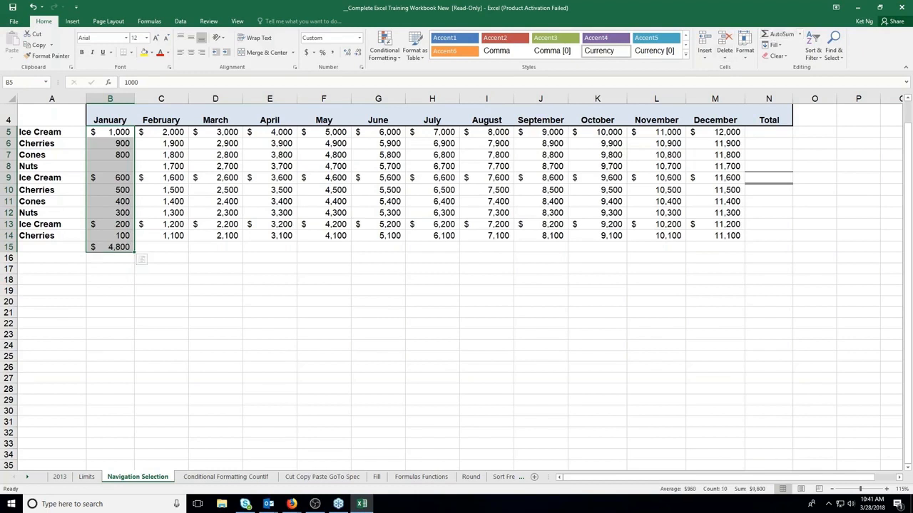
Remove the January total from B15 and restore the cleared Nuts amount in B8
{"action": "left_click", "coordinate": [115, 249]}
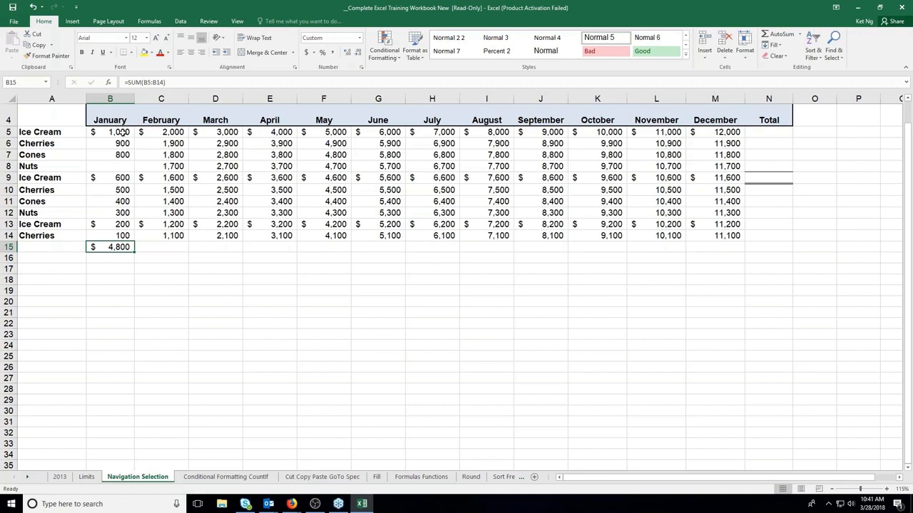
{"action": "key", "text": "Delete"}
{"action": "left_click", "coordinate": [114, 162]}
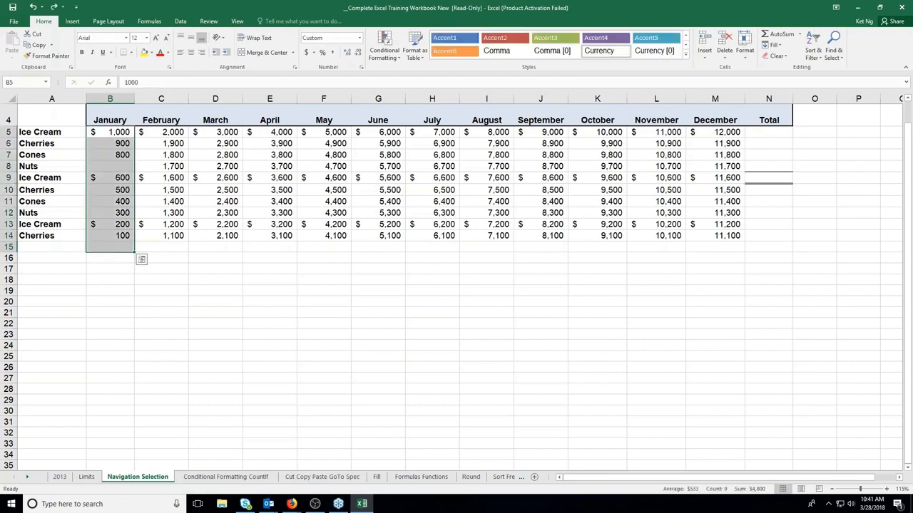
Try AutoSum totals for all twelve months across B15:M15, and clear them from the row
{"action": "left_click", "coordinate": [117, 246]}
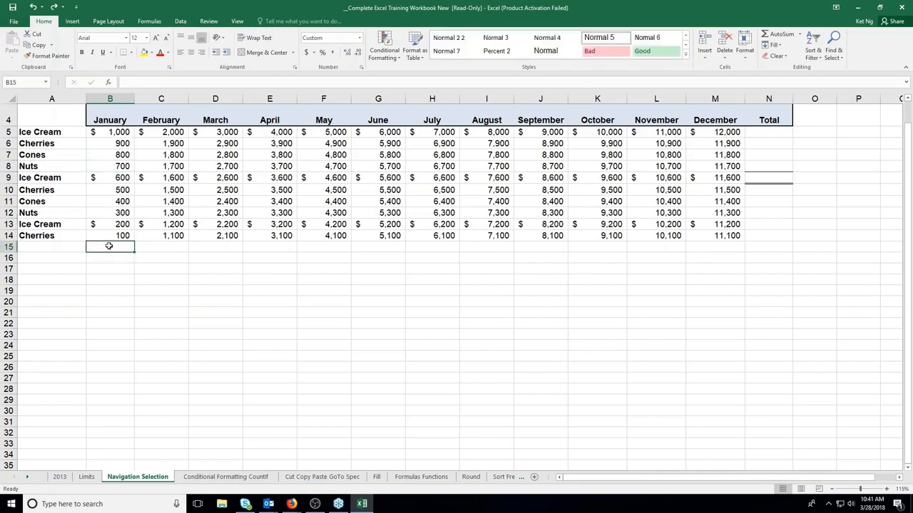
{"action": "left_click_drag", "start_coordinate": [109, 246], "coordinate": [696, 249]}
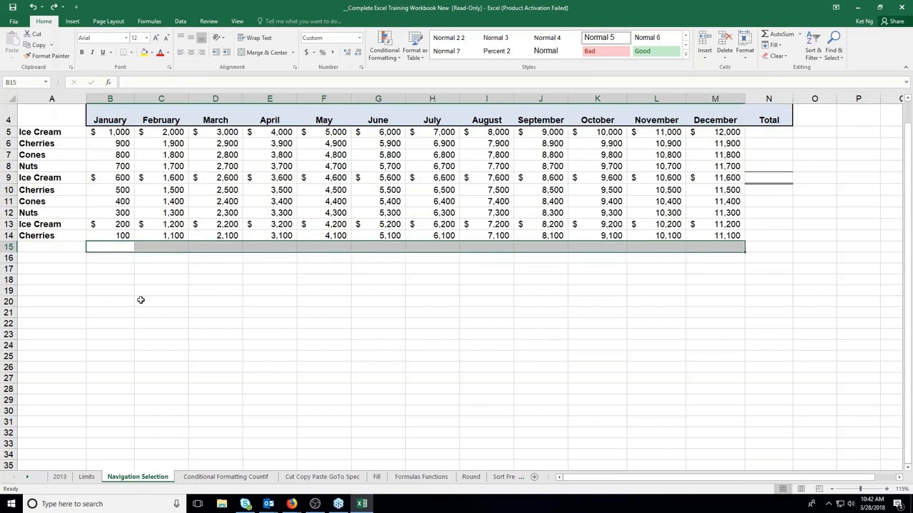
{"action": "left_click", "coordinate": [780, 35]}
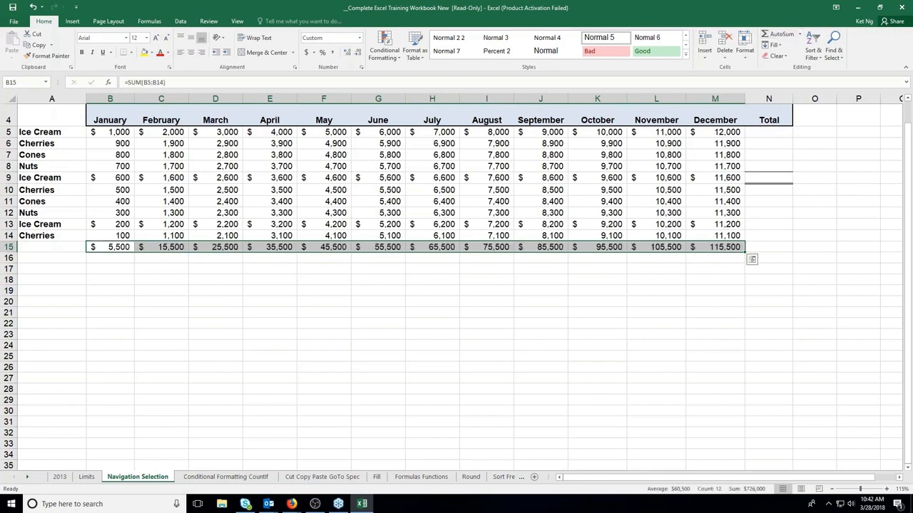
{"action": "key", "text": "Delete"}
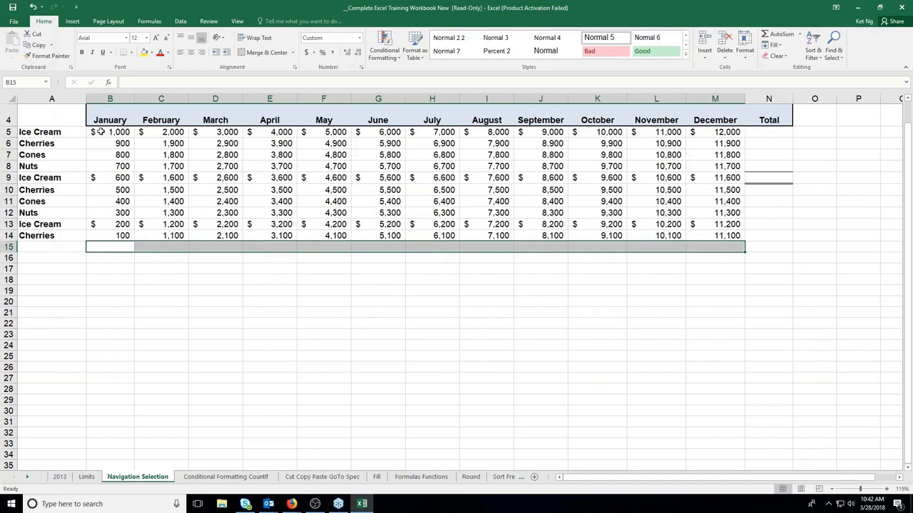
Fill both the monthly totals in row 15 and the product totals in column N by applying AutoSum to B5:N15
{"action": "left_click_drag", "start_coordinate": [102, 132], "coordinate": [764, 245]}
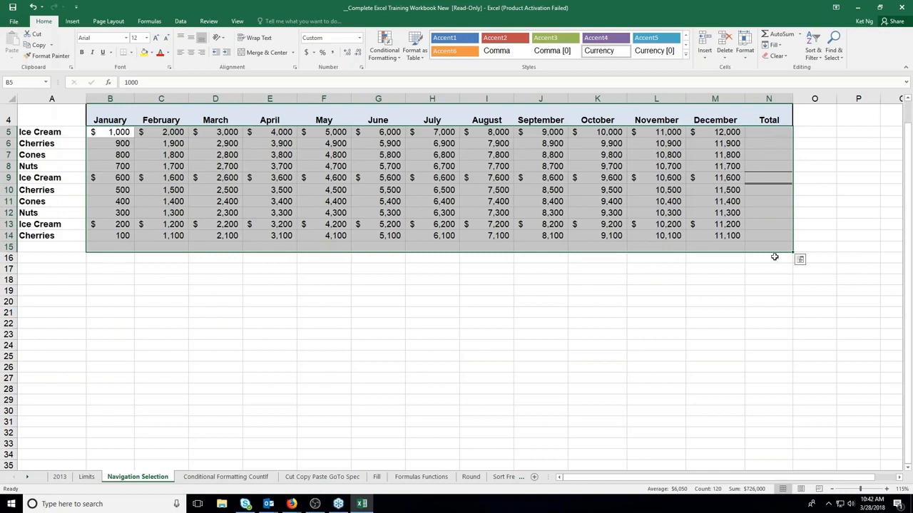
{"action": "left_click", "coordinate": [780, 35]}
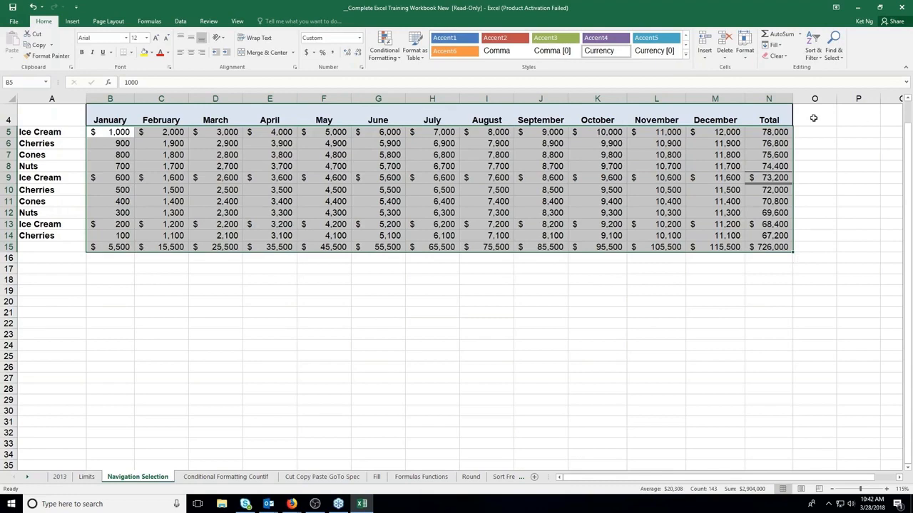
{"action": "left_click", "coordinate": [776, 132]}
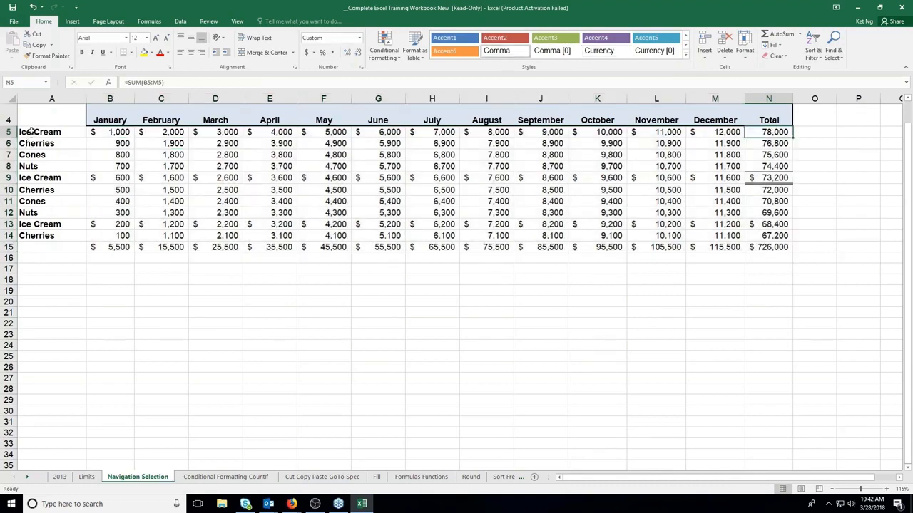
Copy the sales block A5:N15 and paste it twice below, starting at A17 and at A29
{"action": "left_click_drag", "start_coordinate": [31, 131], "coordinate": [774, 244]}
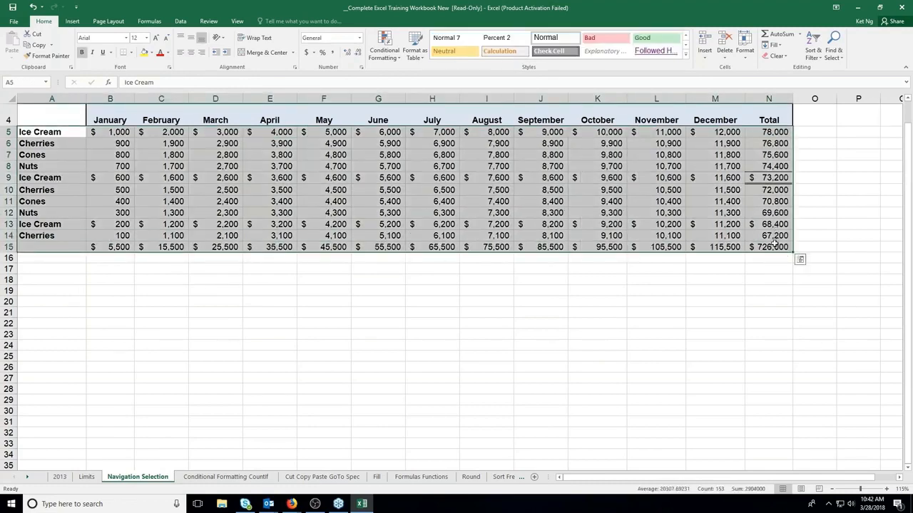
{"action": "key", "text": "ctrl+c"}
{"action": "left_click", "coordinate": [26, 265]}
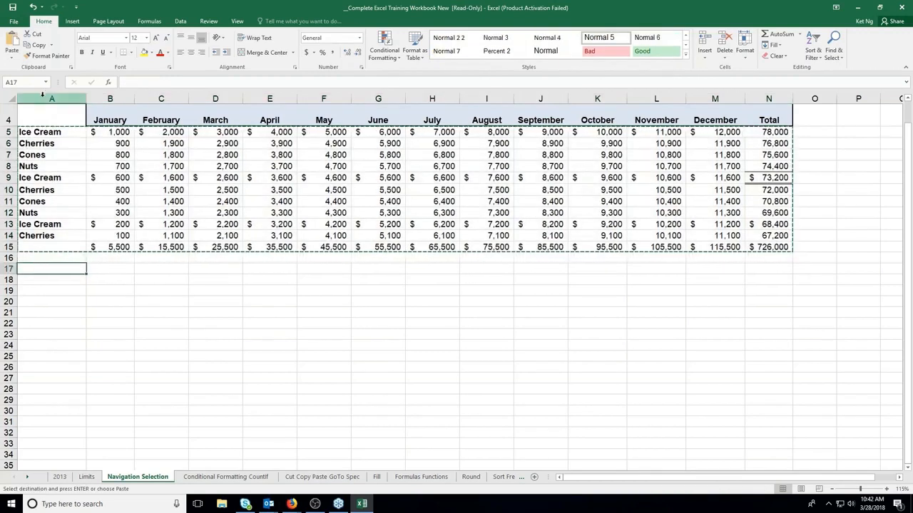
{"action": "key", "text": "ctrl+v"}
{"action": "left_click", "coordinate": [32, 407]}
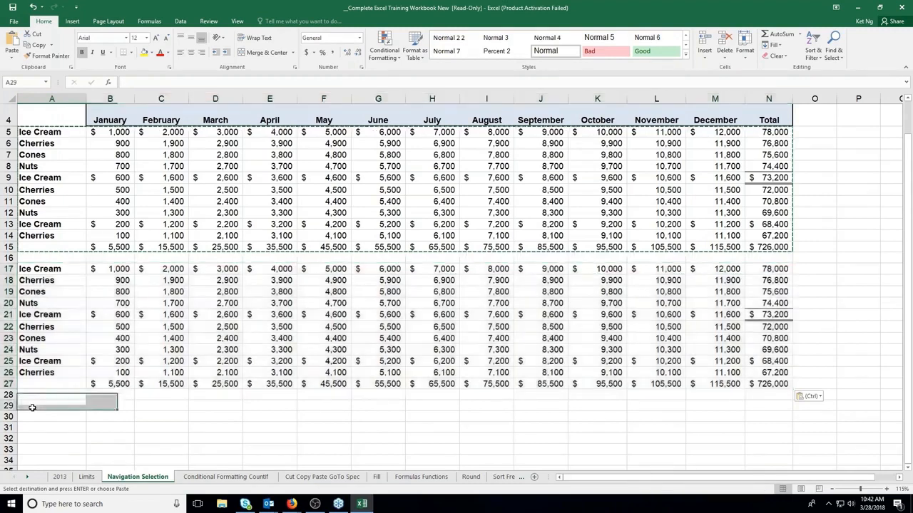
{"action": "key", "text": "ctrl+v"}
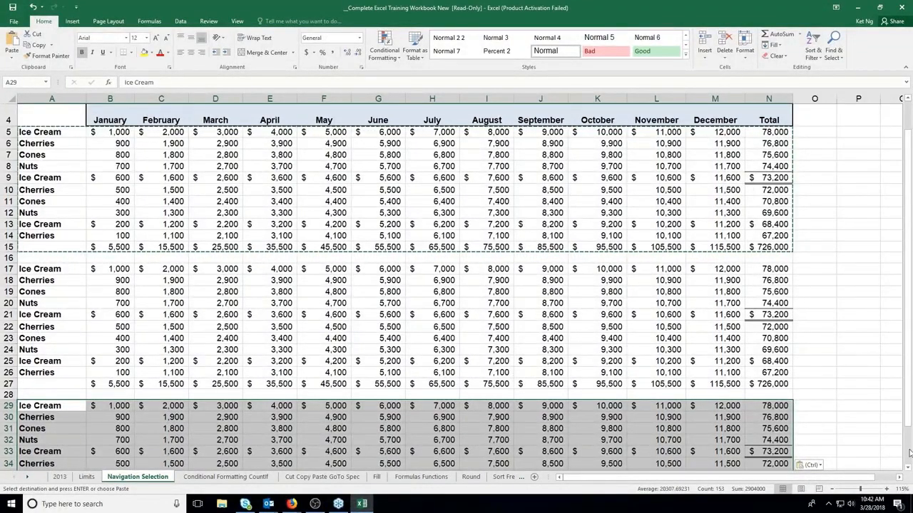
Label the first block's sum row by entering Total in A15
{"action": "left_click", "coordinate": [908, 469]}
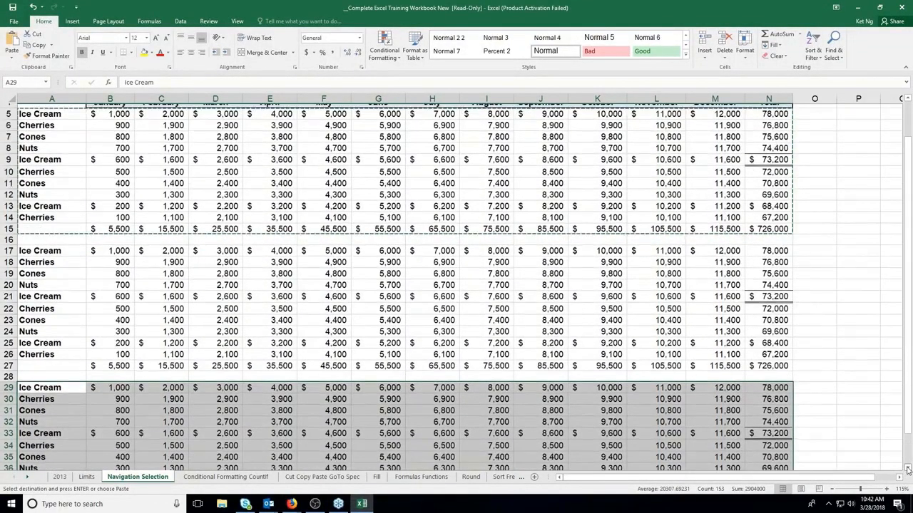
{"action": "double_click", "coordinate": [908, 469]}
{"action": "double_click", "coordinate": [908, 470]}
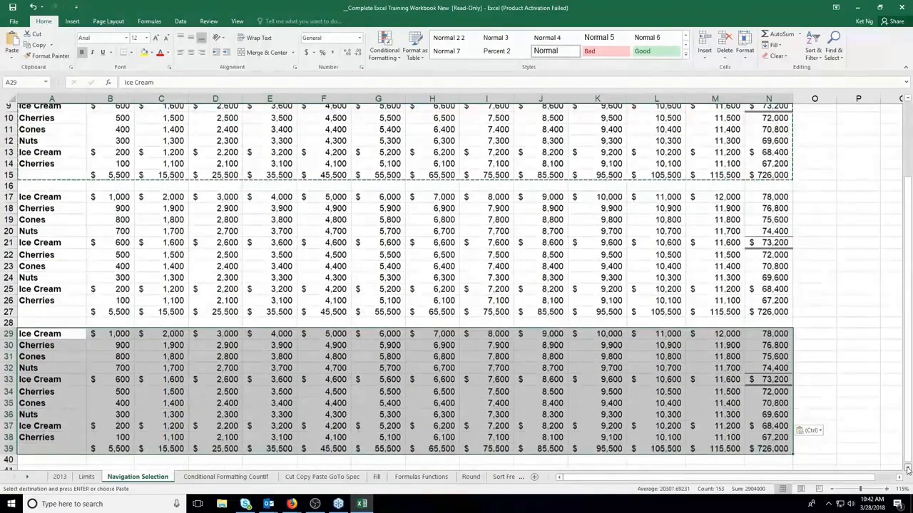
{"action": "double_click", "coordinate": [908, 469]}
{"action": "left_click", "coordinate": [43, 155]}
{"action": "type", "text": "Toa"}
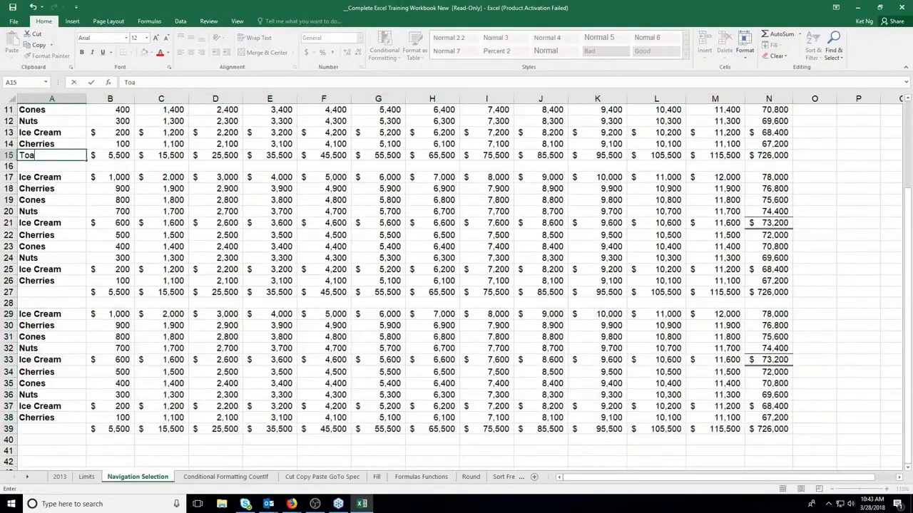
{"action": "key", "text": "BackSpace"}
{"action": "type", "text": "tal"}
{"action": "key", "text": "Return"}
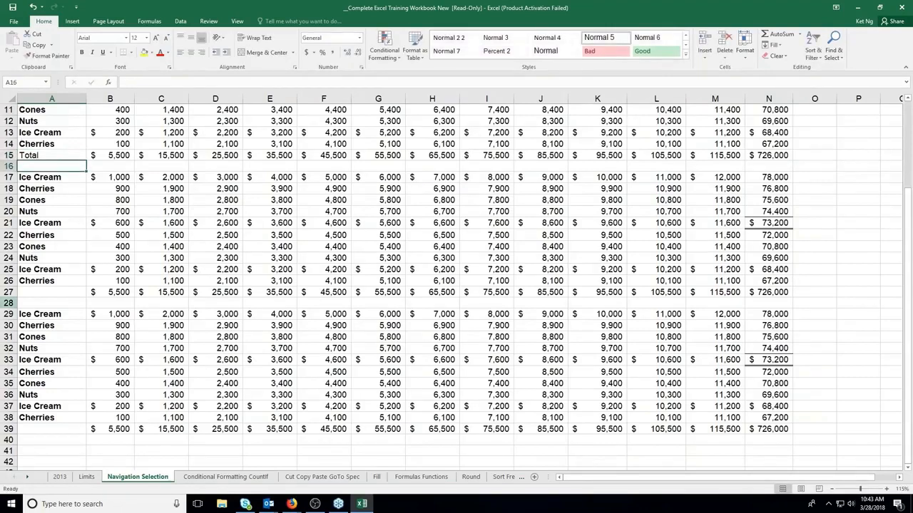
Enter Total in both A27 and A39 at once to label the sum rows of the copied blocks
{"action": "left_click", "coordinate": [33, 289]}
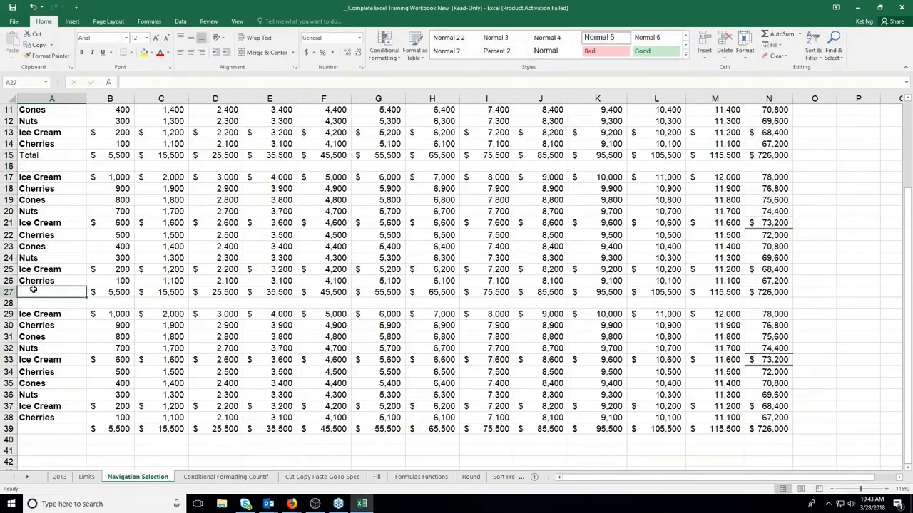
{"action": "left_click", "coordinate": [36, 428], "text": "ctrl"}
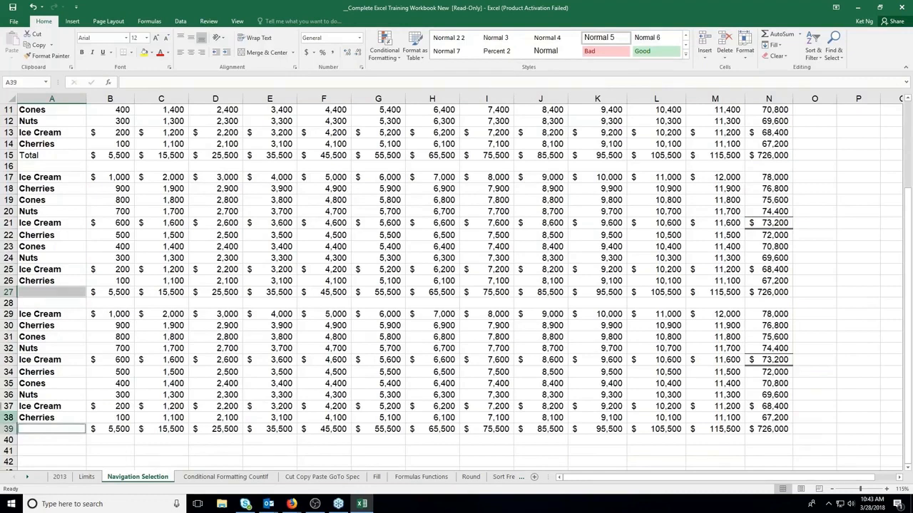
{"action": "type", "text": "Total"}
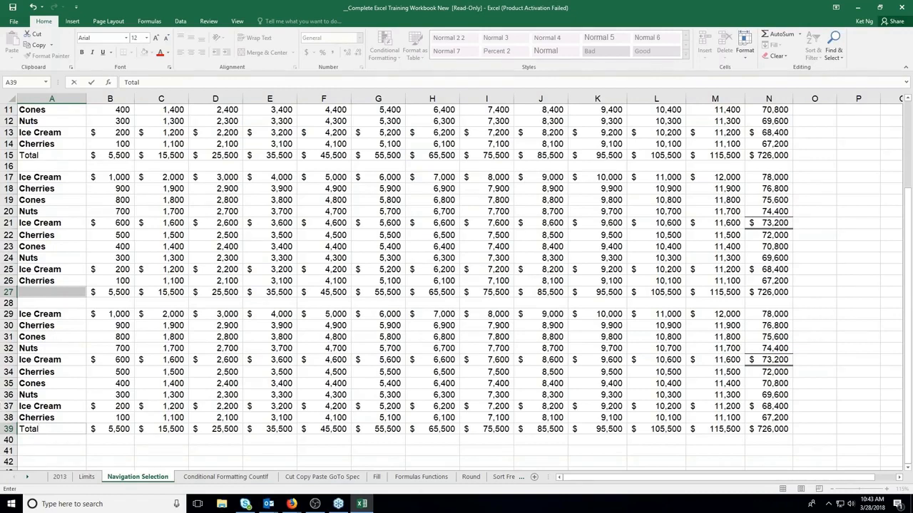
{"action": "key", "text": "ctrl+Return"}
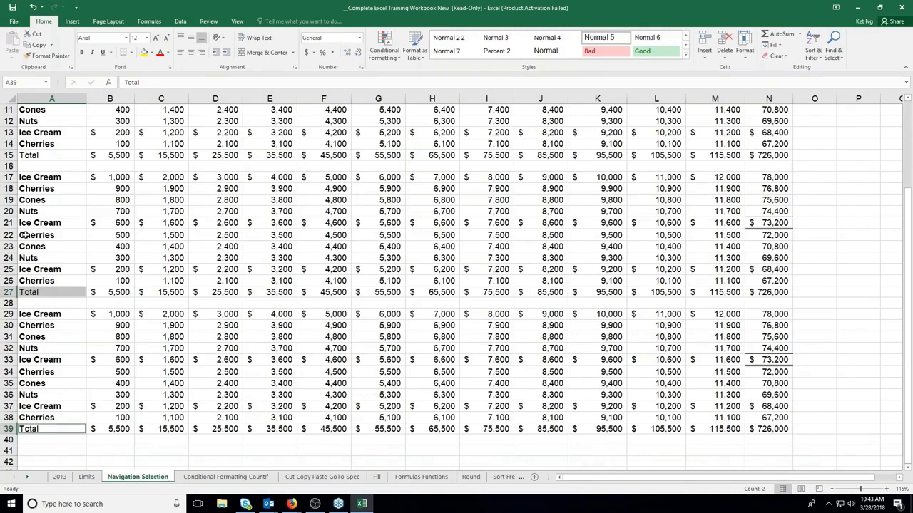
Try adding the three January totals in B40 with the formula =B39+B27+B15, and clear the cell
{"action": "left_click", "coordinate": [118, 439]}
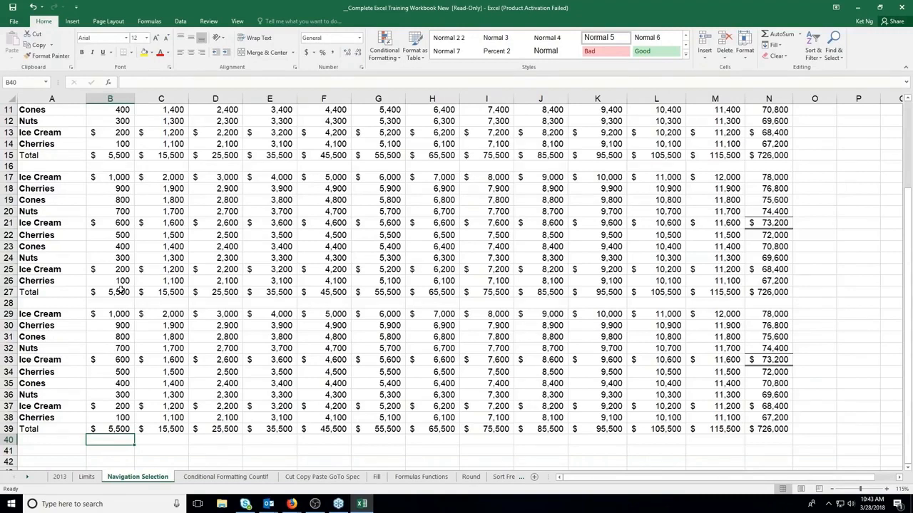
{"action": "type", "text": "="}
{"action": "left_click", "coordinate": [115, 429]}
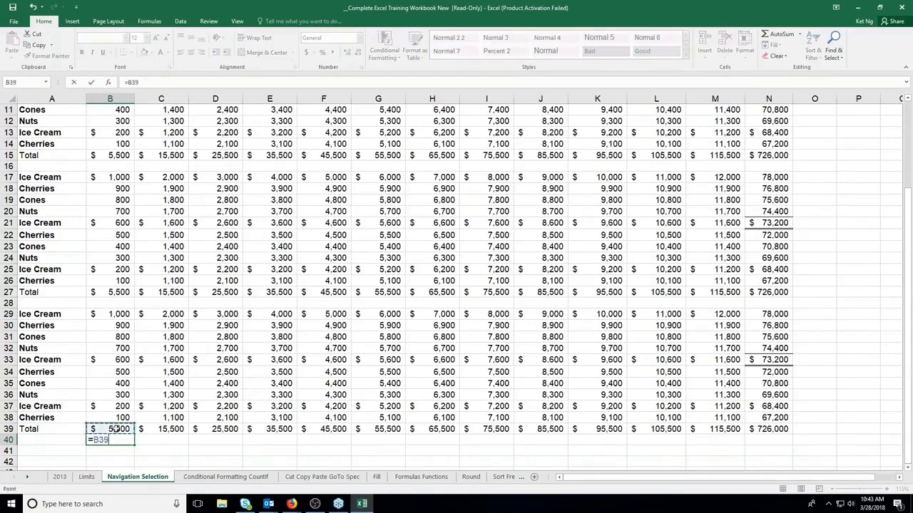
{"action": "type", "text": "+"}
{"action": "left_click", "coordinate": [116, 292]}
{"action": "type", "text": "+"}
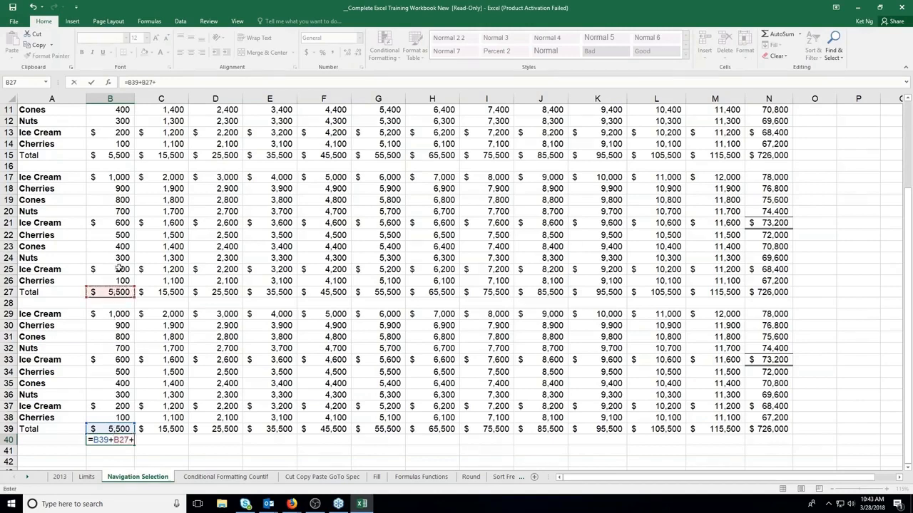
{"action": "left_click", "coordinate": [119, 155]}
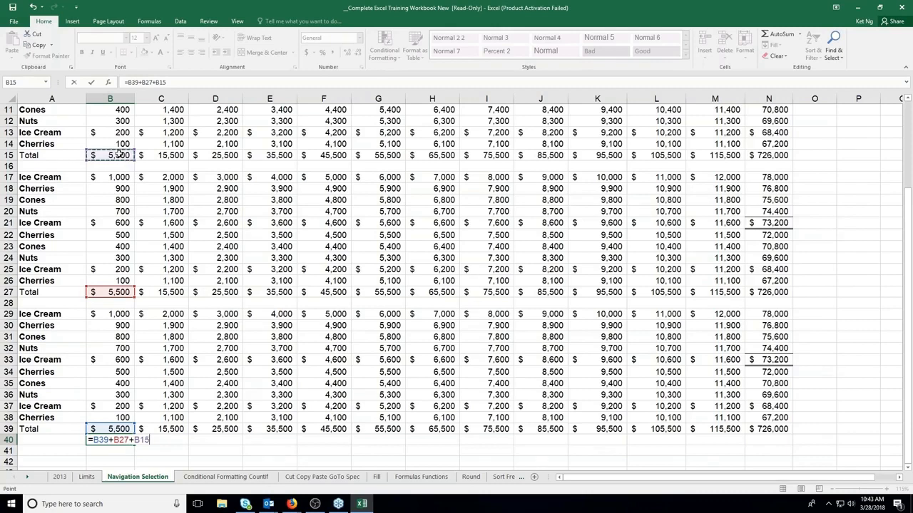
{"action": "key", "text": "Return"}
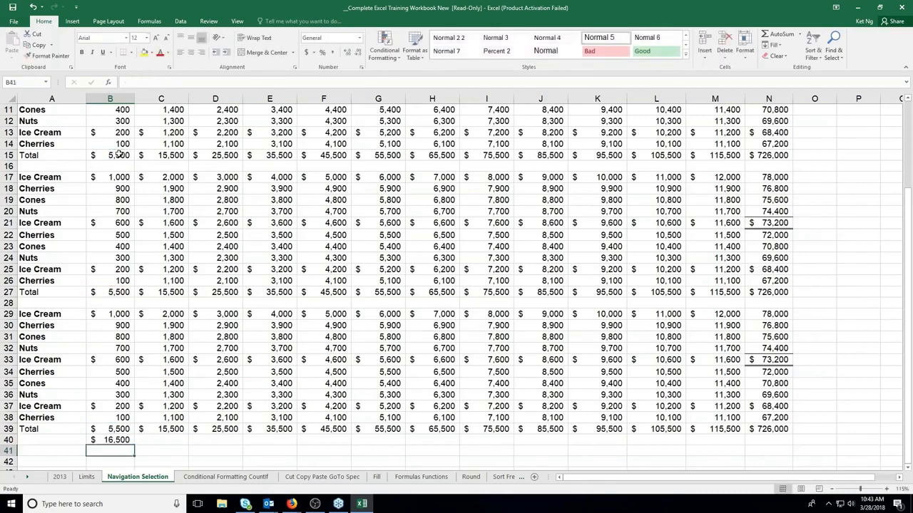
{"action": "key", "text": "Up"}
{"action": "key", "text": "Delete"}
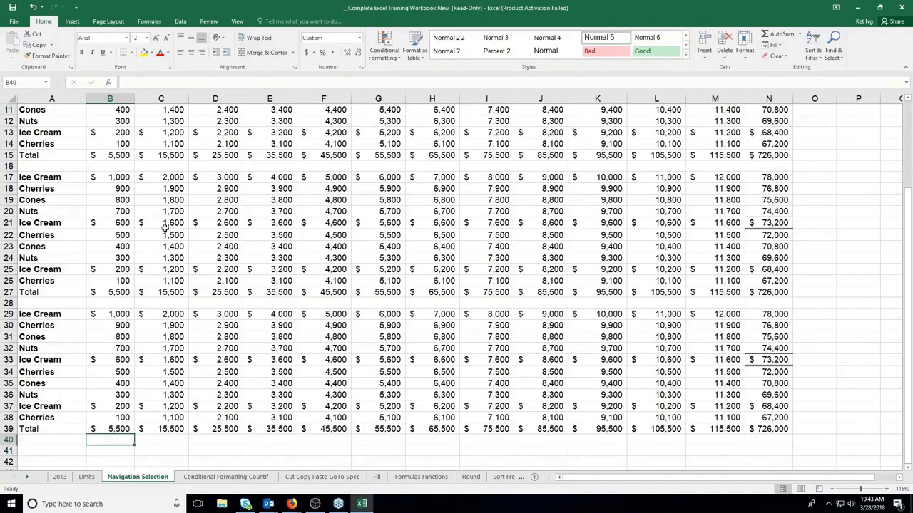
Create monthly grand totals in row 40 by applying AutoSum to the whole range B5:M40
{"action": "scroll", "coordinate": [165, 228], "scroll_direction": "up", "scroll_amount": 3}
{"action": "left_click", "coordinate": [110, 154]}
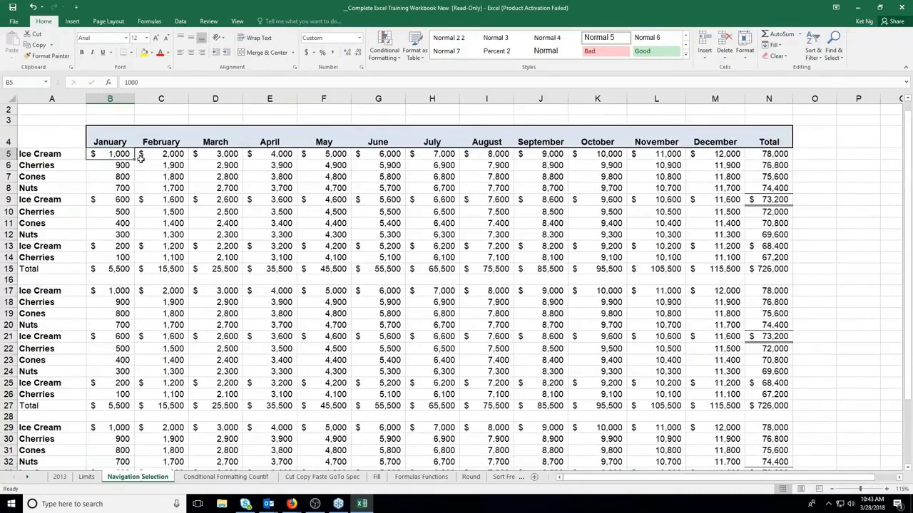
{"action": "left_click_drag", "start_coordinate": [141, 158], "coordinate": [720, 457]}
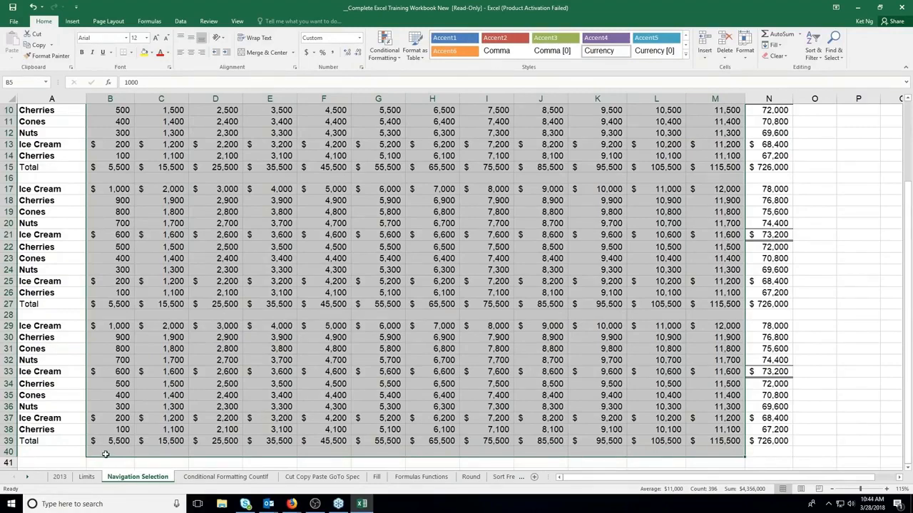
{"action": "left_click", "coordinate": [779, 36]}
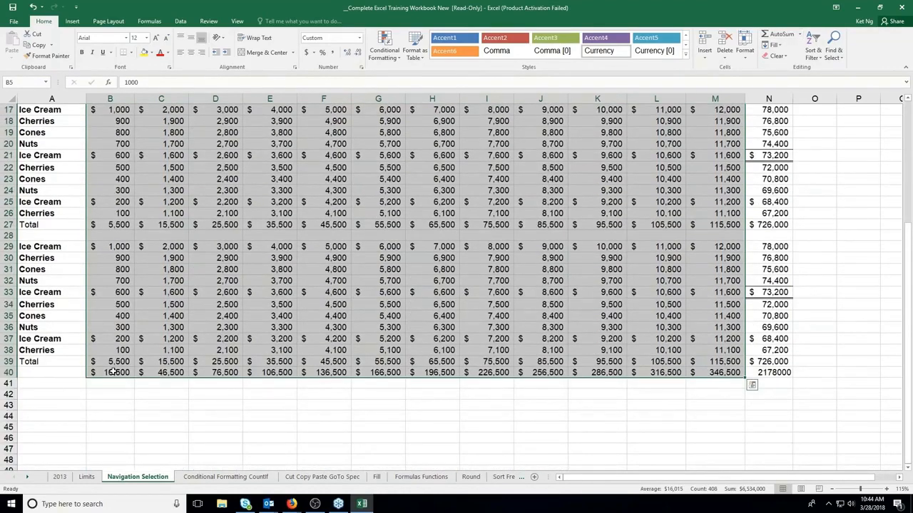
Examine the January grand total formula in B40 and the cells it references
{"action": "left_click", "coordinate": [113, 372]}
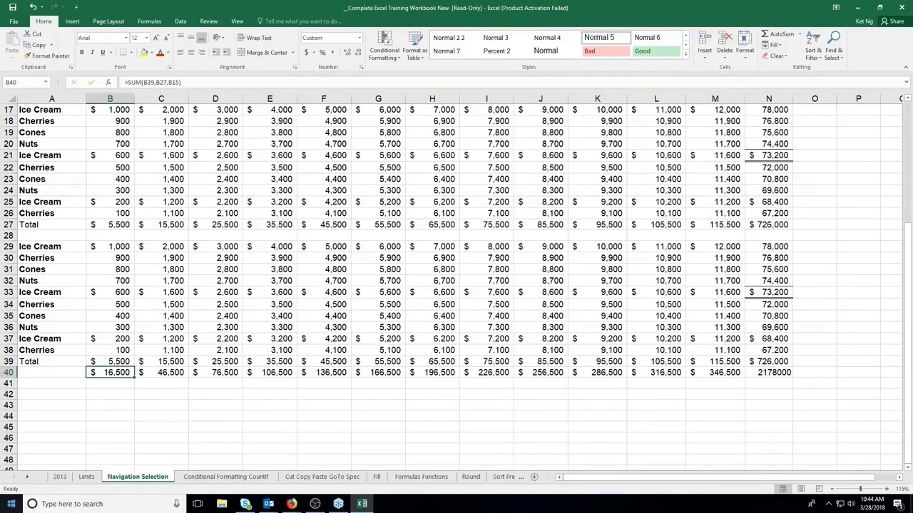
{"action": "key", "text": "F2"}
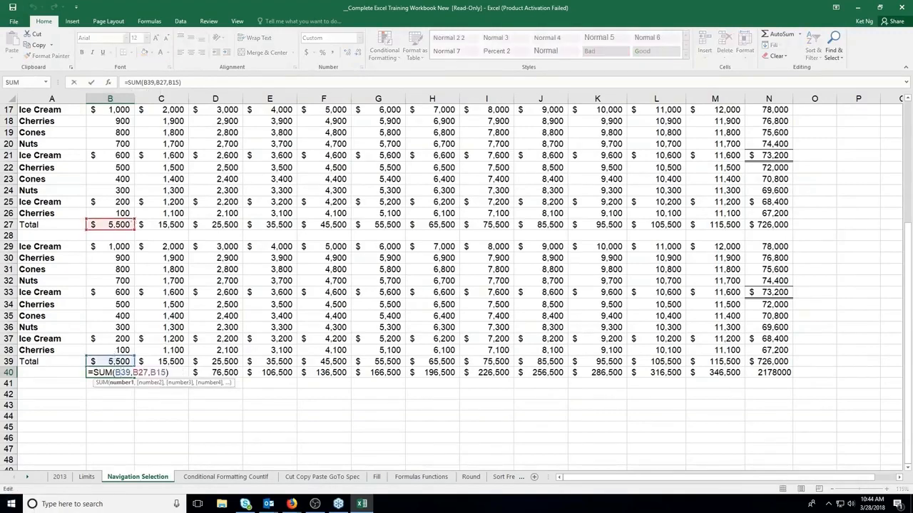
{"action": "scroll", "coordinate": [43, 329], "scroll_direction": "up", "scroll_amount": 3}
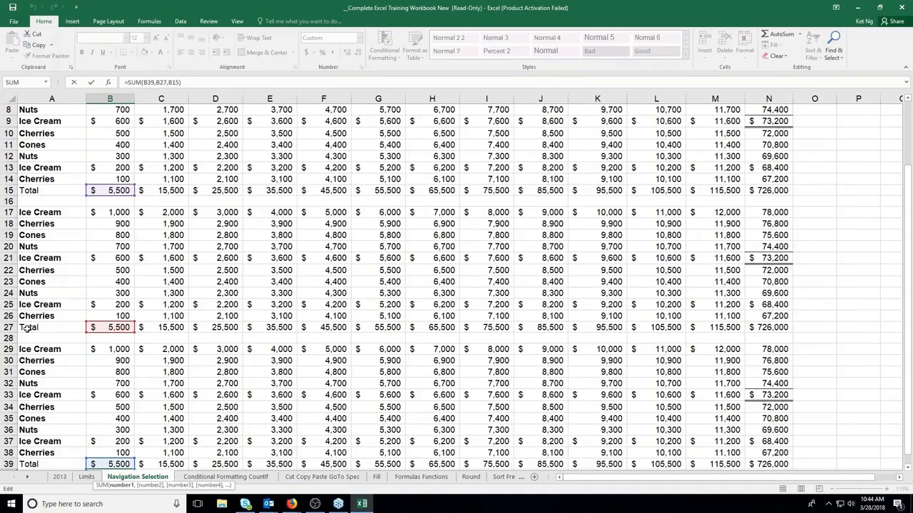
{"action": "key", "text": "ctrl+Return"}
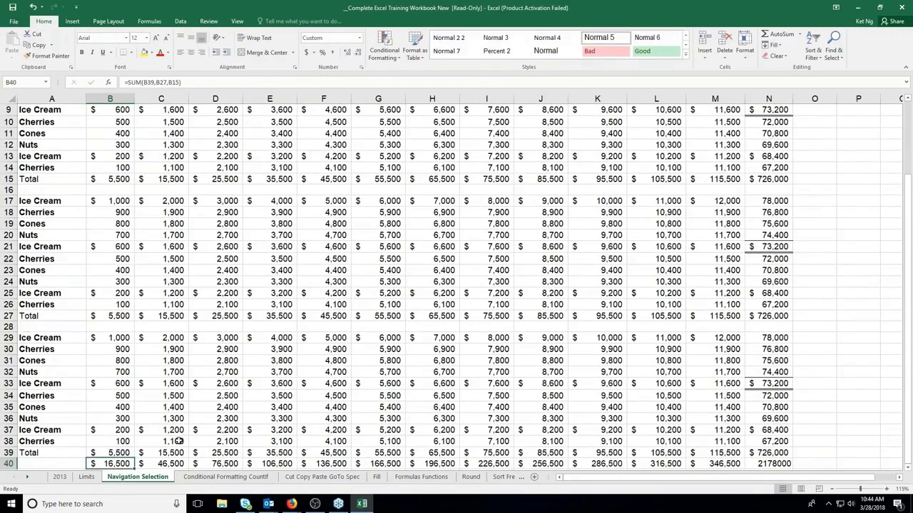
Calculate the average of the January values B29:B38 in B41 with the AutoSum Average function
{"action": "scroll", "coordinate": [108, 413], "scroll_direction": "down", "scroll_amount": 2}
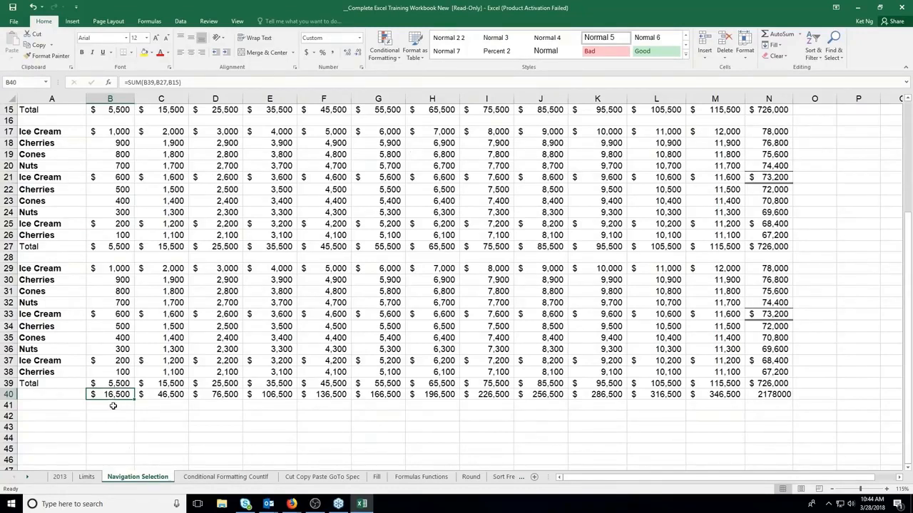
{"action": "left_click", "coordinate": [113, 405]}
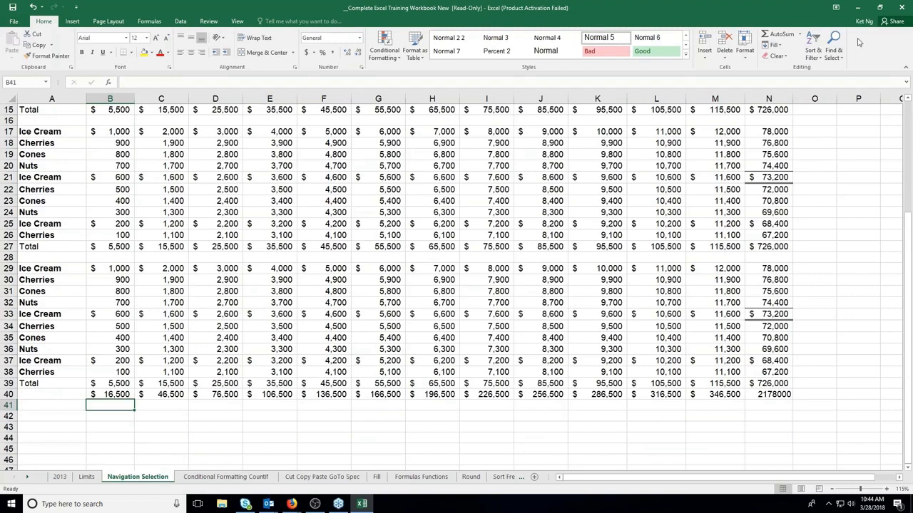
{"action": "left_click", "coordinate": [801, 36]}
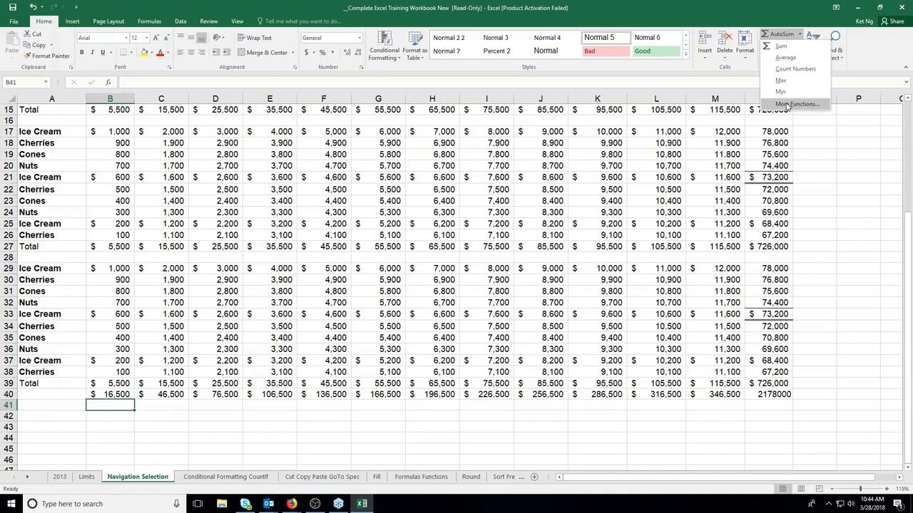
{"action": "left_click", "coordinate": [786, 58]}
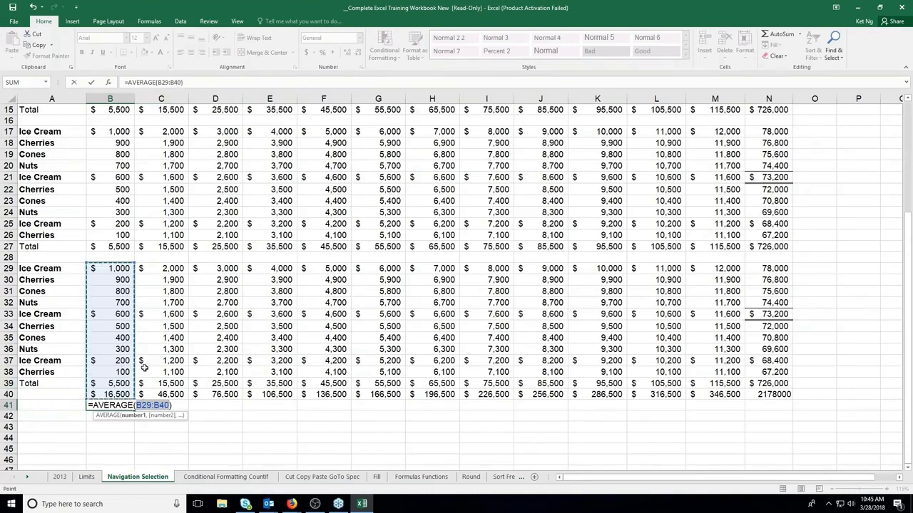
{"action": "scroll", "coordinate": [144, 367], "scroll_direction": "down", "scroll_amount": 1}
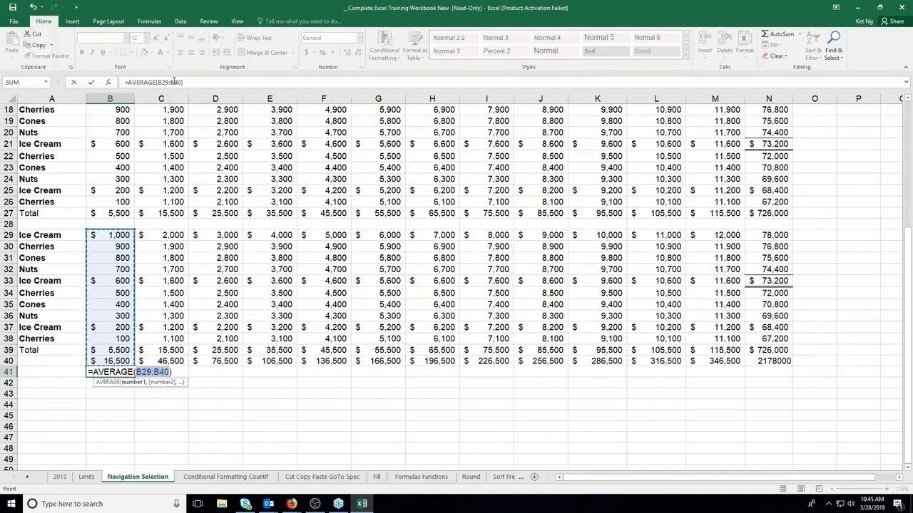
{"action": "left_click_drag", "start_coordinate": [121, 236], "coordinate": [118, 339]}
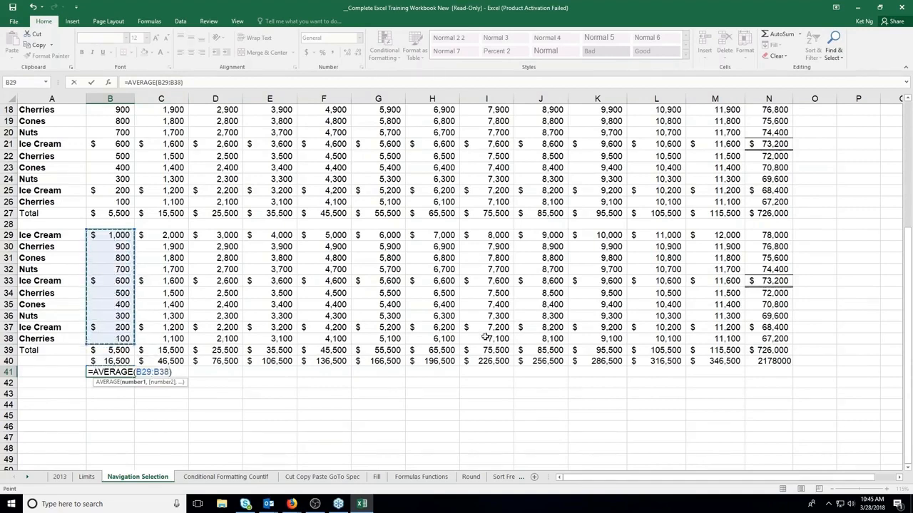
{"action": "key", "text": "Return"}
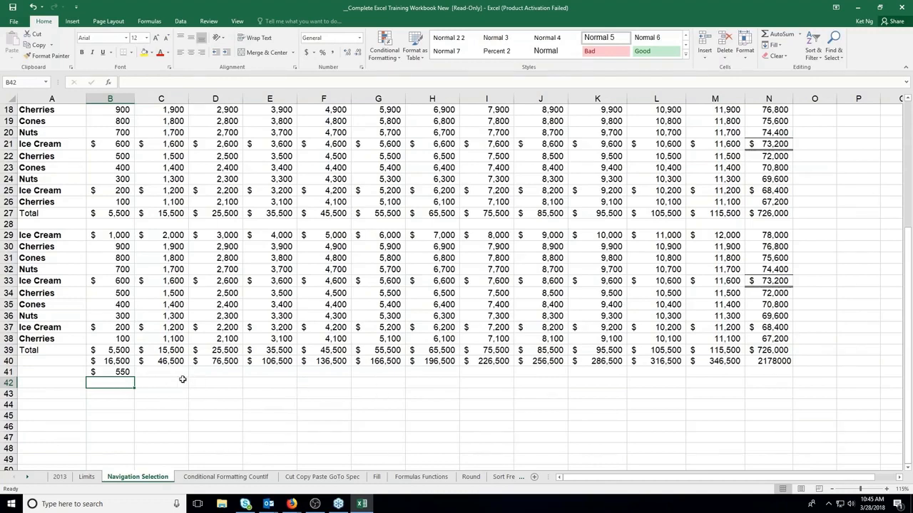
Calculate the minimum of B29:B38 in B42 with the AutoSum Min function, and clear the trial results in B41:B42
{"action": "left_click", "coordinate": [799, 35]}
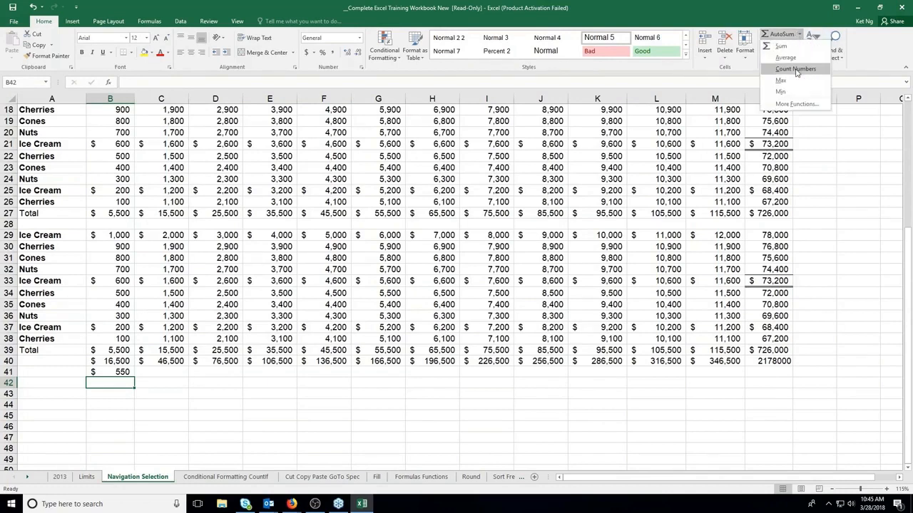
{"action": "left_click", "coordinate": [781, 91]}
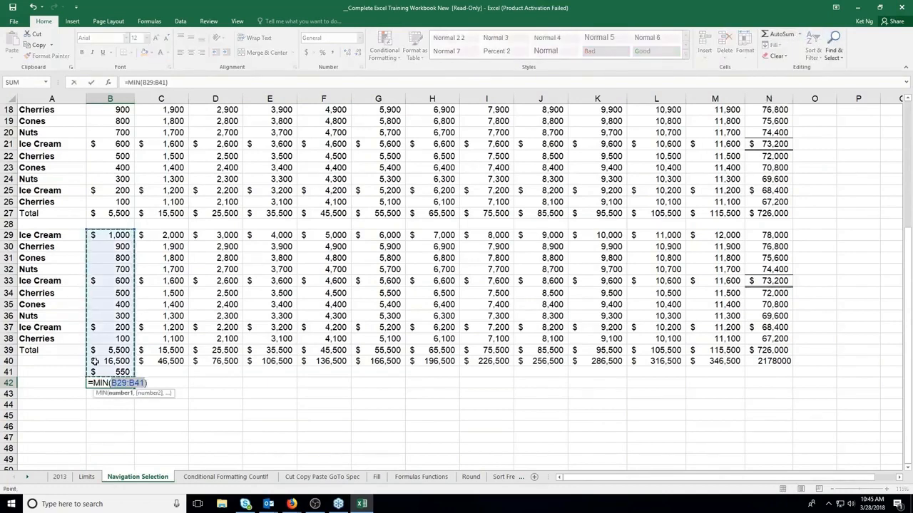
{"action": "left_click_drag", "start_coordinate": [116, 235], "coordinate": [116, 341]}
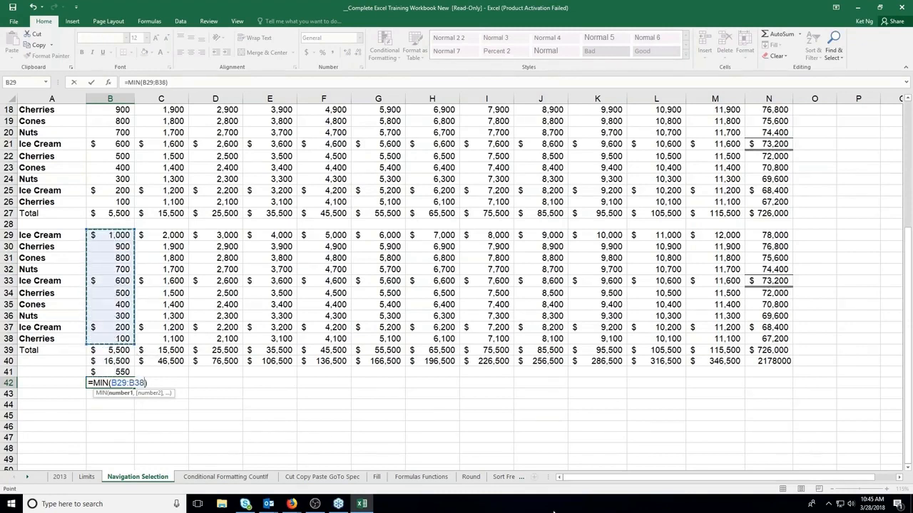
{"action": "key", "text": "Return"}
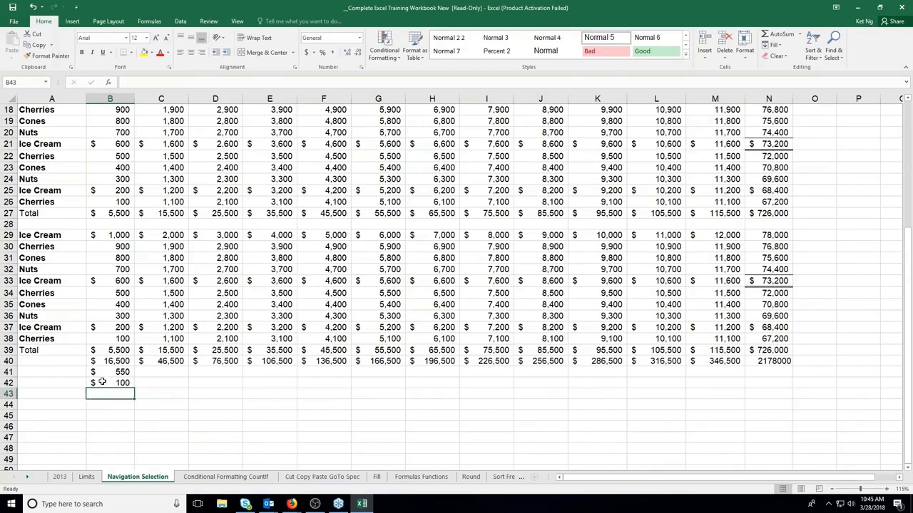
{"action": "left_click_drag", "start_coordinate": [105, 372], "coordinate": [84, 387]}
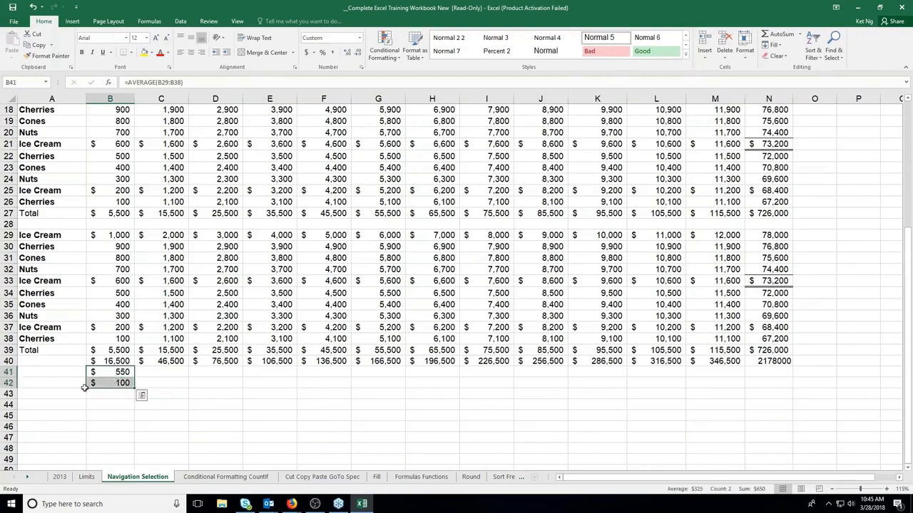
{"action": "key", "text": "Delete"}
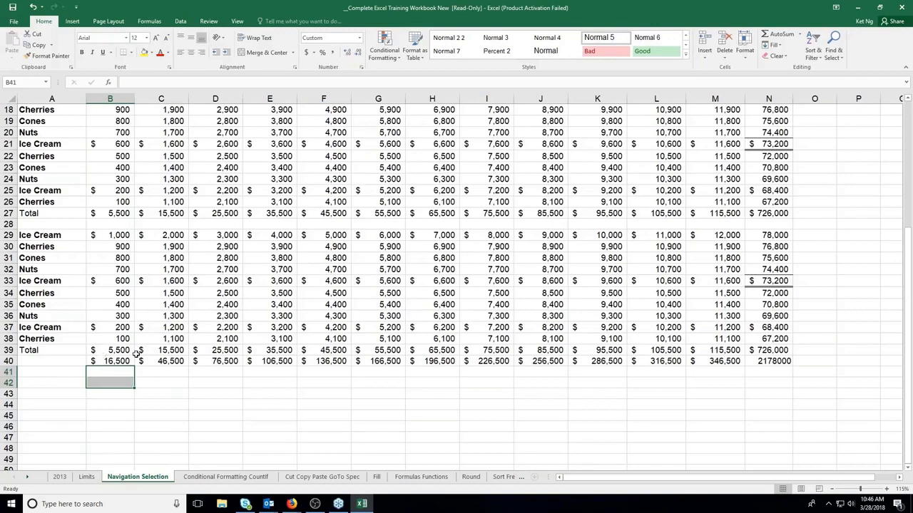
Open Insert Function for cell B41 and browse the All, Financial and Logical function categories
{"action": "left_click", "coordinate": [113, 372]}
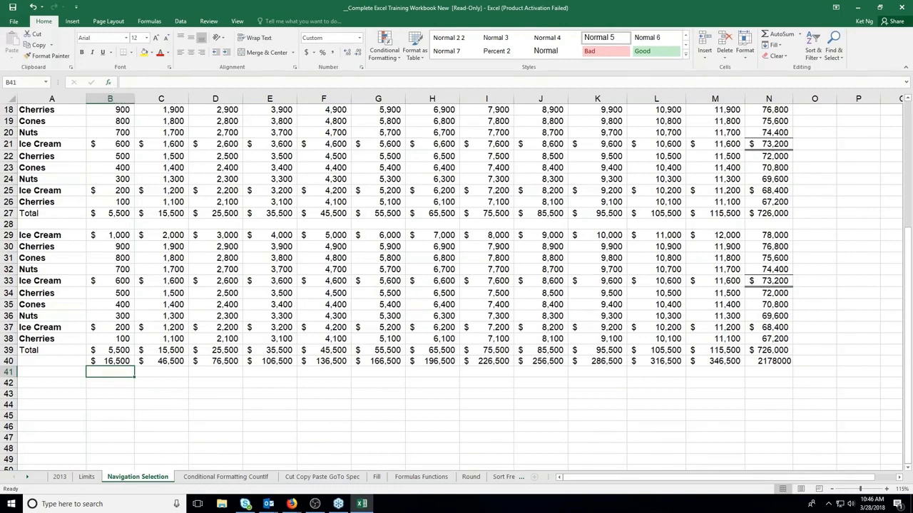
{"action": "left_click", "coordinate": [800, 35]}
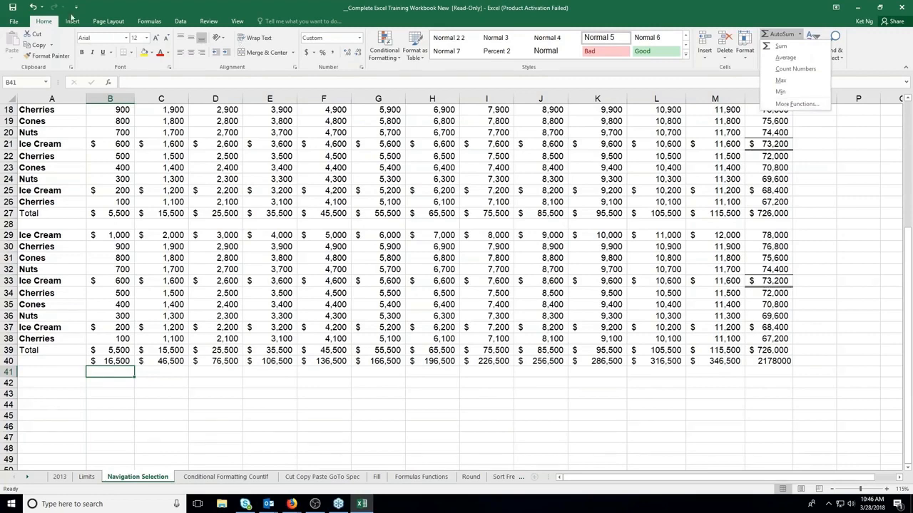
{"action": "left_click", "coordinate": [103, 374]}
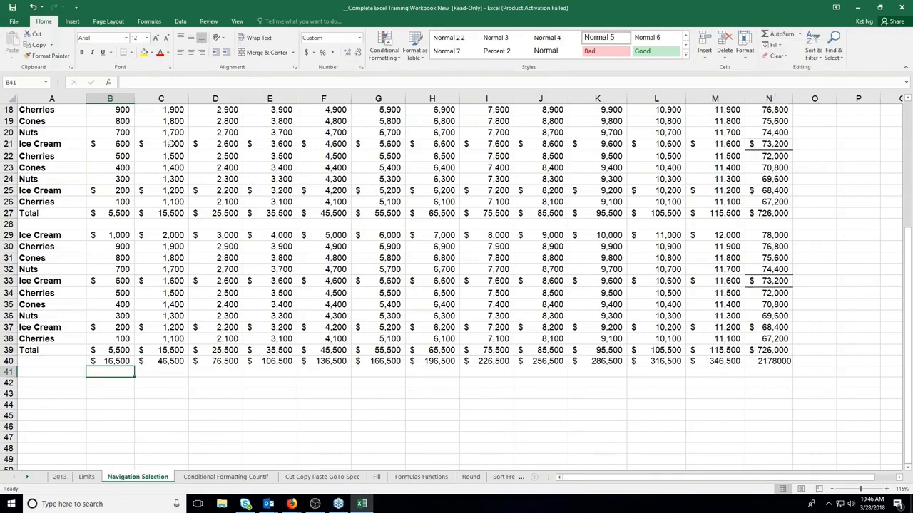
{"action": "left_click", "coordinate": [110, 83]}
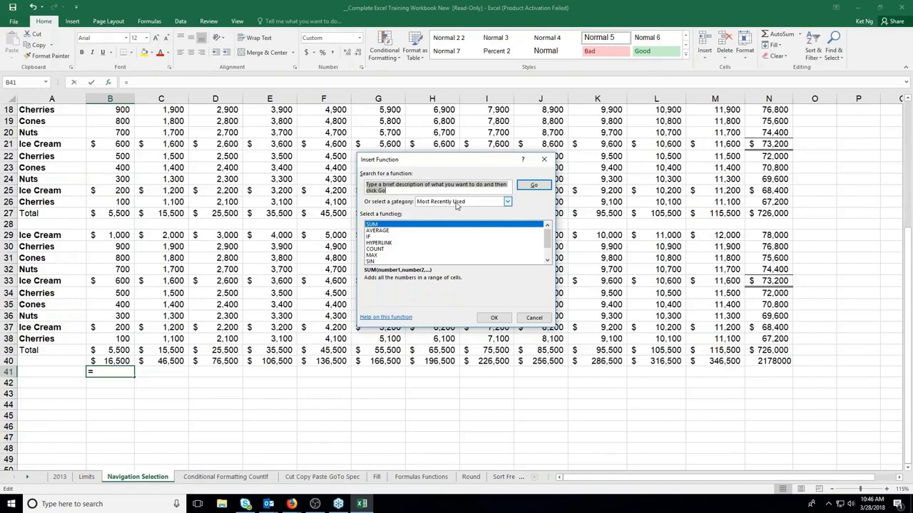
{"action": "left_click", "coordinate": [508, 202]}
{"action": "left_click", "coordinate": [496, 216]}
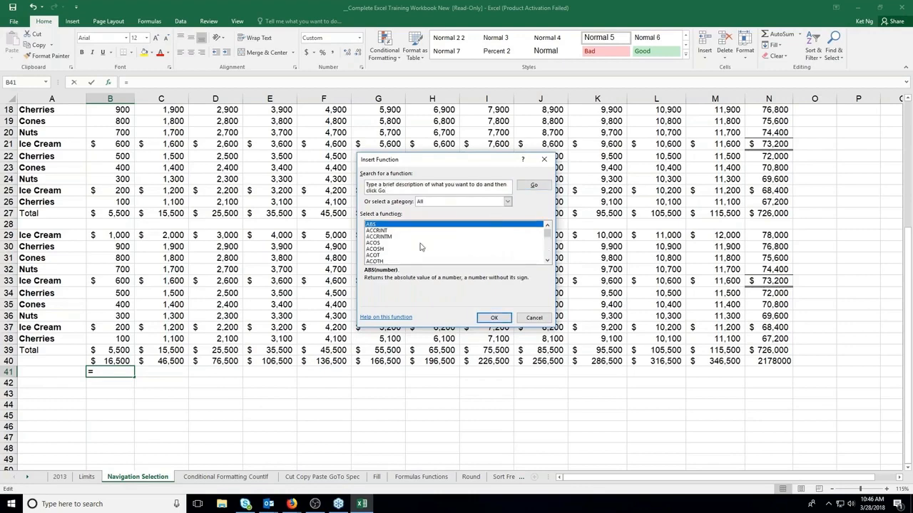
{"action": "left_click", "coordinate": [508, 203]}
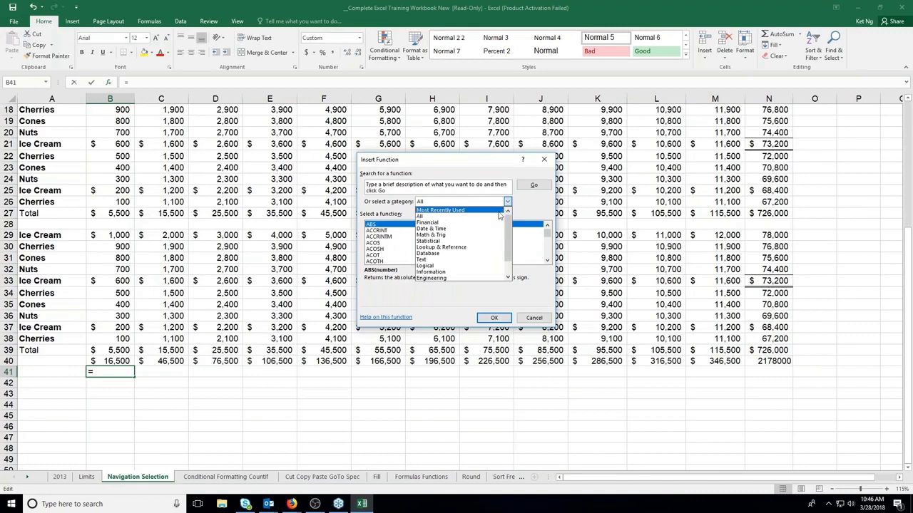
{"action": "left_click", "coordinate": [490, 225]}
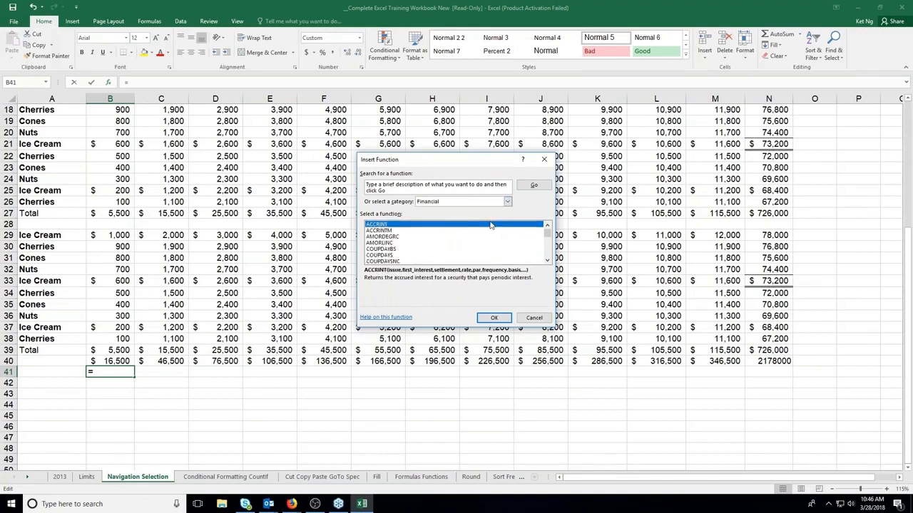
{"action": "left_click", "coordinate": [508, 202]}
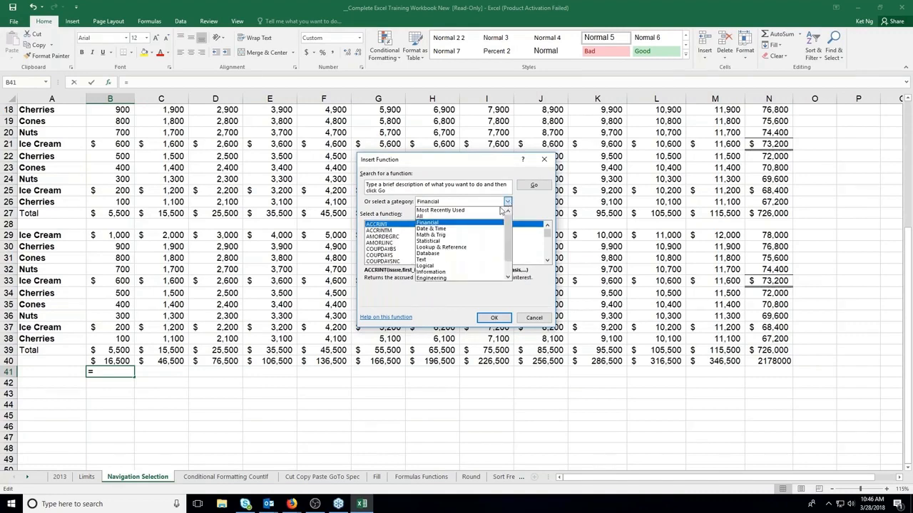
{"action": "left_click", "coordinate": [426, 265]}
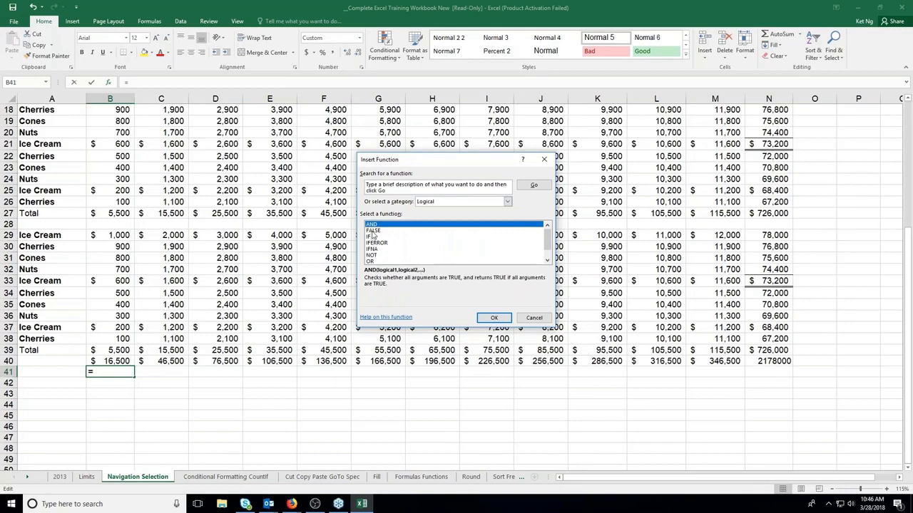
Search the function library for int, and leave Insert Function without inserting anything in B41
{"action": "left_click", "coordinate": [391, 190]}
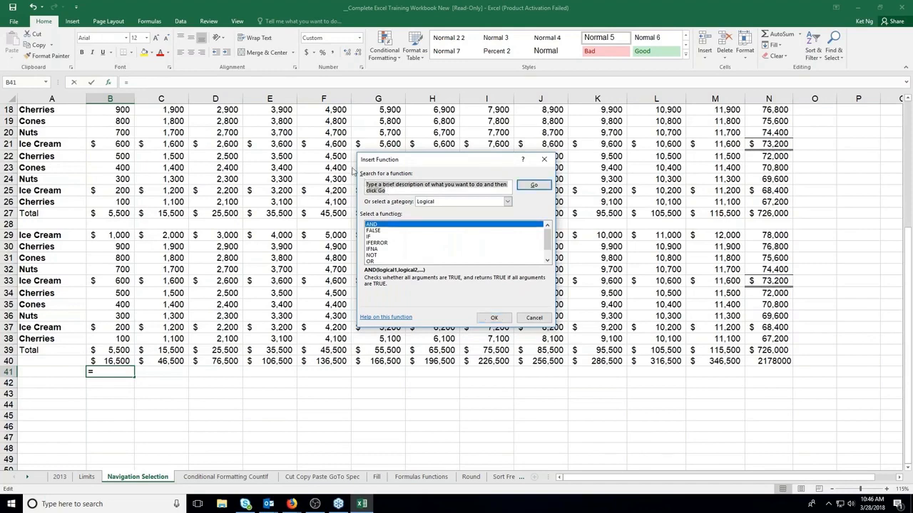
{"action": "type", "text": "int"}
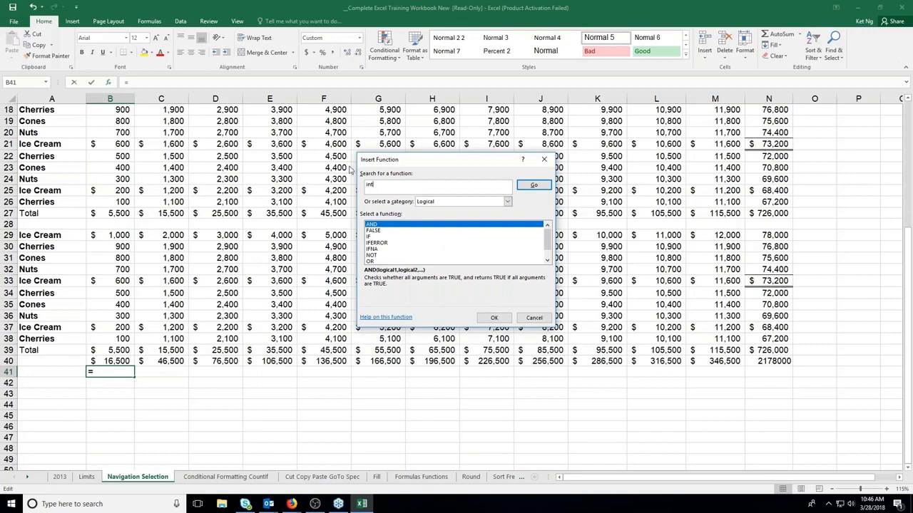
{"action": "left_click", "coordinate": [523, 191]}
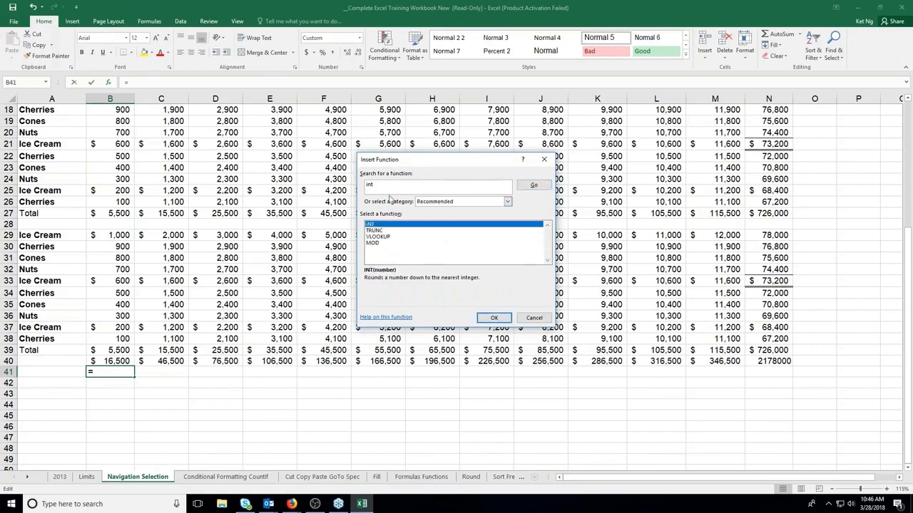
{"action": "left_click", "coordinate": [389, 186]}
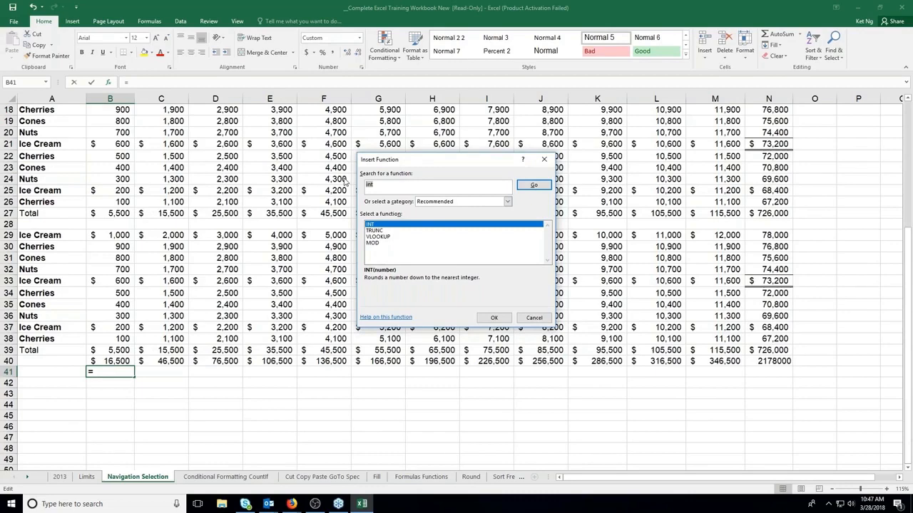
{"action": "left_click", "coordinate": [533, 318]}
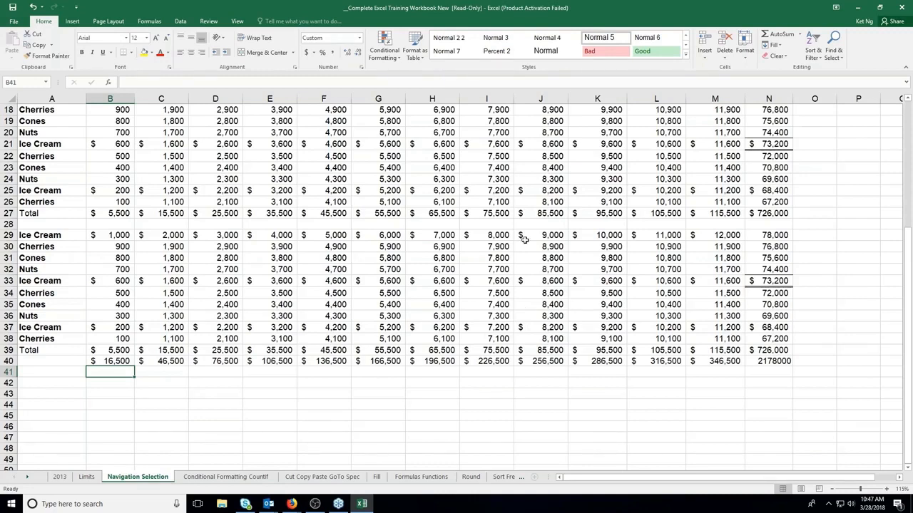
{"action": "left_click", "coordinate": [109, 84]}
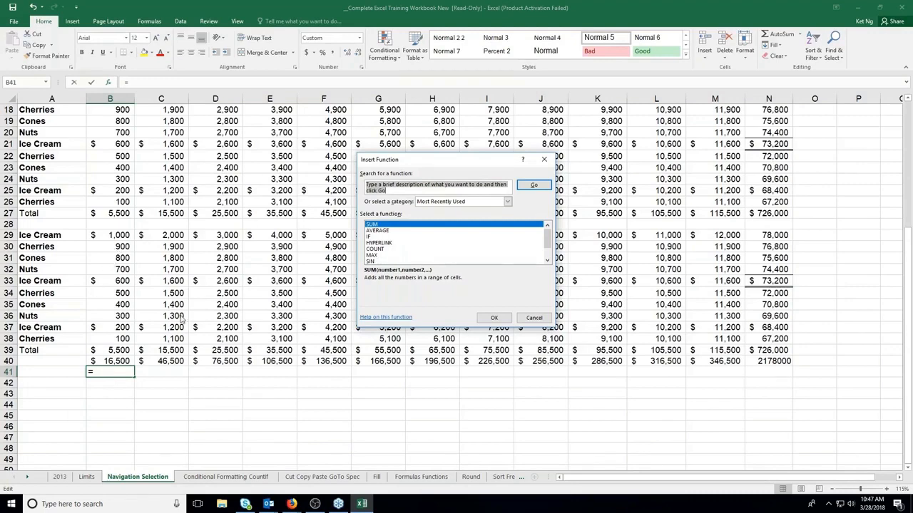
{"action": "key", "text": "Escape"}
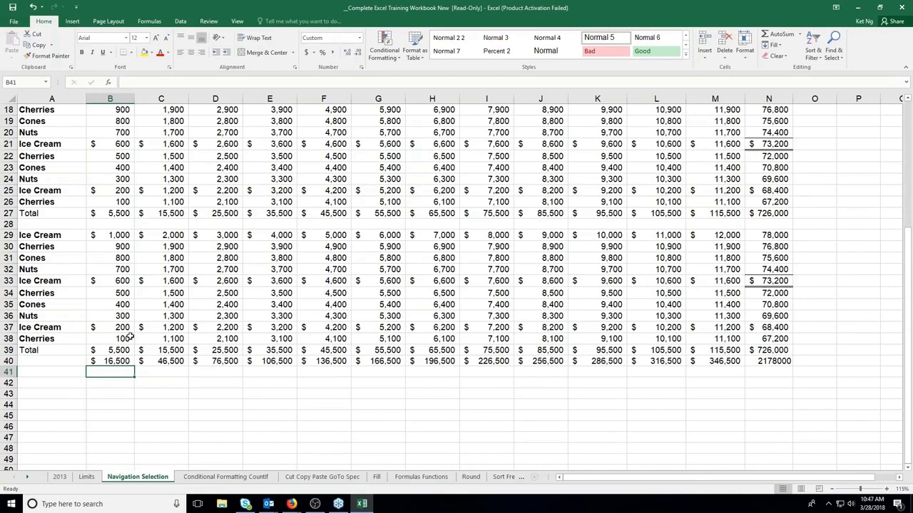
Clear the totals in B39:N41 and delete the January values in B30 and B35 to leave gaps in the column
{"action": "left_click_drag", "start_coordinate": [107, 350], "coordinate": [783, 371]}
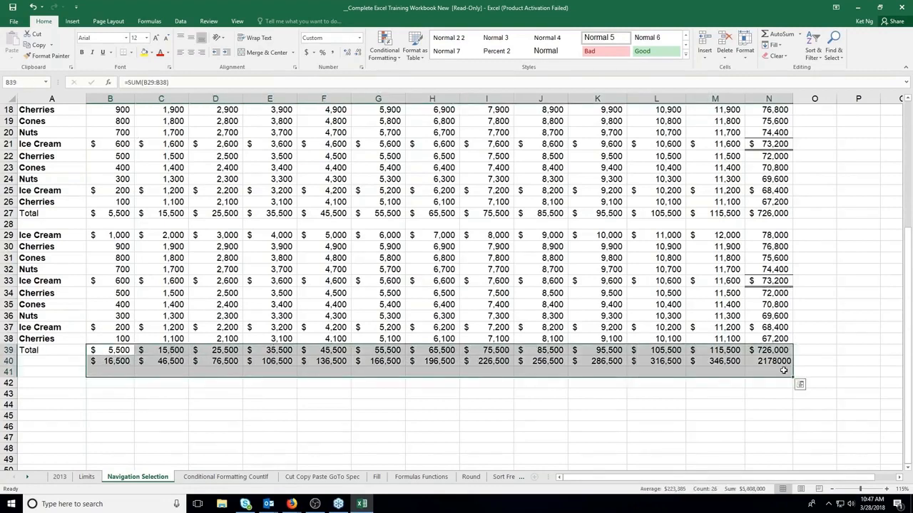
{"action": "key", "text": "Delete"}
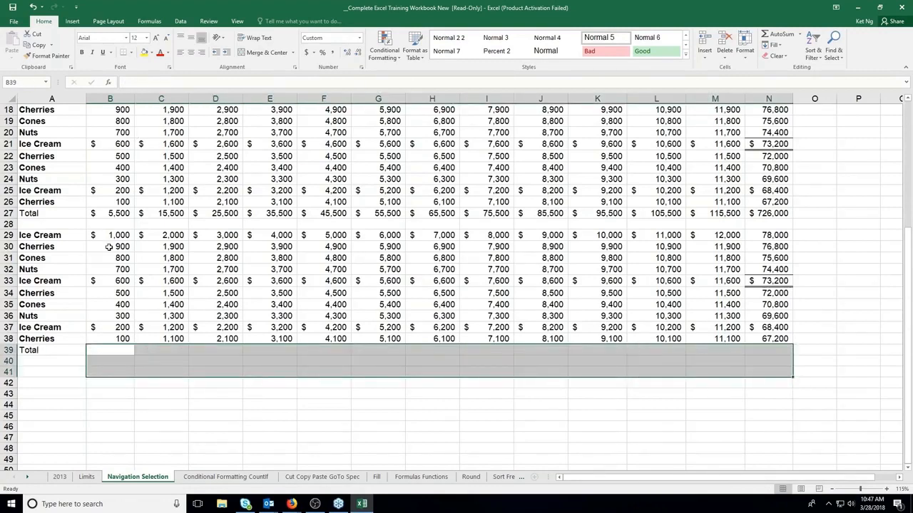
{"action": "left_click", "coordinate": [112, 247]}
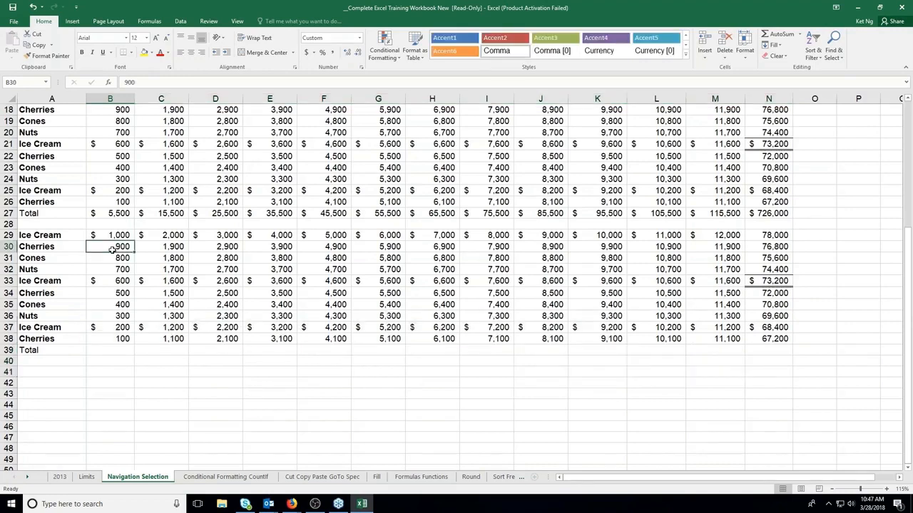
{"action": "key", "text": "Delete"}
{"action": "left_click", "coordinate": [110, 304]}
{"action": "key", "text": "Delete"}
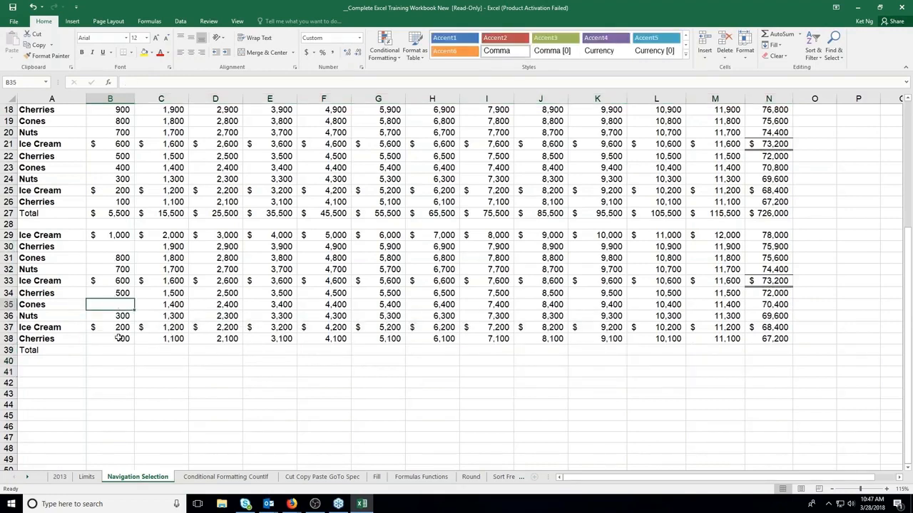
Check the selection summary for B29:B38, open the COUNT function's help from Insert Function in B39, and enlarge the help window
{"action": "left_click_drag", "start_coordinate": [111, 235], "coordinate": [108, 338]}
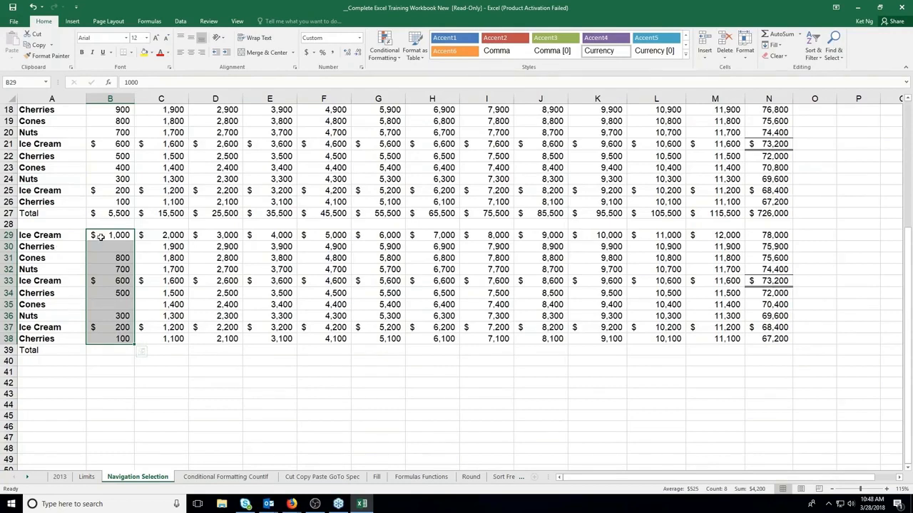
{"action": "left_click", "coordinate": [97, 351]}
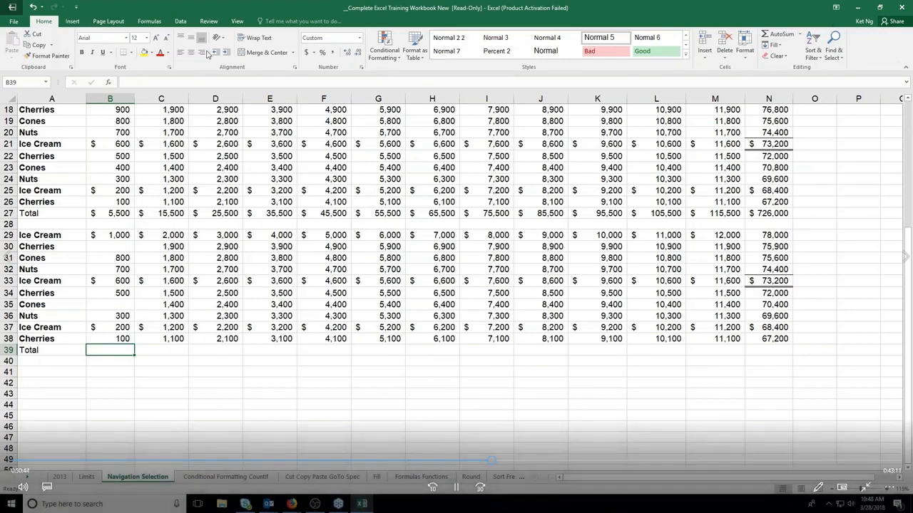
{"action": "left_click", "coordinate": [108, 83]}
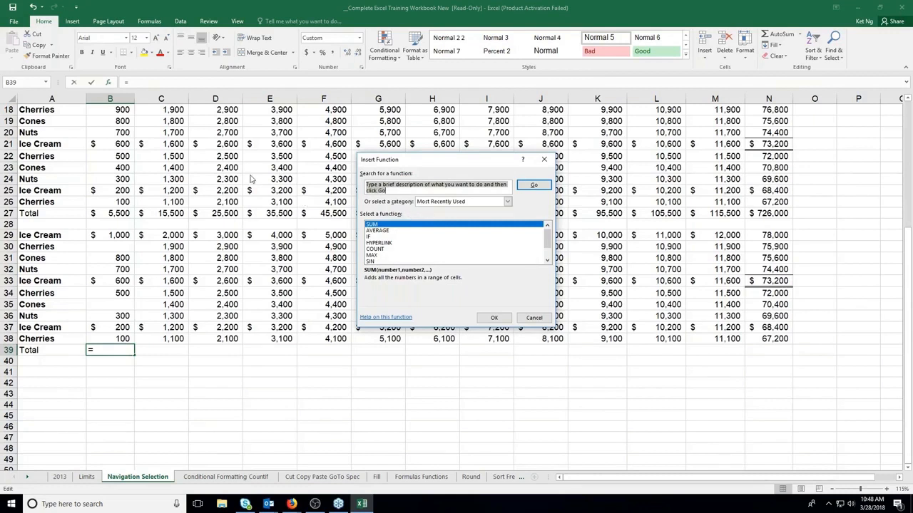
{"action": "left_click", "coordinate": [381, 249]}
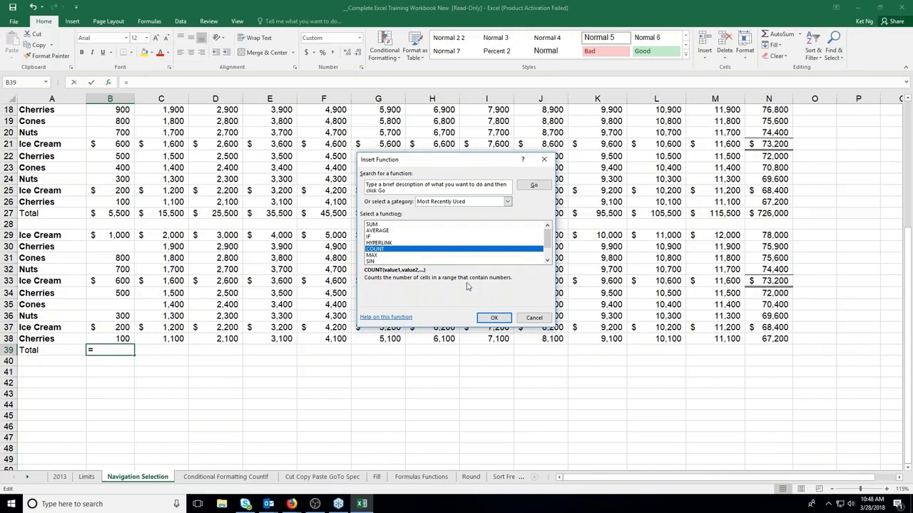
{"action": "left_click", "coordinate": [413, 317]}
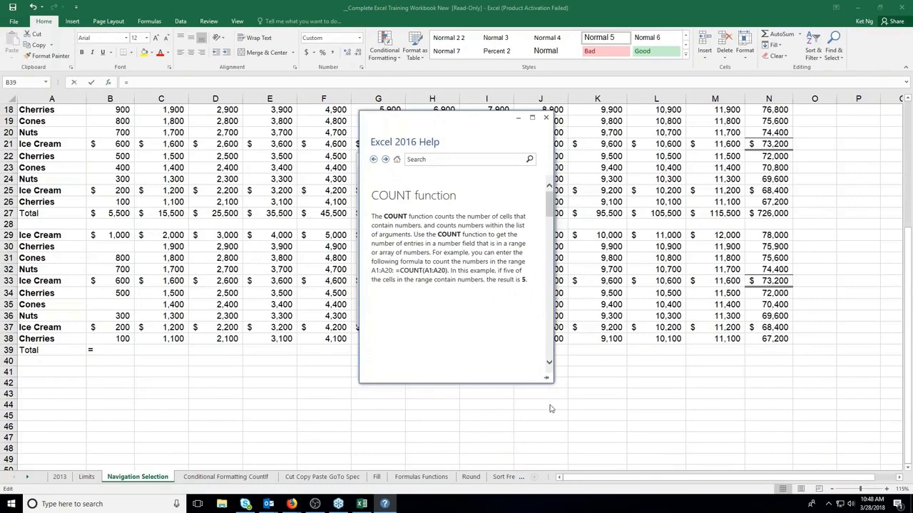
{"action": "left_click_drag", "start_coordinate": [552, 392], "coordinate": [713, 426]}
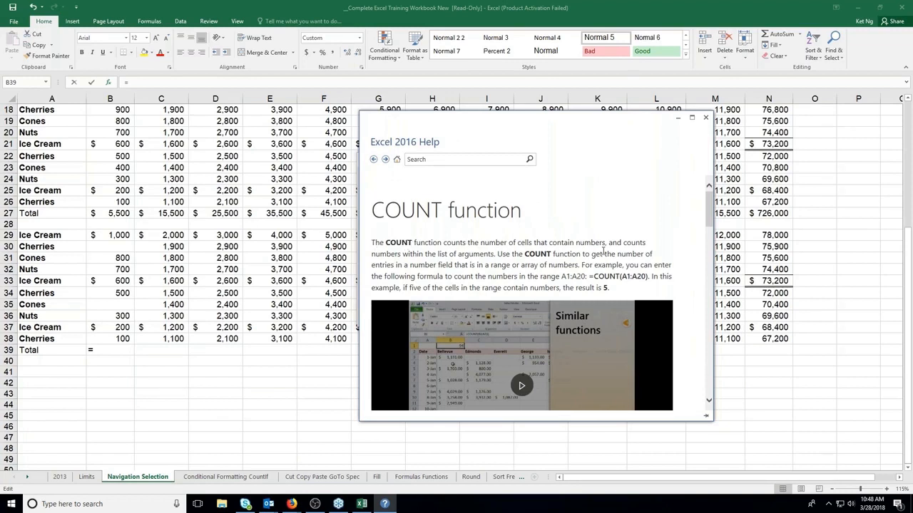
Read the COUNT help article, examining the =COUNT(A1:A20) formula, the syntax, the remarks and the instructions for copying the example data
{"action": "scroll", "coordinate": [603, 250], "scroll_direction": "down", "scroll_amount": 1}
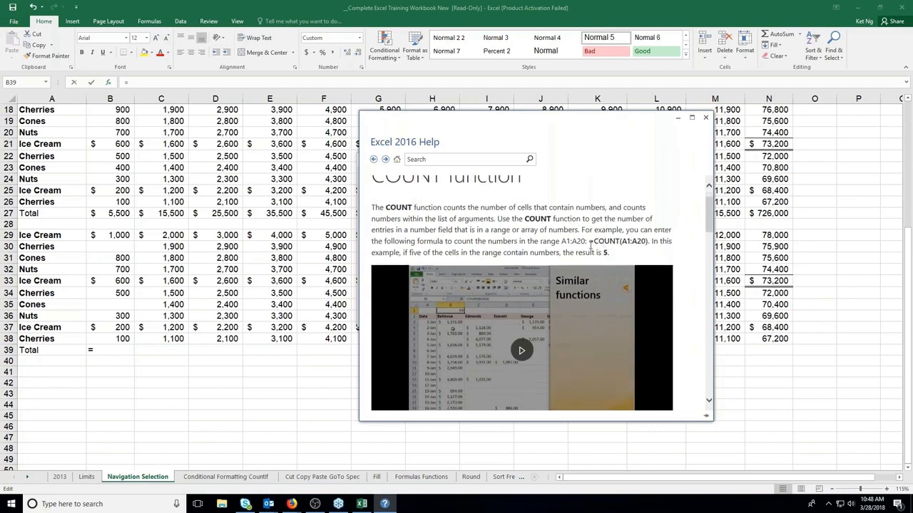
{"action": "left_click_drag", "start_coordinate": [589, 242], "coordinate": [646, 243]}
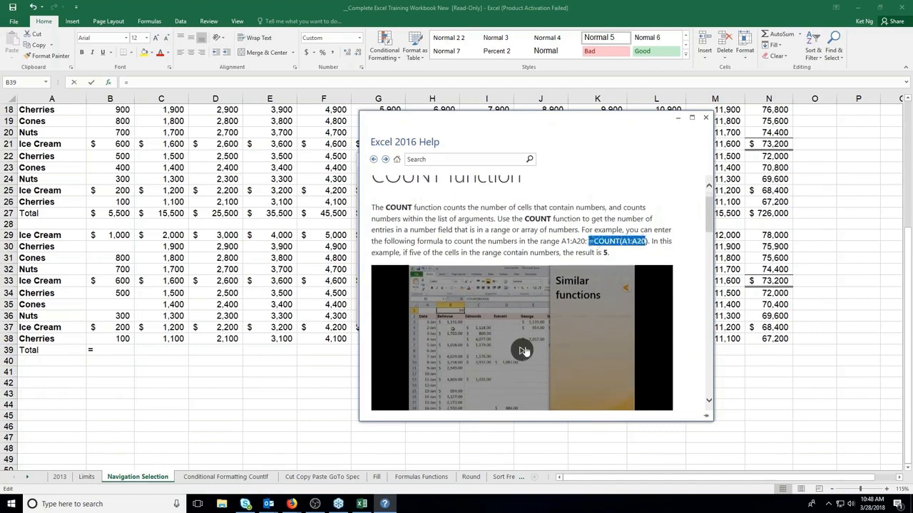
{"action": "scroll", "coordinate": [523, 351], "scroll_direction": "down", "scroll_amount": 5}
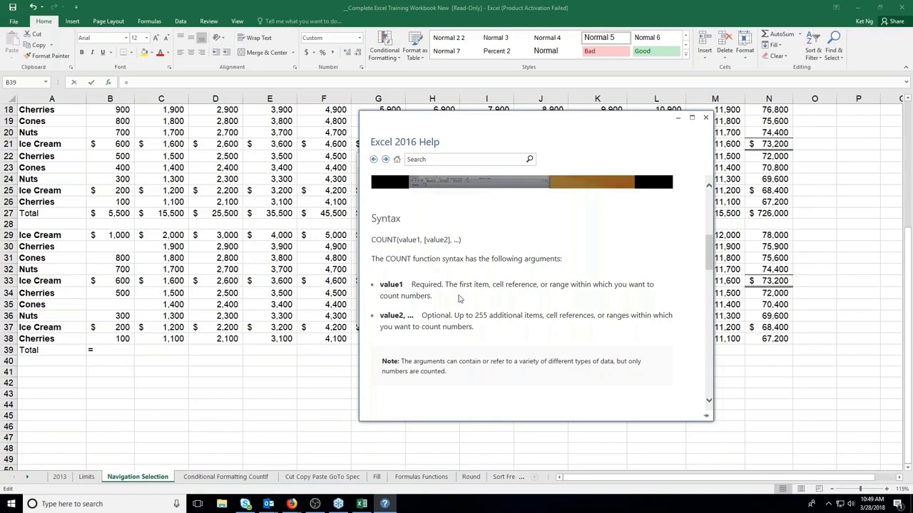
{"action": "scroll", "coordinate": [459, 299], "scroll_direction": "down", "scroll_amount": 6}
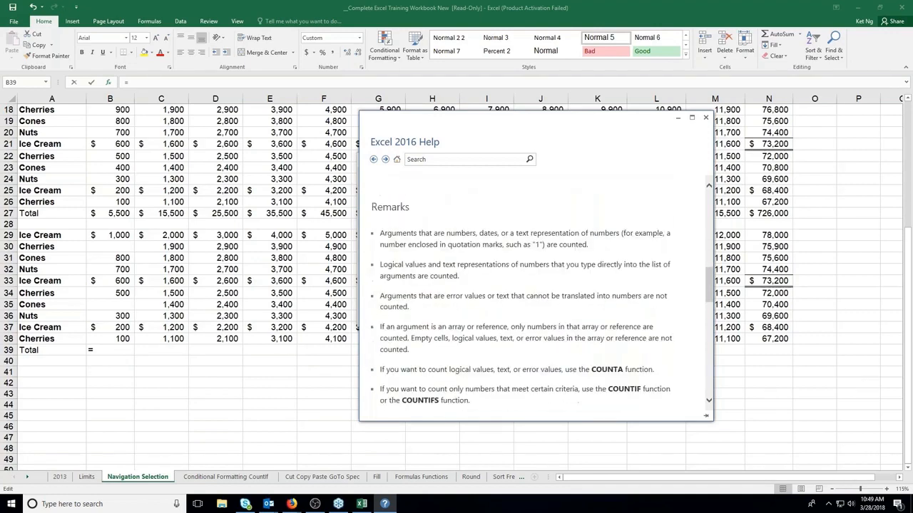
{"action": "scroll", "coordinate": [535, 292], "scroll_direction": "down", "scroll_amount": 2}
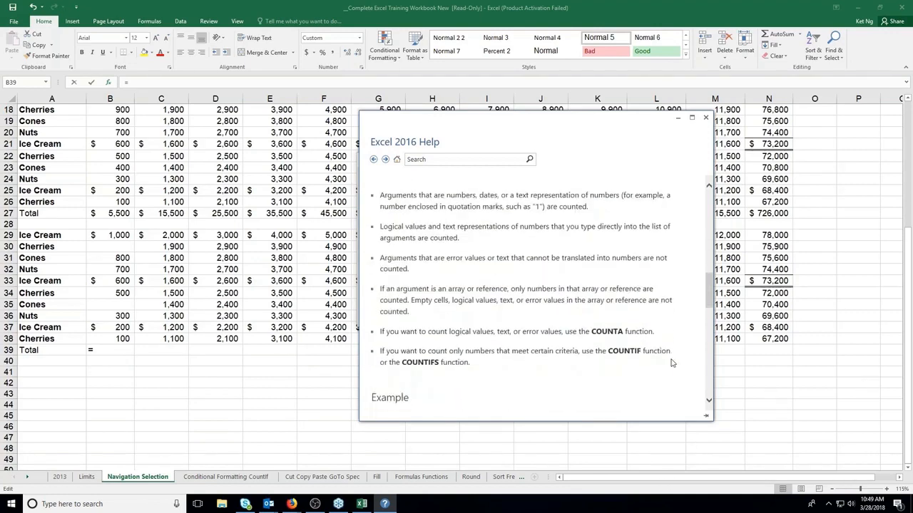
{"action": "scroll", "coordinate": [674, 363], "scroll_direction": "down", "scroll_amount": 2}
{"action": "scroll", "coordinate": [597, 359], "scroll_direction": "down", "scroll_amount": 3}
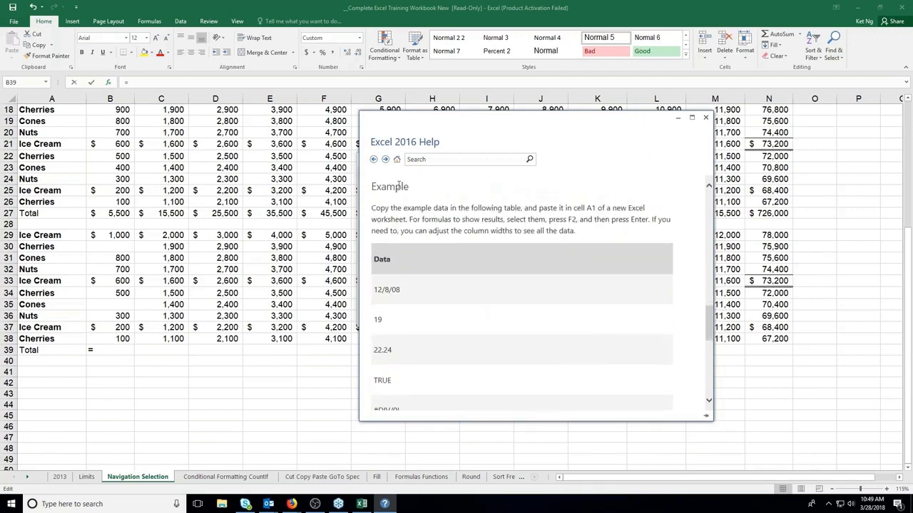
{"action": "left_click_drag", "start_coordinate": [372, 208], "coordinate": [597, 208]}
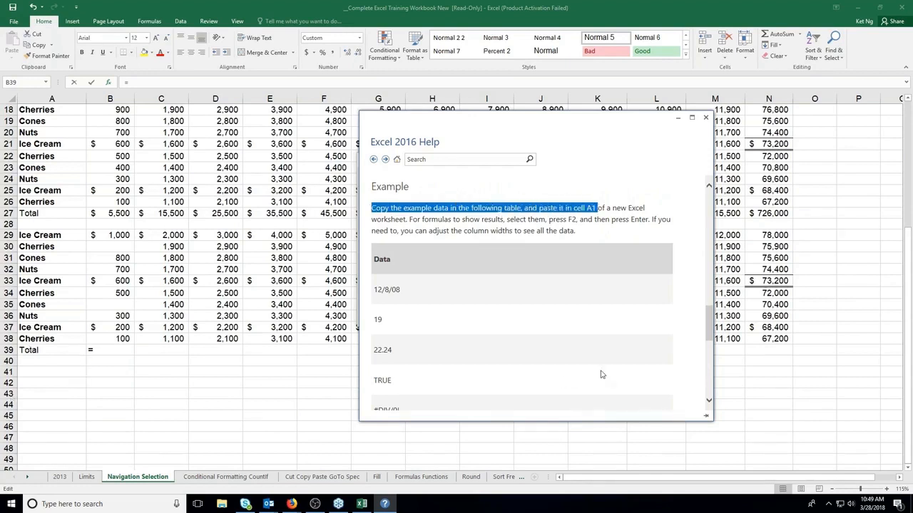
Read the COUNT function's help article, including its example formulas and related functions, and close the help window
{"action": "scroll", "coordinate": [602, 372], "scroll_direction": "down", "scroll_amount": 2}
{"action": "scroll", "coordinate": [601, 373], "scroll_direction": "down", "scroll_amount": 1}
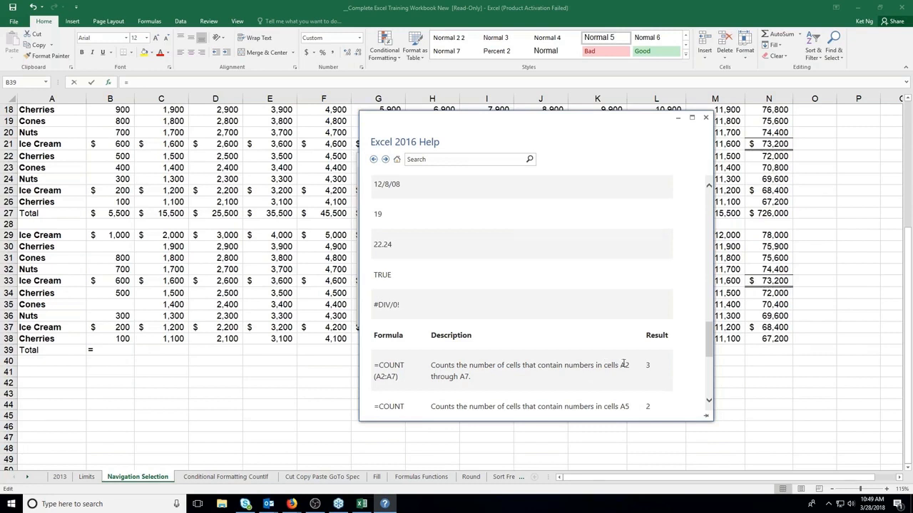
{"action": "scroll", "coordinate": [635, 360], "scroll_direction": "down", "scroll_amount": 1}
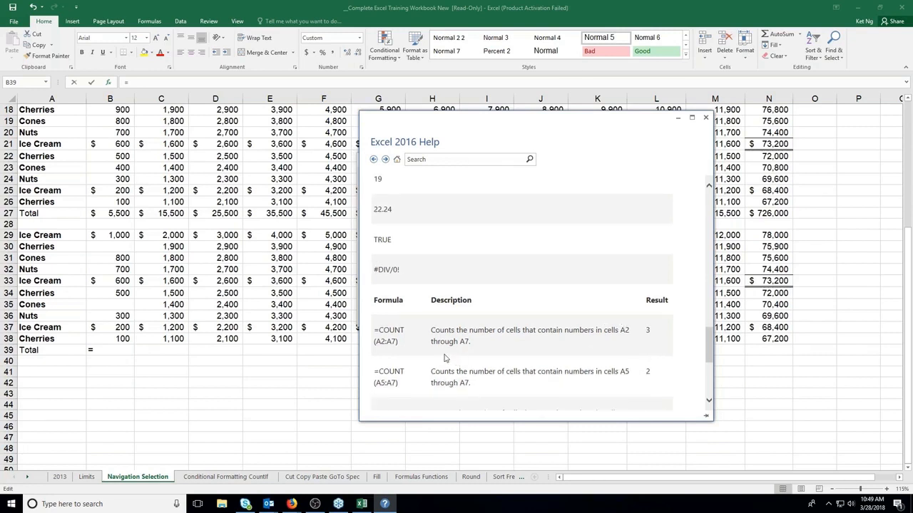
{"action": "scroll", "coordinate": [474, 353], "scroll_direction": "down", "scroll_amount": 1}
{"action": "scroll", "coordinate": [473, 353], "scroll_direction": "down", "scroll_amount": 3}
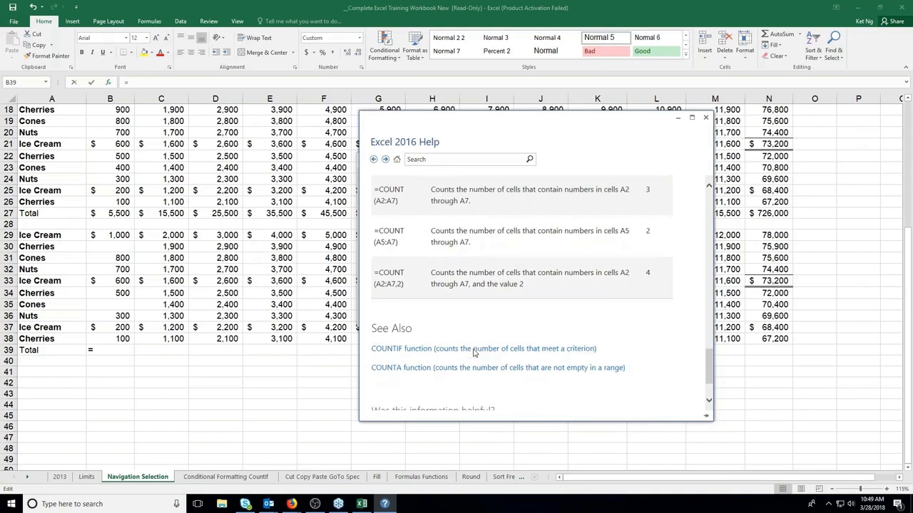
{"action": "scroll", "coordinate": [473, 353], "scroll_direction": "down", "scroll_amount": 1}
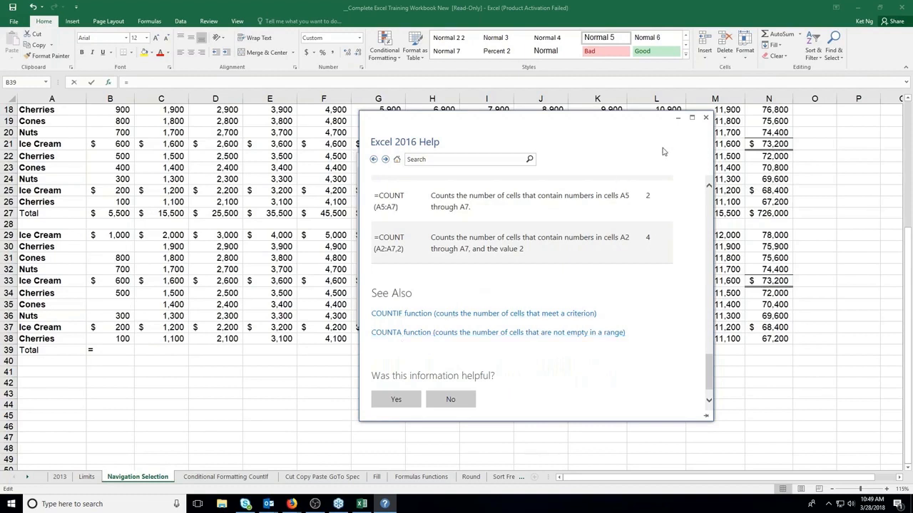
{"action": "left_click", "coordinate": [705, 118]}
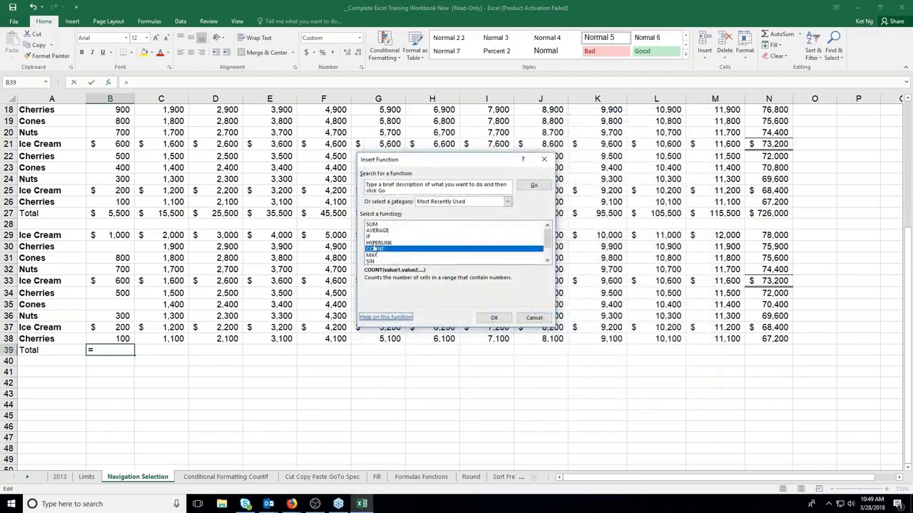
{"action": "left_click", "coordinate": [374, 249]}
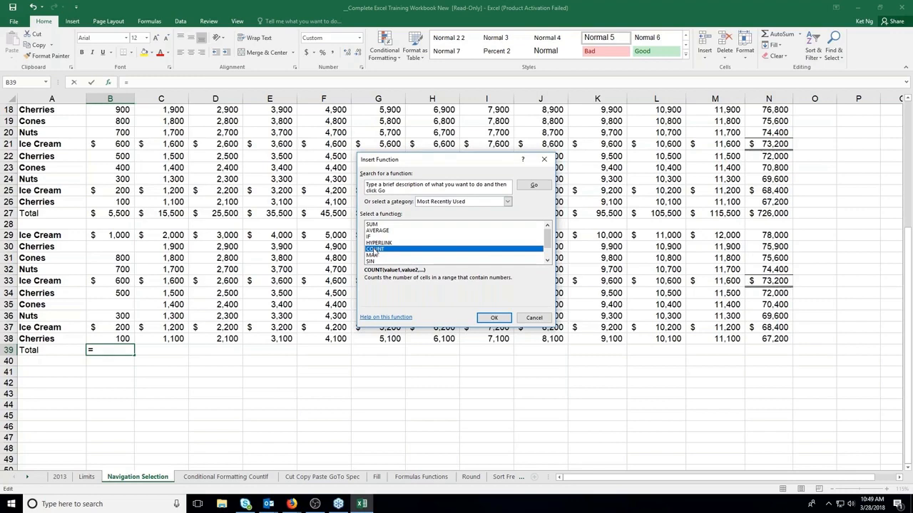
{"action": "left_click", "coordinate": [383, 320]}
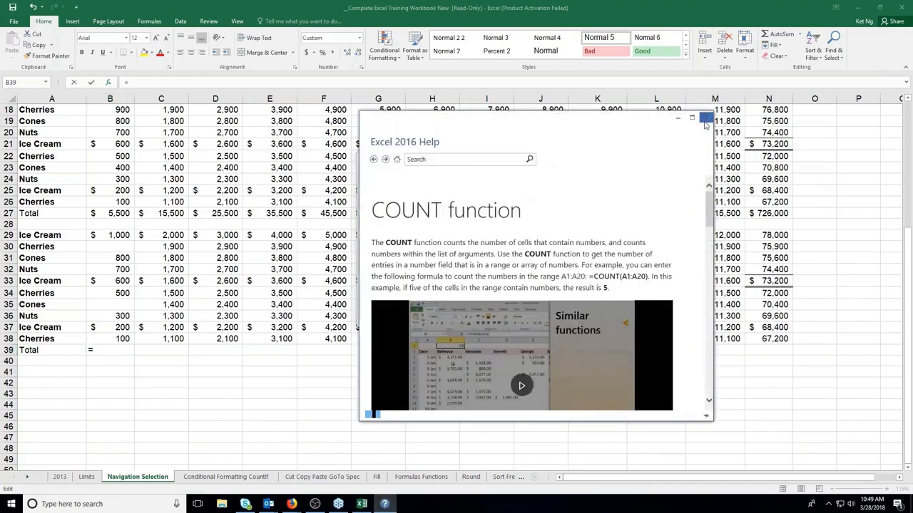
{"action": "left_click", "coordinate": [705, 119]}
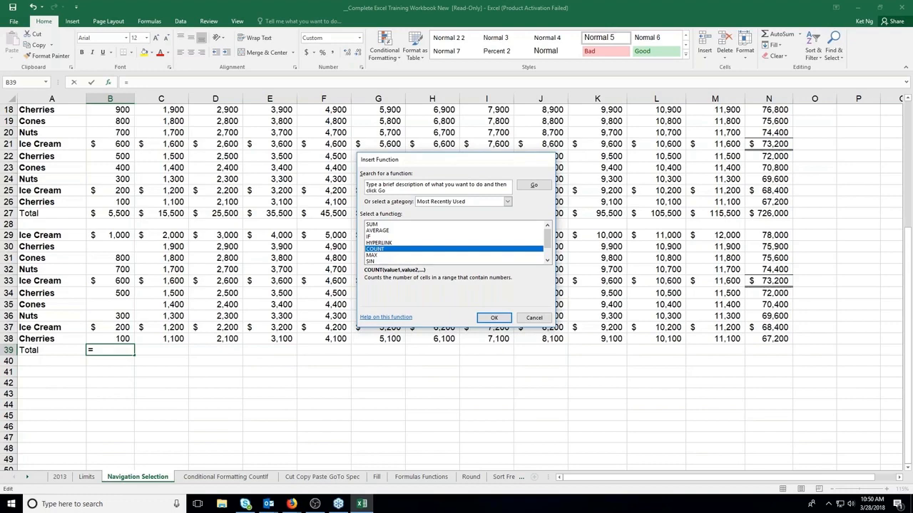
Insert the COUNT function in the Total cell B39 with the range B29:B38 as its first argument
{"action": "left_click", "coordinate": [494, 317]}
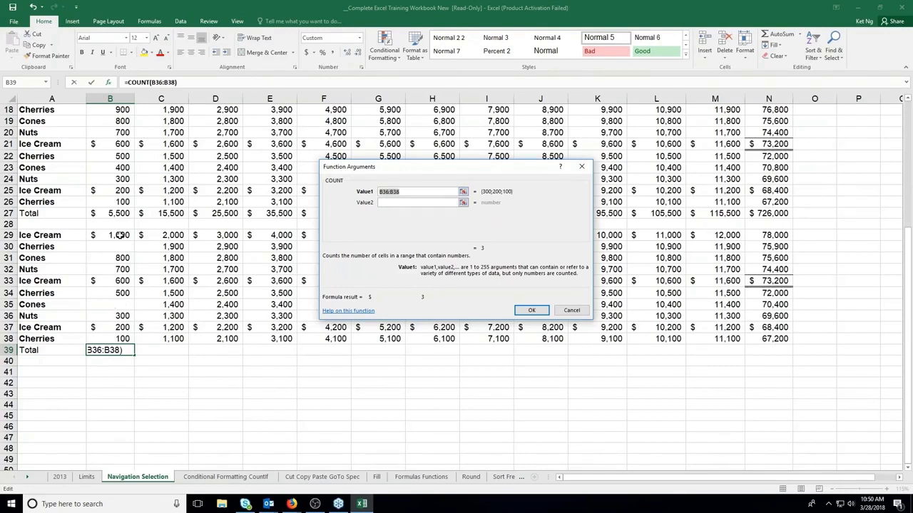
{"action": "left_click_drag", "start_coordinate": [119, 235], "coordinate": [117, 339]}
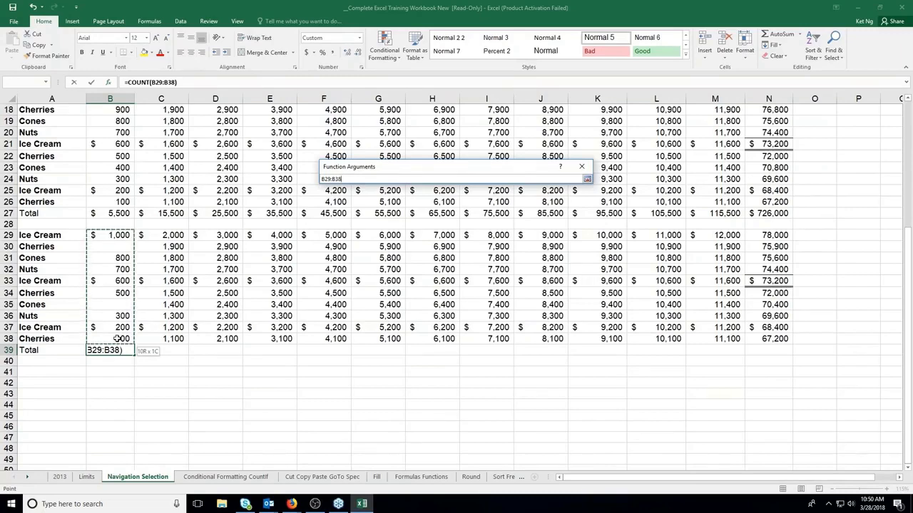
{"action": "key", "text": "Return"}
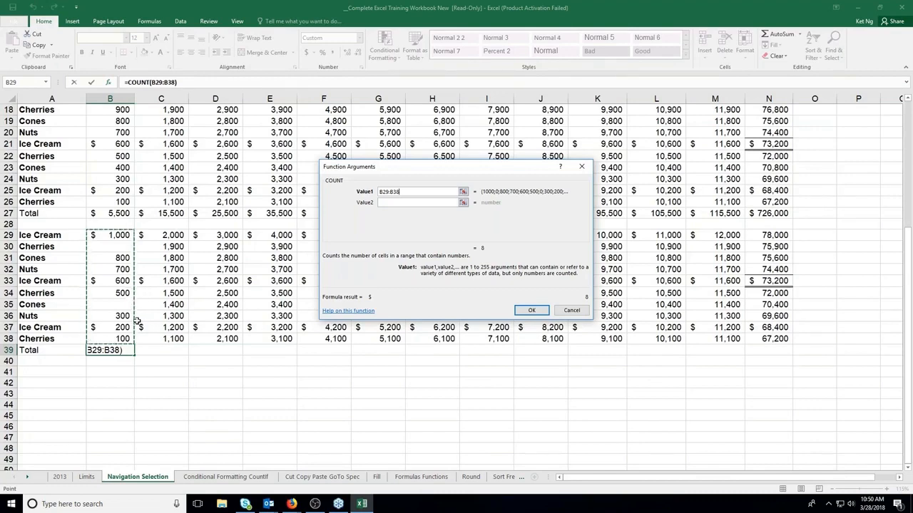
{"action": "left_click_drag", "start_coordinate": [129, 317], "coordinate": [129, 327]}
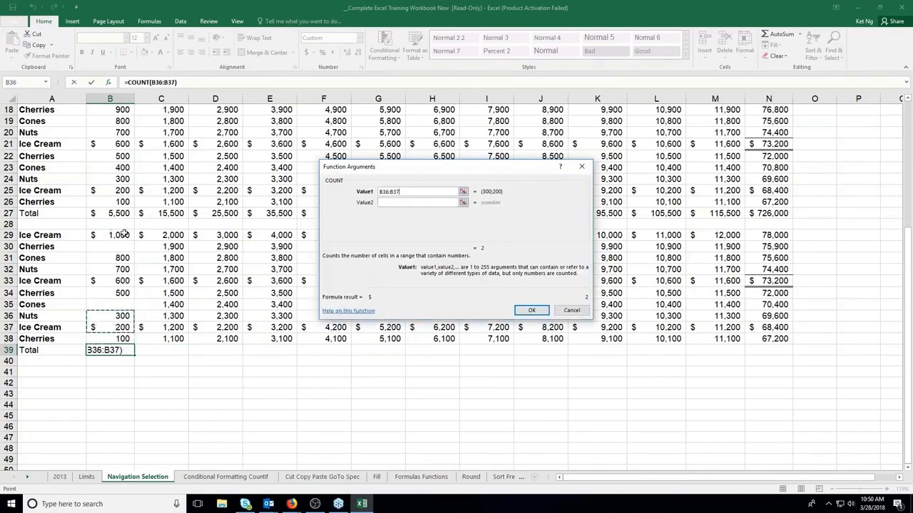
{"action": "left_click_drag", "start_coordinate": [123, 233], "coordinate": [119, 259]}
{"action": "left_click_drag", "start_coordinate": [122, 331], "coordinate": [122, 339]}
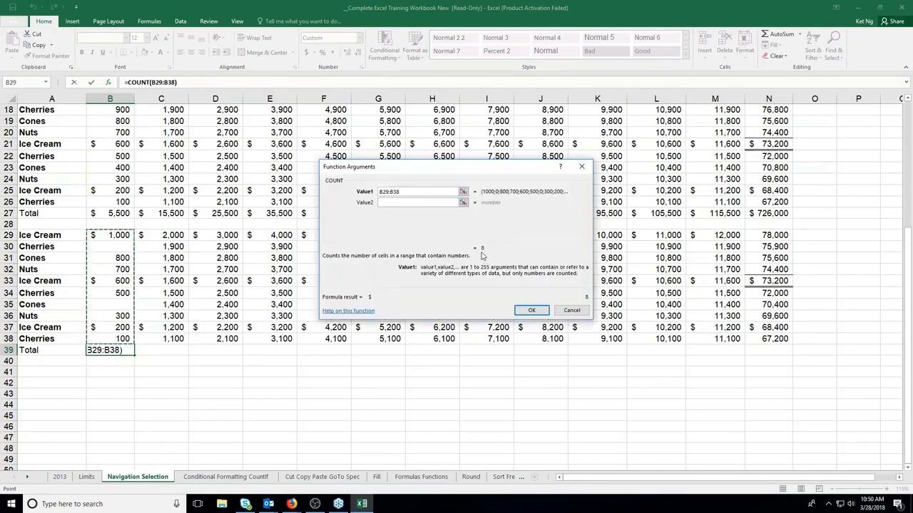
{"action": "left_click", "coordinate": [532, 311]}
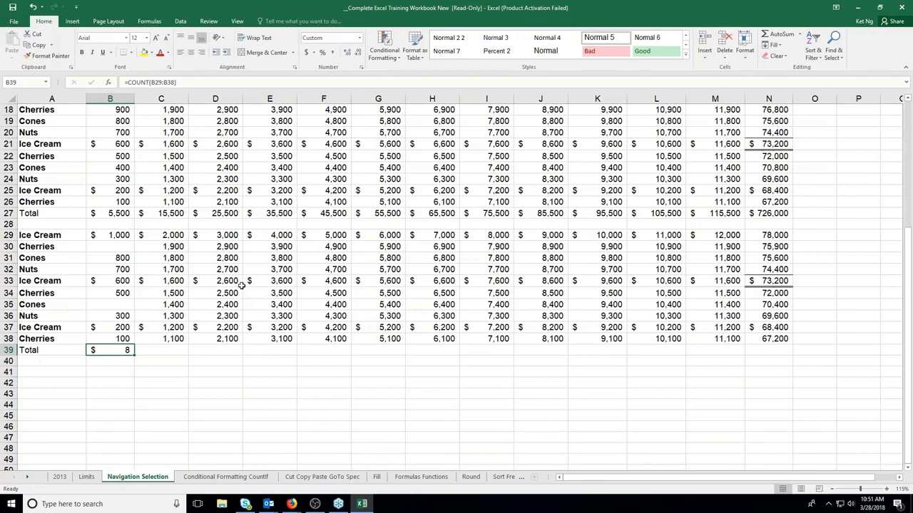
Replace the formula in B39 with =SUM(B29:B38,D29:D38,100,F31), and clear the cell again
{"action": "key", "text": "Delete"}
{"action": "type", "text": "=s"}
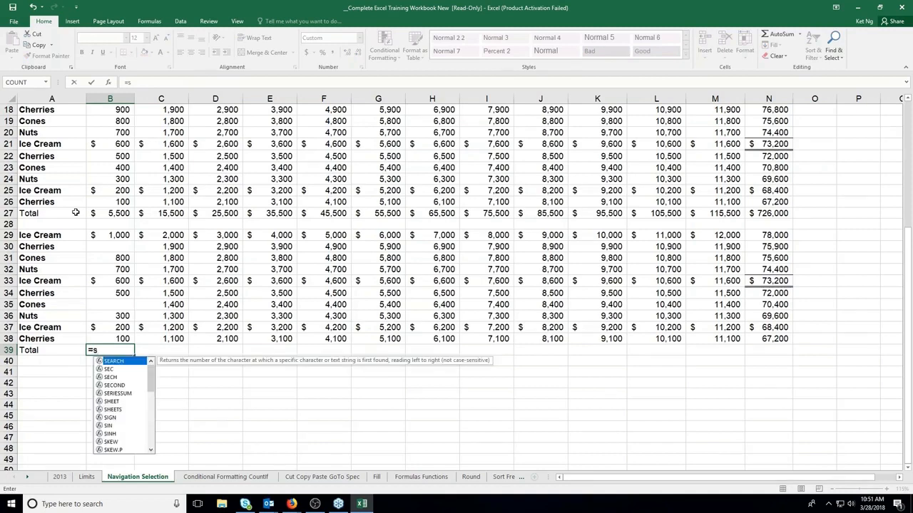
{"action": "type", "text": "um("}
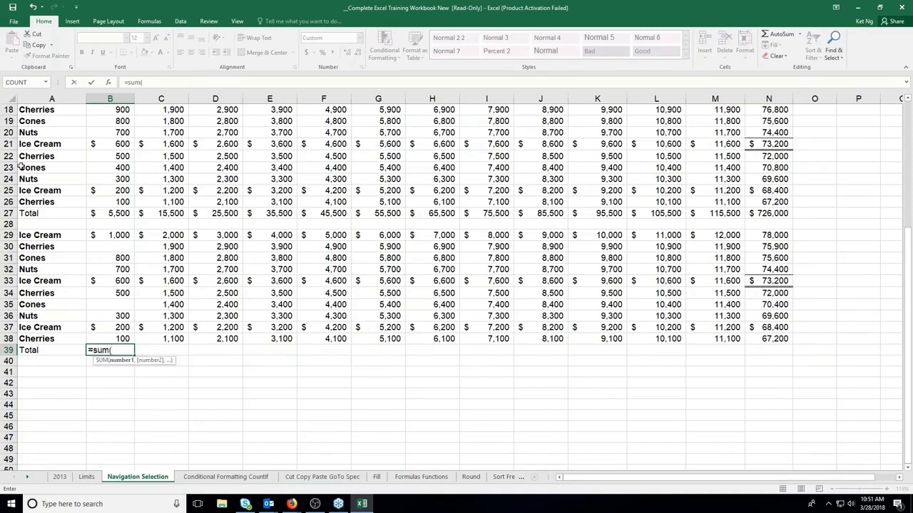
{"action": "left_click_drag", "start_coordinate": [115, 233], "coordinate": [106, 335]}
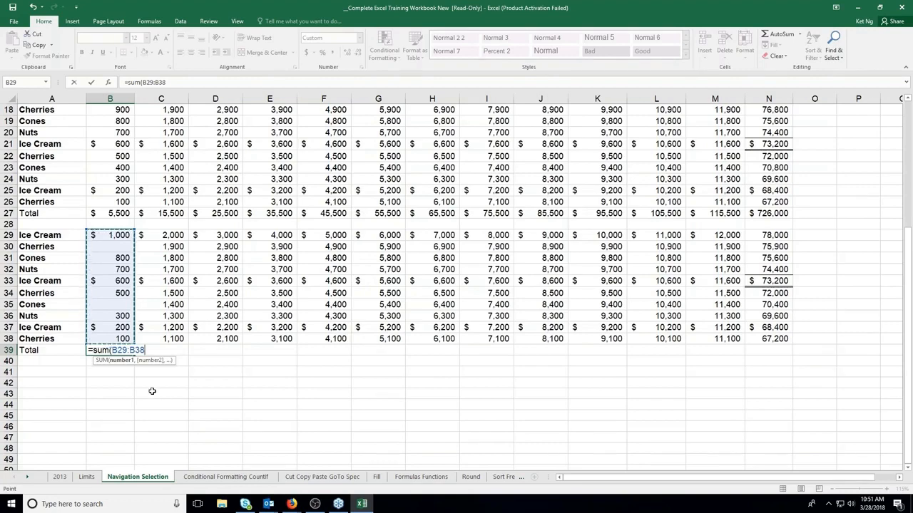
{"action": "type", "text": ","}
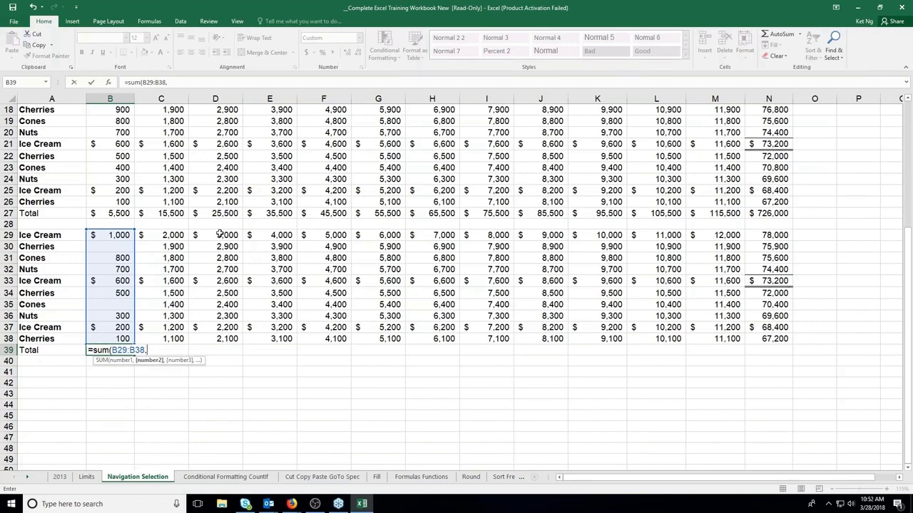
{"action": "left_click_drag", "start_coordinate": [221, 235], "coordinate": [215, 336]}
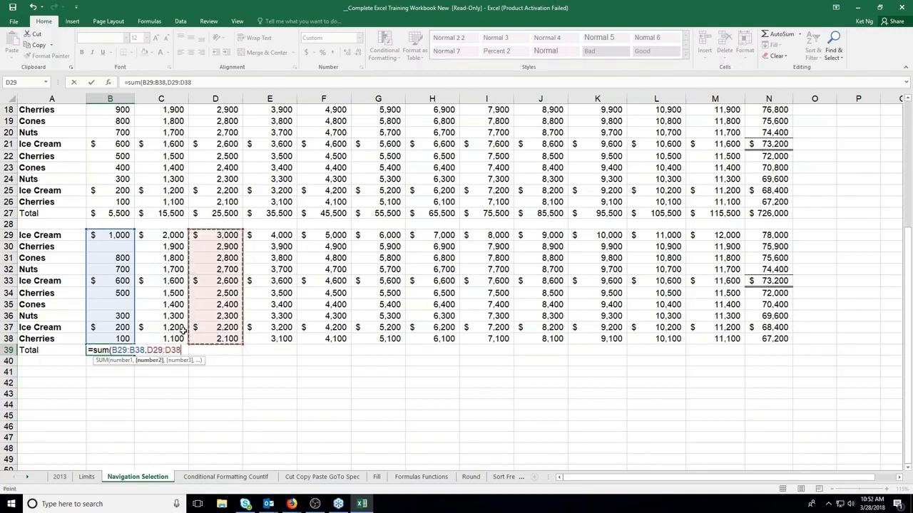
{"action": "type", "text": ",100"}
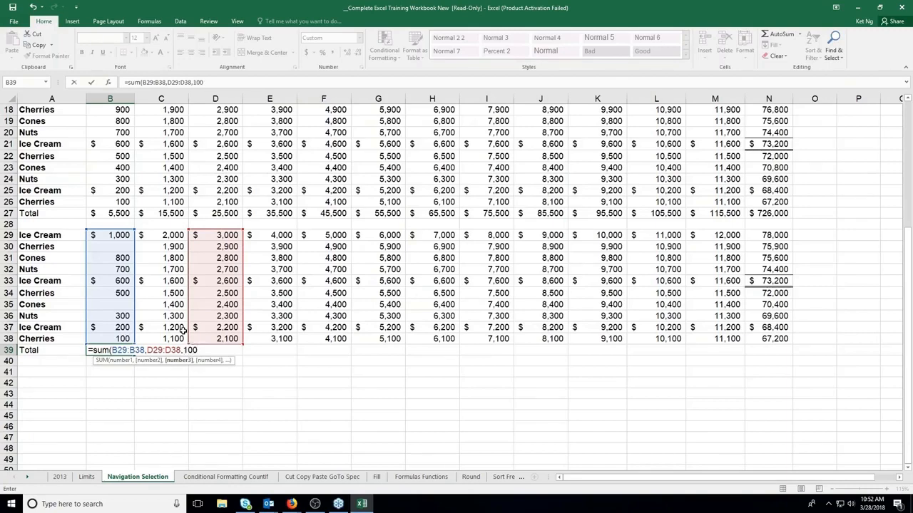
{"action": "type", "text": ","}
{"action": "left_click", "coordinate": [325, 258]}
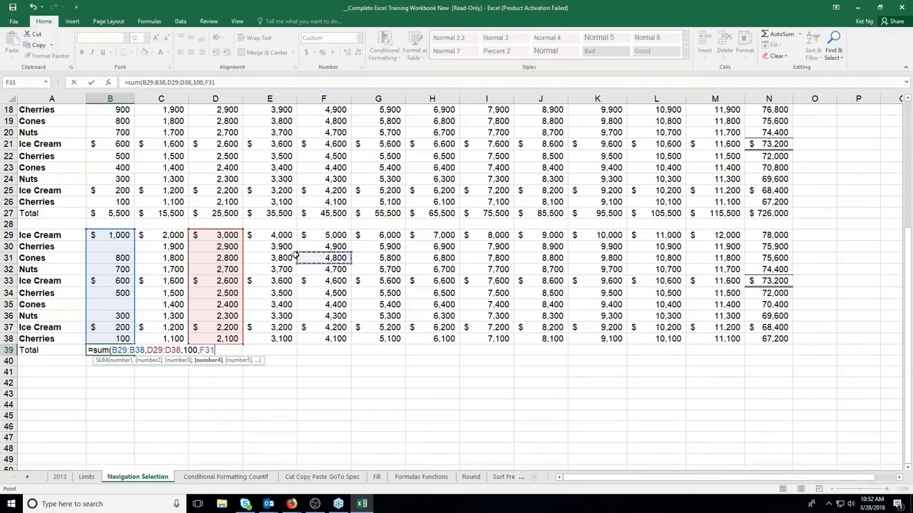
{"action": "key", "text": "Return"}
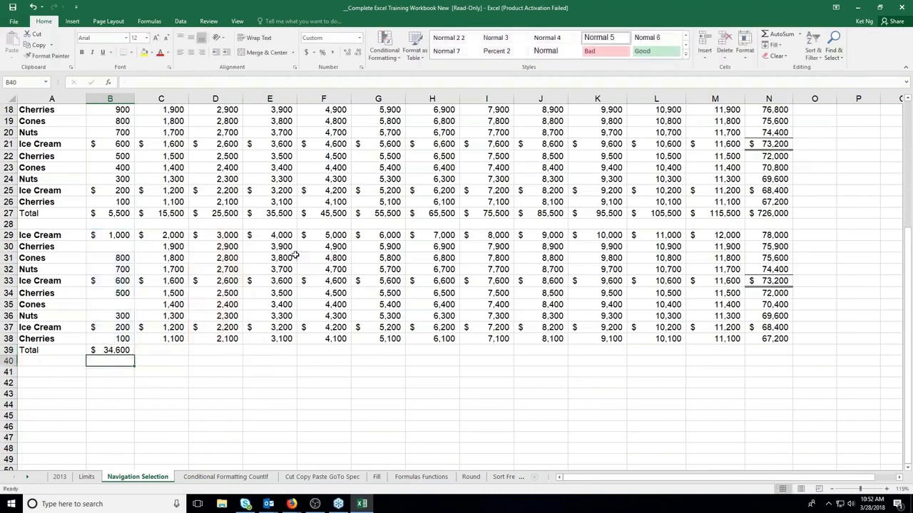
{"action": "key", "text": "Up"}
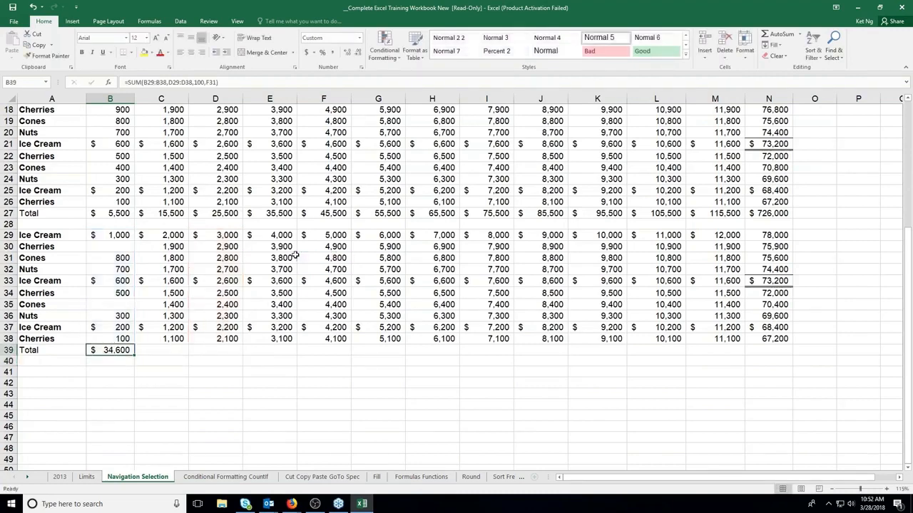
{"action": "key", "text": "Delete"}
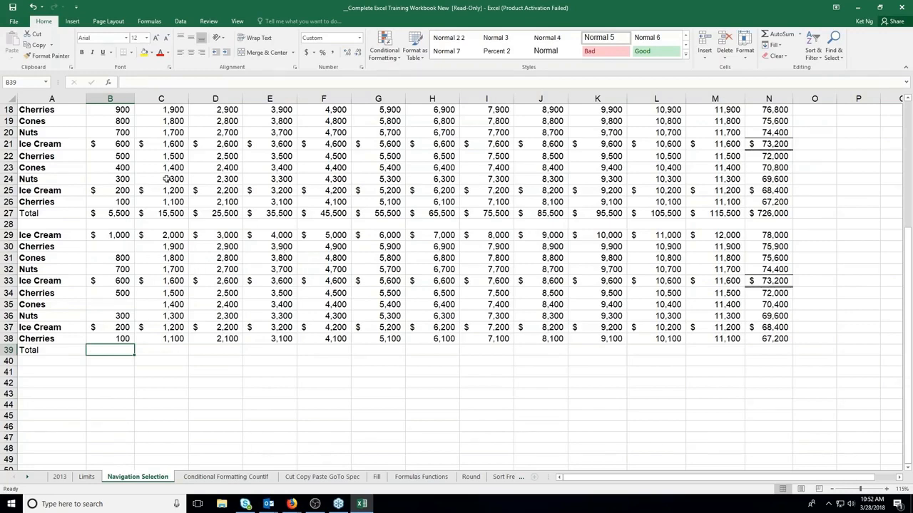
Open the IF worksheet of the workbook
{"action": "scroll", "coordinate": [166, 179], "scroll_direction": "up", "scroll_amount": 6}
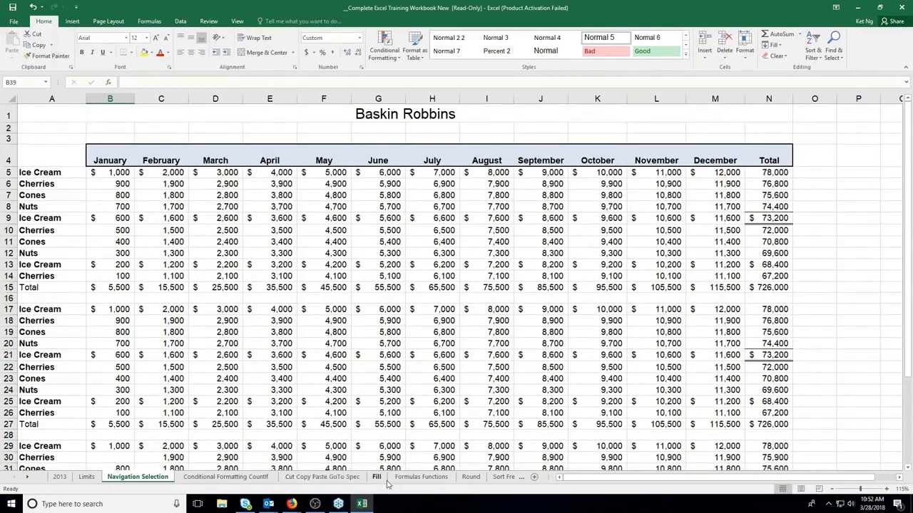
{"action": "left_click", "coordinate": [28, 478]}
{"action": "left_click", "coordinate": [29, 478]}
{"action": "left_click", "coordinate": [29, 478]}
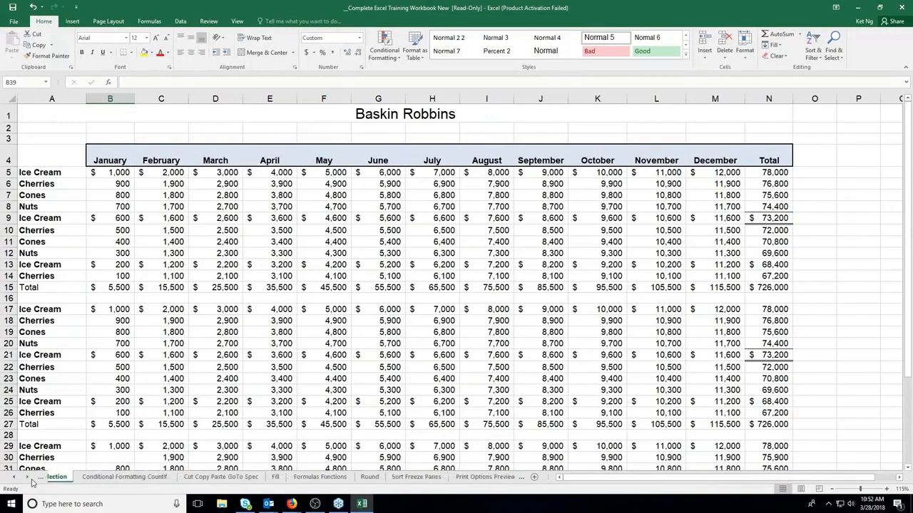
{"action": "left_click", "coordinate": [28, 478]}
{"action": "left_click", "coordinate": [29, 478]}
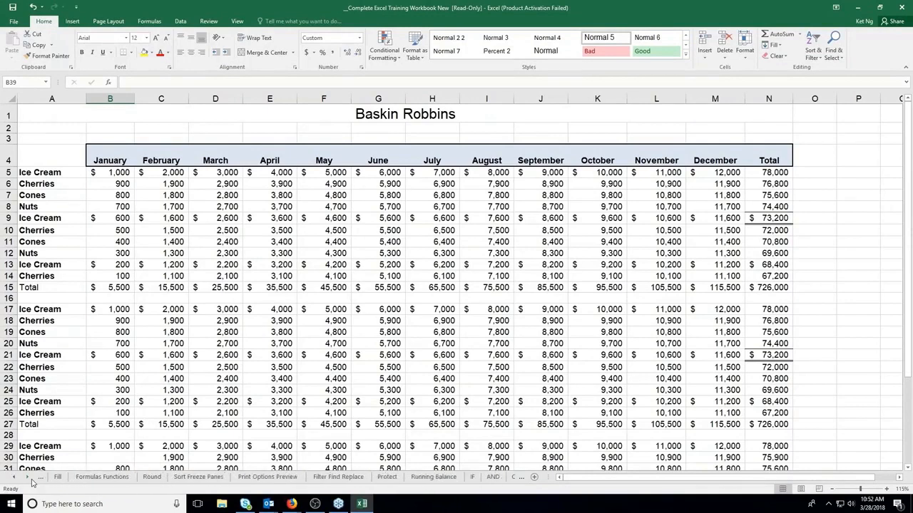
{"action": "left_click", "coordinate": [472, 477]}
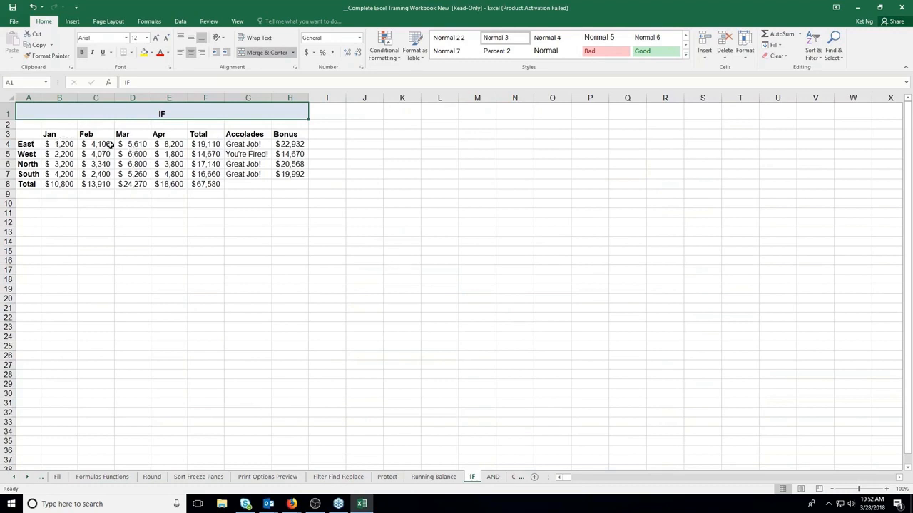
Inspect the East row's Total formula in F4 and the IF formula's arguments in Accolades cell G4
{"action": "left_click", "coordinate": [208, 145]}
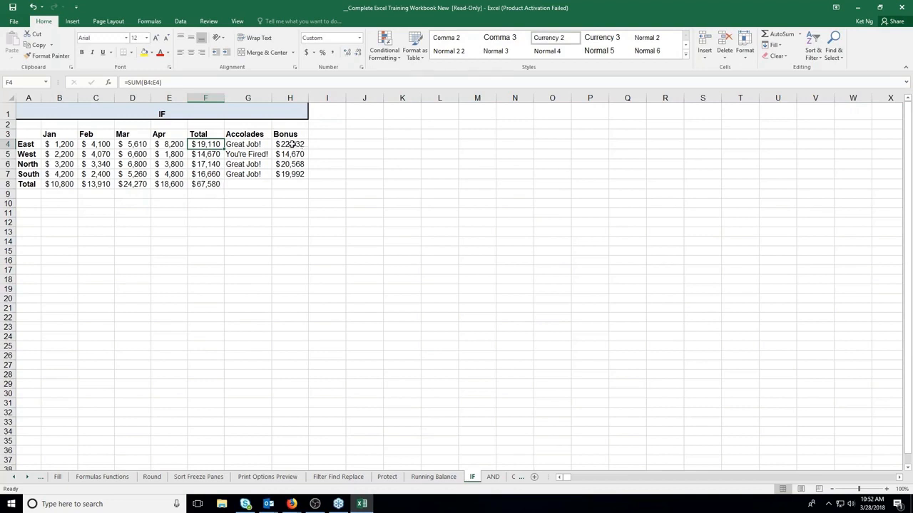
{"action": "left_click", "coordinate": [245, 145]}
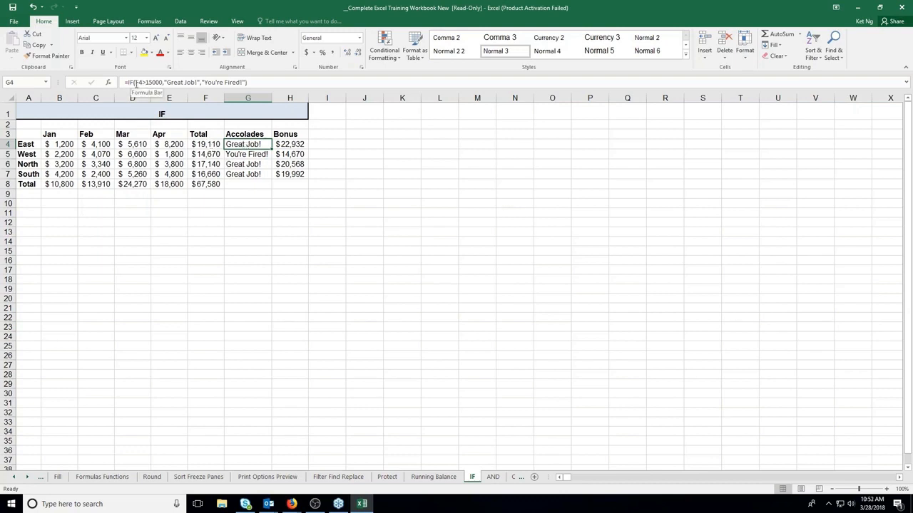
{"action": "double_click", "coordinate": [243, 145]}
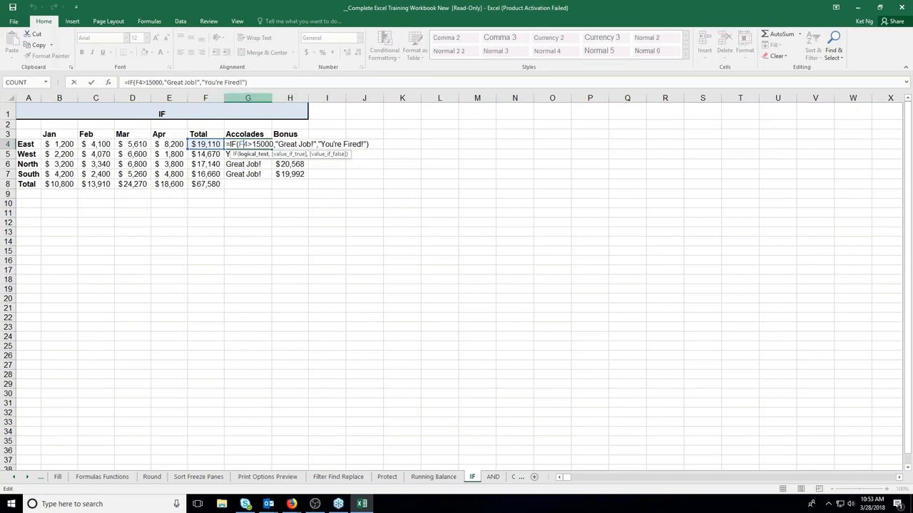
{"action": "key", "text": "Return"}
Clear the existing Accolades formulas by deleting the contents of G4:G9
{"action": "left_click", "coordinate": [239, 145]}
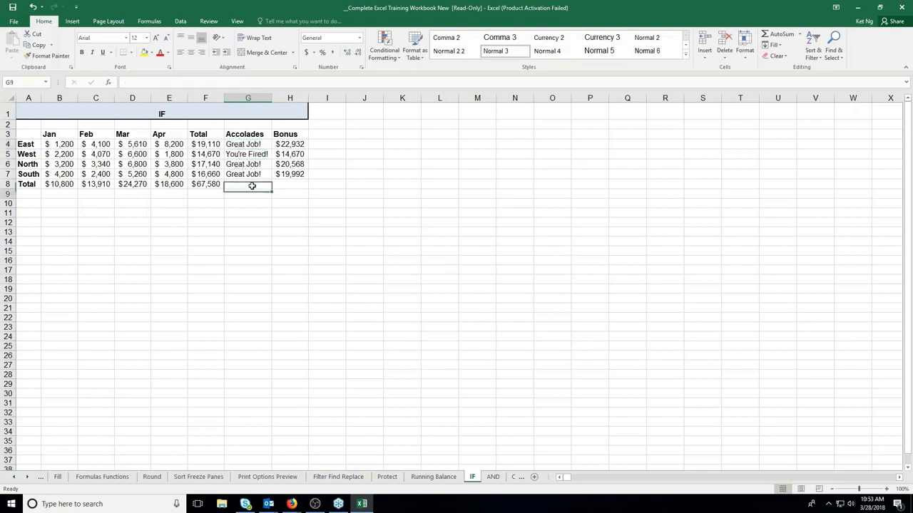
{"action": "left_click_drag", "start_coordinate": [253, 197], "coordinate": [251, 145]}
{"action": "key", "text": "Delete"}
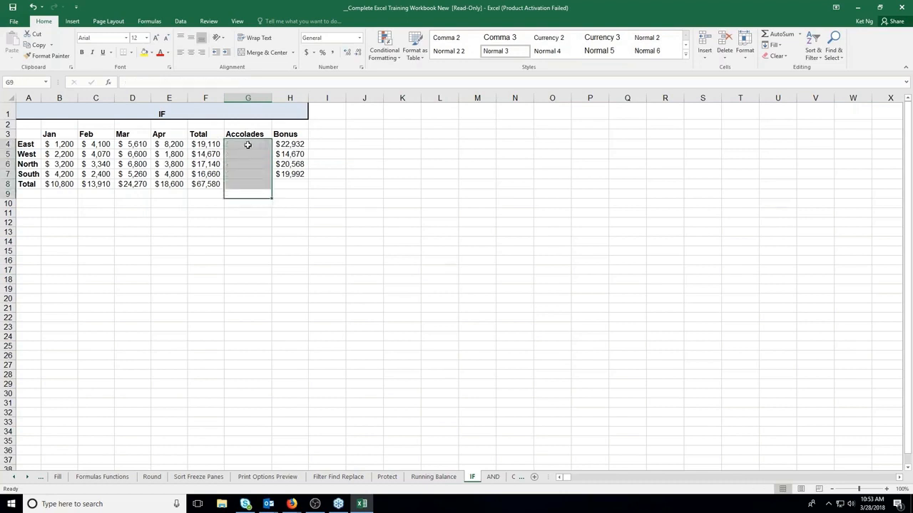
Insert the IF function in Accolades cell G4 with the logical test F4>16000
{"action": "left_click", "coordinate": [248, 145]}
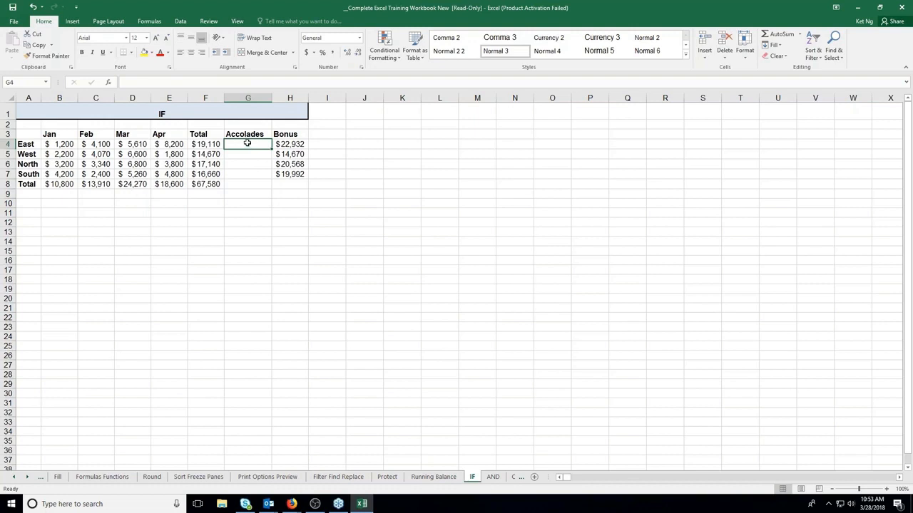
{"action": "type", "text": "="}
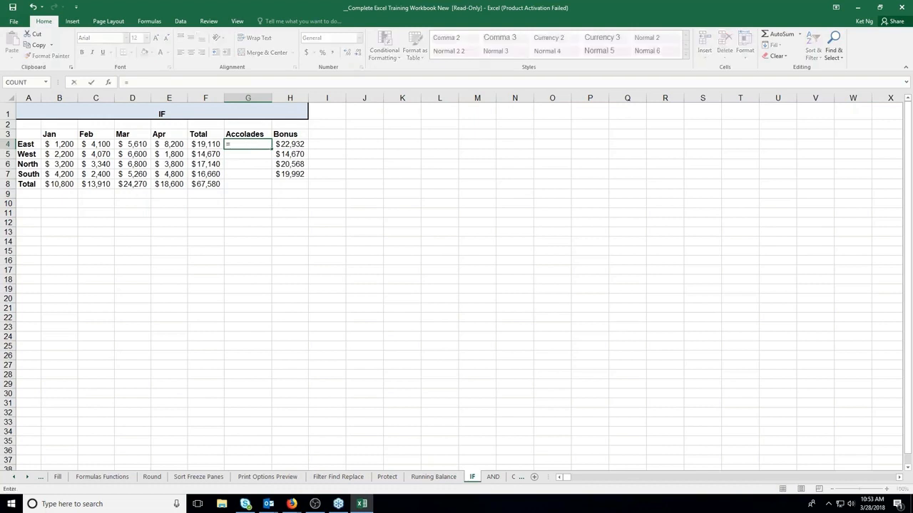
{"action": "key", "text": "Escape"}
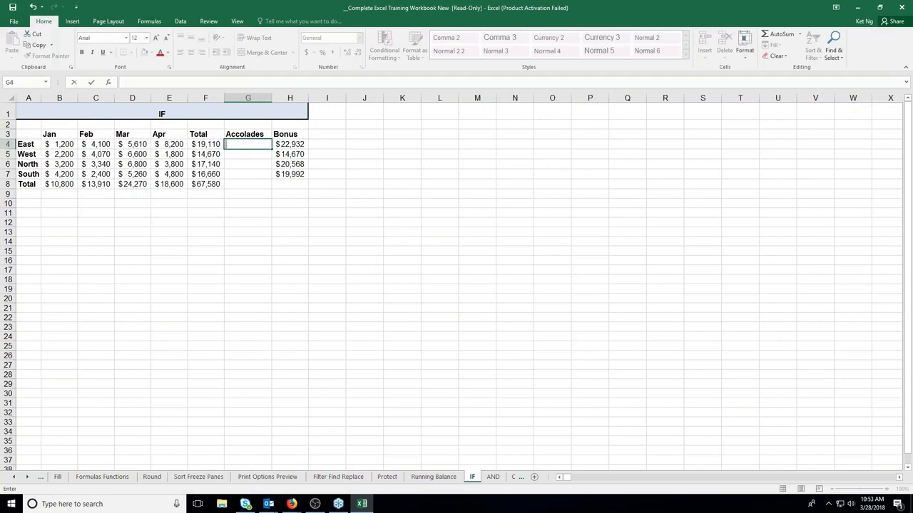
{"action": "left_click", "coordinate": [109, 83]}
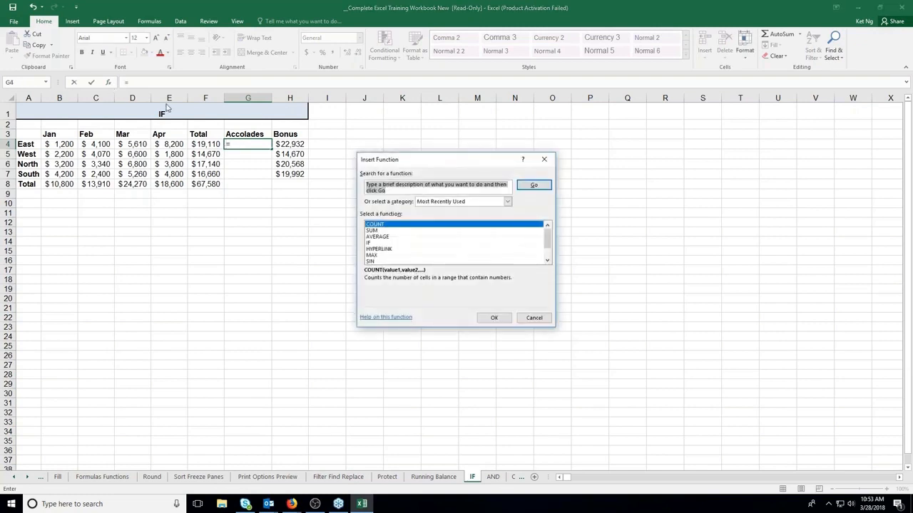
{"action": "left_click", "coordinate": [369, 243]}
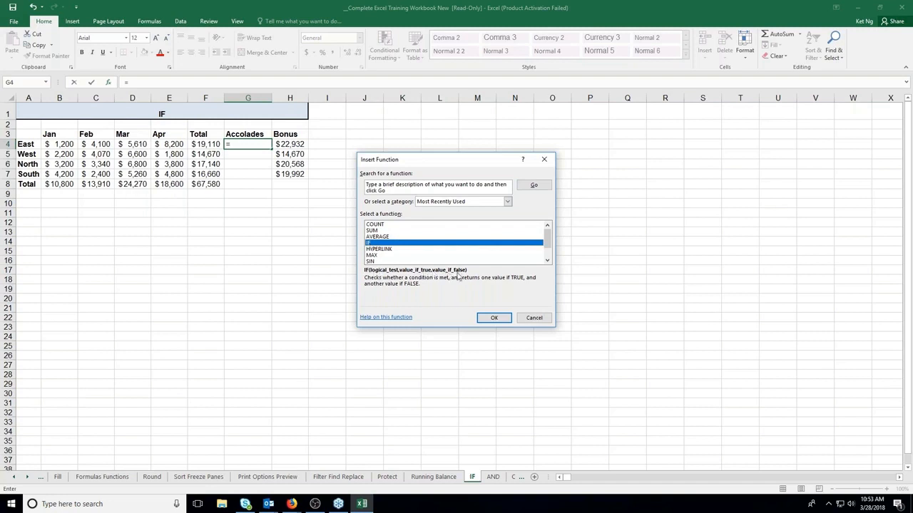
{"action": "double_click", "coordinate": [373, 244]}
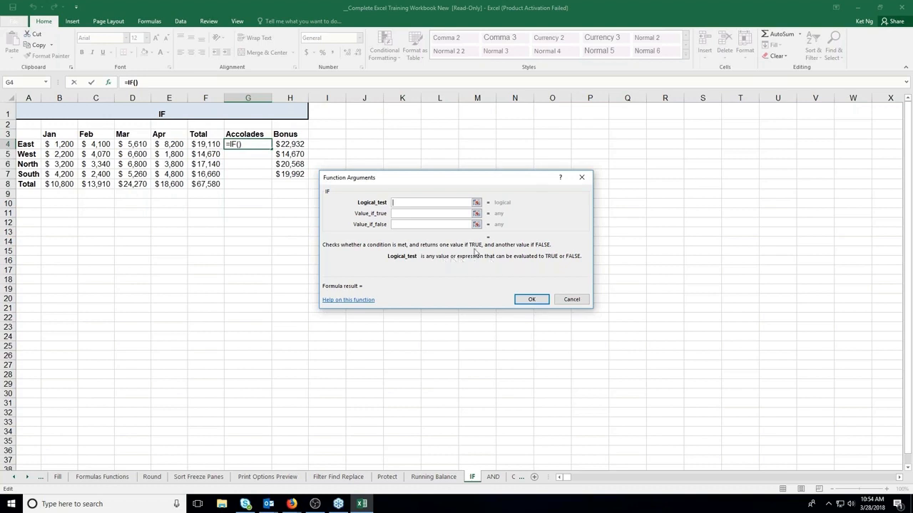
{"action": "left_click", "coordinate": [204, 144]}
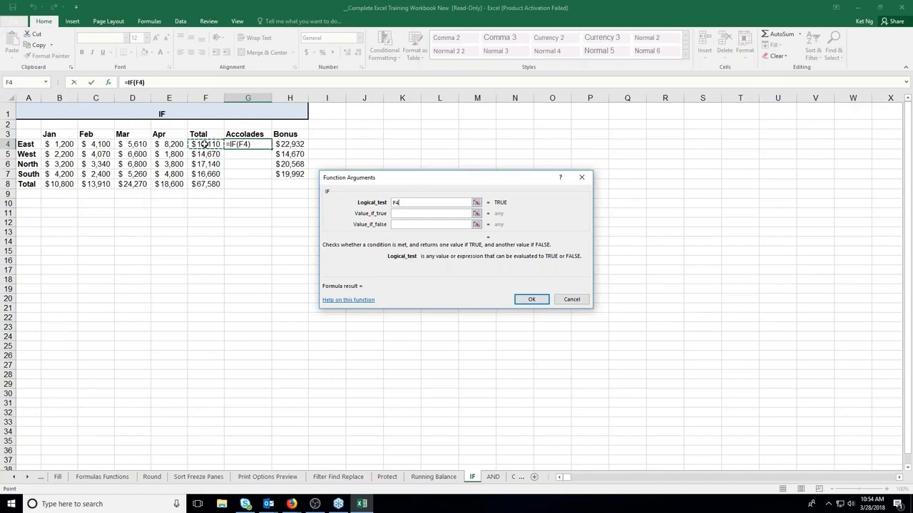
{"action": "type", "text": ">"}
{"action": "type", "text": "16000"}
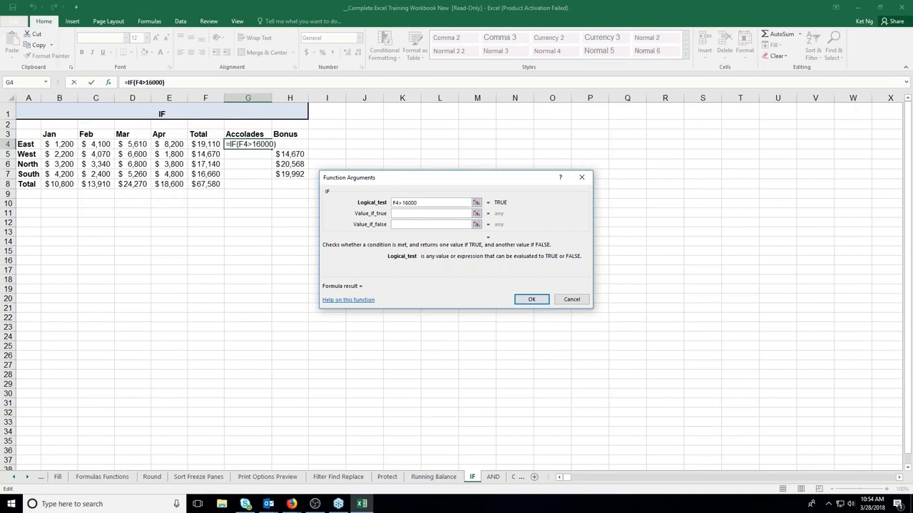
{"action": "key", "text": "Tab"}
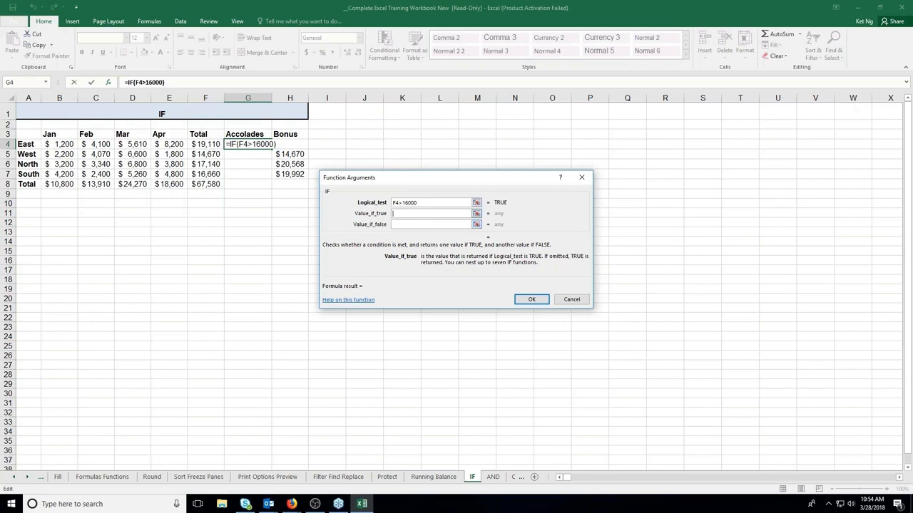
Set the IF results to "Great" when true and "Not great" when false, and fill the formula from G4 down to G7
{"action": "type", "text": "Great"}
{"action": "key", "text": "Tab"}
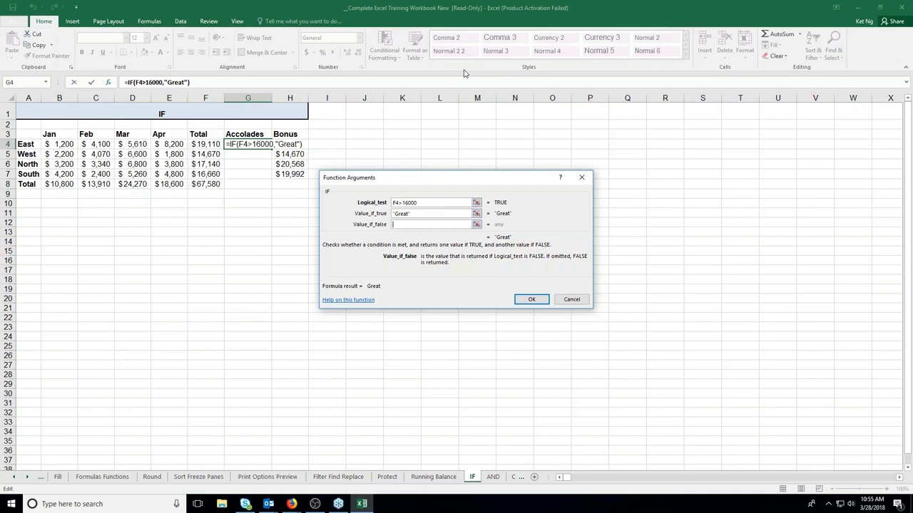
{"action": "type", "text": "Not great"}
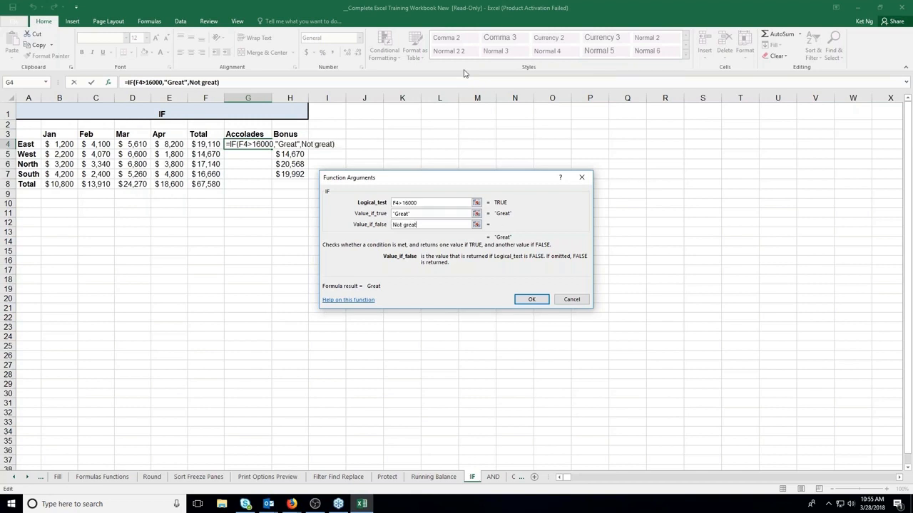
{"action": "key", "text": "Tab"}
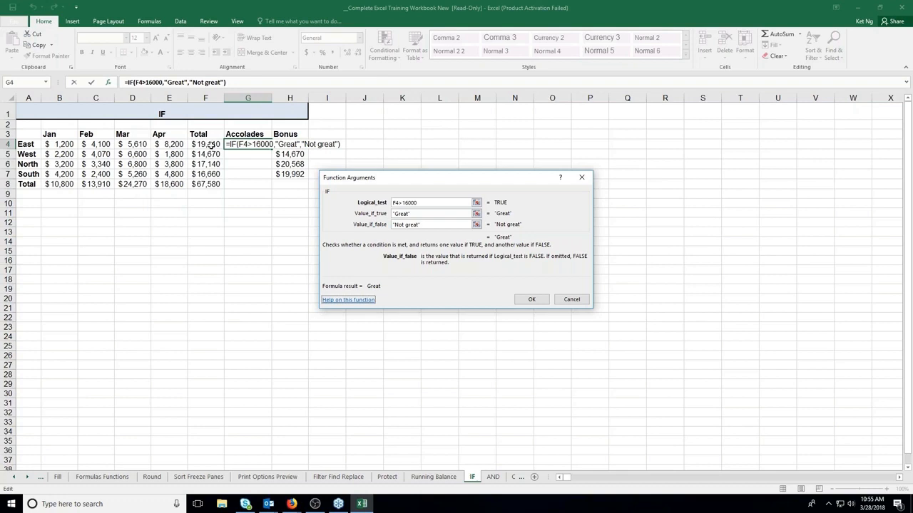
{"action": "left_click", "coordinate": [531, 300]}
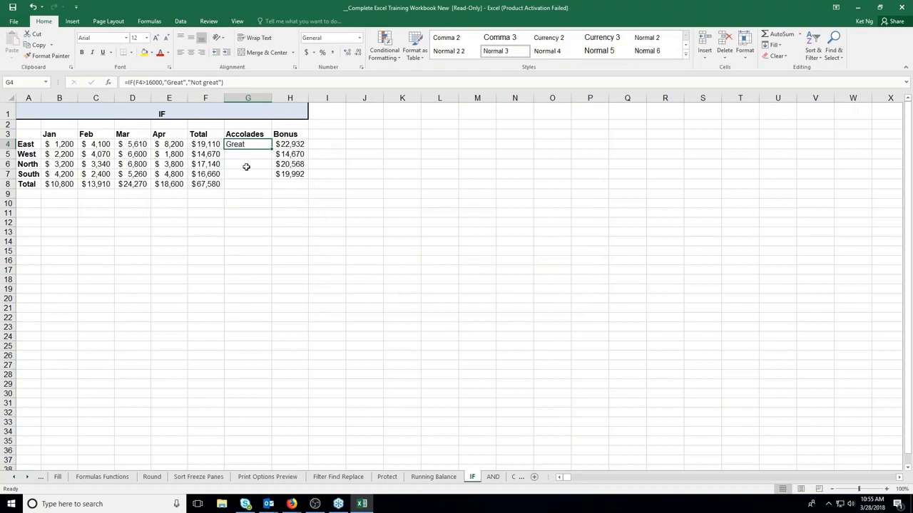
{"action": "mouse_move", "coordinate": [271, 152]}
{"action": "left_mouse_down"}
{"action": "mouse_move", "coordinate": [263, 188]}
{"action": "mouse_move", "coordinate": [271, 149]}
{"action": "left_mouse_up"}
{"action": "left_click_drag", "start_coordinate": [272, 149], "coordinate": [272, 179]}
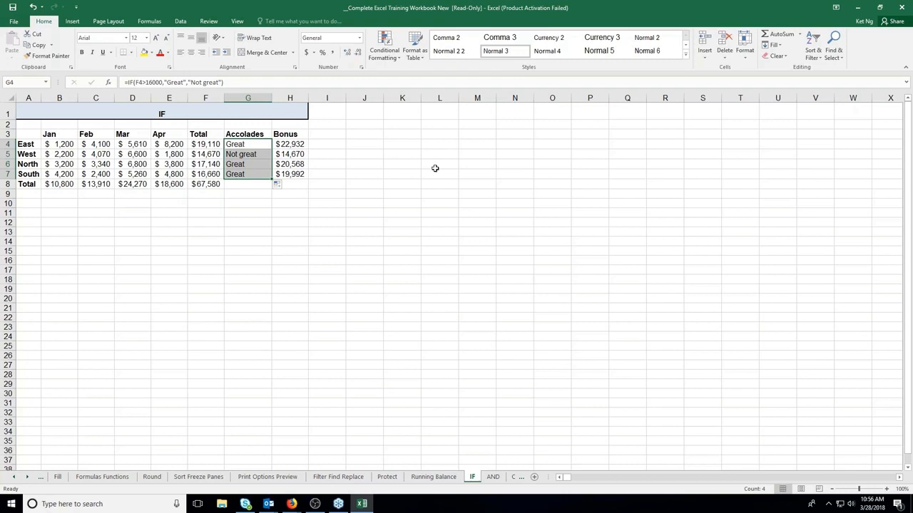
Enter the same first name in cells F13 and G13 below the table as a matching sample pair
{"action": "scroll", "coordinate": [216, 212], "scroll_direction": "down", "scroll_amount": 1}
{"action": "left_click", "coordinate": [201, 195]}
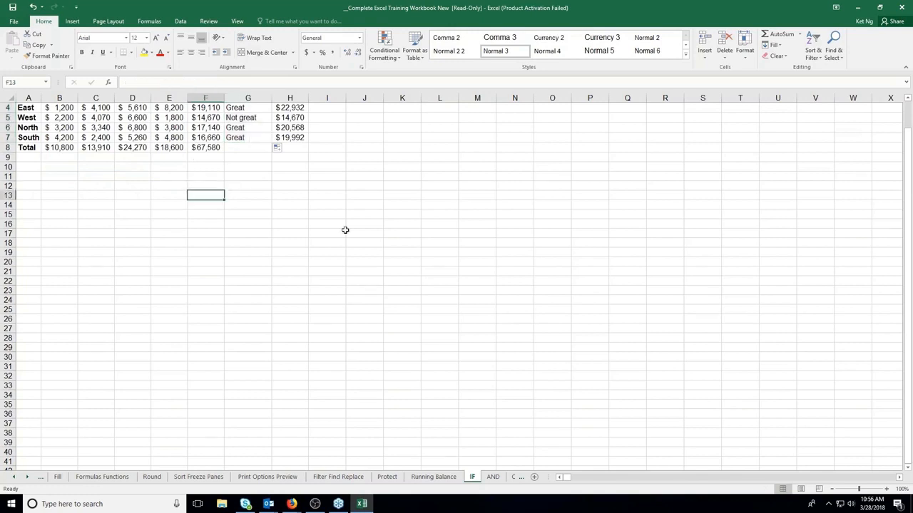
{"action": "type", "text": "San"}
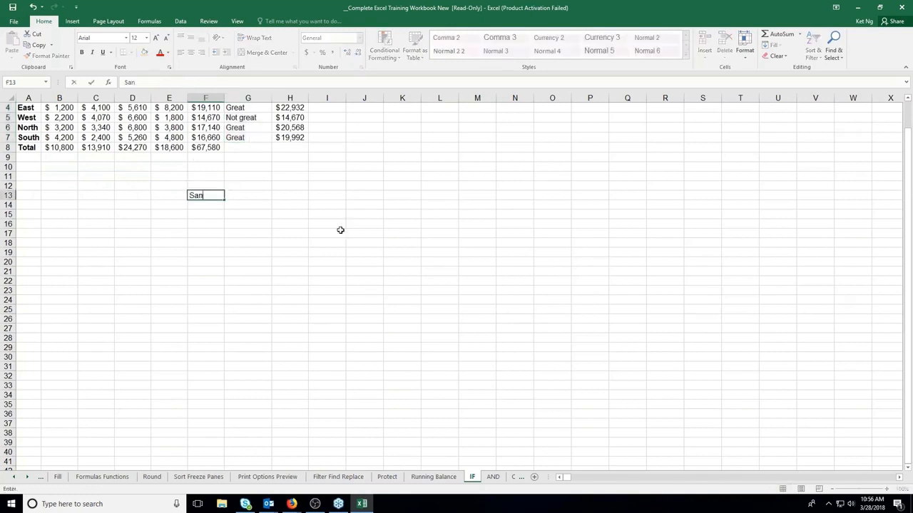
{"action": "type", "text": "dy"}
{"action": "key", "text": "Tab"}
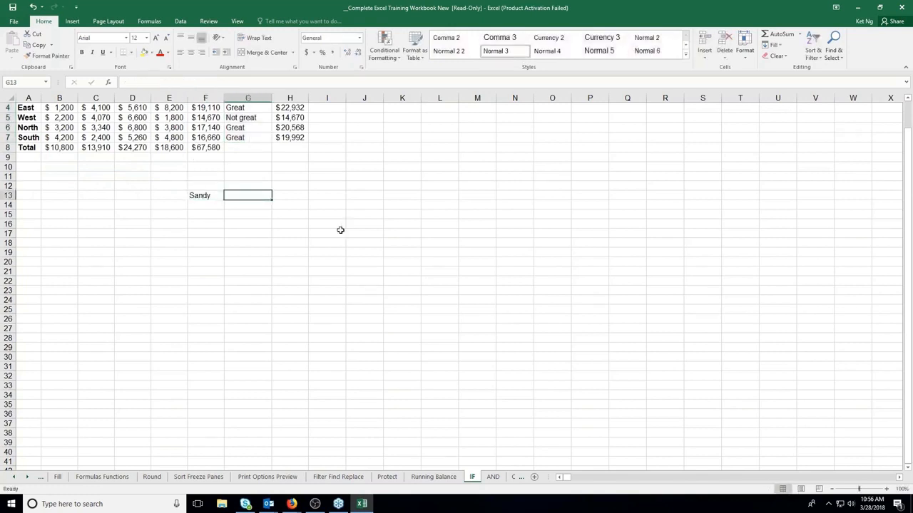
{"action": "type", "text": "Sandy"}
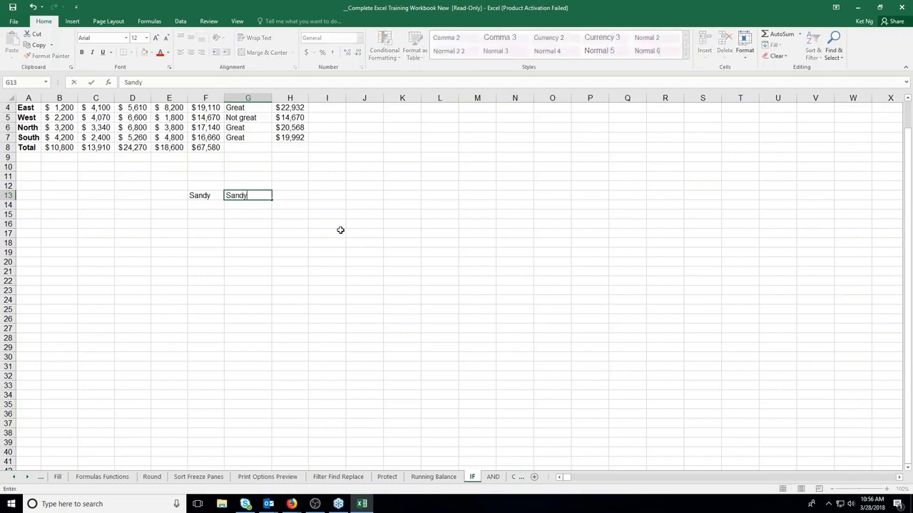
{"action": "key", "text": "Return"}
Enter a different first name in F14 and repeat the row 13 name in G14, and compare the two pairs
{"action": "type", "text": "Roger"}
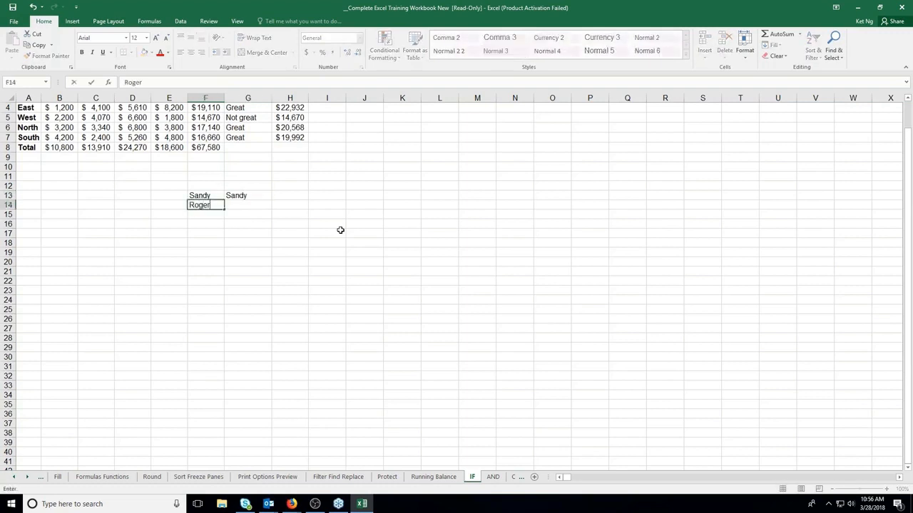
{"action": "key", "text": "Tab"}
{"action": "type", "text": "Sand\\"}
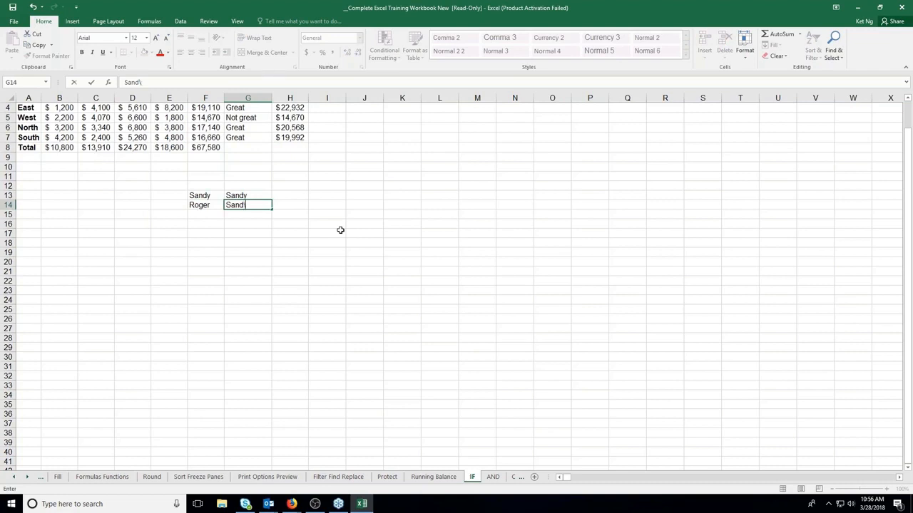
{"action": "key", "text": "BackSpace"}
{"action": "type", "text": "y"}
{"action": "left_click", "coordinate": [297, 193]}
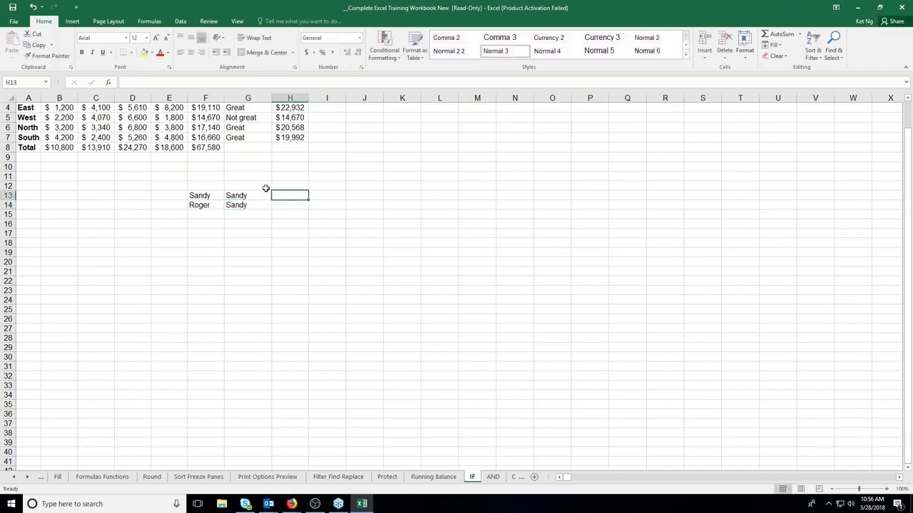
{"action": "left_click", "coordinate": [199, 194]}
{"action": "left_click", "coordinate": [237, 195]}
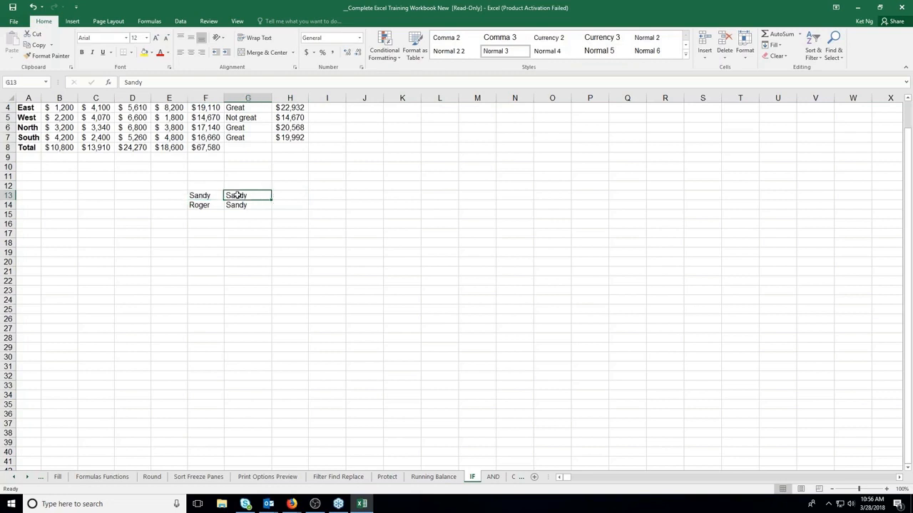
{"action": "left_click", "coordinate": [218, 206]}
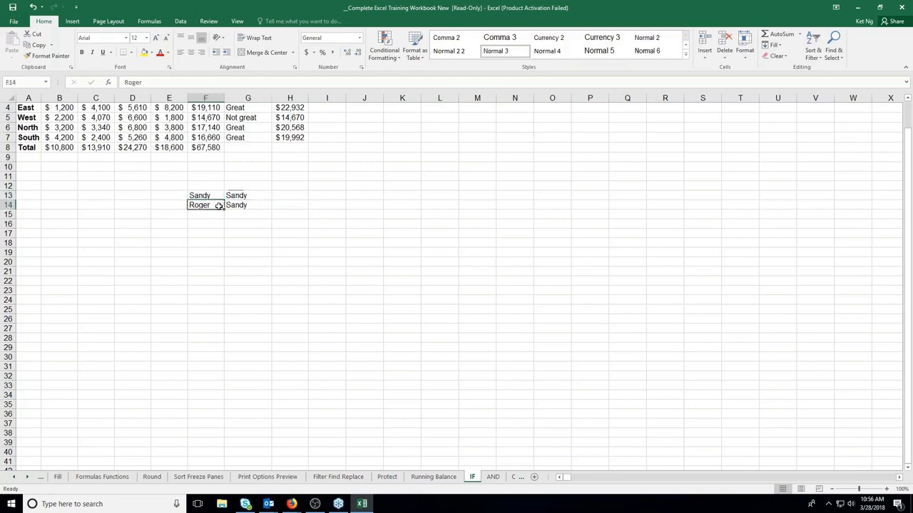
{"action": "key", "text": "Right"}
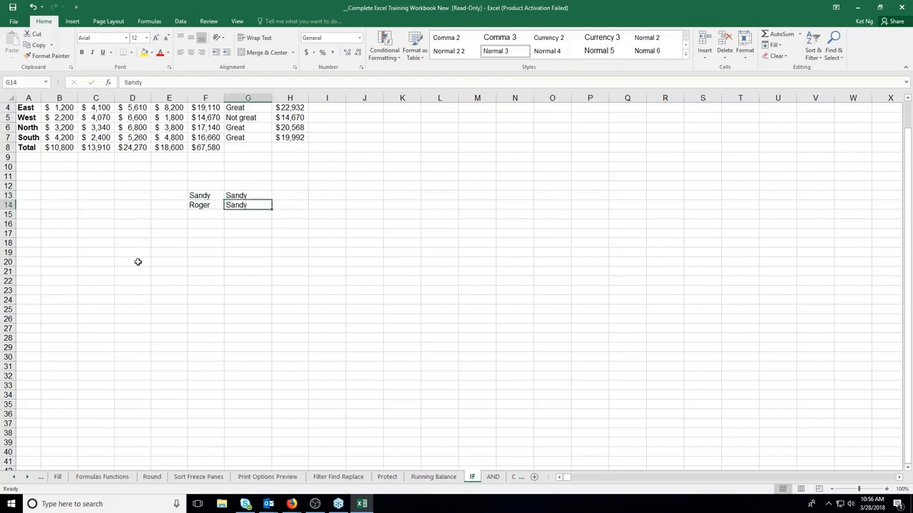
Add a third sample pair of two different first names in cells F15 and G15
{"action": "left_click", "coordinate": [203, 214]}
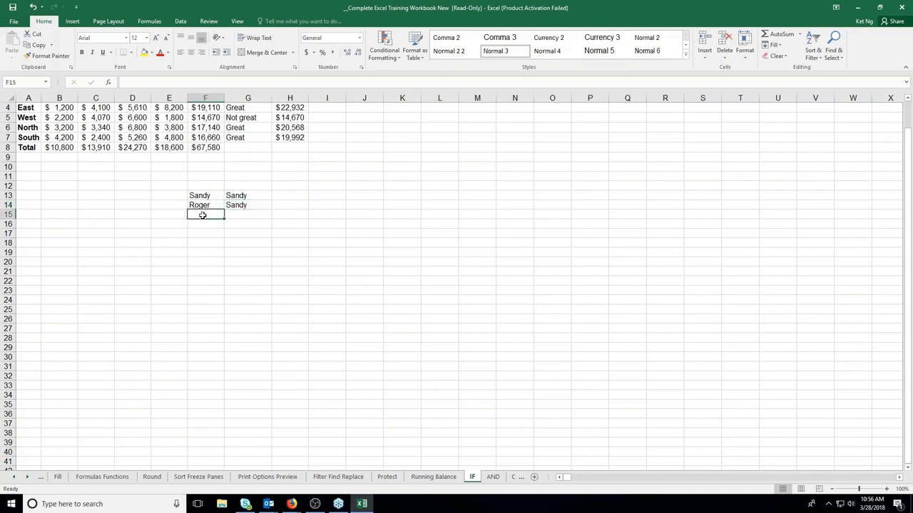
{"action": "type", "text": "Tim"}
{"action": "key", "text": "Right"}
{"action": "type", "text": "J"}
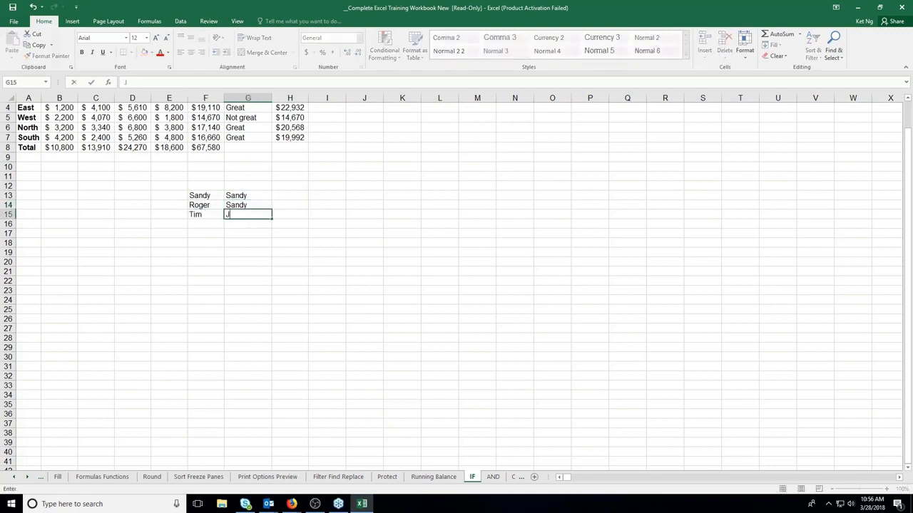
{"action": "type", "text": "oe"}
{"action": "key", "text": "Return"}
Repeat the first name from F15 in both F16 and G16, correcting the misspelling in G16
{"action": "type", "text": "Tim"}
{"action": "key", "text": "Tab"}
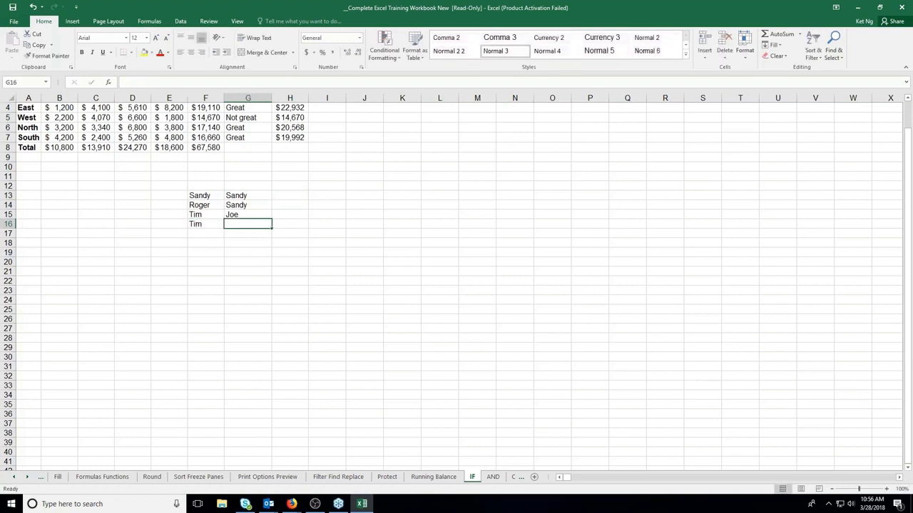
{"action": "type", "text": "Time"}
{"action": "key", "text": "Return"}
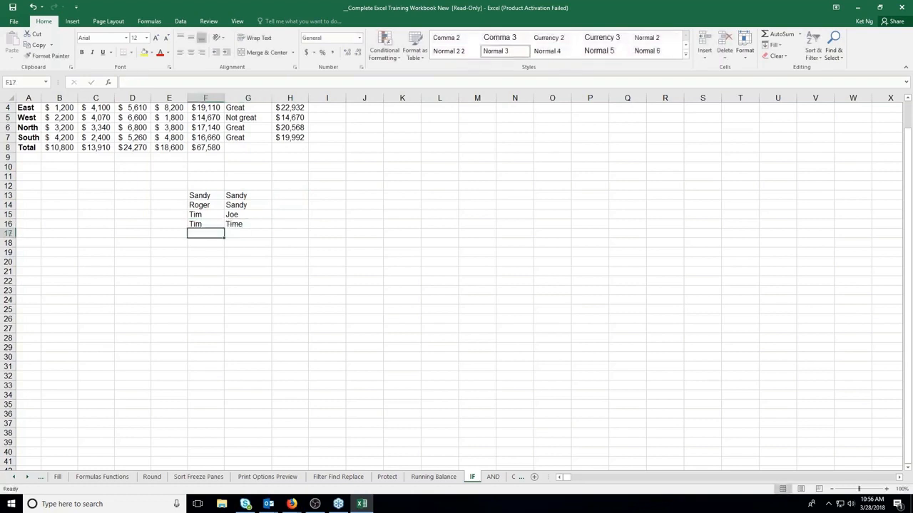
{"action": "double_click", "coordinate": [238, 224]}
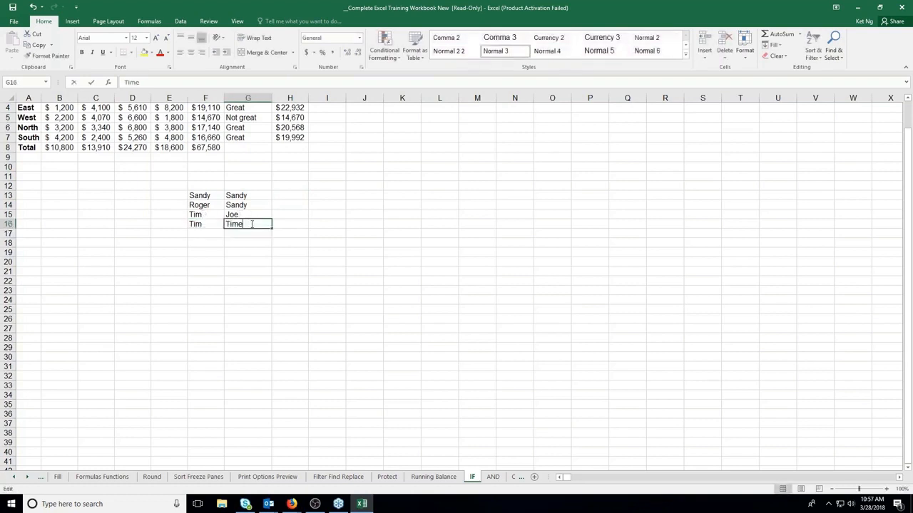
{"action": "type", "text": "\\"}
{"action": "key", "text": "Return"}
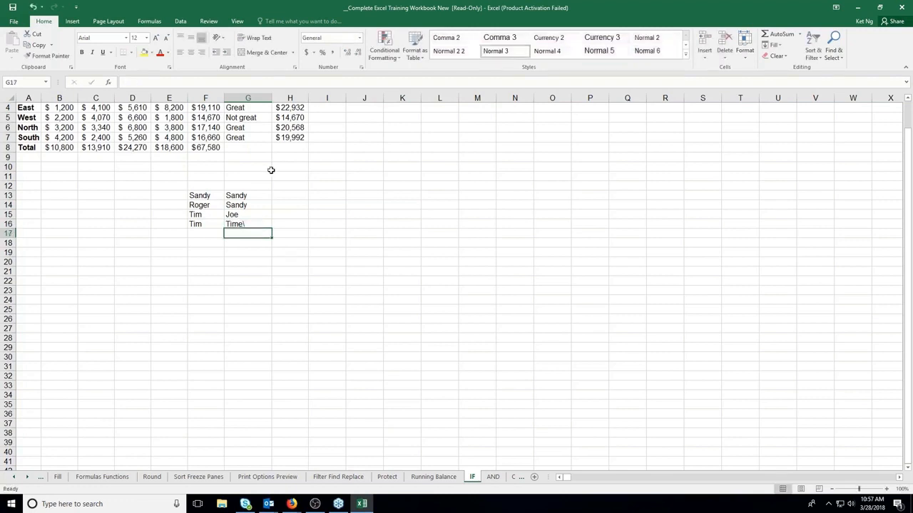
{"action": "left_click", "coordinate": [257, 224]}
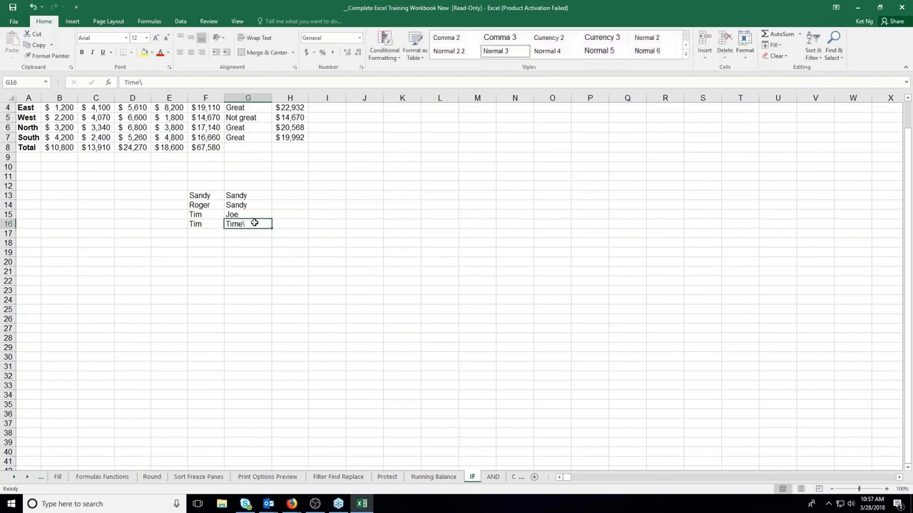
{"action": "double_click", "coordinate": [254, 223]}
{"action": "key", "text": "BackSpace"}
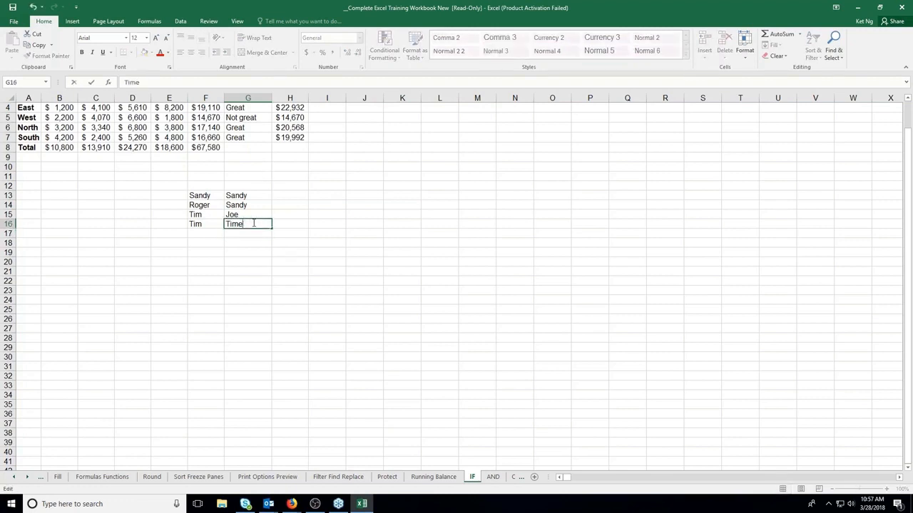
{"action": "key", "text": "BackSpace"}
Start an IF formula in H13 that tests whether F13 equals G13
{"action": "left_click", "coordinate": [288, 198]}
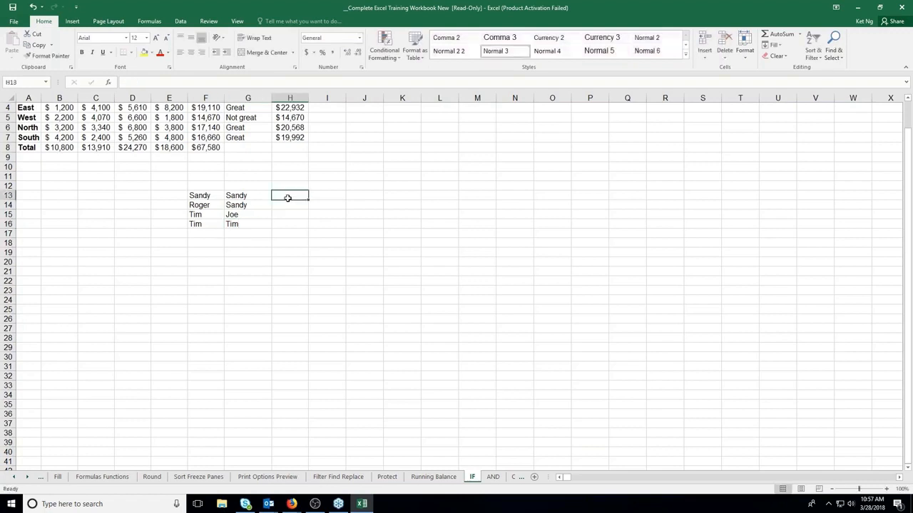
{"action": "type", "text": "=if"}
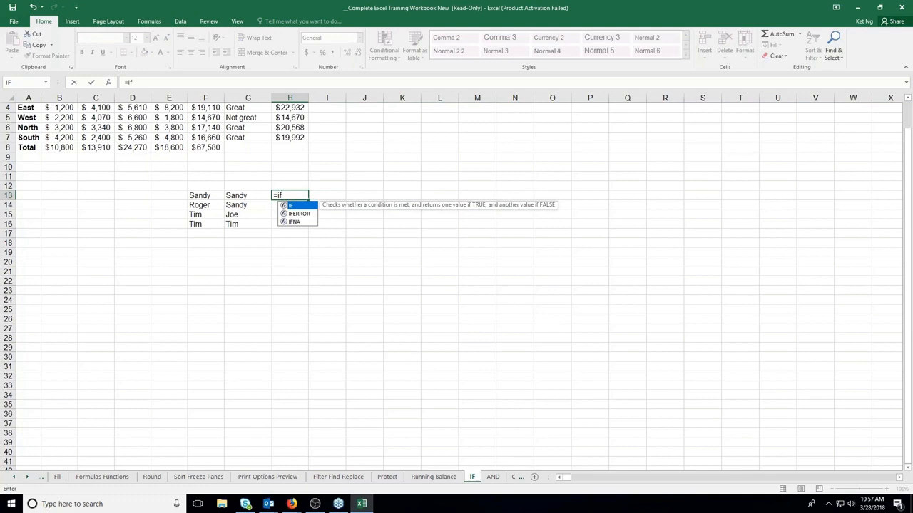
{"action": "type", "text": "("}
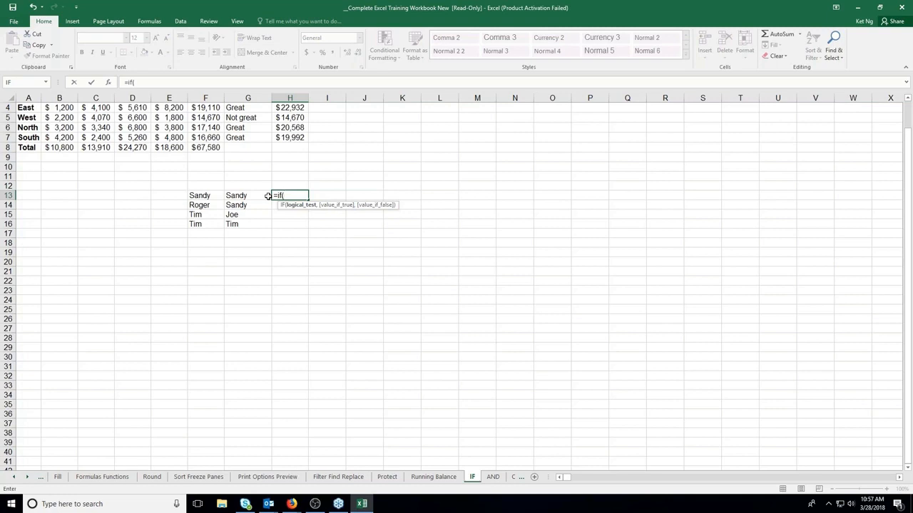
{"action": "left_click", "coordinate": [211, 198]}
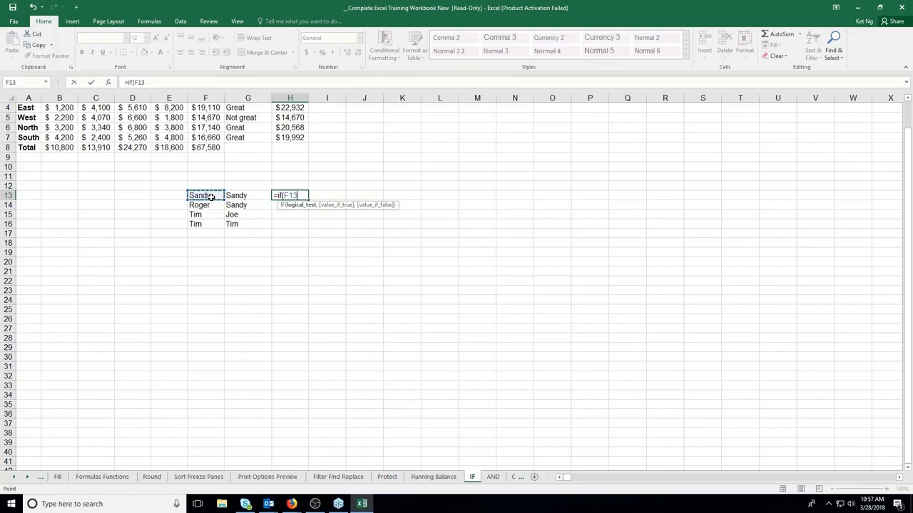
{"action": "type", "text": "="}
{"action": "left_click", "coordinate": [237, 194]}
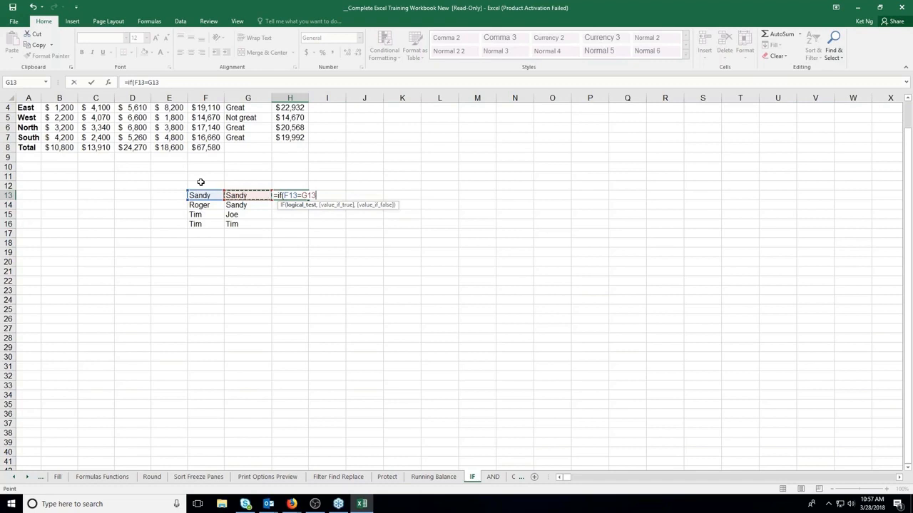
{"action": "type", "text": ","}
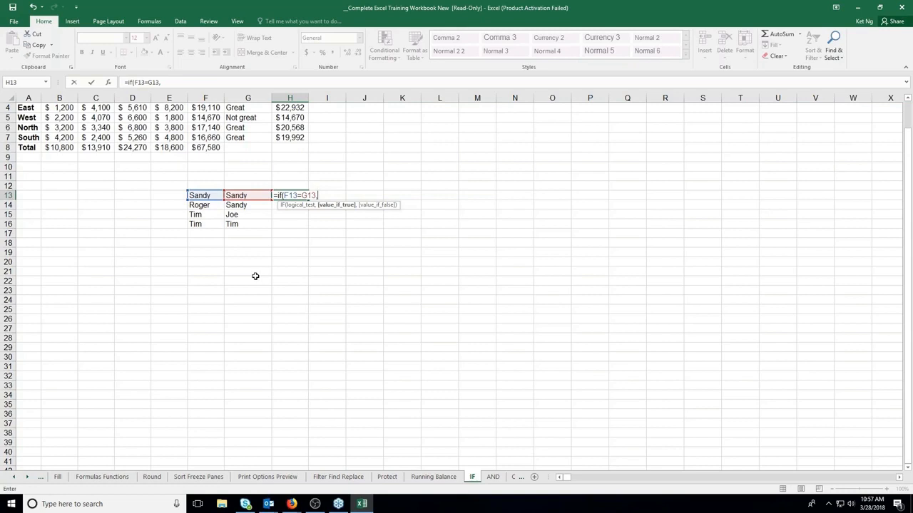
Complete the H13 formula to return empty text when true and "Do Not Match" when false, and fill it down to H16
{"action": "type", "text": "\"\""}
{"action": "type", "text": ","}
{"action": "type", "text": "Do Not "}
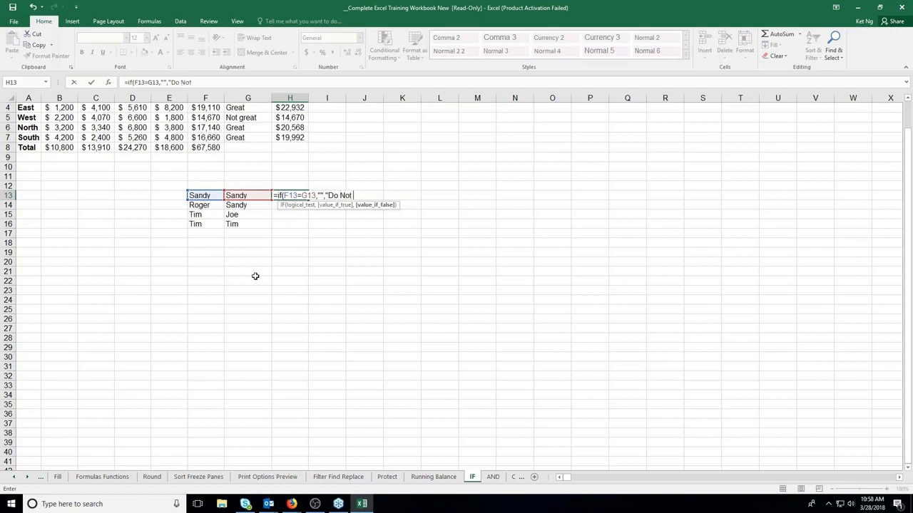
{"action": "type", "text": "Match\")"}
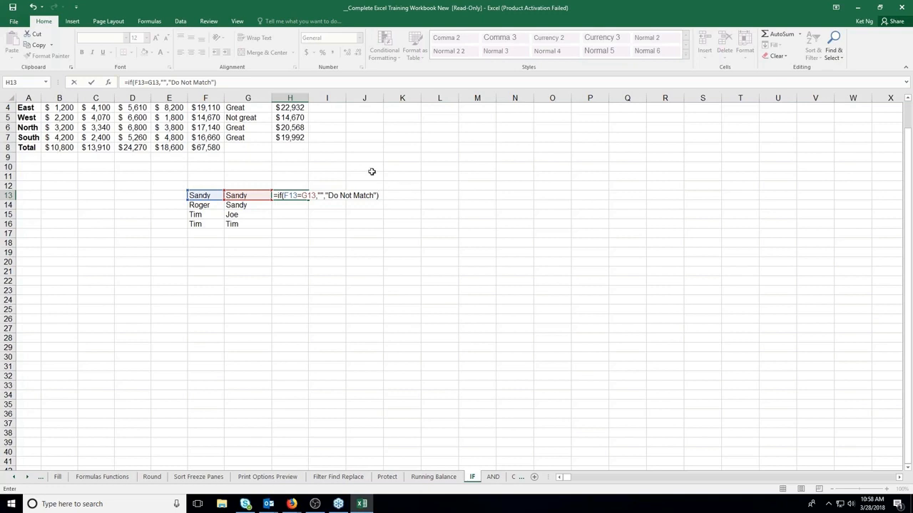
{"action": "key", "text": "Return"}
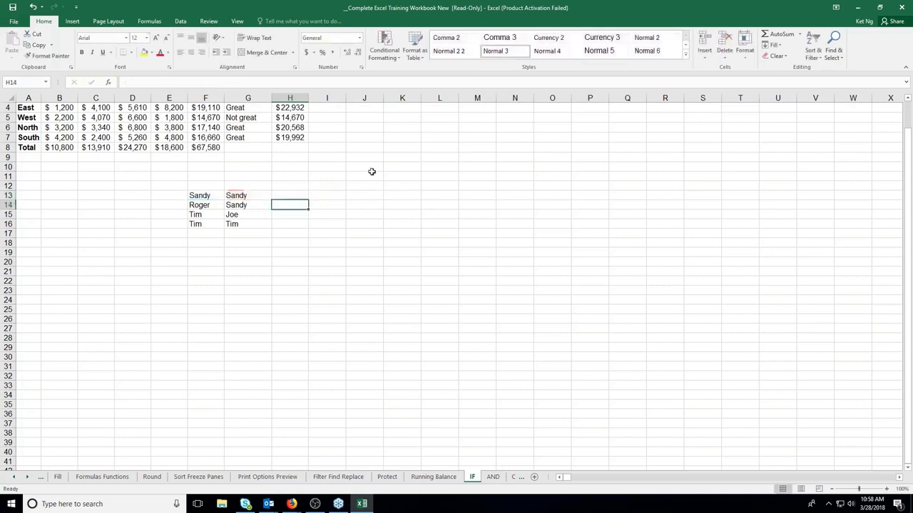
{"action": "left_click", "coordinate": [298, 198]}
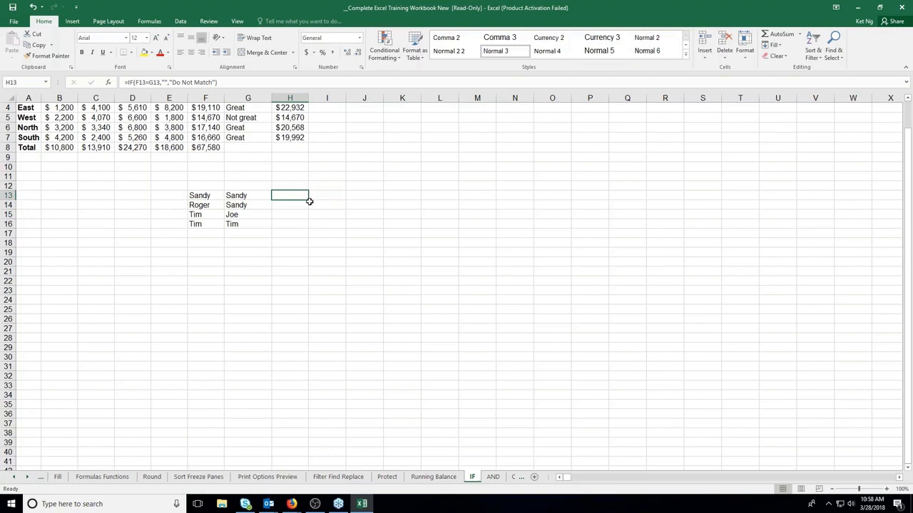
{"action": "left_click_drag", "start_coordinate": [309, 201], "coordinate": [309, 229]}
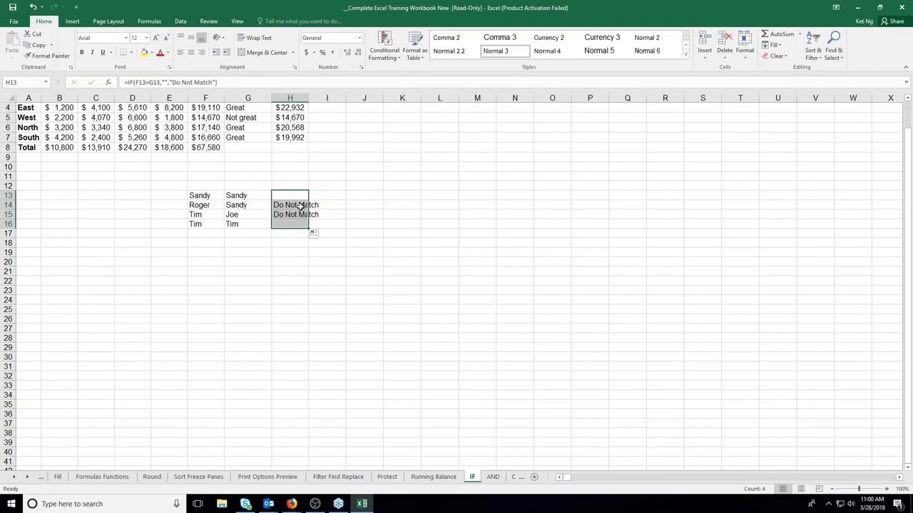
Examine the East row's Bonus formula in H4 and compare it with the Accolades formula in G4
{"action": "left_click", "coordinate": [290, 108]}
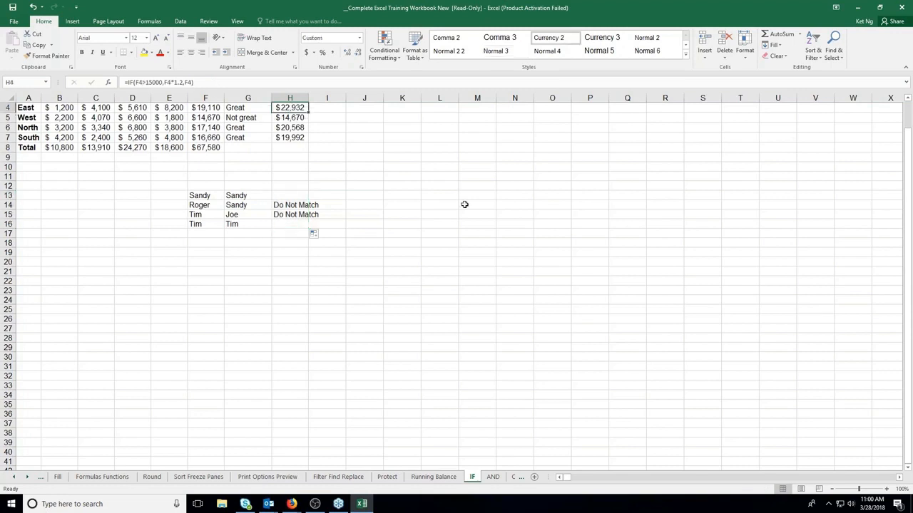
{"action": "scroll", "coordinate": [471, 212], "scroll_direction": "up", "scroll_amount": 1}
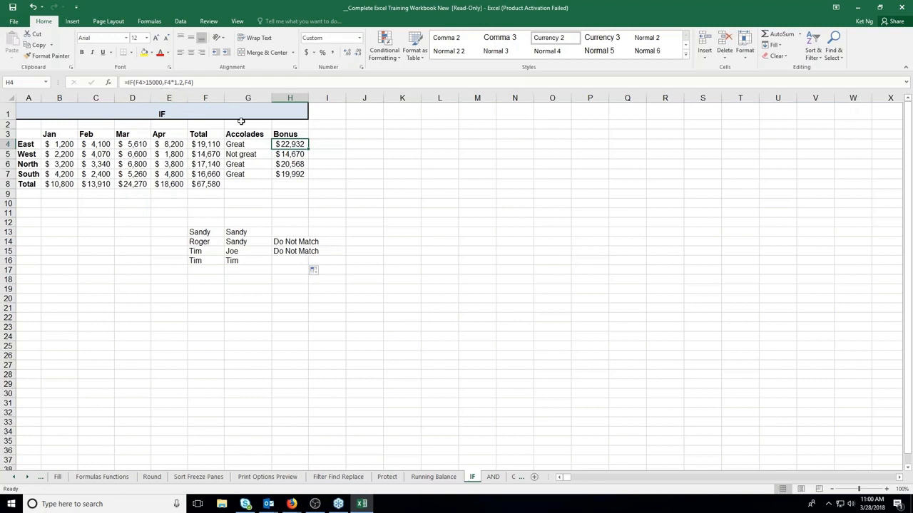
{"action": "double_click", "coordinate": [290, 144]}
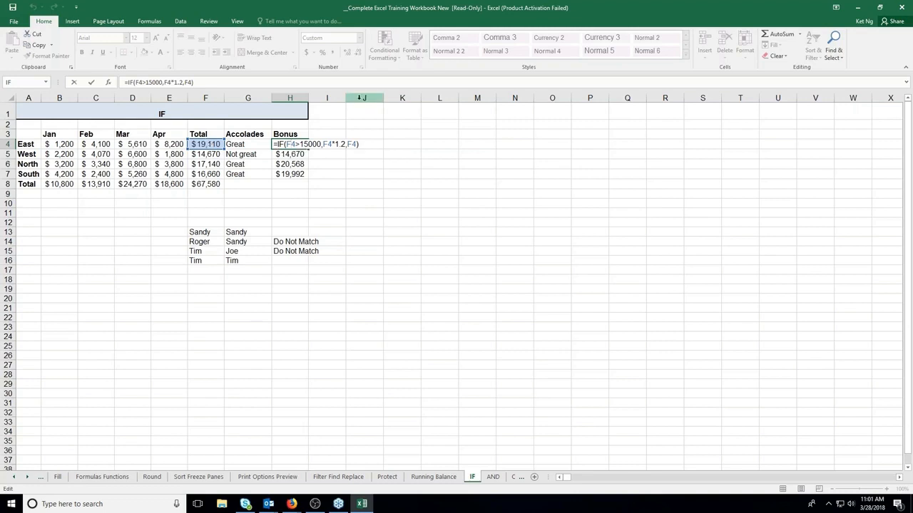
{"action": "key", "text": "Return"}
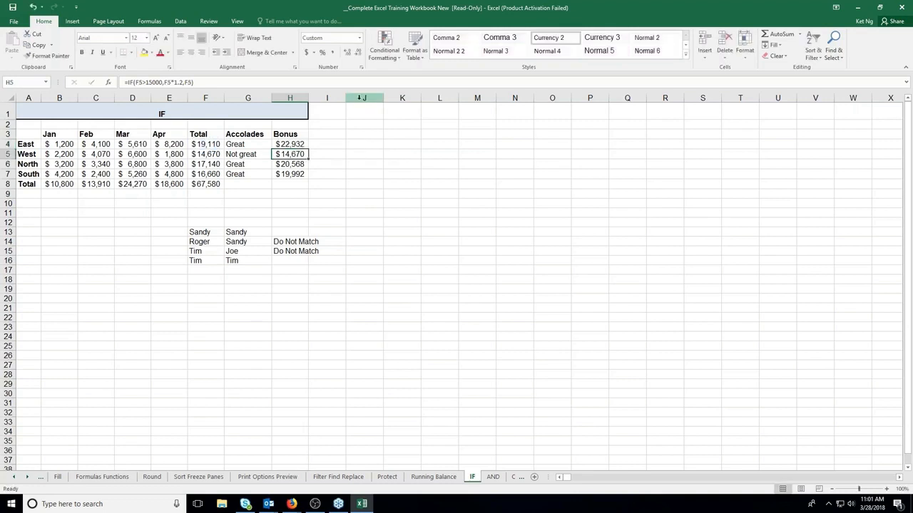
{"action": "left_click", "coordinate": [298, 146]}
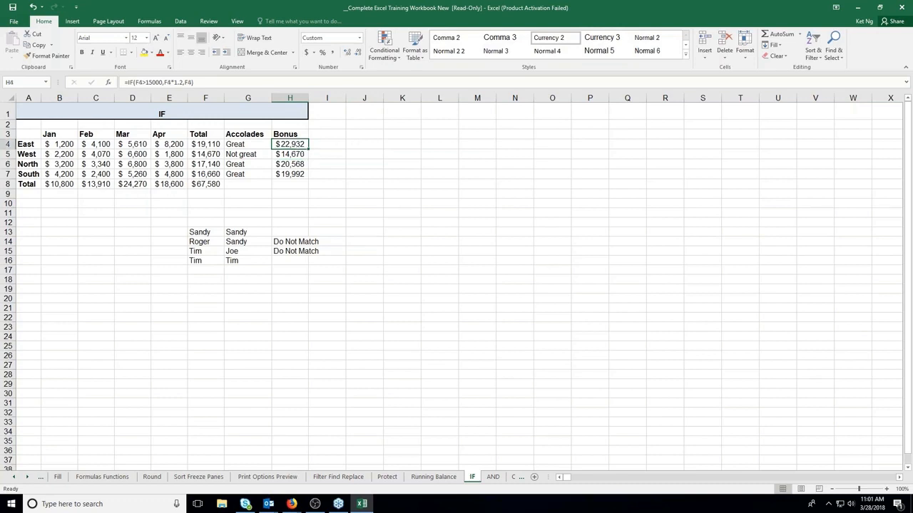
{"action": "left_click", "coordinate": [250, 143]}
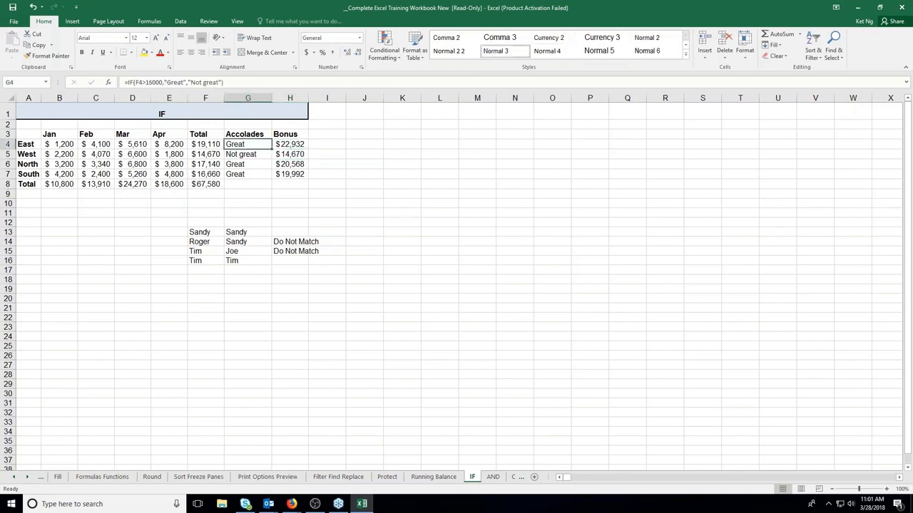
{"action": "left_click", "coordinate": [303, 144]}
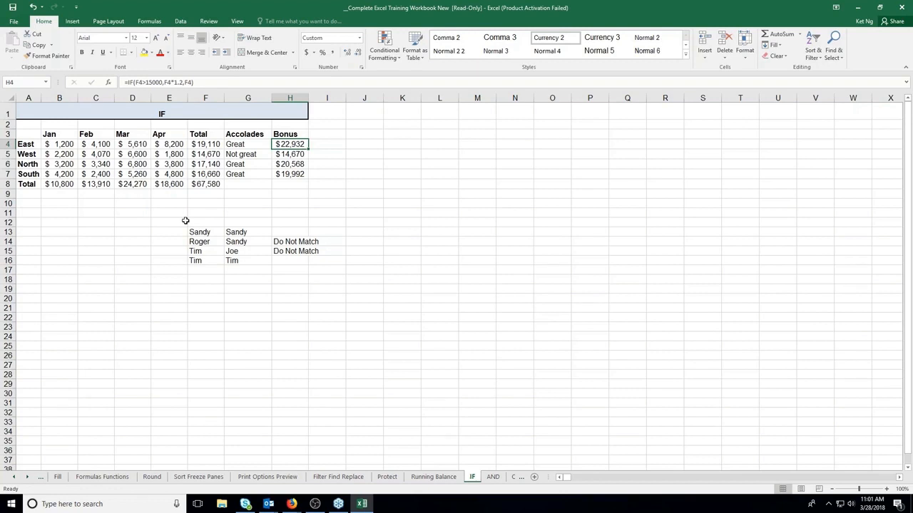
Wrap the F4>16000 test of the Accolades formula in G4 in an AND function
{"action": "left_click", "coordinate": [235, 146]}
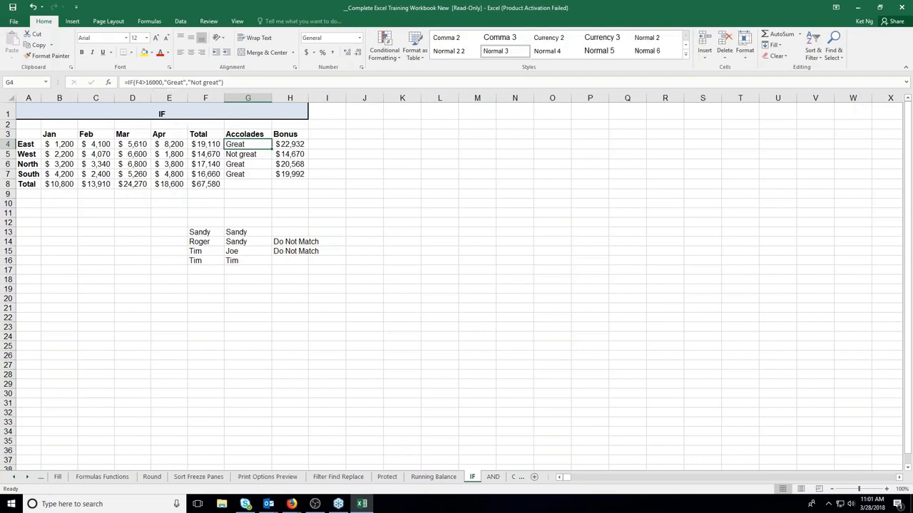
{"action": "left_click", "coordinate": [137, 83]}
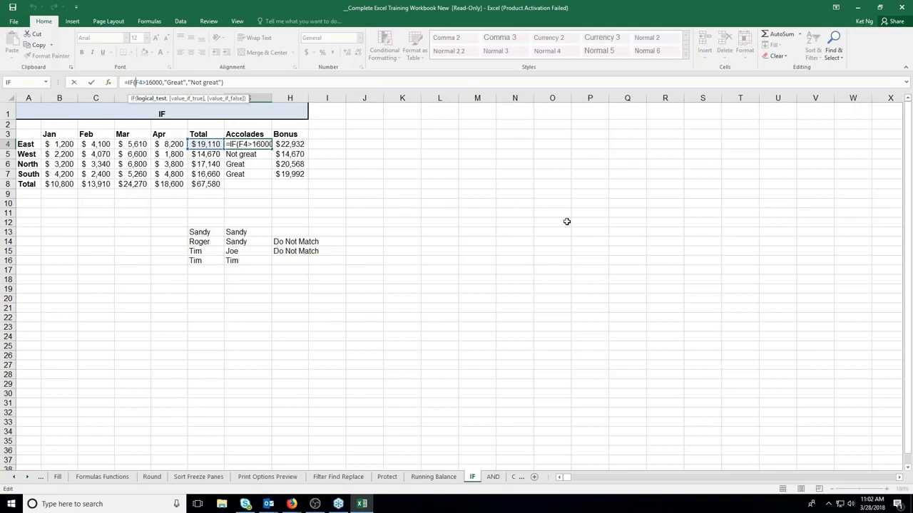
{"action": "type", "text": "And"}
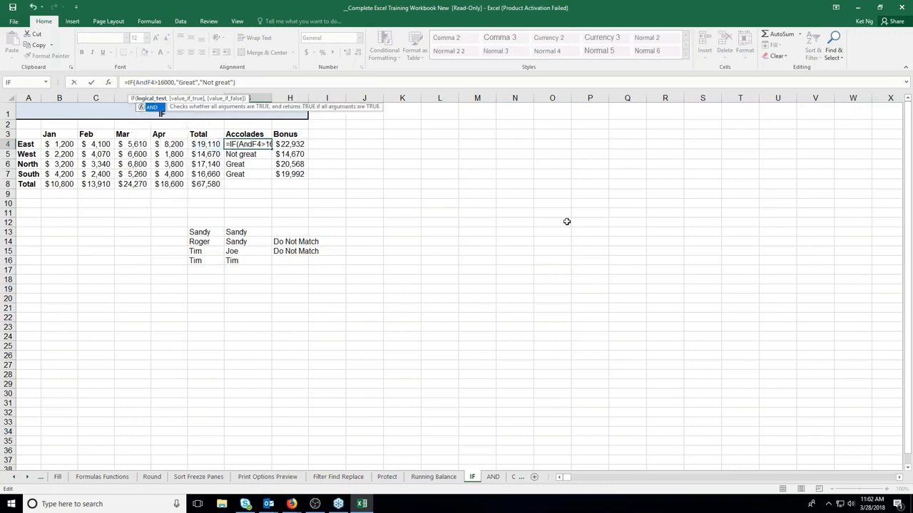
{"action": "type", "text": "("}
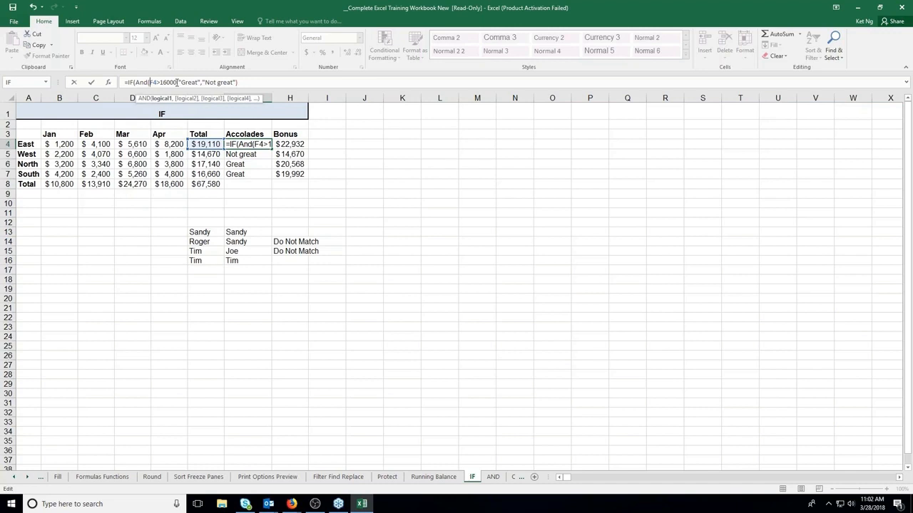
{"action": "left_click", "coordinate": [177, 82]}
{"action": "type", "text": ")"}
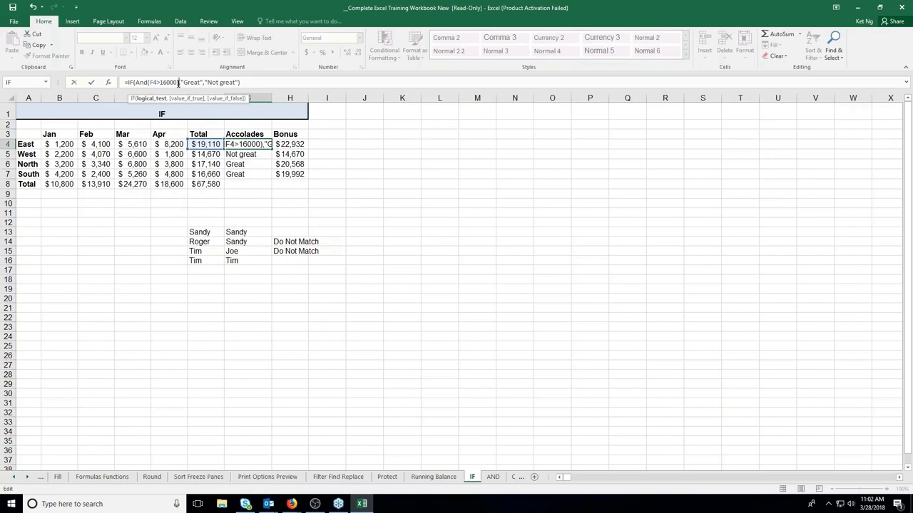
Add E4>5000 as the second AND condition in the G4 formula and fill the formula down to G7
{"action": "left_click", "coordinate": [177, 82]}
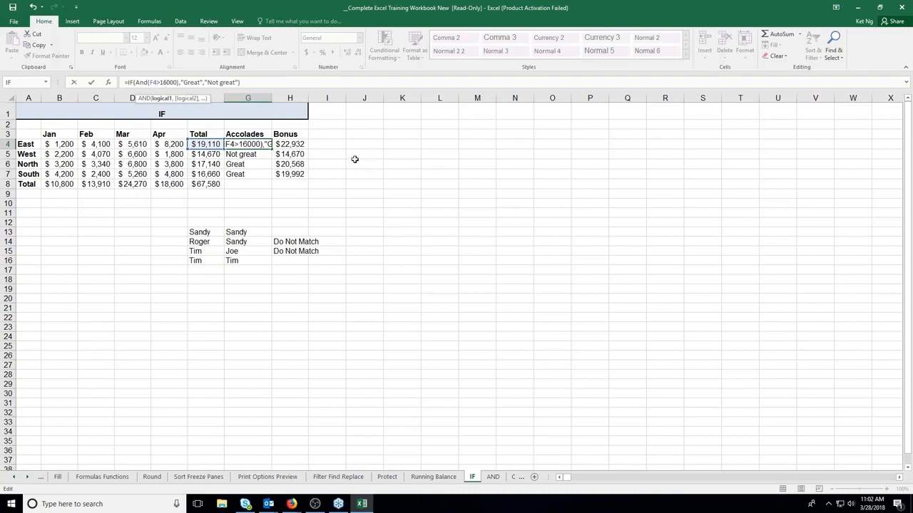
{"action": "type", "text": ","}
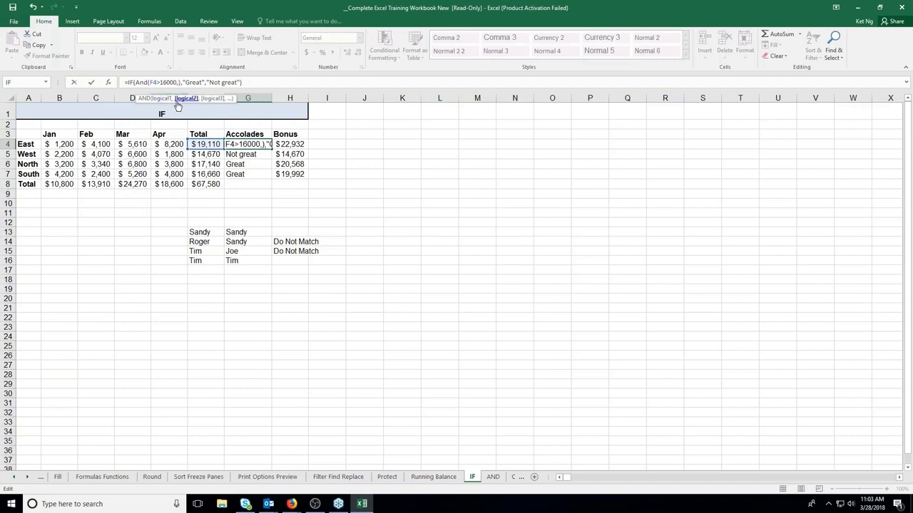
{"action": "left_click", "coordinate": [172, 145]}
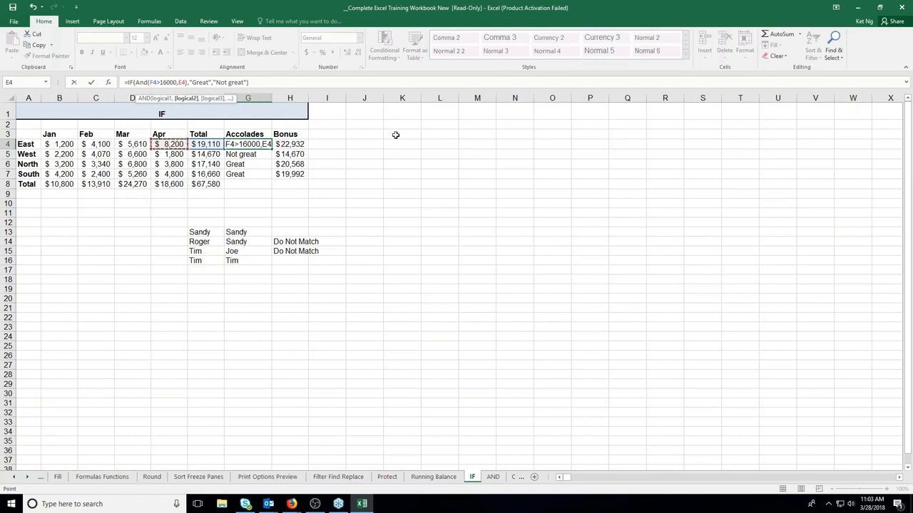
{"action": "type", "text": ">"}
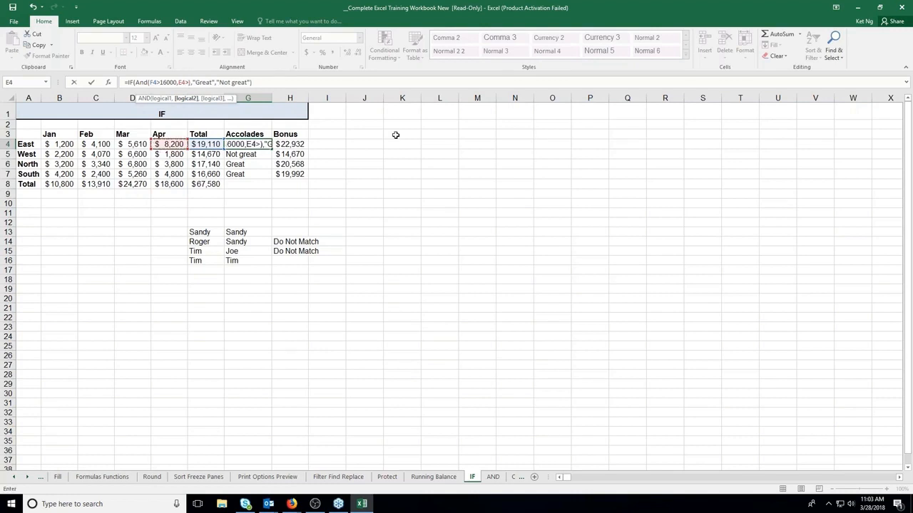
{"action": "type", "text": "5000"}
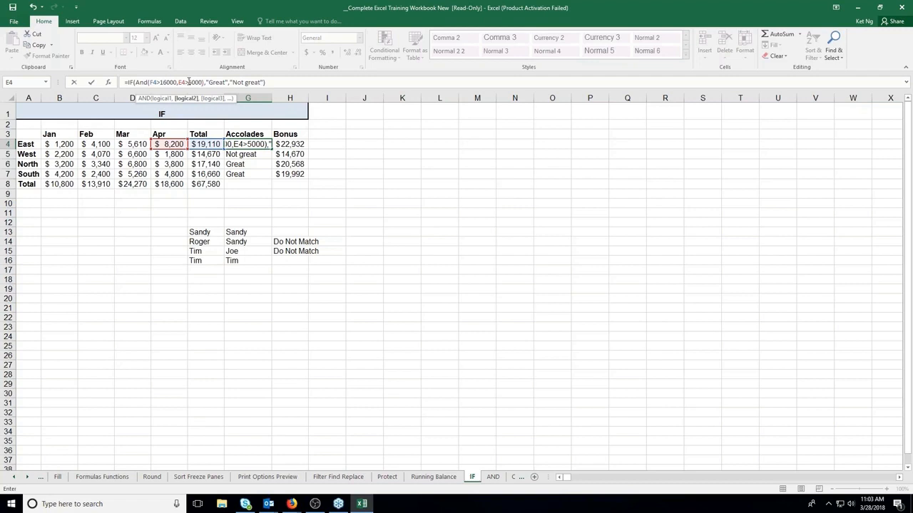
{"action": "key", "text": "Return"}
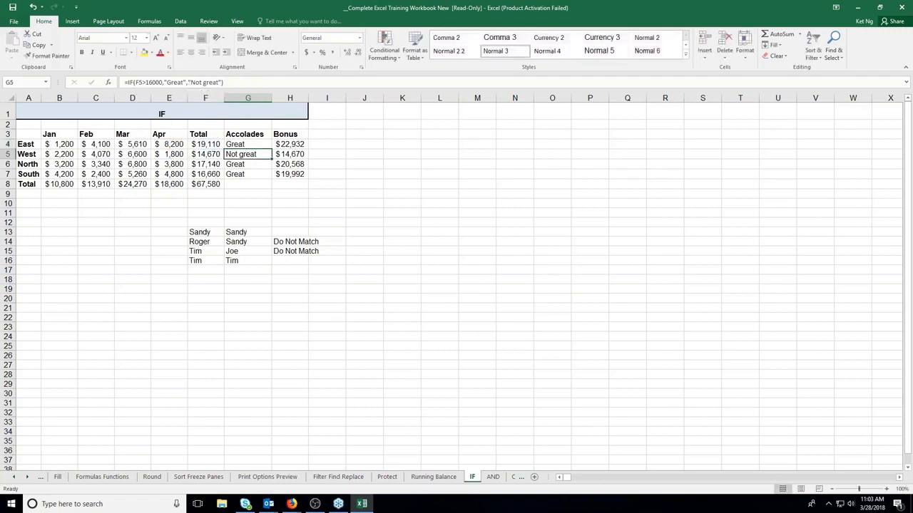
{"action": "left_click", "coordinate": [266, 144]}
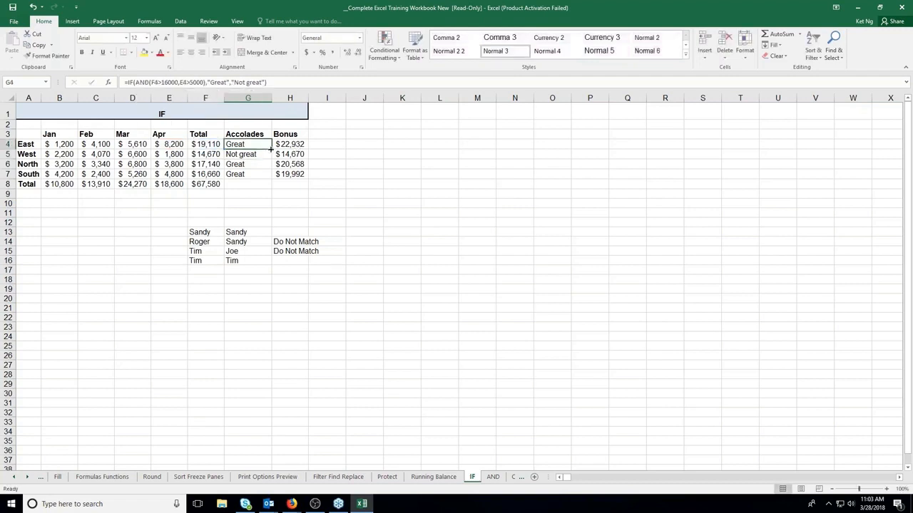
{"action": "left_click_drag", "start_coordinate": [272, 149], "coordinate": [272, 180]}
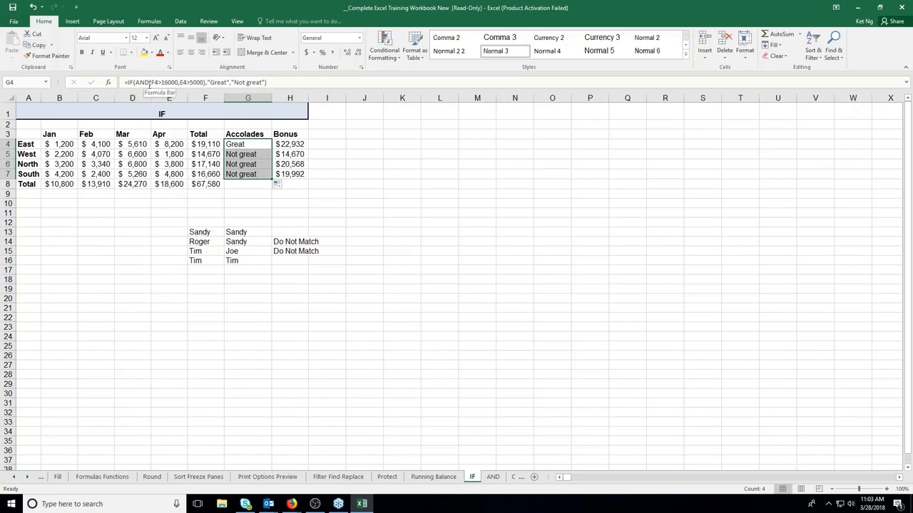
Replace the AND function with OR in the East row's Accolades formula in G4
{"action": "left_click_drag", "start_coordinate": [149, 82], "coordinate": [137, 82]}
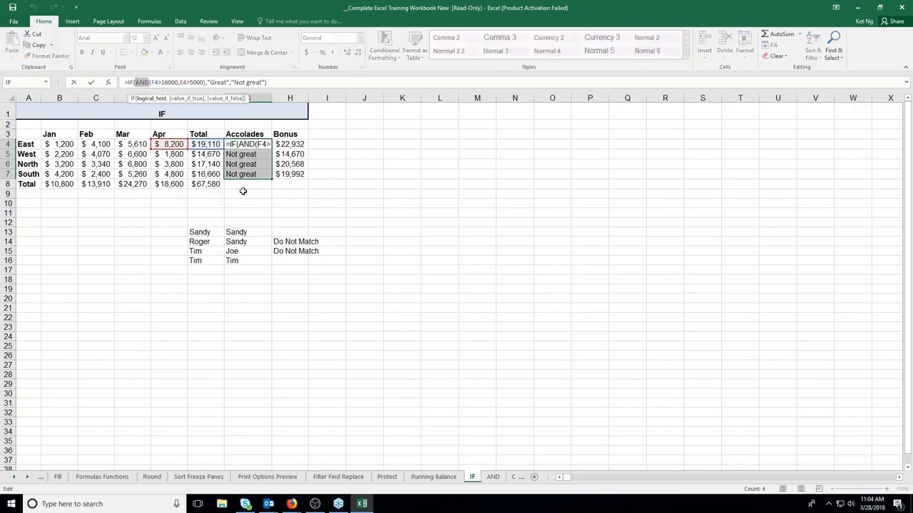
{"action": "type", "text": "or"}
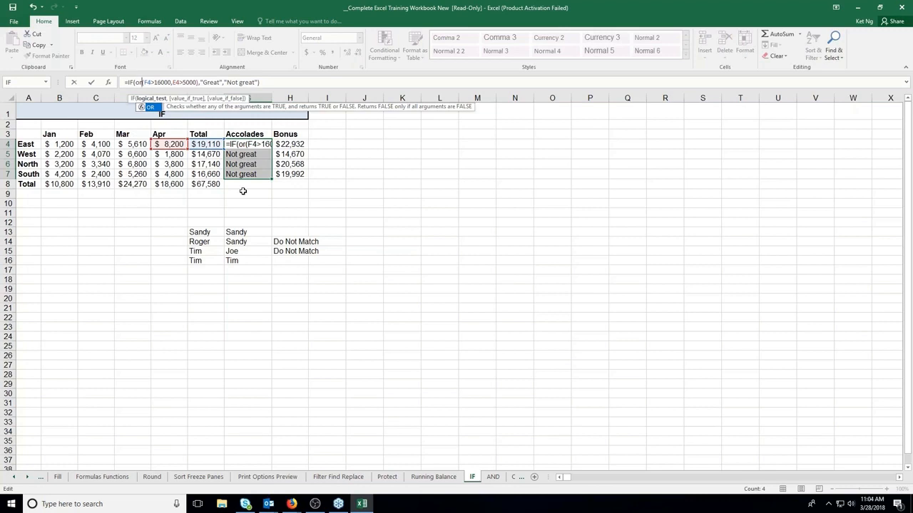
{"action": "key", "text": "Return"}
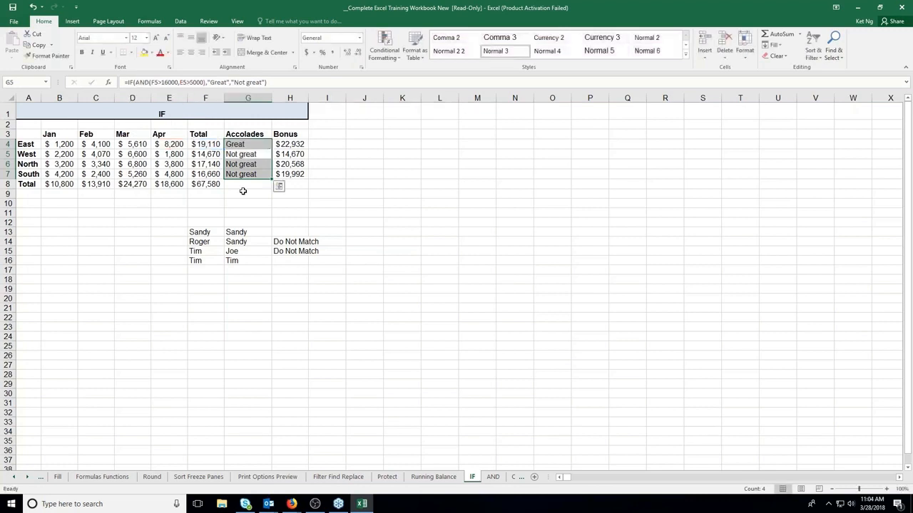
{"action": "left_click", "coordinate": [150, 83]}
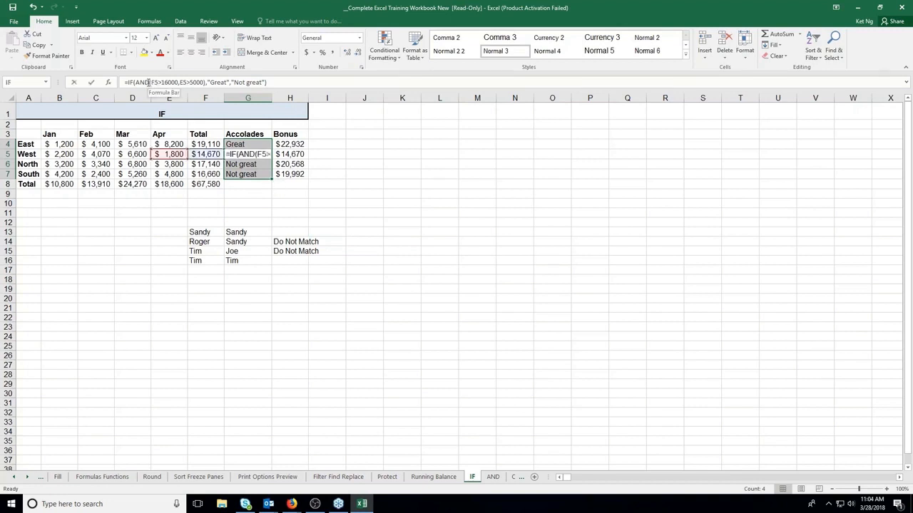
{"action": "double_click", "coordinate": [142, 83]}
{"action": "left_click", "coordinate": [246, 142]}
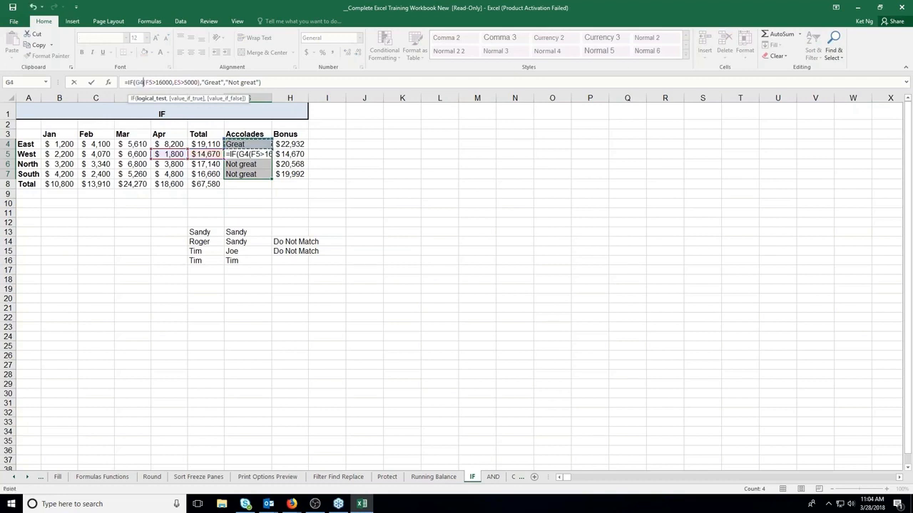
{"action": "key", "text": "Escape"}
Fill the OR-based Accolades formula from G4 down to G7 and check the East row's Total and Apr cells
{"action": "left_click", "coordinate": [249, 145]}
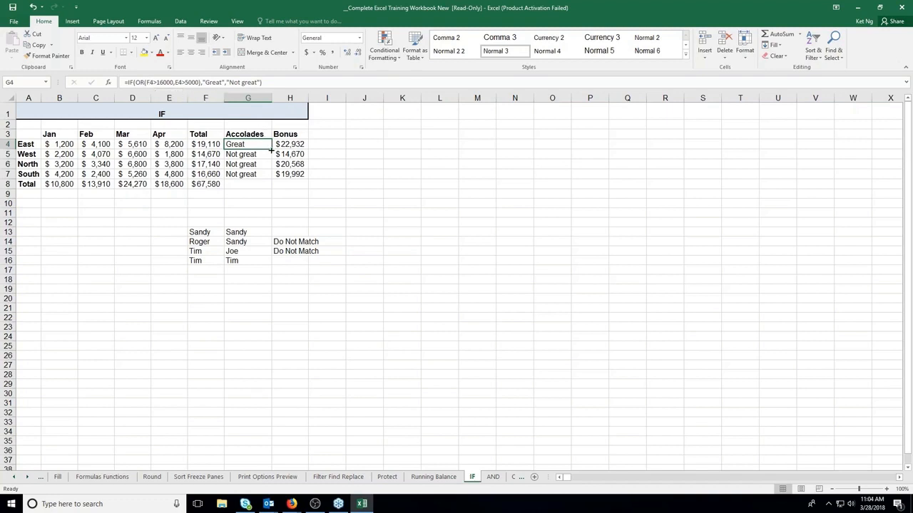
{"action": "left_click_drag", "start_coordinate": [271, 149], "coordinate": [272, 179]}
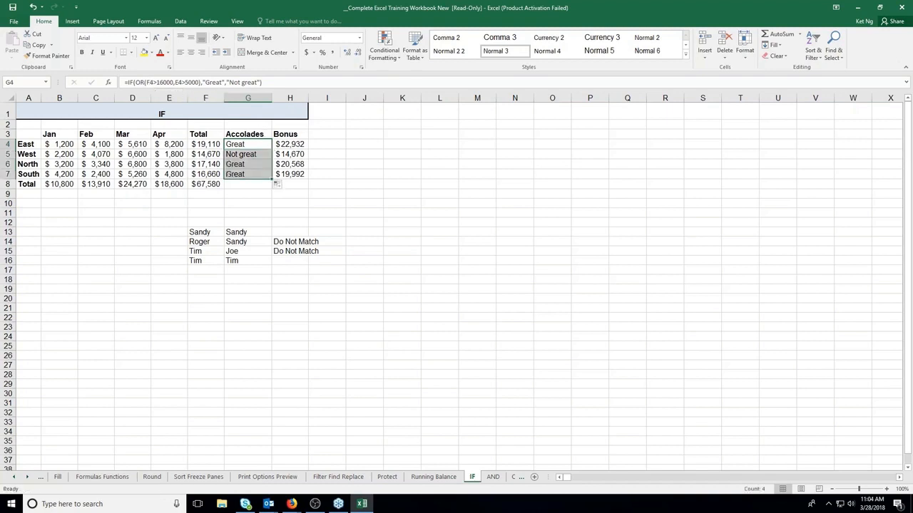
{"action": "left_click", "coordinate": [211, 144]}
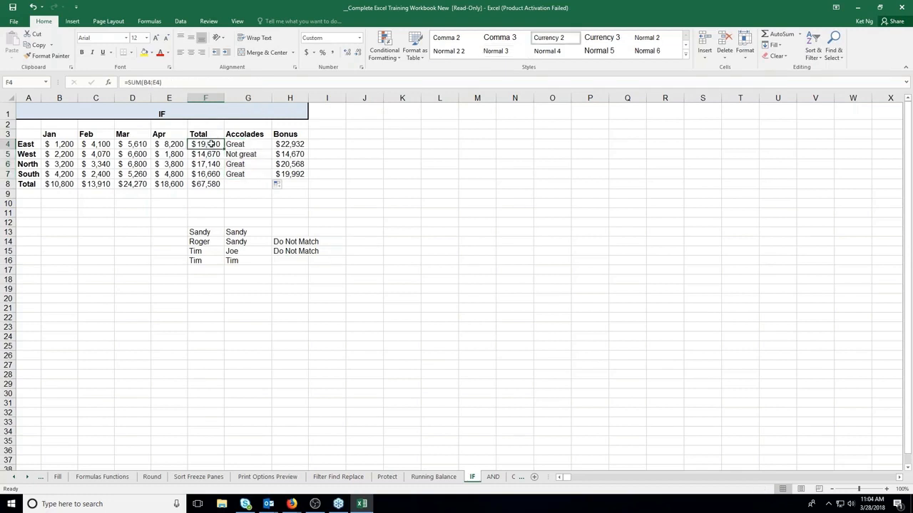
{"action": "left_click", "coordinate": [172, 144]}
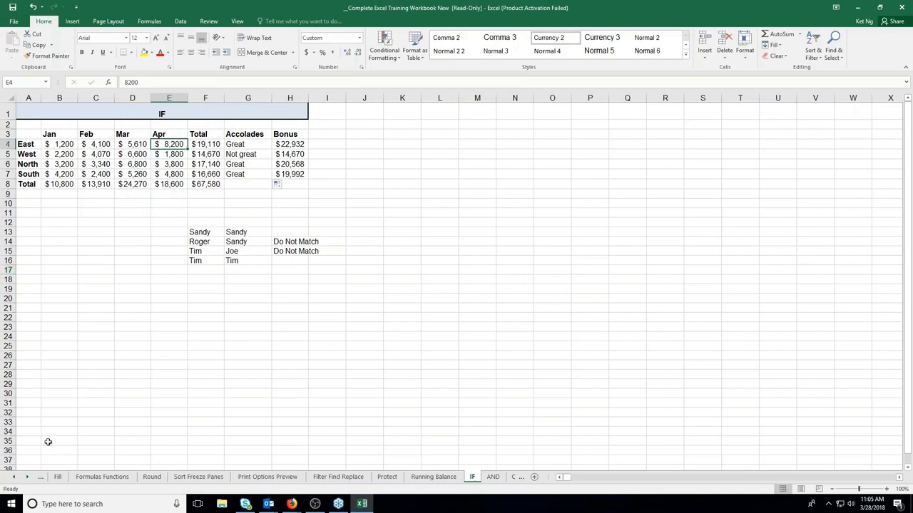
Switch to the VLookup SumIf sheet
{"action": "right_click", "coordinate": [20, 479]}
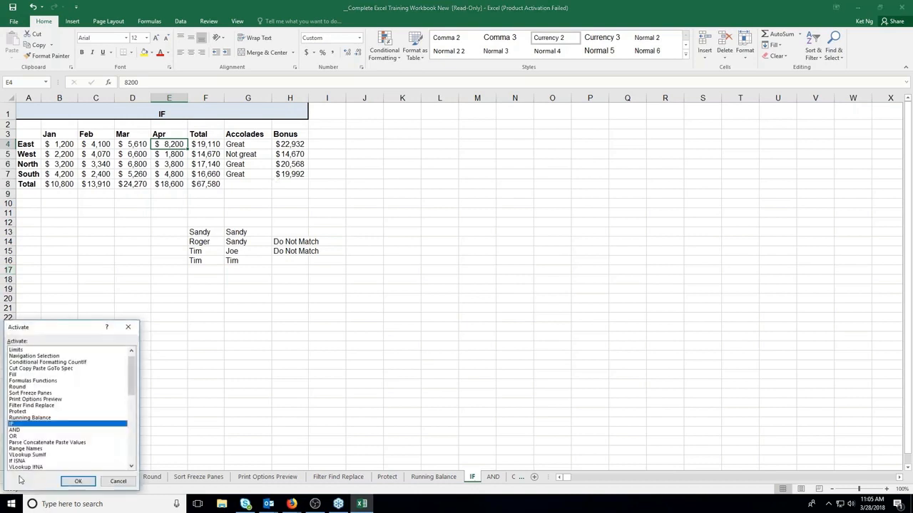
{"action": "left_click", "coordinate": [19, 455]}
{"action": "double_click", "coordinate": [18, 455]}
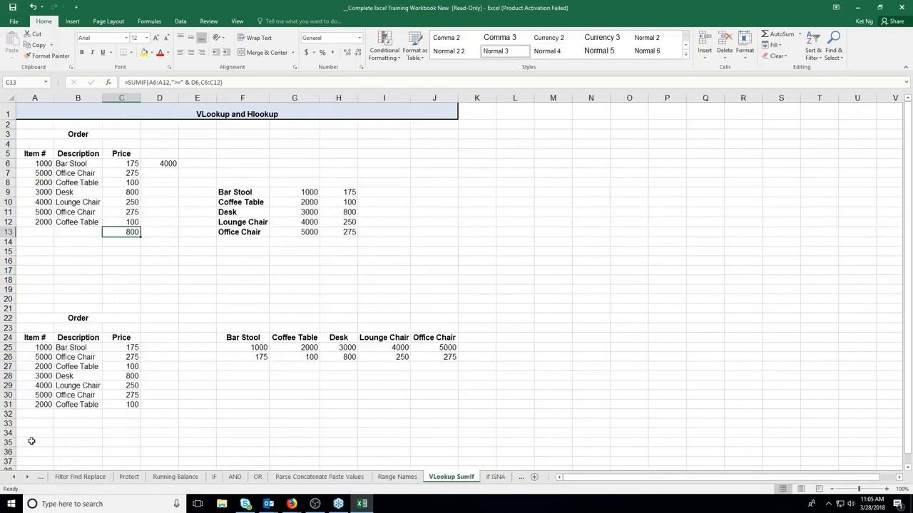
{"action": "key", "text": "Return"}
{"action": "left_click", "coordinate": [127, 296]}
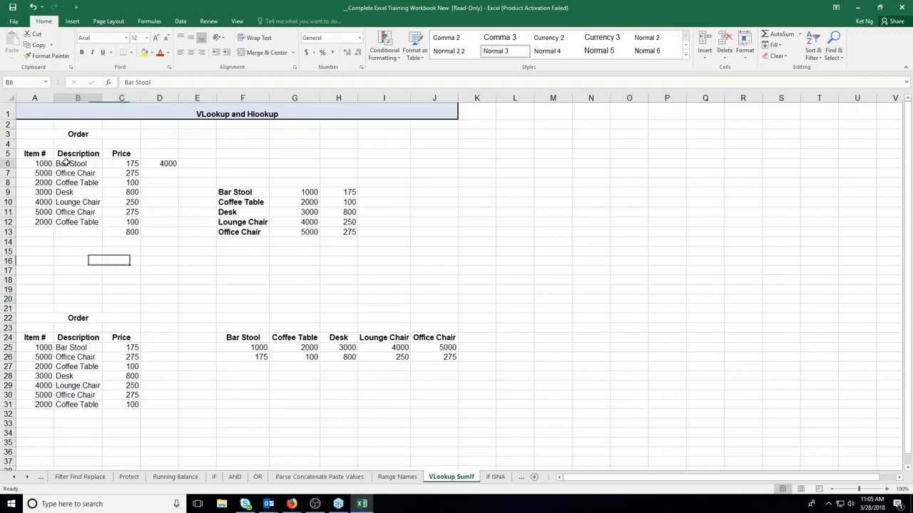
Examine how the Item # and Price formulas in A6 and C6 look up the B6 description in the table F9:H13
{"action": "left_click", "coordinate": [75, 163]}
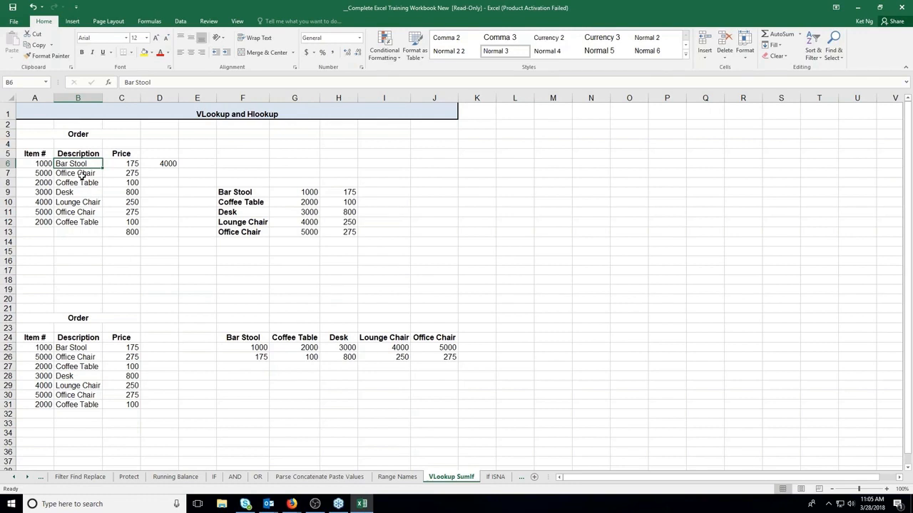
{"action": "left_click", "coordinate": [46, 164]}
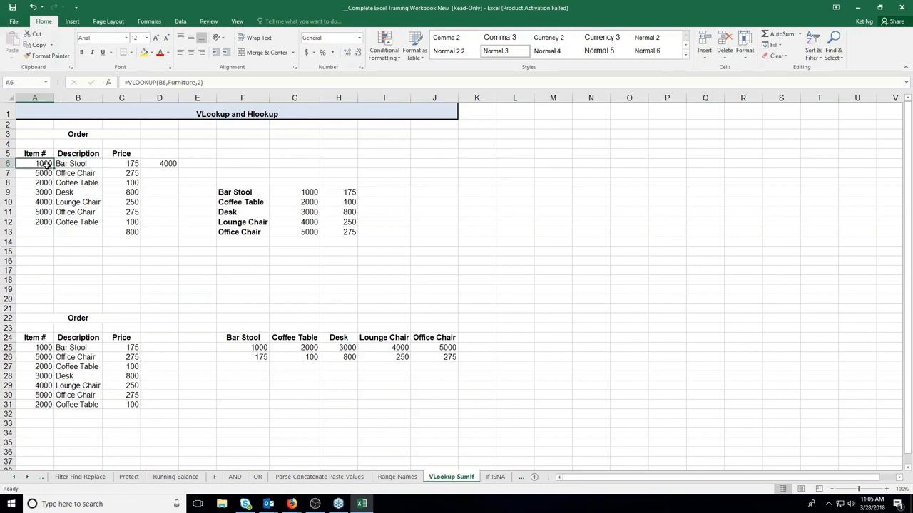
{"action": "left_click", "coordinate": [120, 164]}
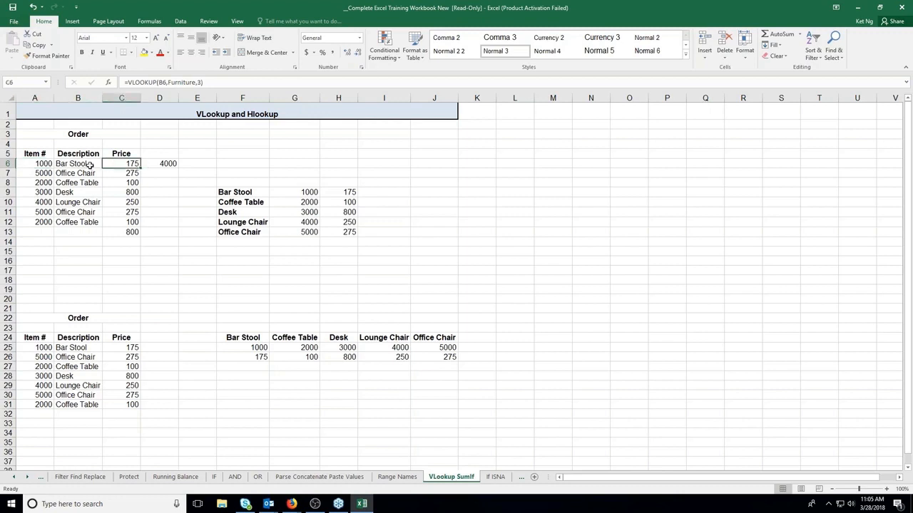
{"action": "left_click_drag", "start_coordinate": [238, 193], "coordinate": [332, 235]}
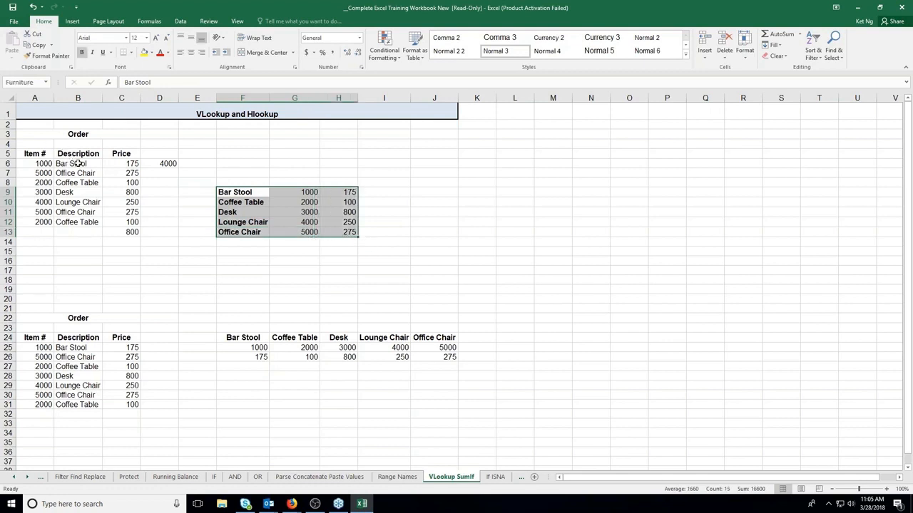
{"action": "left_click", "coordinate": [78, 164]}
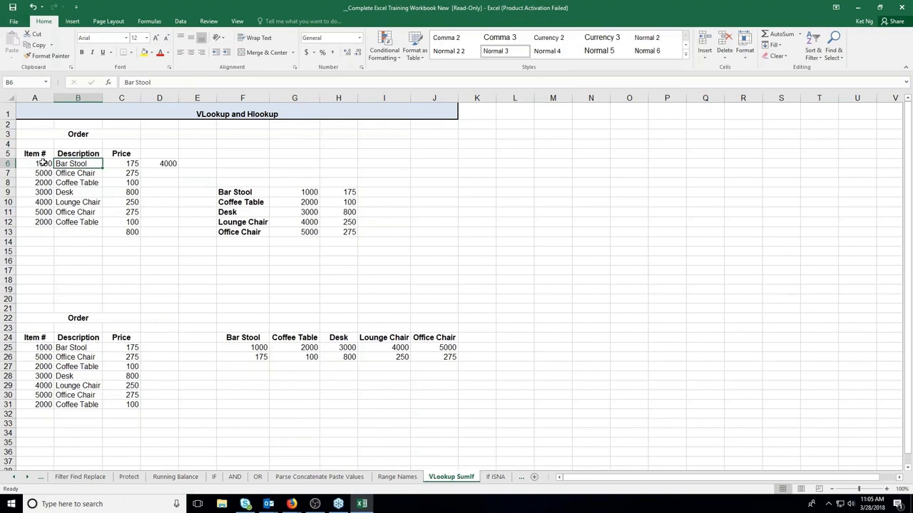
{"action": "left_click", "coordinate": [43, 162]}
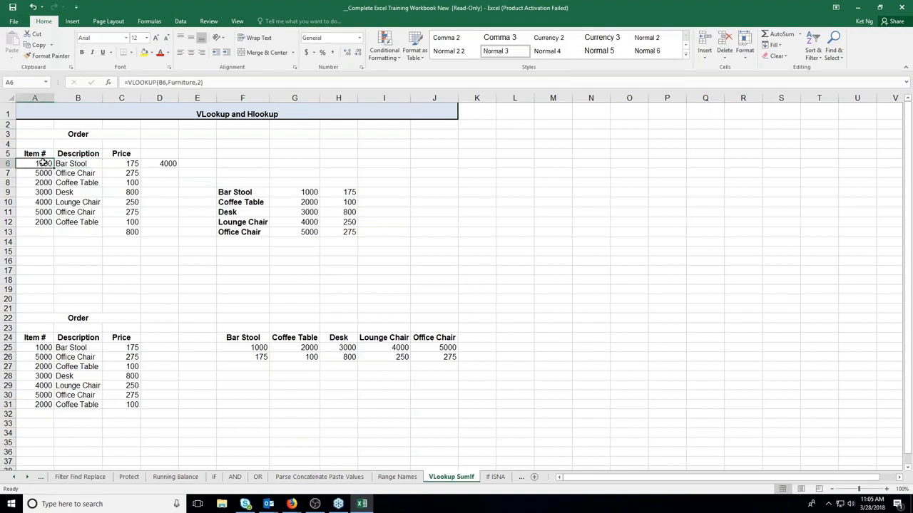
{"action": "left_click", "coordinate": [119, 163]}
{"action": "left_click_drag", "start_coordinate": [230, 193], "coordinate": [349, 233]}
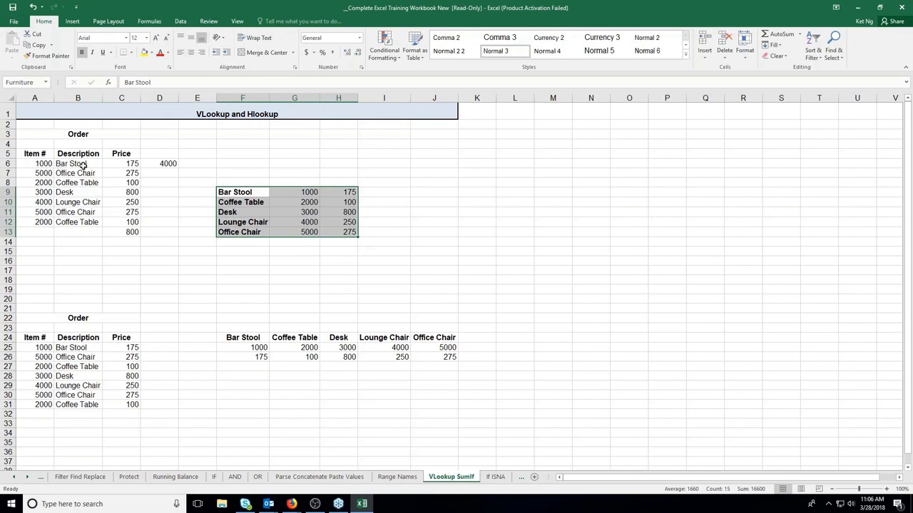
{"action": "left_click", "coordinate": [84, 164]}
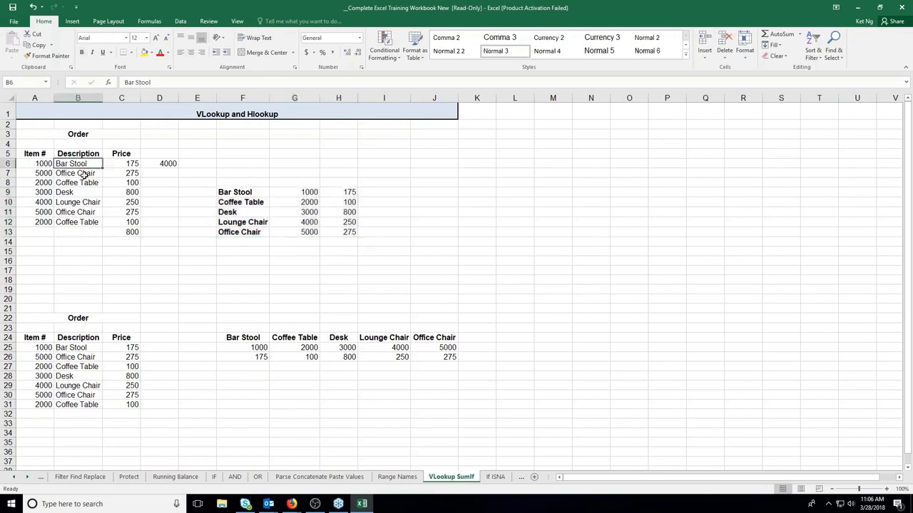
Clear the Description entries in B6:B12 of the upper Order table and restore them
{"action": "left_click_drag", "start_coordinate": [83, 165], "coordinate": [92, 222]}
{"action": "key", "text": "ctrl+c"}
{"action": "key", "text": "Delete"}
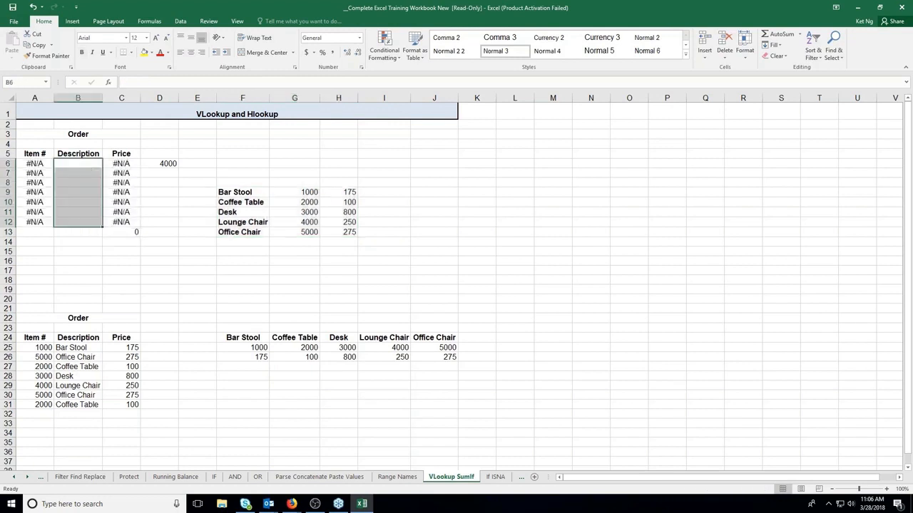
{"action": "key", "text": "ctrl+v"}
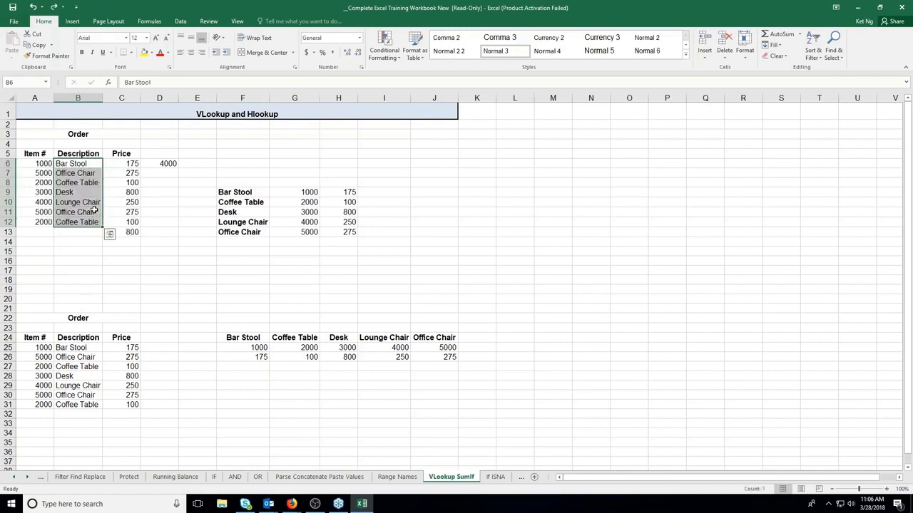
Clear the first Description cell, B6, and re-enter Bar Stool in it
{"action": "left_click", "coordinate": [89, 163]}
{"action": "key", "text": "Delete"}
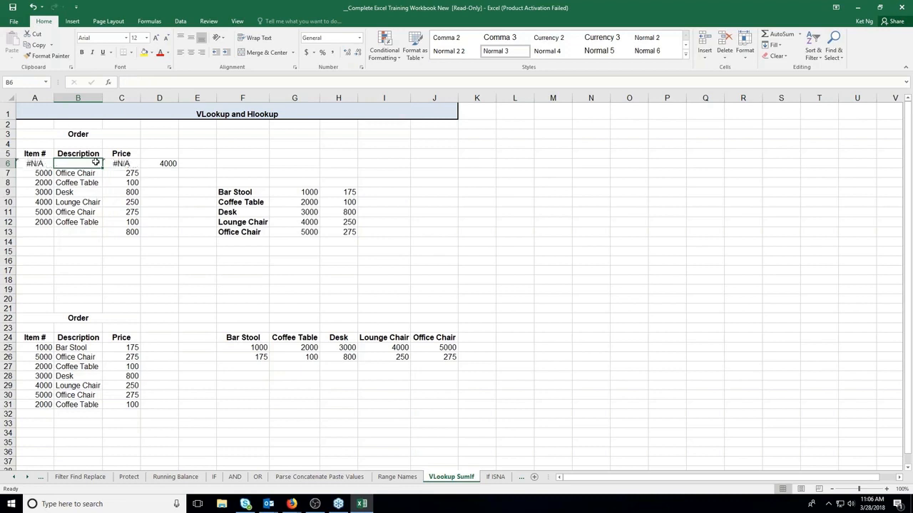
{"action": "type", "text": "Bar Stoo"}
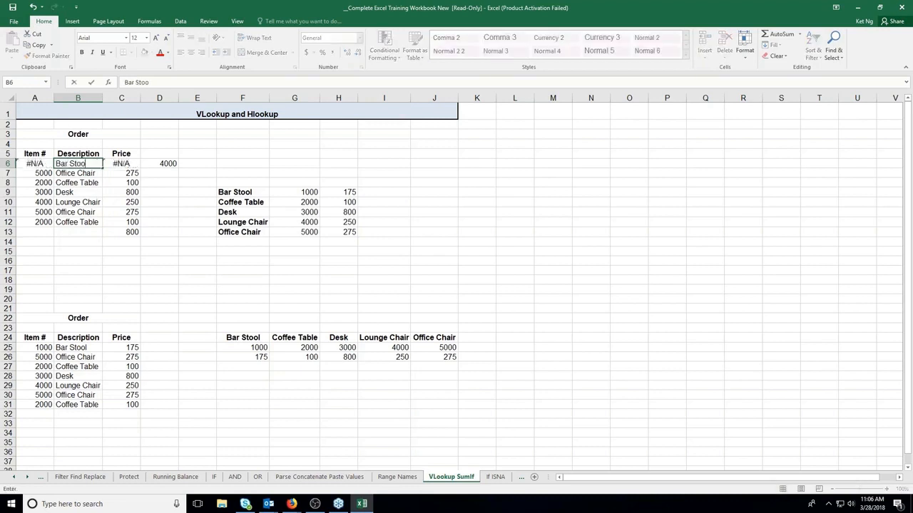
{"action": "type", "text": "l"}
{"action": "key", "text": "Return"}
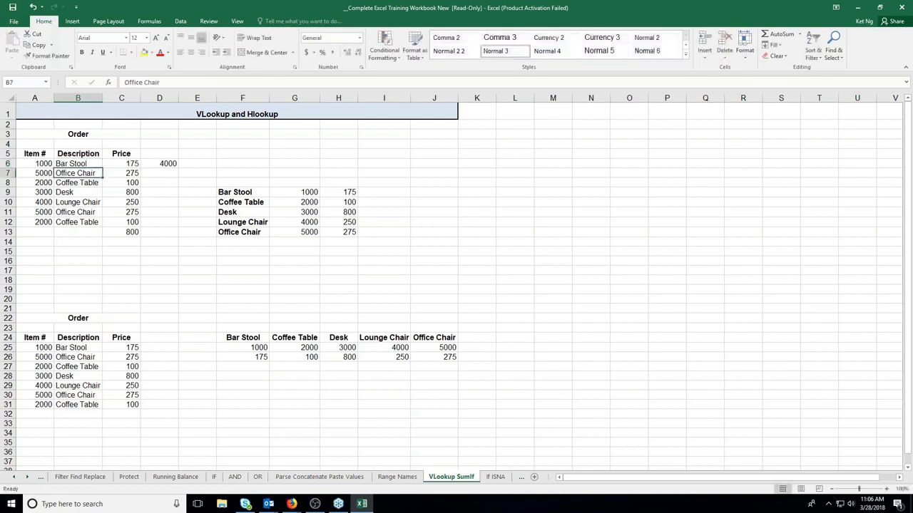
Review the Bar Stool row's lookup formulas and check the range name assigned to the lookup table F9:H13
{"action": "key", "text": "Up"}
{"action": "key", "text": "Left"}
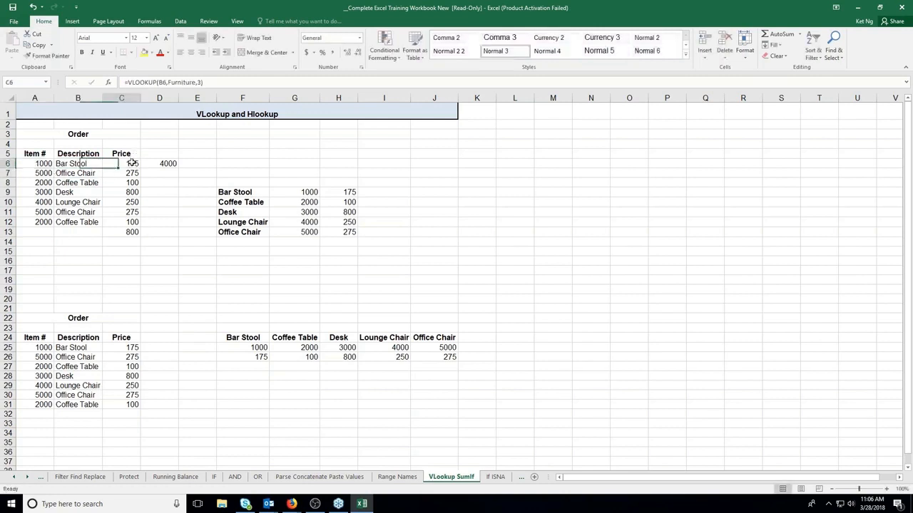
{"action": "left_click", "coordinate": [87, 165]}
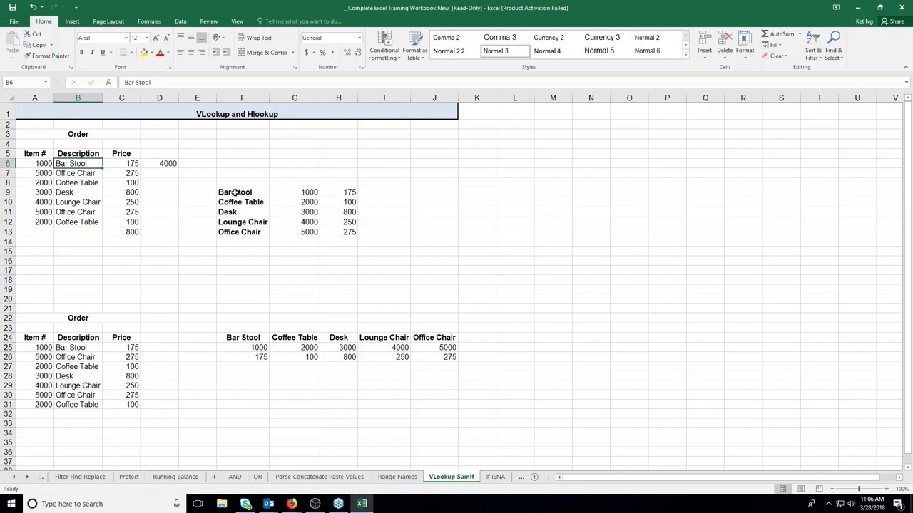
{"action": "left_click_drag", "start_coordinate": [236, 192], "coordinate": [334, 232]}
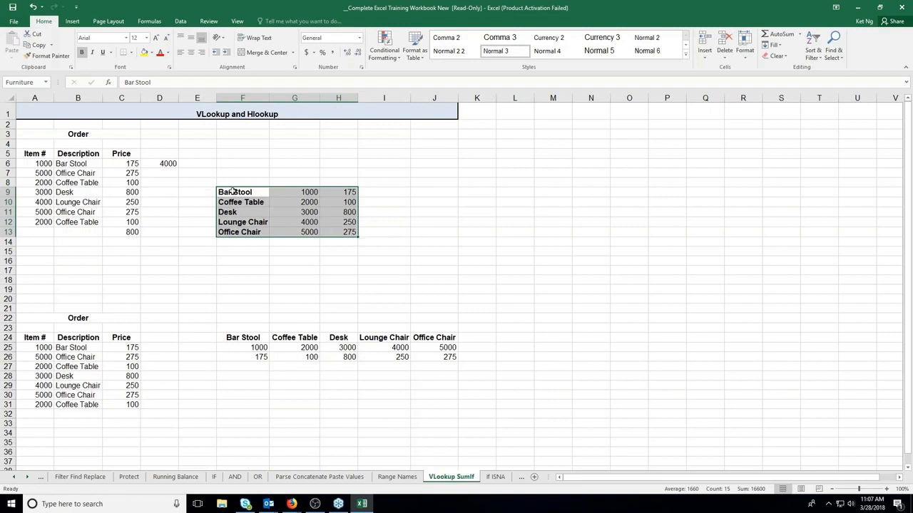
{"action": "left_click", "coordinate": [125, 164]}
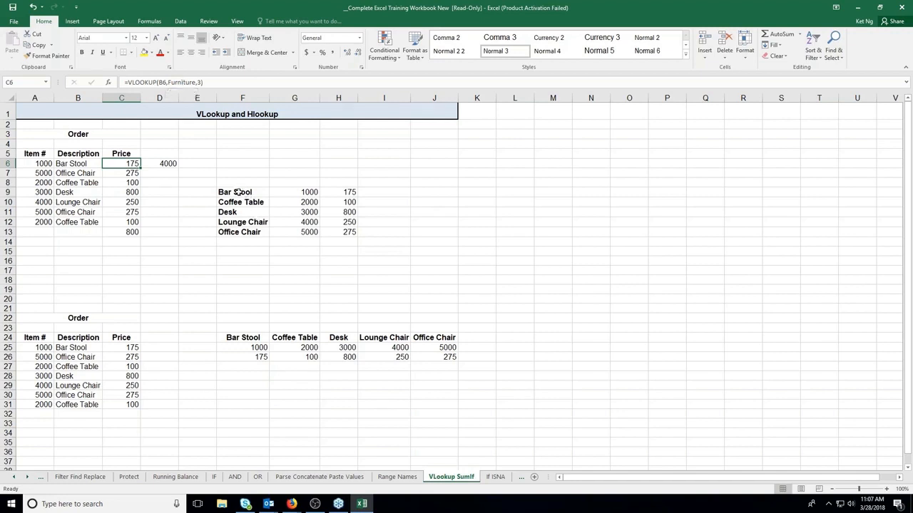
{"action": "left_click_drag", "start_coordinate": [240, 192], "coordinate": [326, 233]}
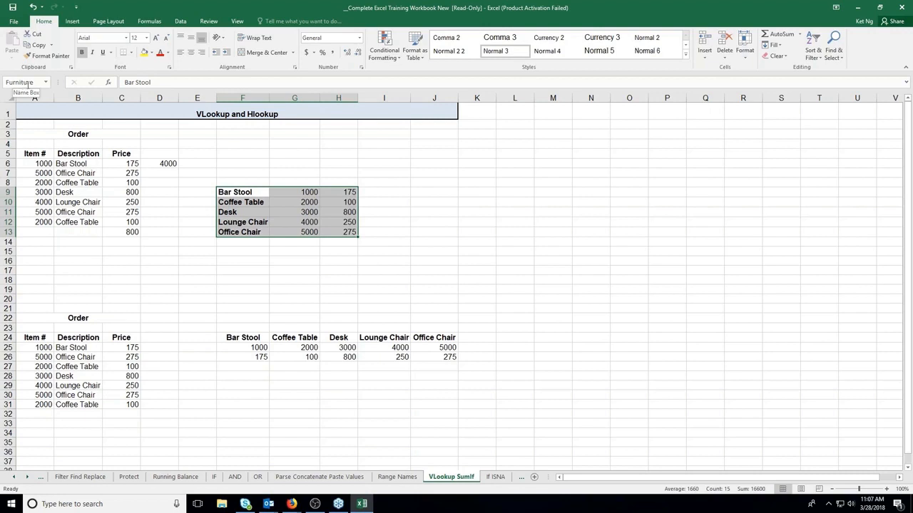
Assign the name Furniture to the lookup table range F9:H13
{"action": "left_click", "coordinate": [251, 192]}
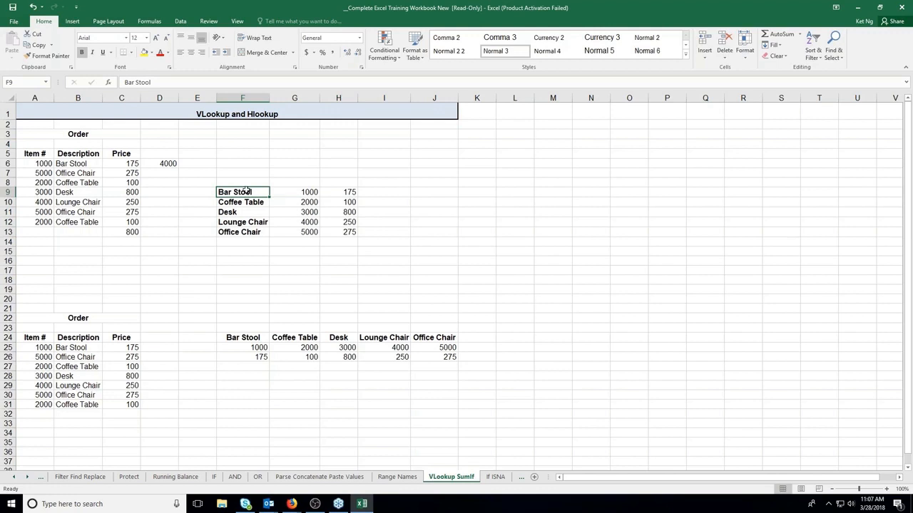
{"action": "left_click_drag", "start_coordinate": [247, 191], "coordinate": [323, 234]}
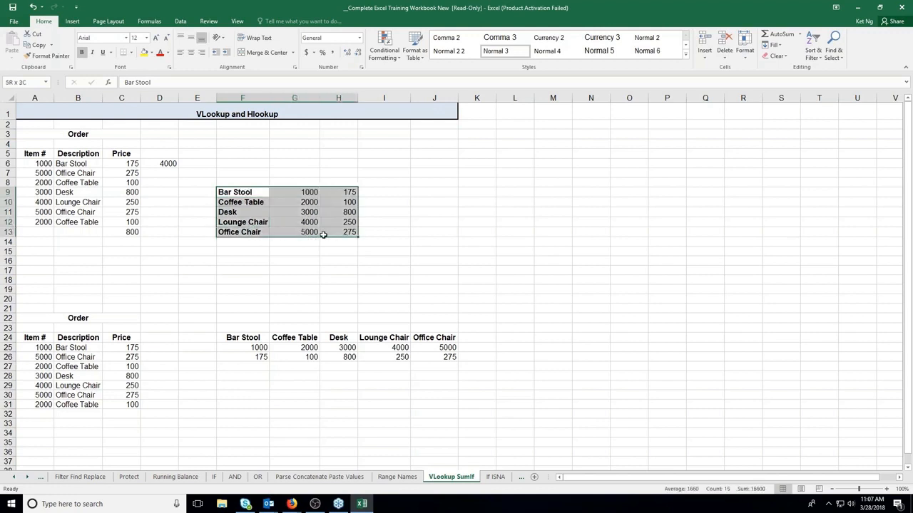
{"action": "left_click", "coordinate": [31, 82]}
{"action": "type", "text": "Furniture"}
{"action": "key", "text": "Return"}
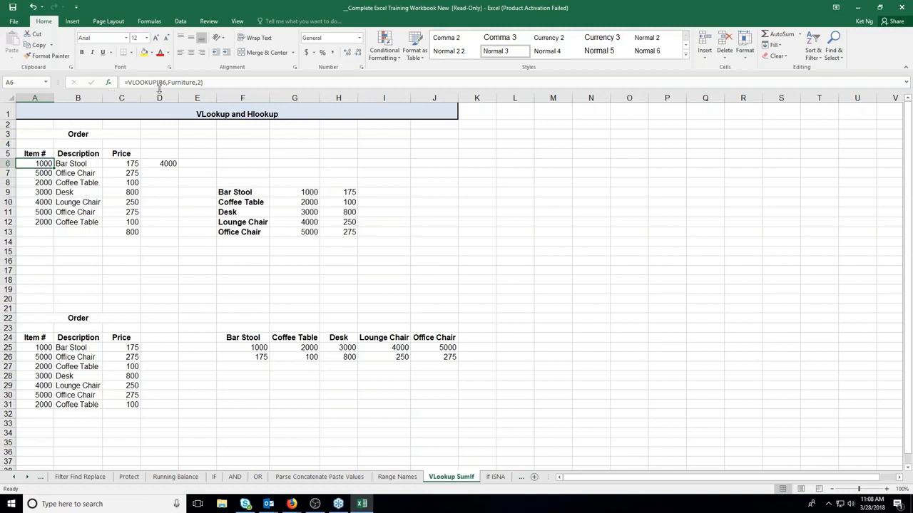
Review the arguments of the VLOOKUP formula in A6
{"action": "left_click", "coordinate": [161, 83]}
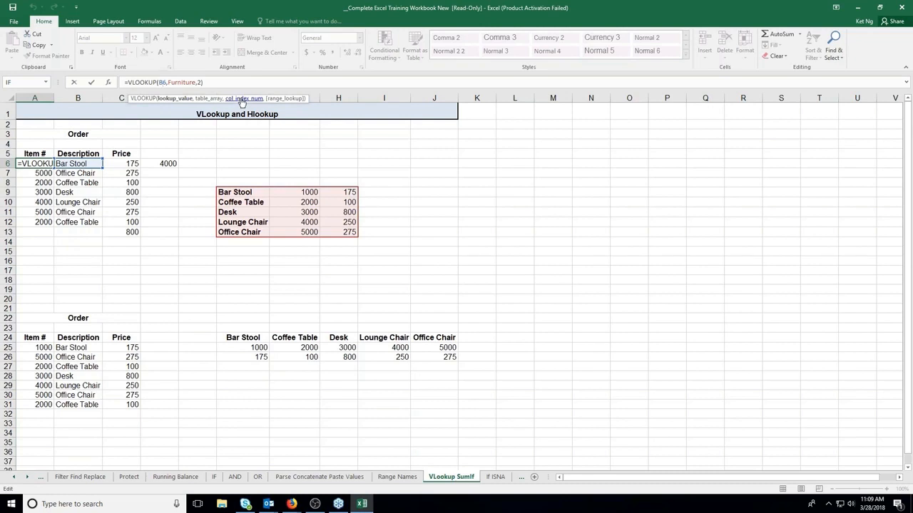
{"action": "key", "text": "ctrl+Return"}
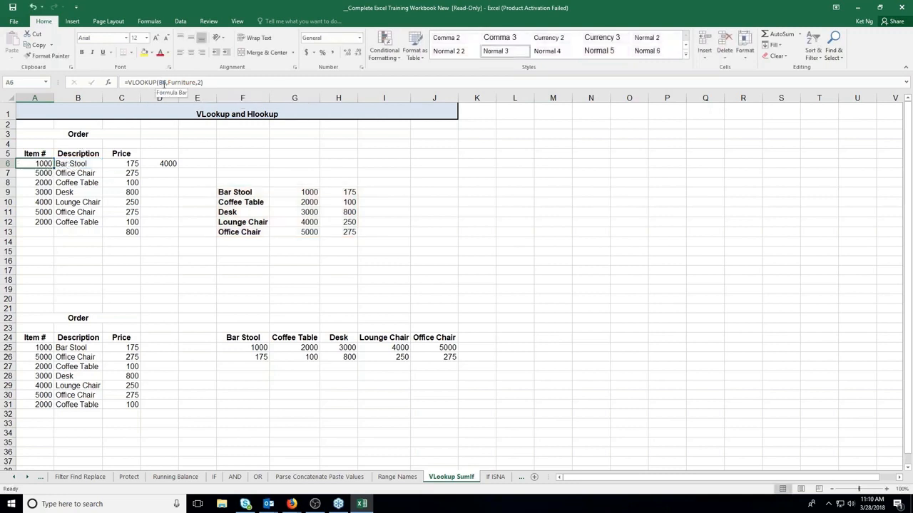
Clear the Item # formula in A6 and insert a VLOOKUP function there by searching for vlookup
{"action": "left_click", "coordinate": [76, 164]}
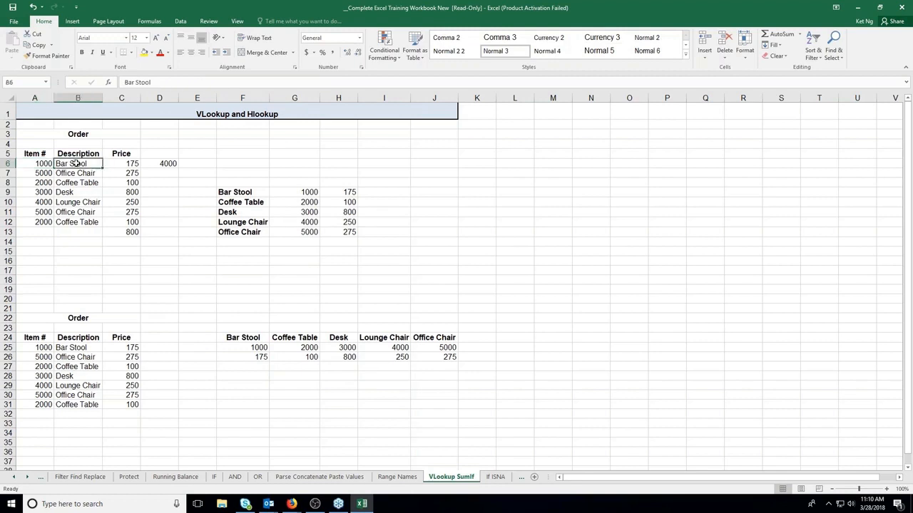
{"action": "left_click", "coordinate": [40, 167]}
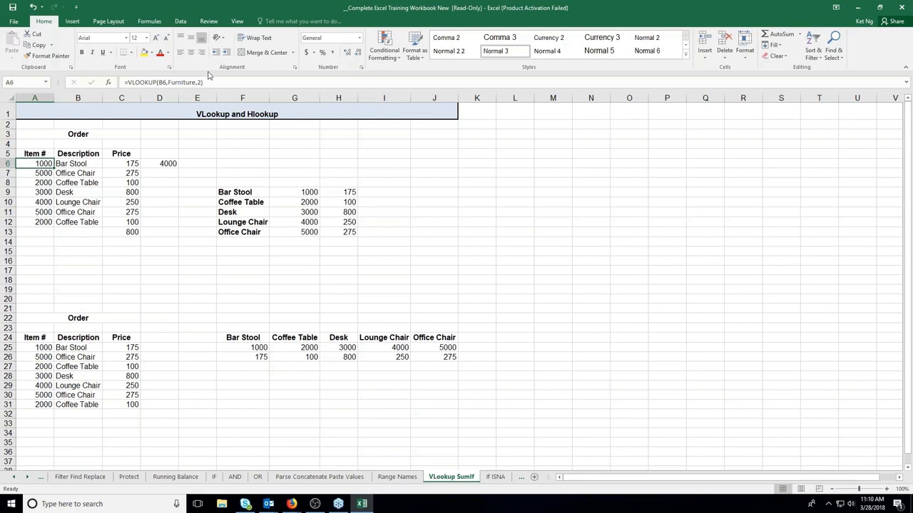
{"action": "key", "text": "Delete"}
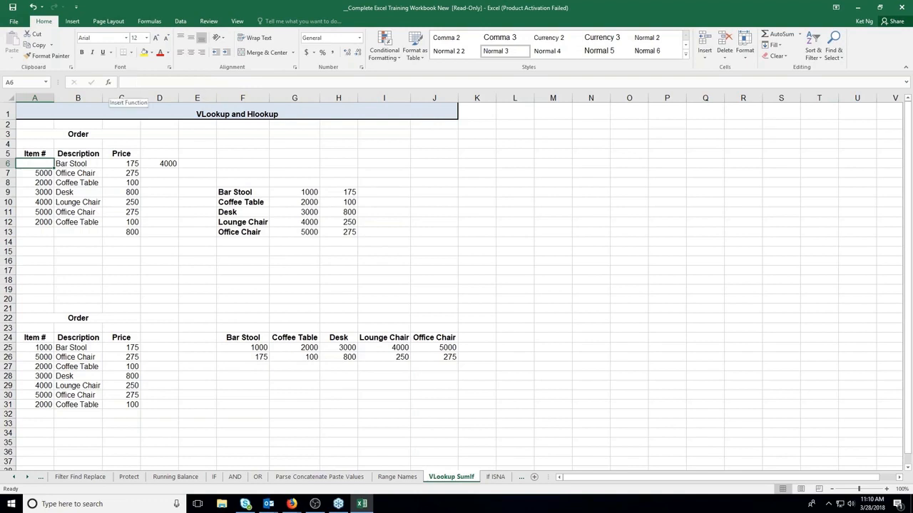
{"action": "left_click", "coordinate": [109, 82]}
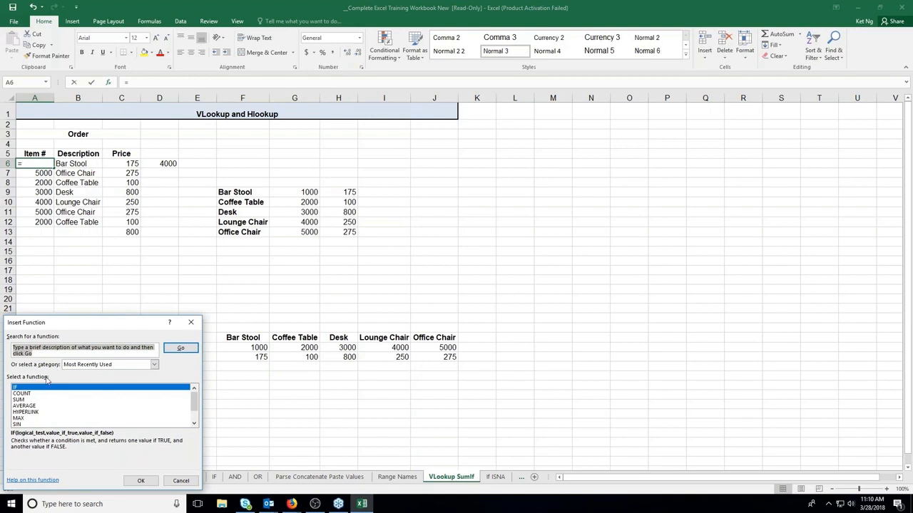
{"action": "scroll", "coordinate": [31, 417], "scroll_direction": "down", "scroll_amount": 1}
{"action": "scroll", "coordinate": [32, 417], "scroll_direction": "up", "scroll_amount": 1}
{"action": "type", "text": "vlookup"}
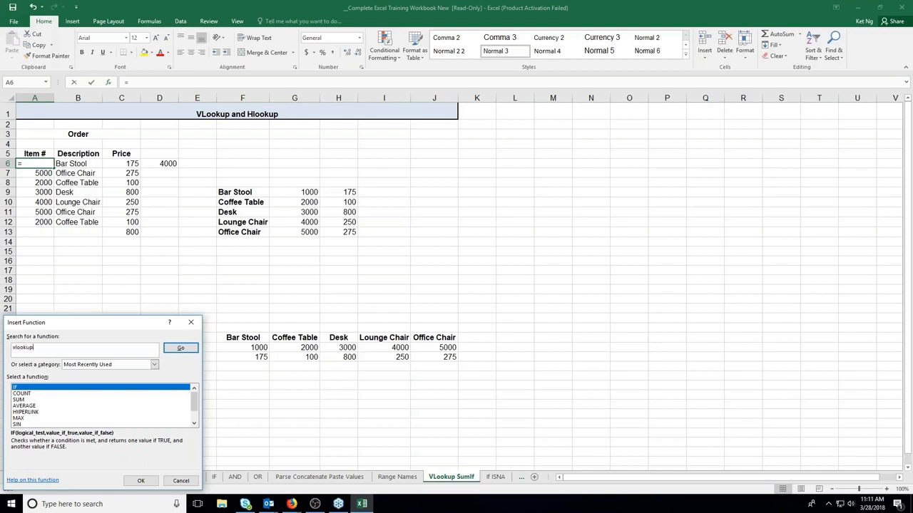
{"action": "key", "text": "Return"}
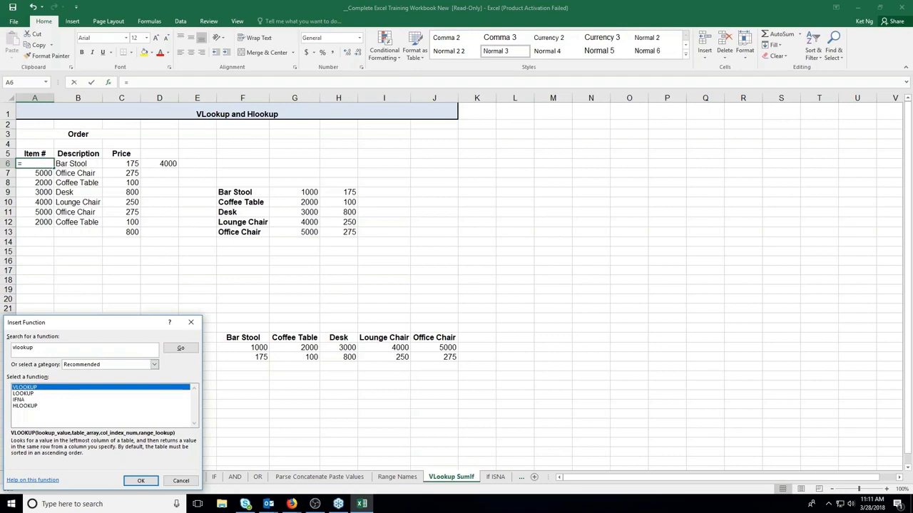
{"action": "double_click", "coordinate": [130, 390]}
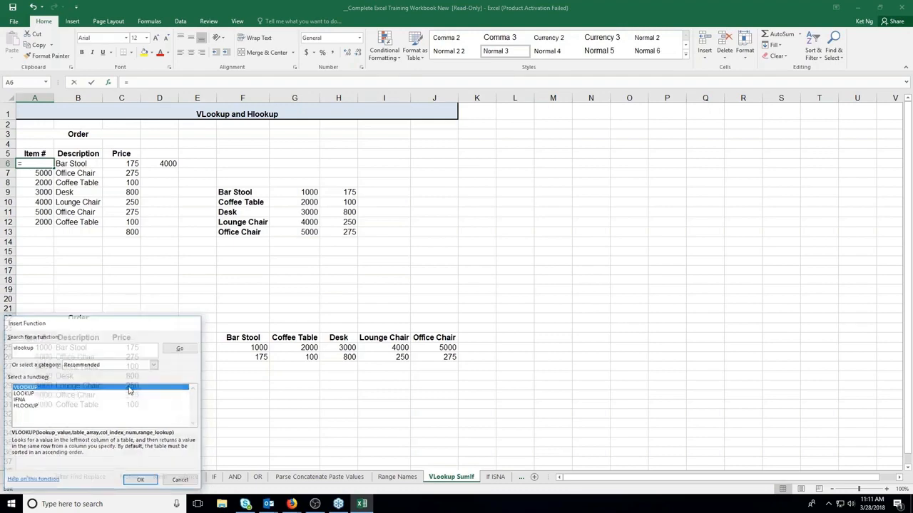
Complete the A6 VLOOKUP with lookup value B6, table array Furniture and column index number 2
{"action": "left_click_drag", "start_coordinate": [114, 356], "coordinate": [507, 142]}
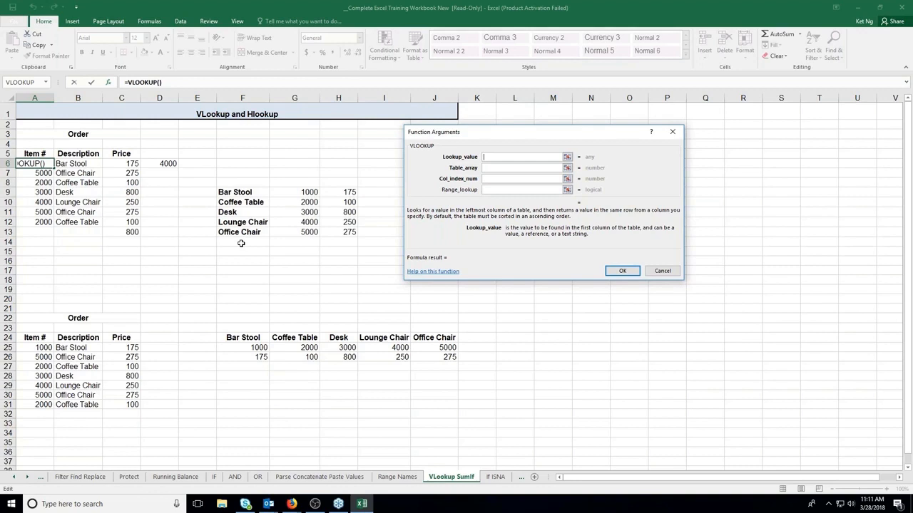
{"action": "left_click", "coordinate": [74, 163]}
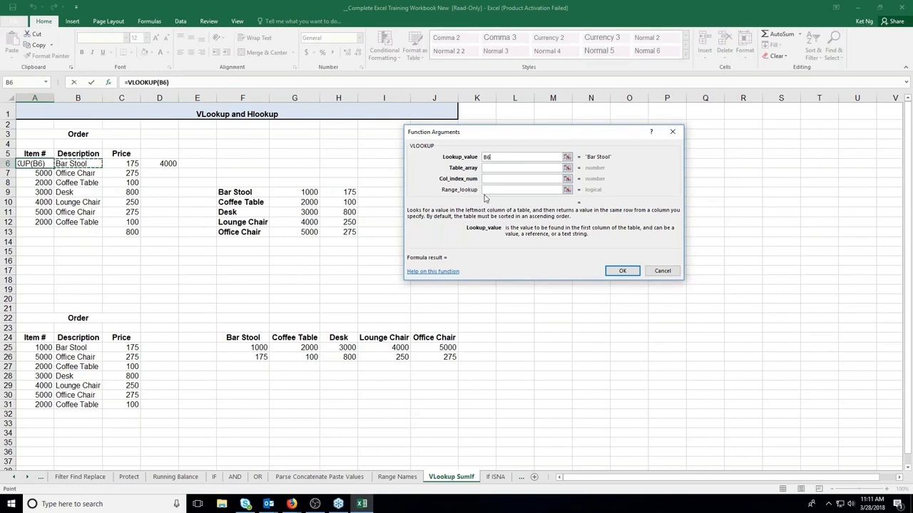
{"action": "key", "text": "Tab"}
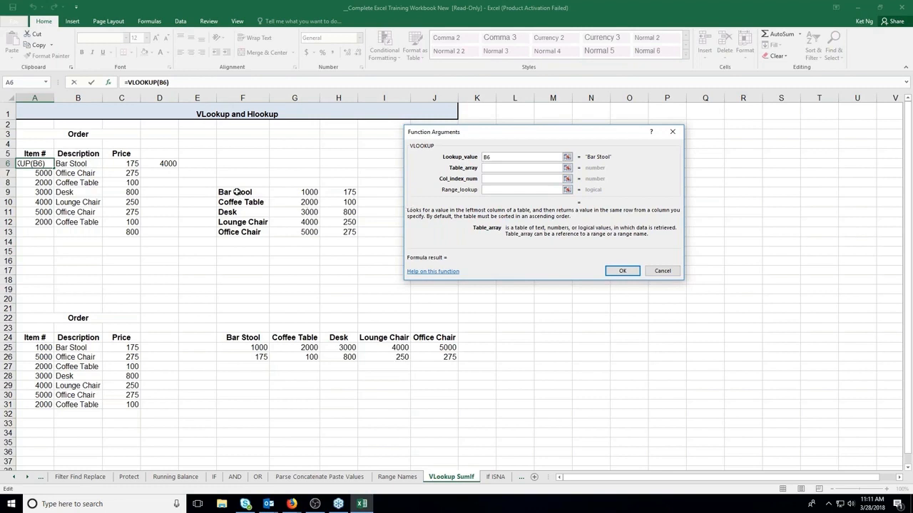
{"action": "left_click_drag", "start_coordinate": [237, 192], "coordinate": [348, 236]}
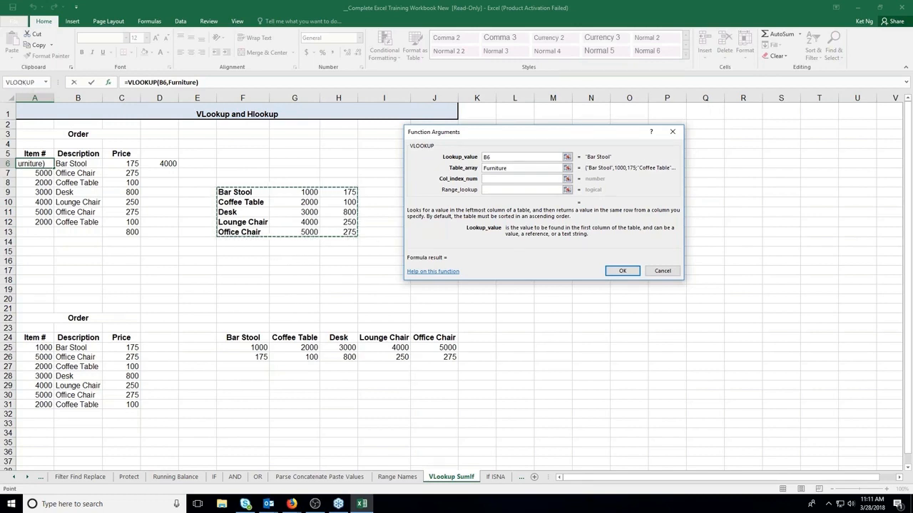
{"action": "left_click", "coordinate": [502, 178]}
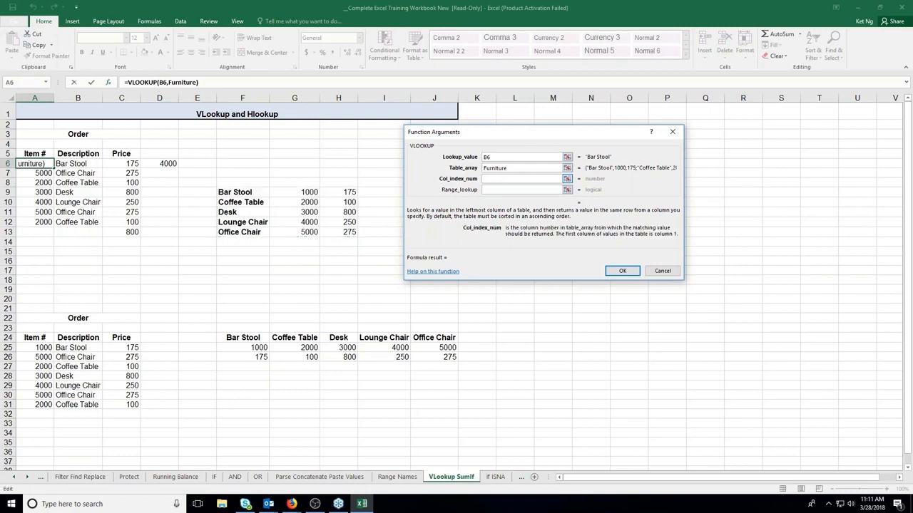
{"action": "left_click", "coordinate": [305, 192]}
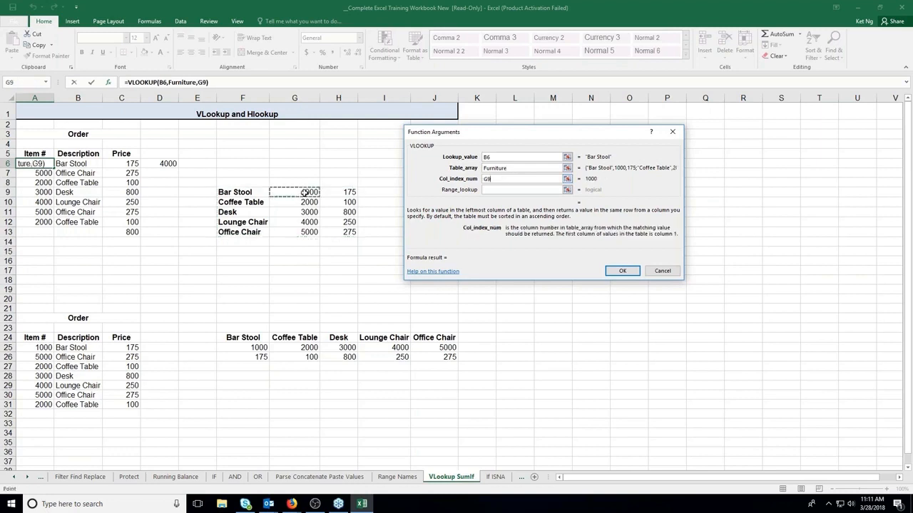
{"action": "left_click_drag", "start_coordinate": [492, 179], "coordinate": [463, 182]}
{"action": "type", "text": "2"}
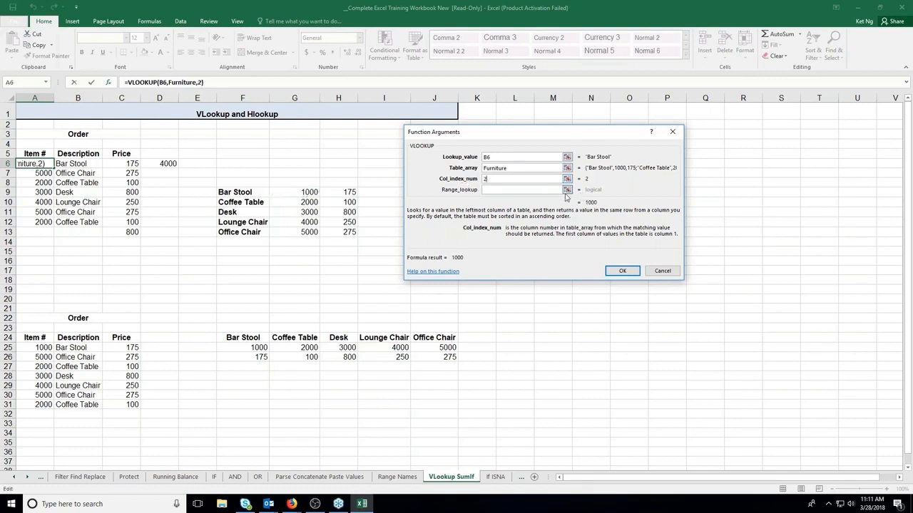
{"action": "left_click", "coordinate": [621, 272]}
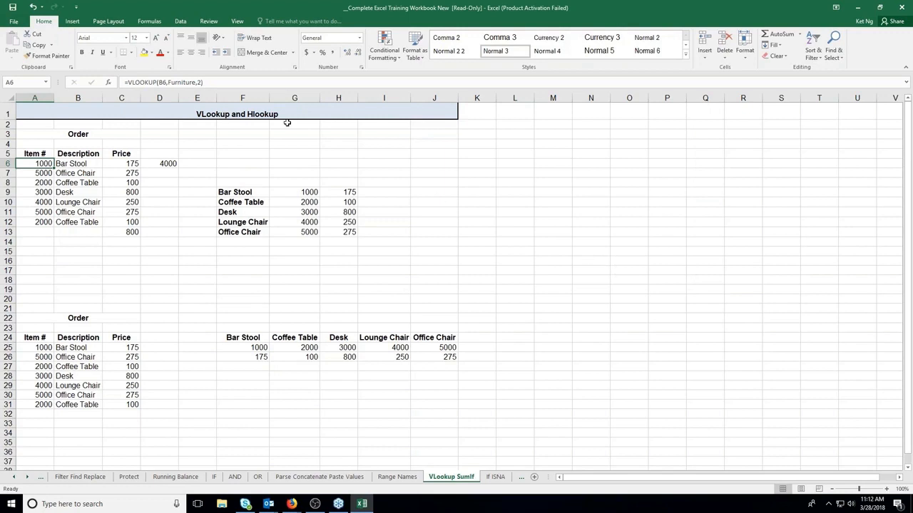
Replace the Bar Stool price in C6 with a VLOOKUP of B6 in the Furniture range, returning column 3
{"action": "left_click", "coordinate": [129, 165]}
{"action": "key", "text": "Delete"}
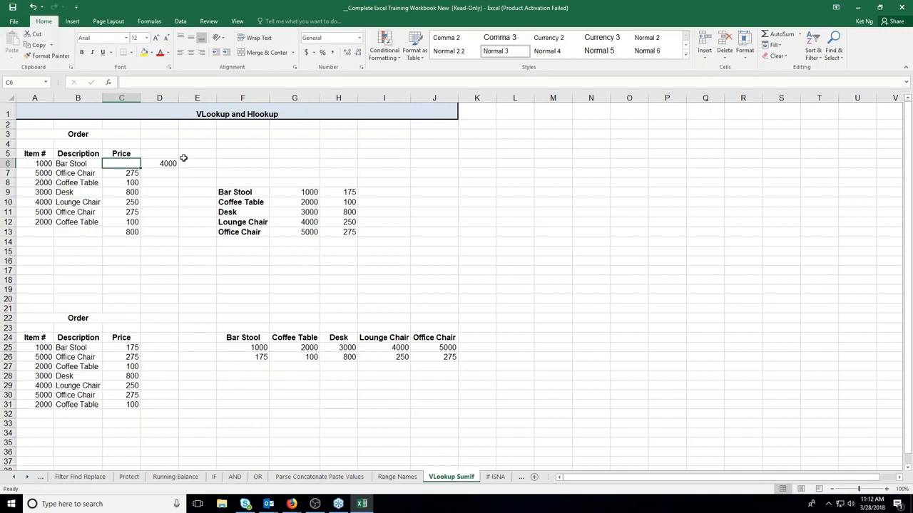
{"action": "type", "text": "="}
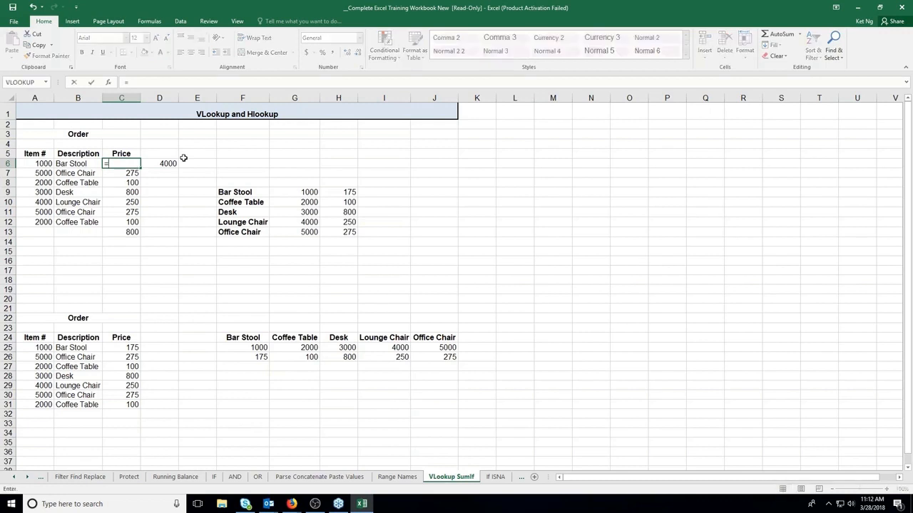
{"action": "type", "text": "vloo"}
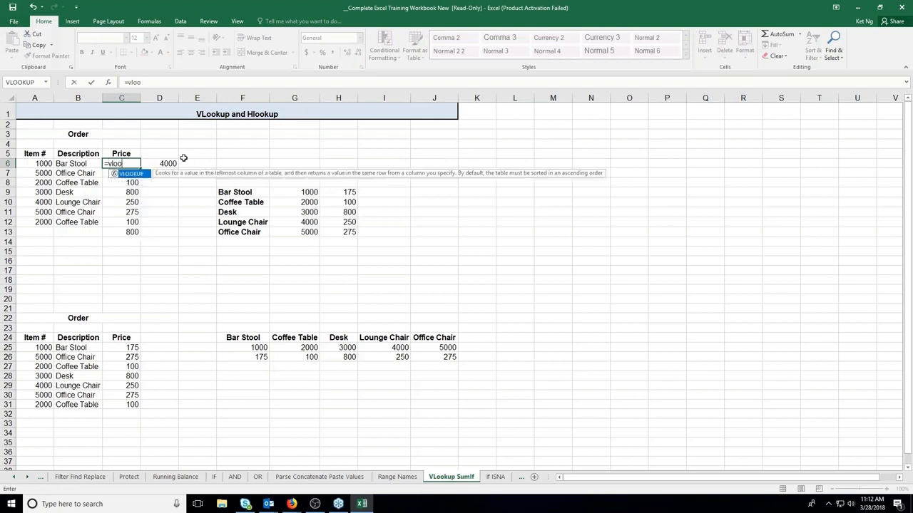
{"action": "double_click", "coordinate": [135, 174]}
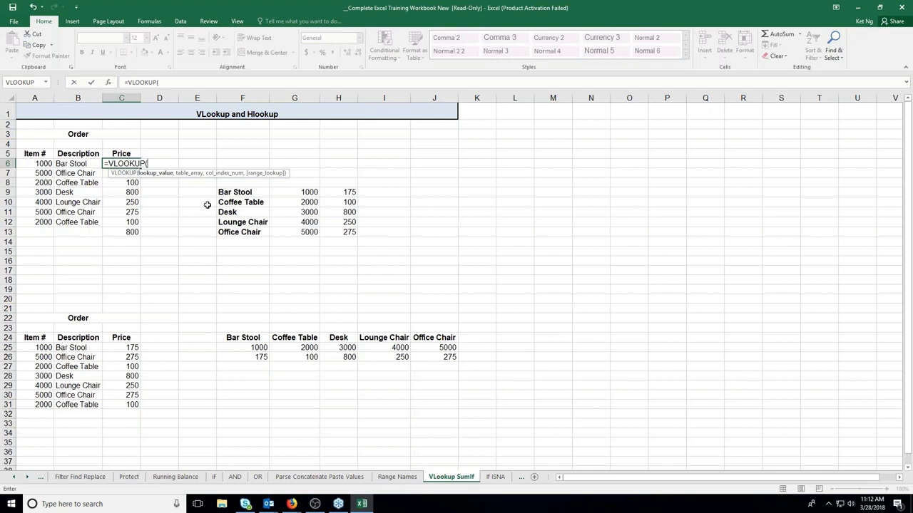
{"action": "left_click", "coordinate": [67, 162]}
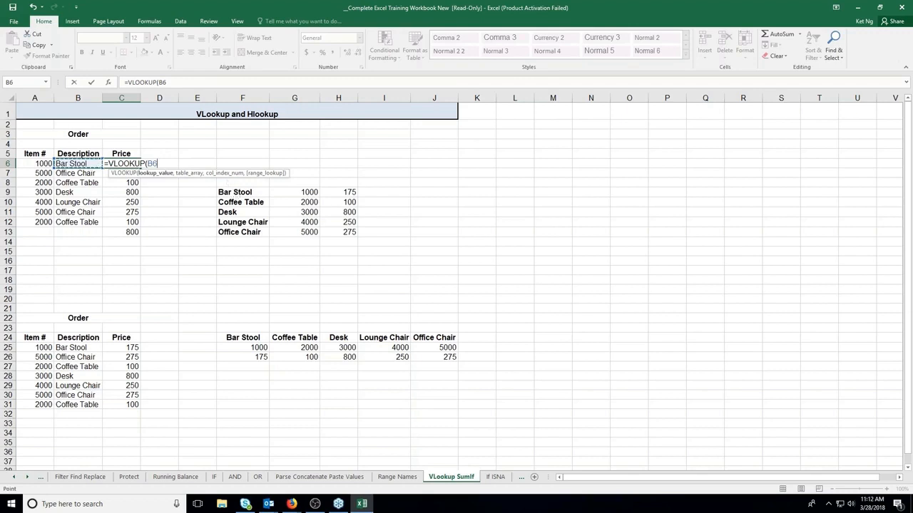
{"action": "type", "text": ","}
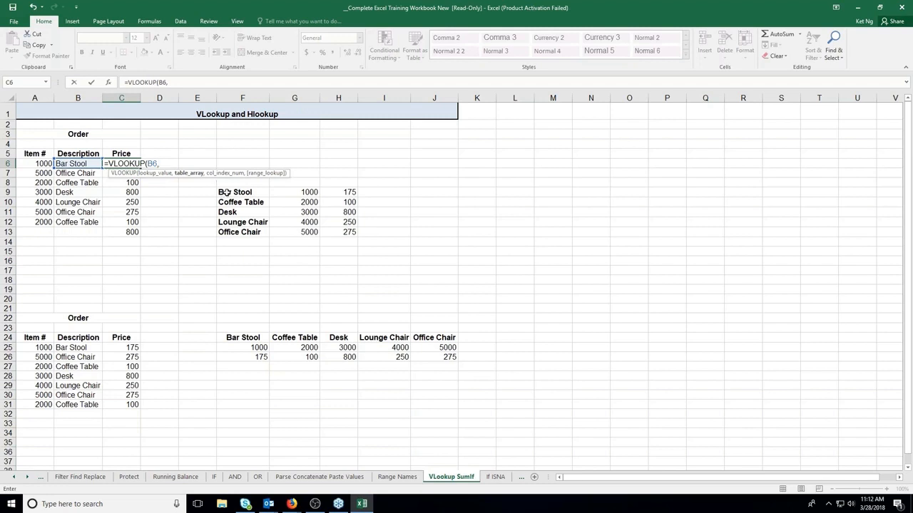
{"action": "left_click_drag", "start_coordinate": [224, 193], "coordinate": [353, 232]}
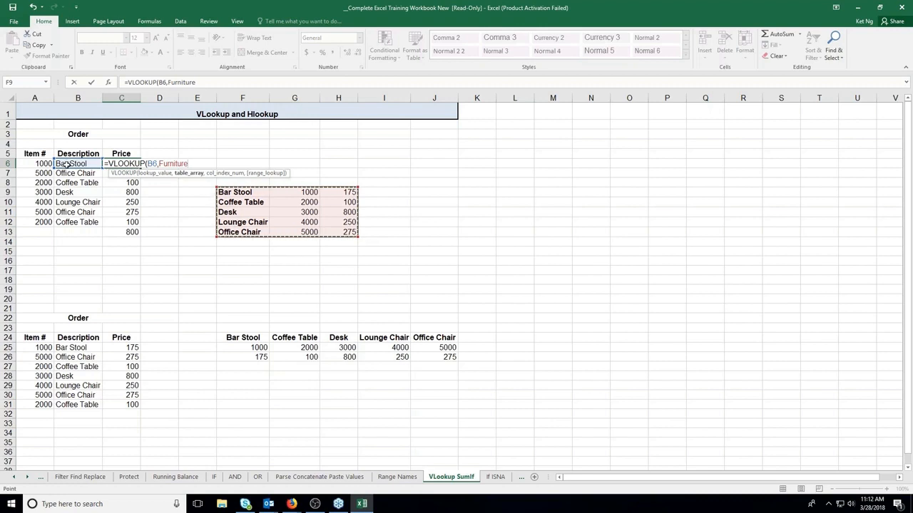
{"action": "type", "text": ","}
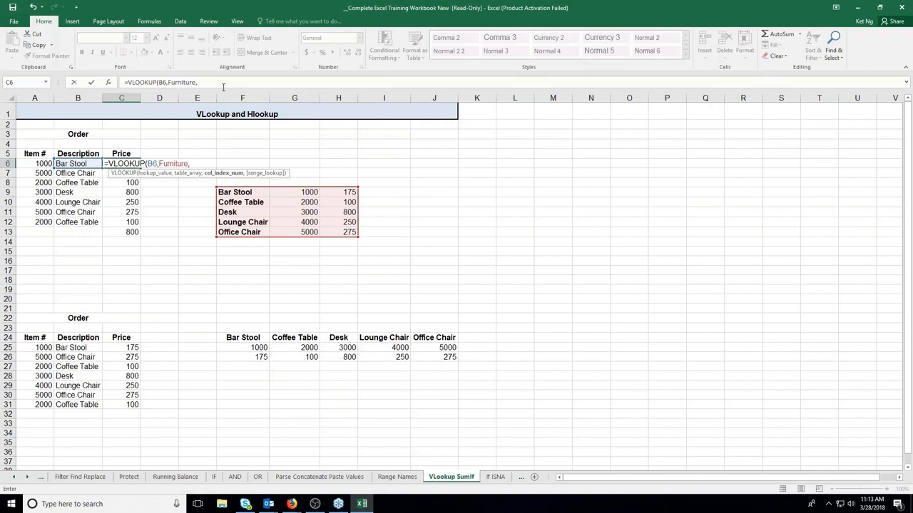
{"action": "type", "text": "3"}
{"action": "key", "text": "Return"}
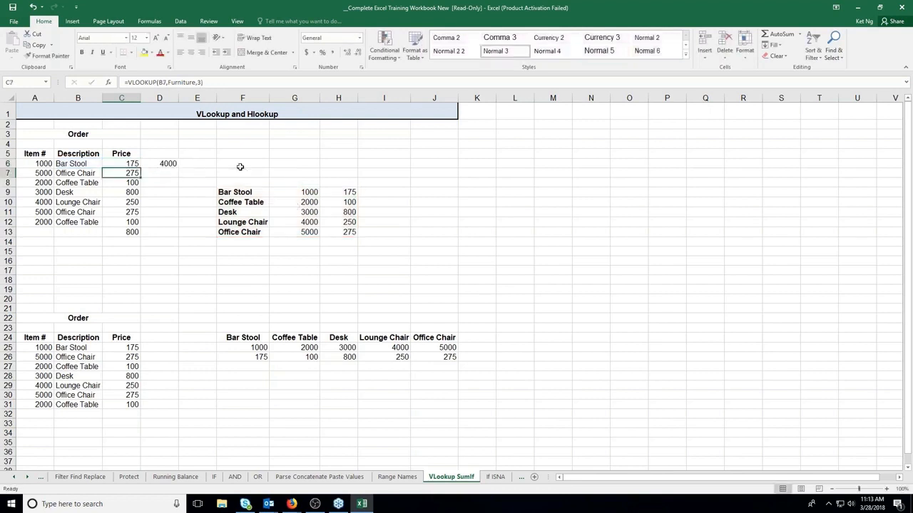
Clear the Bar Stool description in B6 and enter Bar Stool again to test both lookups
{"action": "left_click", "coordinate": [60, 162]}
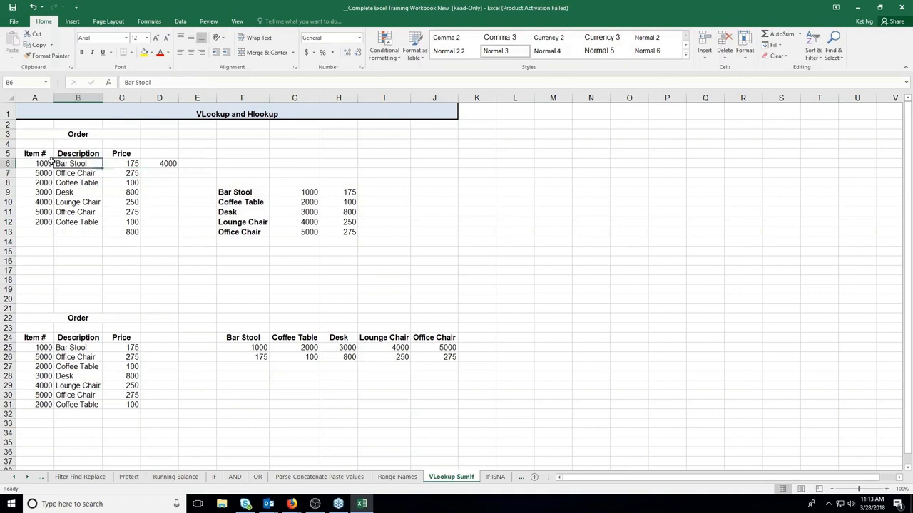
{"action": "key", "text": "Delete"}
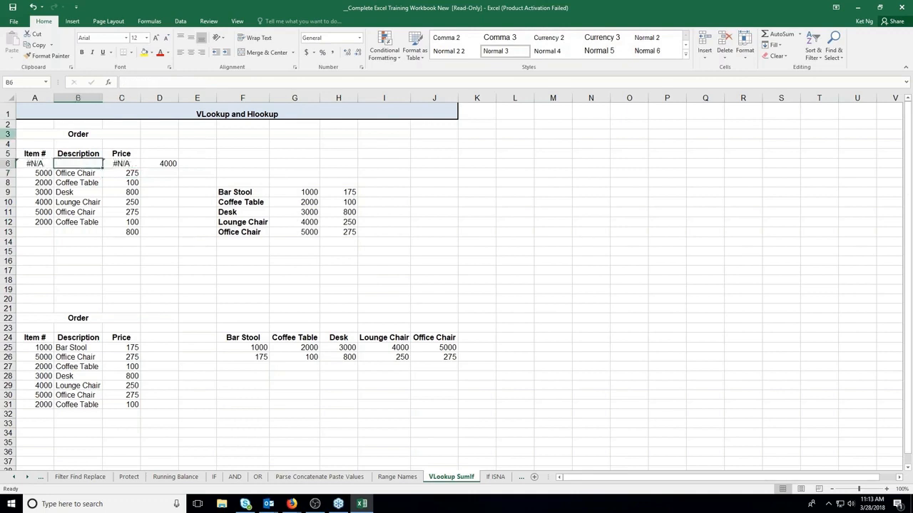
{"action": "type", "text": "Bar Stool"}
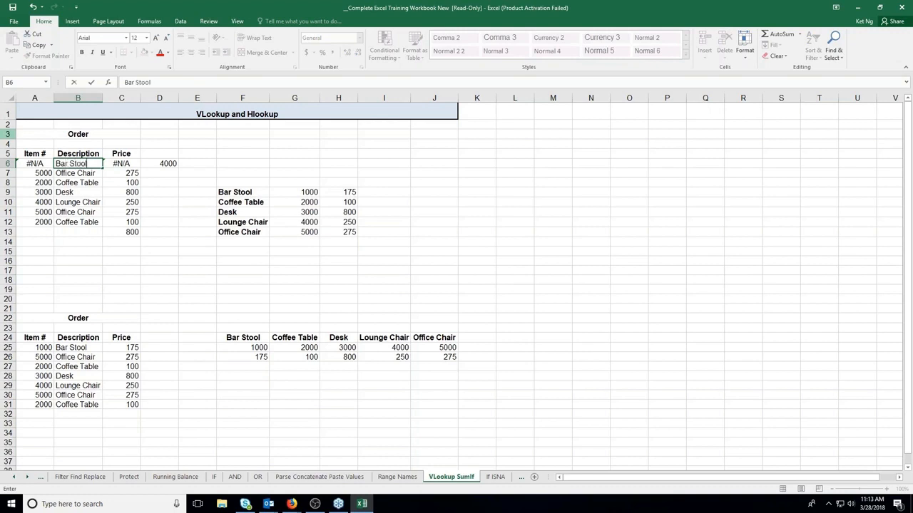
{"action": "key", "text": "Return"}
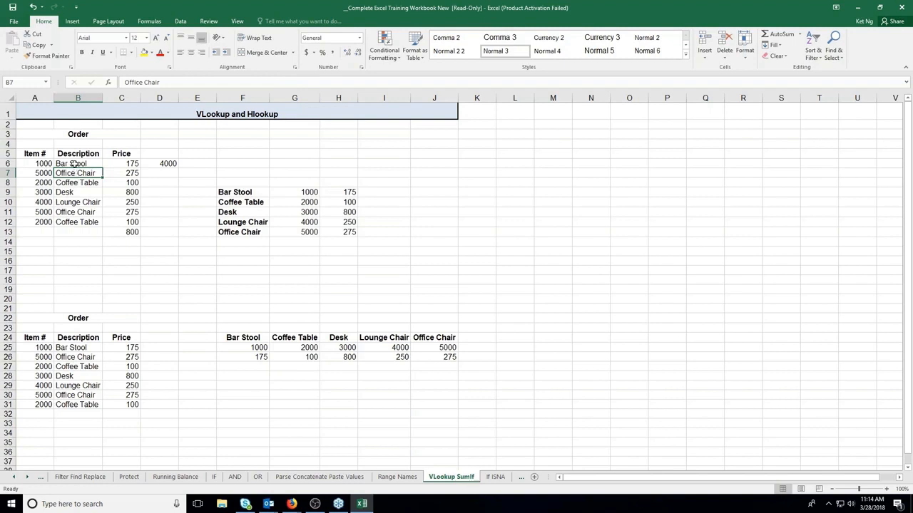
Copy the order descriptions in B6:B12 and clear them from the range
{"action": "left_click_drag", "start_coordinate": [74, 164], "coordinate": [77, 225]}
{"action": "key", "text": "ctrl+c"}
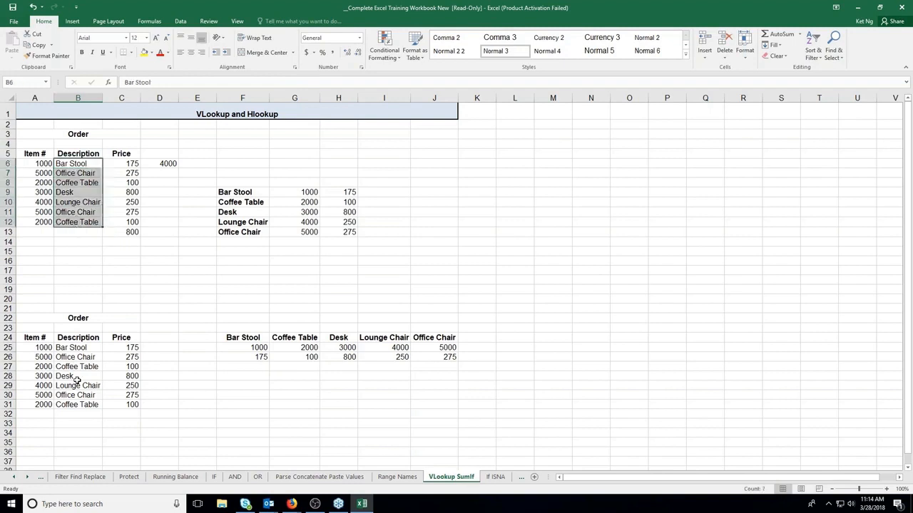
{"action": "key", "text": "Delete"}
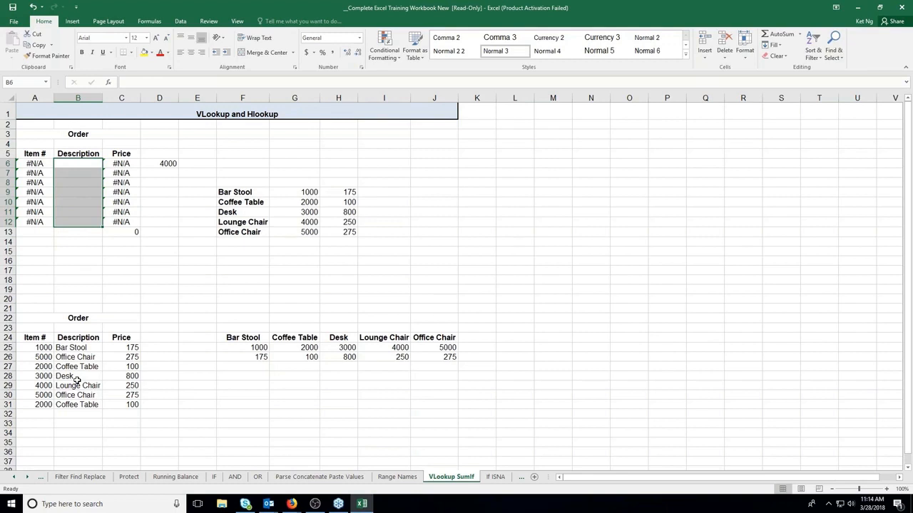
Enter Coffee Table as the description in B6
{"action": "key", "text": "Up"}
{"action": "key", "text": "Down"}
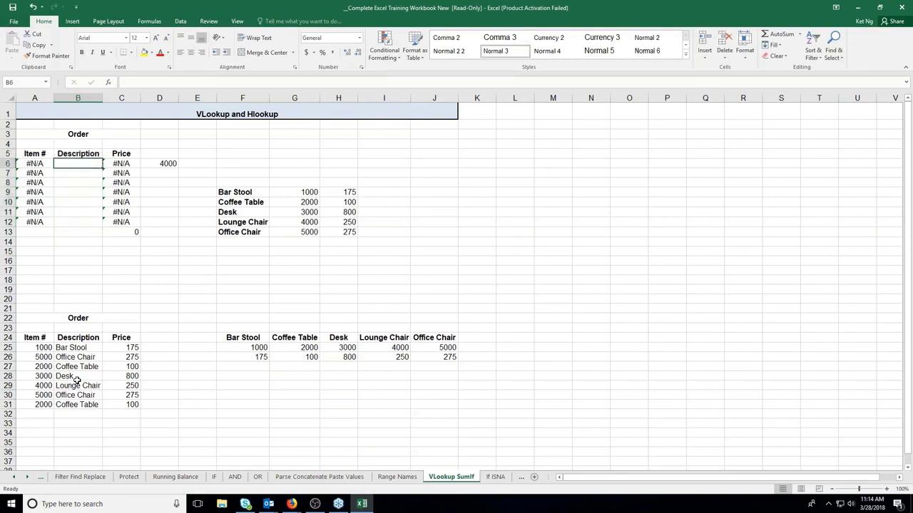
{"action": "type", "text": "Coffee "}
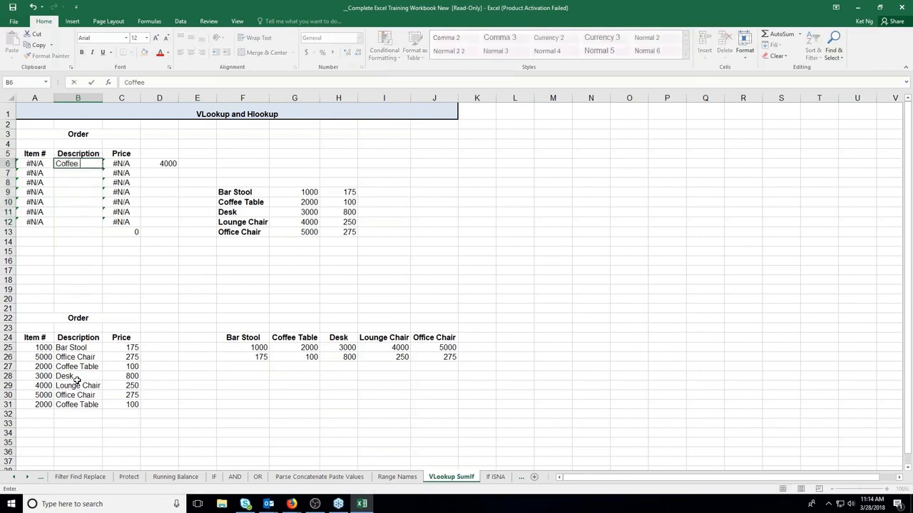
{"action": "type", "text": "Table"}
{"action": "key", "text": "Return"}
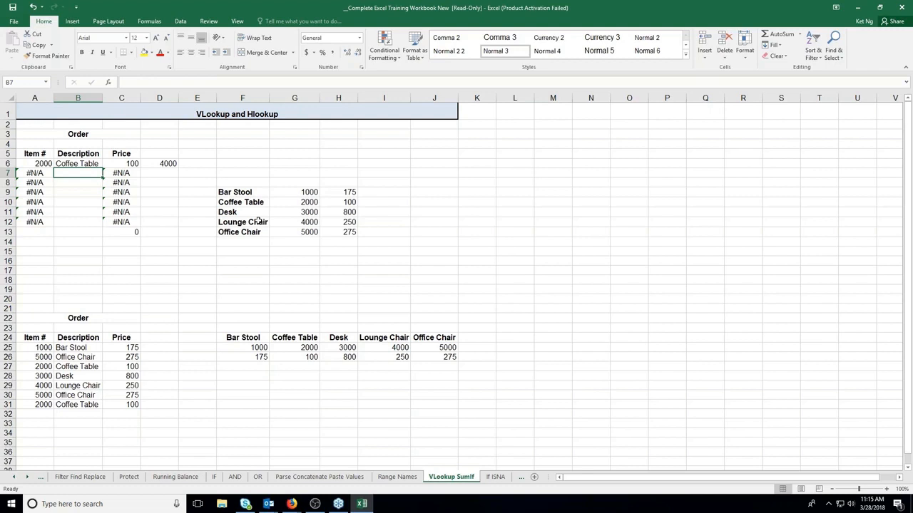
Undo the B6 description entry and paste the copied descriptions back into B6:B12
{"action": "key", "text": "ctrl+z"}
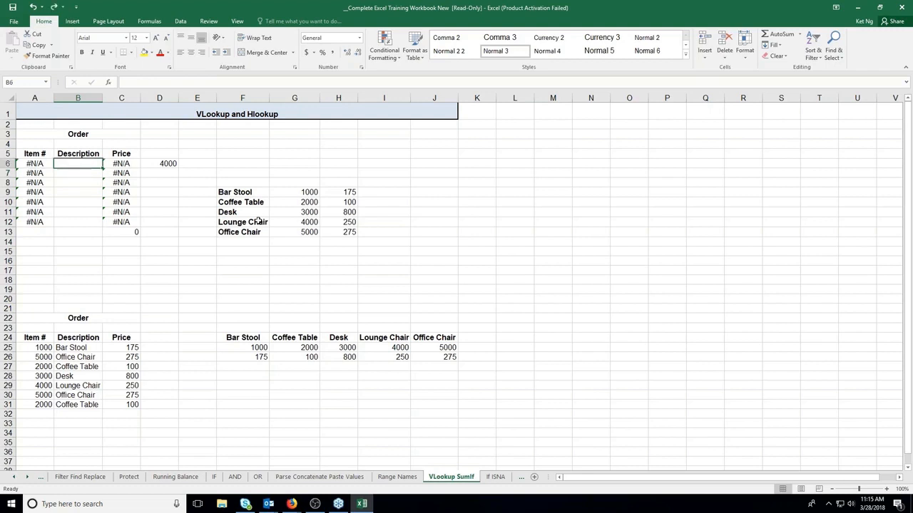
{"action": "key", "text": "ctrl+v"}
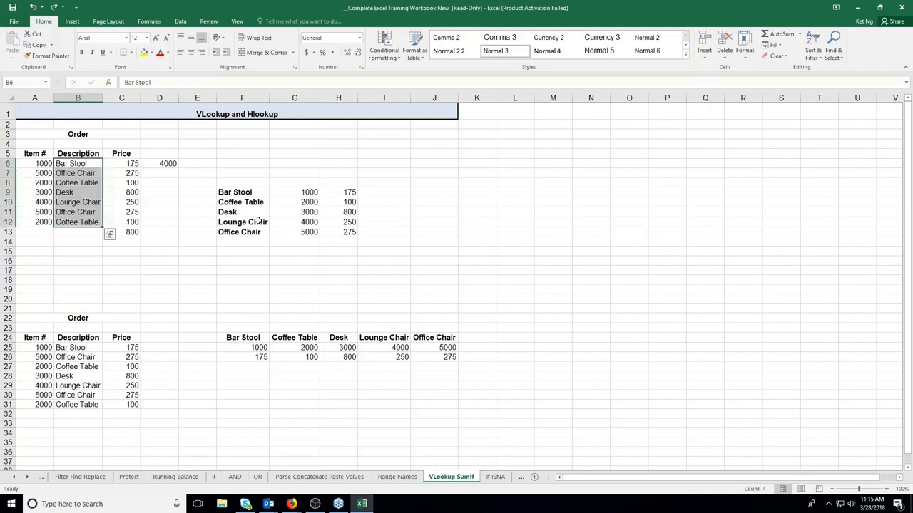
Change the description in B6 to Bar Stools to test the price lookup with a name missing from the Furniture list
{"action": "left_click", "coordinate": [123, 165]}
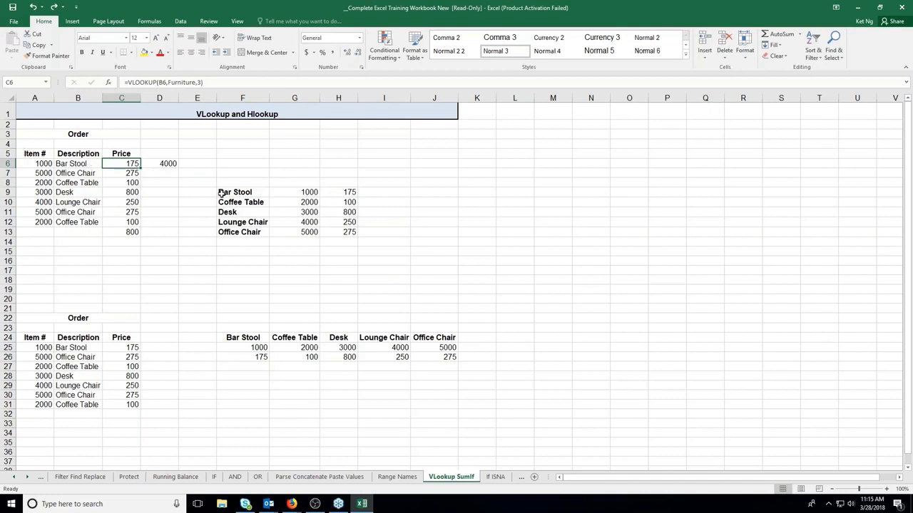
{"action": "double_click", "coordinate": [89, 164]}
{"action": "type", "text": "s"}
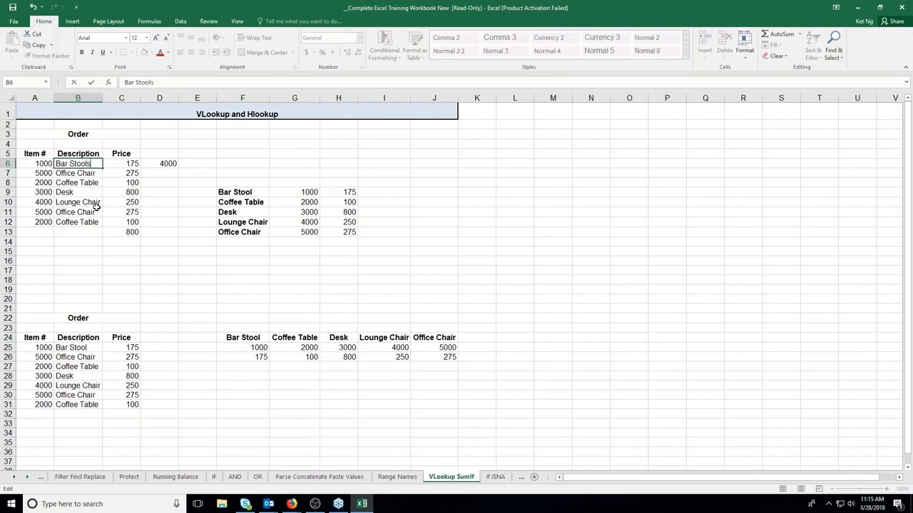
{"action": "key", "text": "Return"}
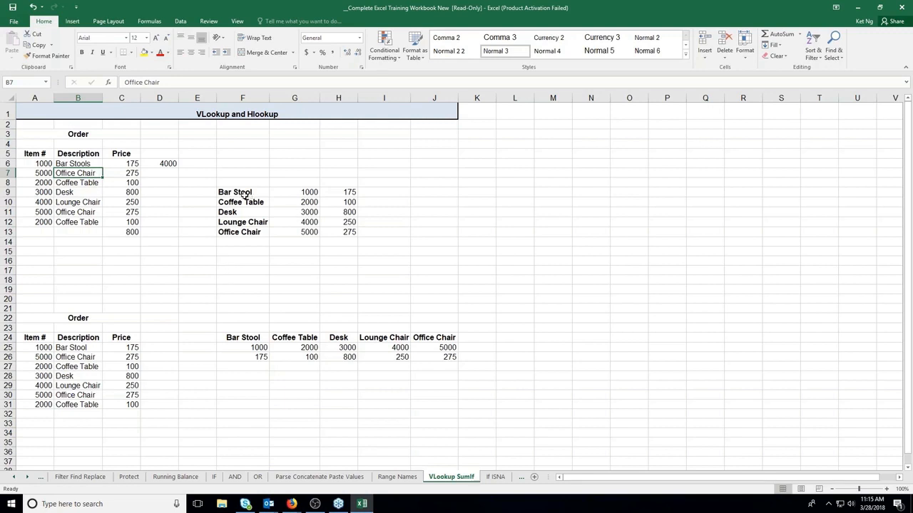
Add FALSE as the range_lookup argument in C6 so the formula reads =VLOOKUP(B6,Furniture,3,FALSE) and requires an exact match
{"action": "left_click", "coordinate": [116, 164]}
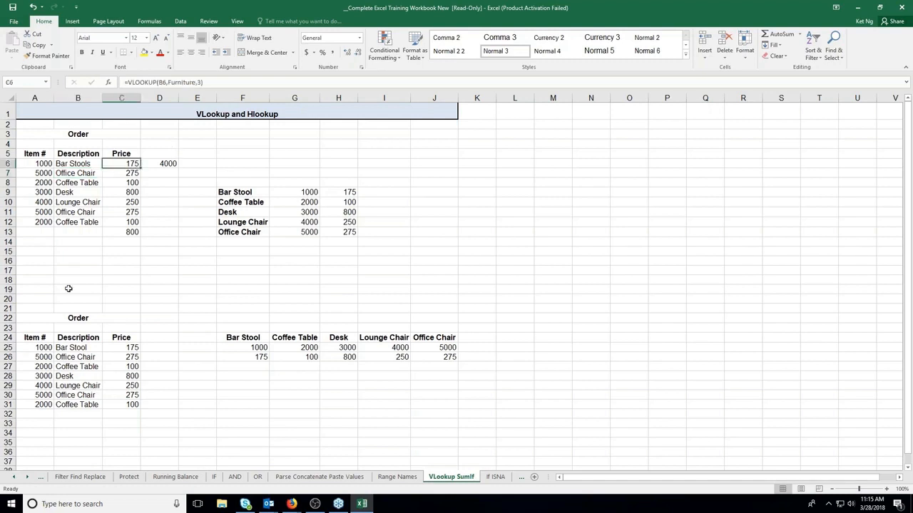
{"action": "left_click", "coordinate": [202, 82]}
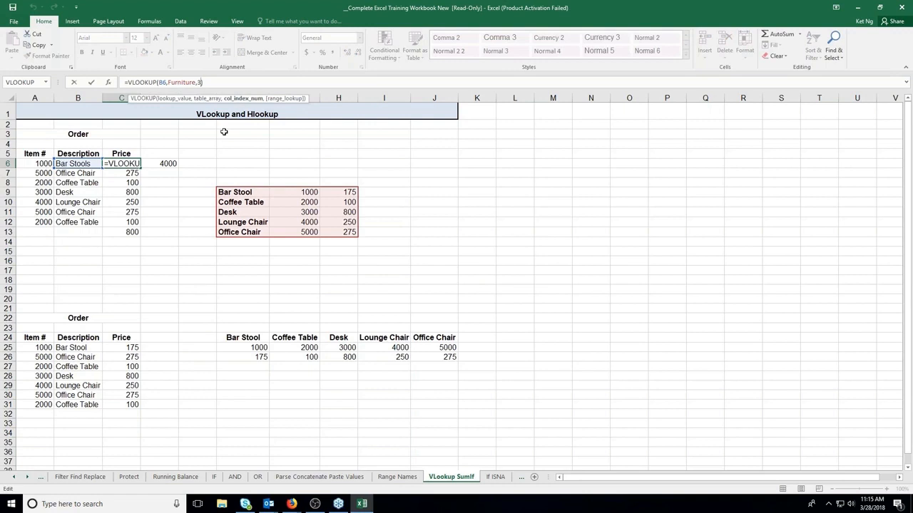
{"action": "type", "text": ","}
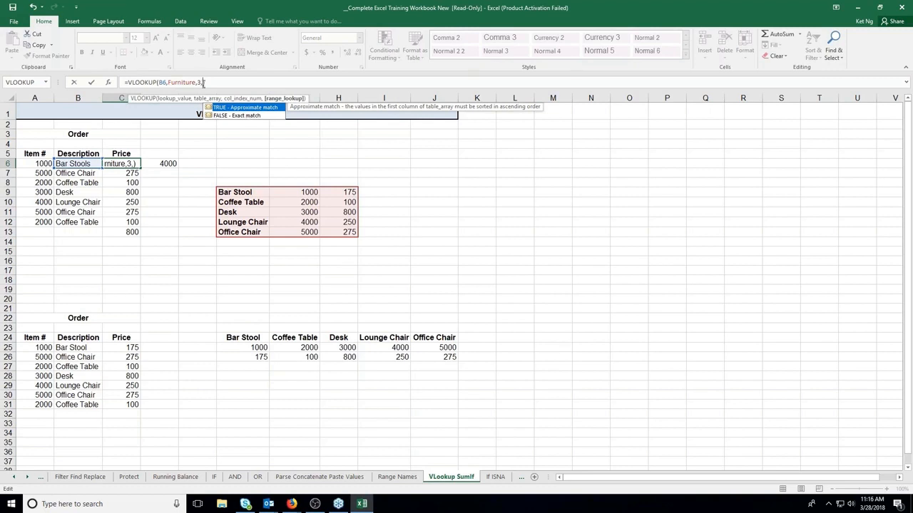
{"action": "left_click", "coordinate": [230, 116]}
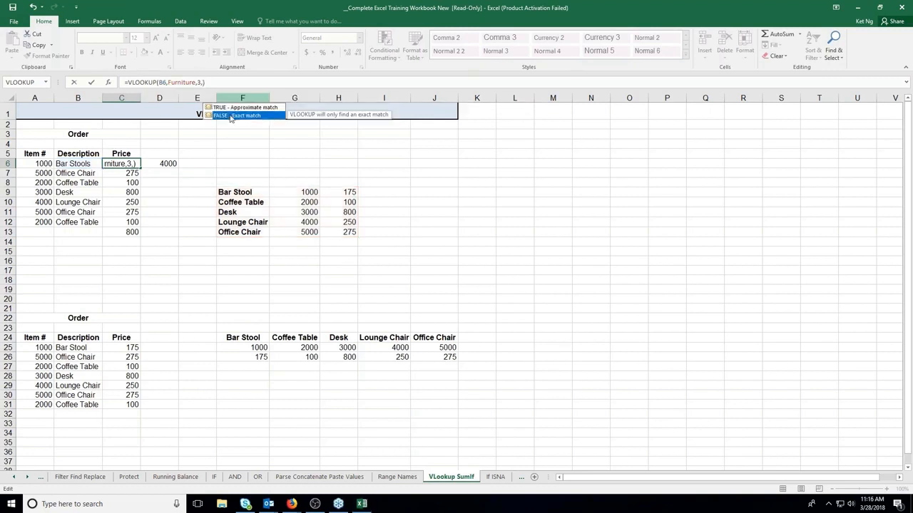
{"action": "double_click", "coordinate": [230, 117]}
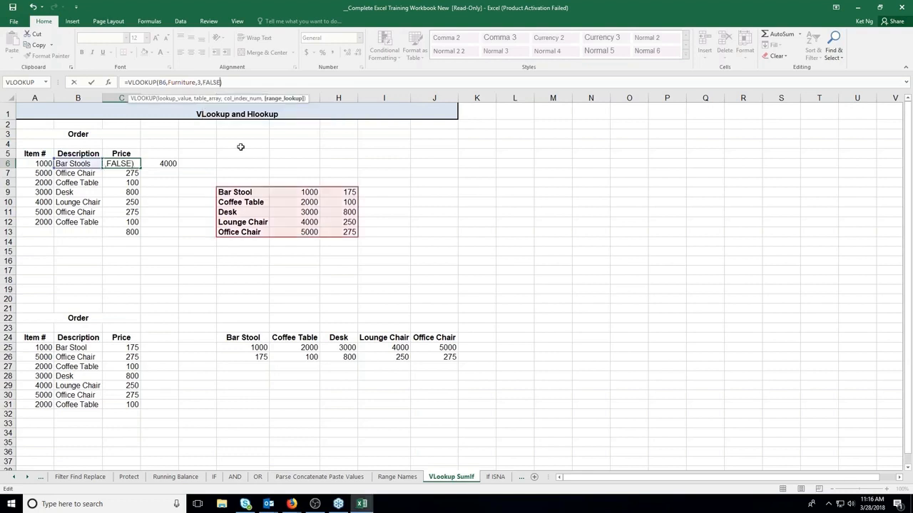
{"action": "key", "text": "Return"}
{"action": "key", "text": "Up"}
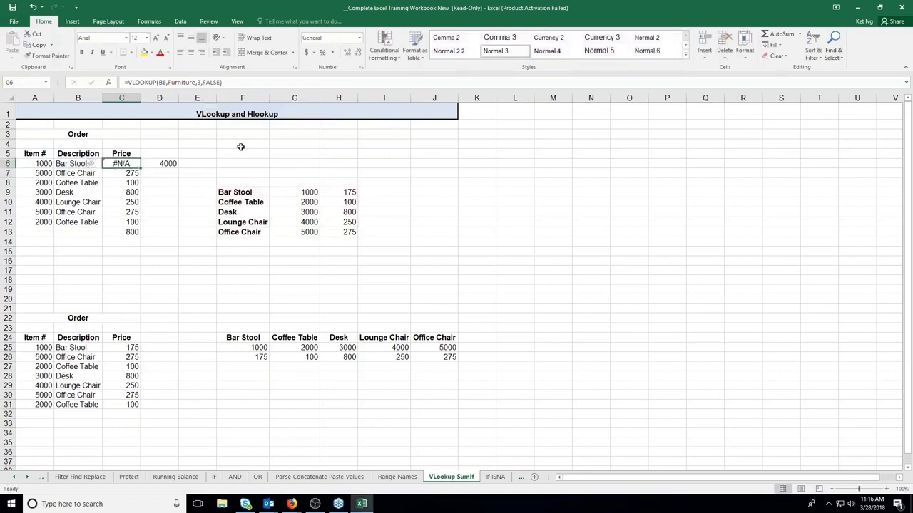
Correct the description in B6 back to Bar Stool to test the exact-match lookup
{"action": "left_click", "coordinate": [76, 164]}
{"action": "double_click", "coordinate": [95, 164]}
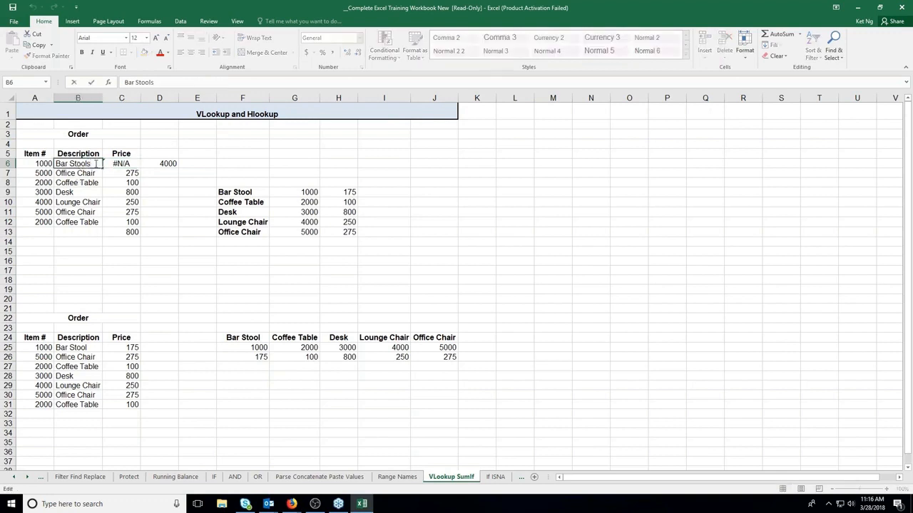
{"action": "key", "text": "BackSpace"}
{"action": "key", "text": "Return"}
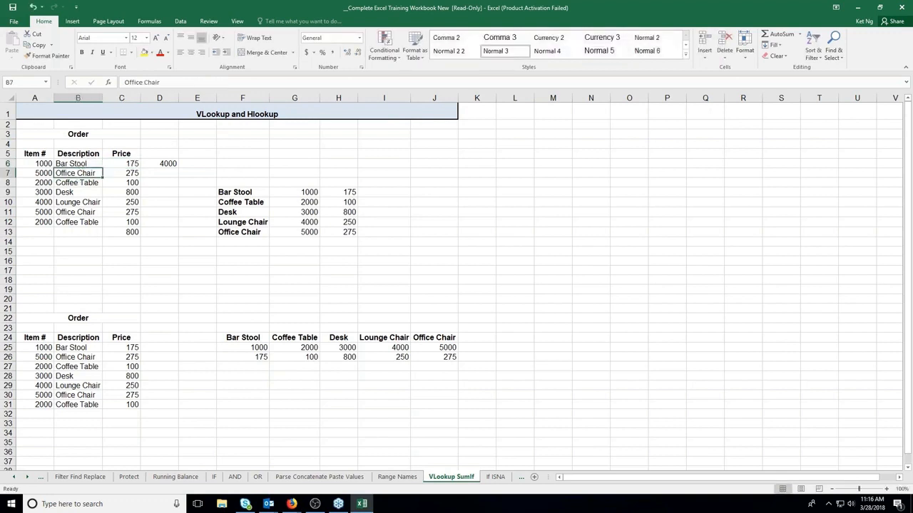
Examine the C6 formula and the order of the item names in F9:F13, the first column of the Furniture table
{"action": "left_click", "coordinate": [118, 164]}
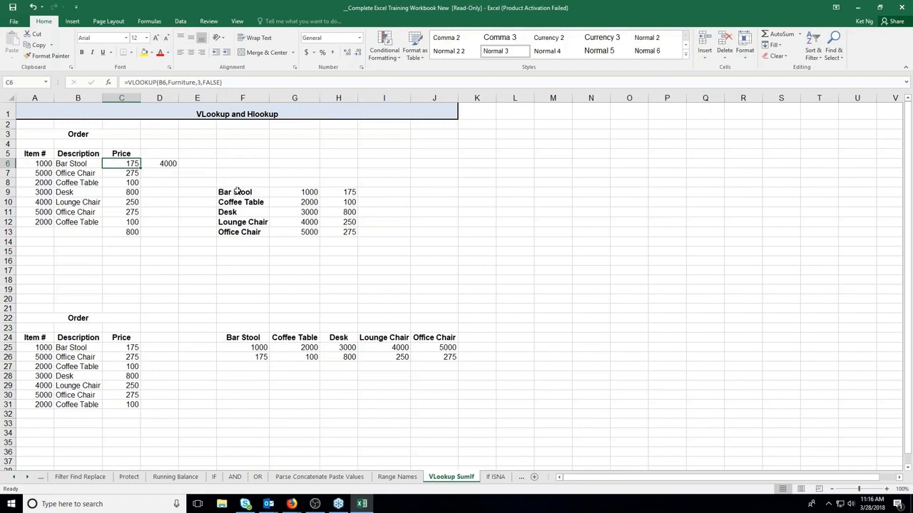
{"action": "left_click_drag", "start_coordinate": [239, 191], "coordinate": [241, 232]}
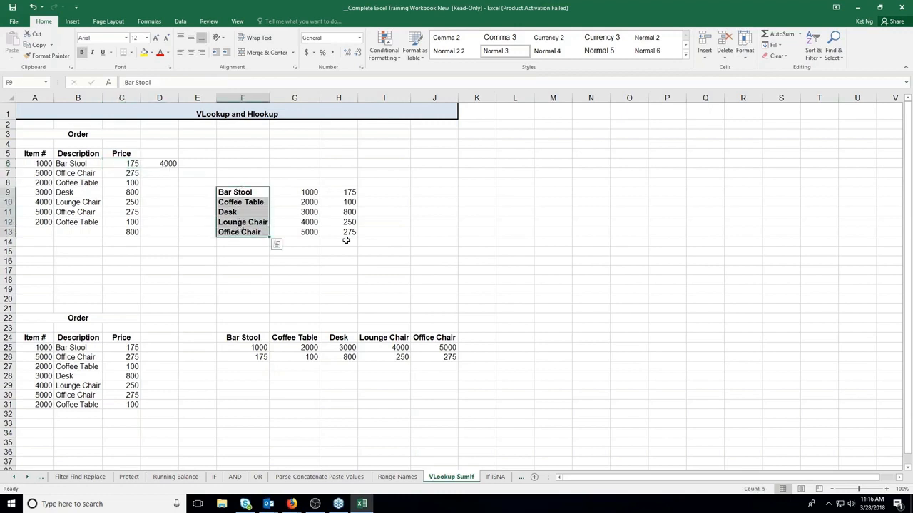
{"action": "left_click", "coordinate": [231, 193]}
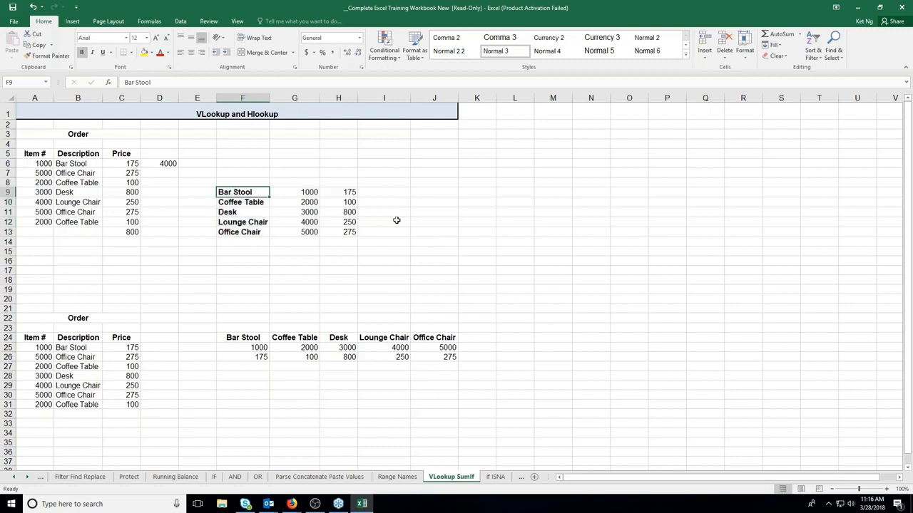
{"action": "key", "text": "Down"}
{"action": "key", "text": "Down"}
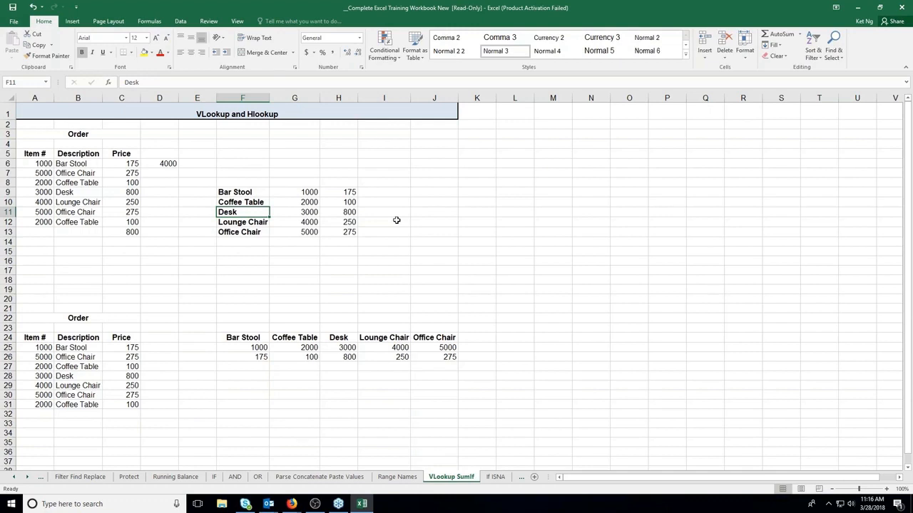
{"action": "key", "text": "Up"}
{"action": "key", "text": "Up"}
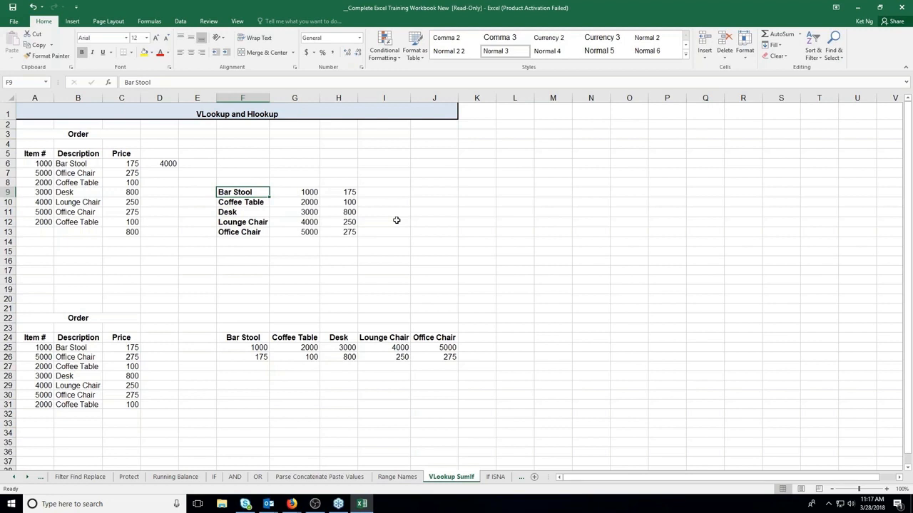
{"action": "key", "text": "Down"}
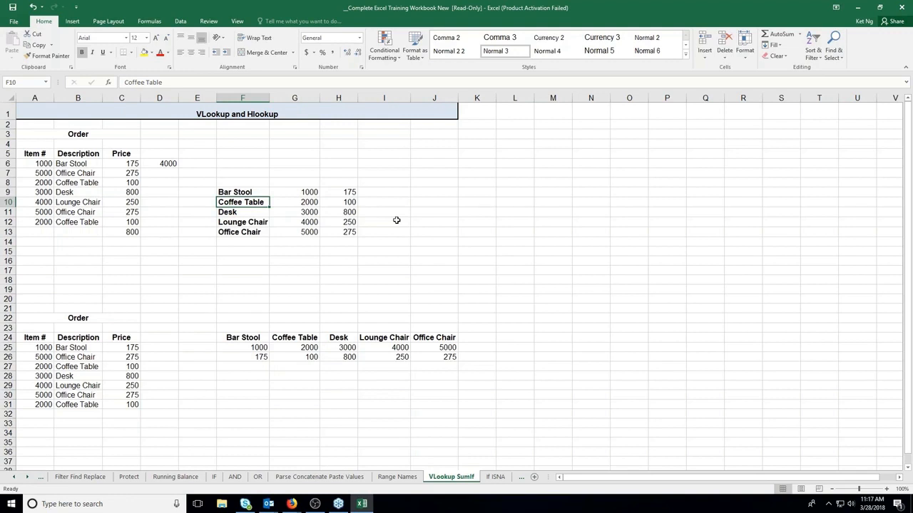
{"action": "key", "text": "Up"}
{"action": "key", "text": "Right"}
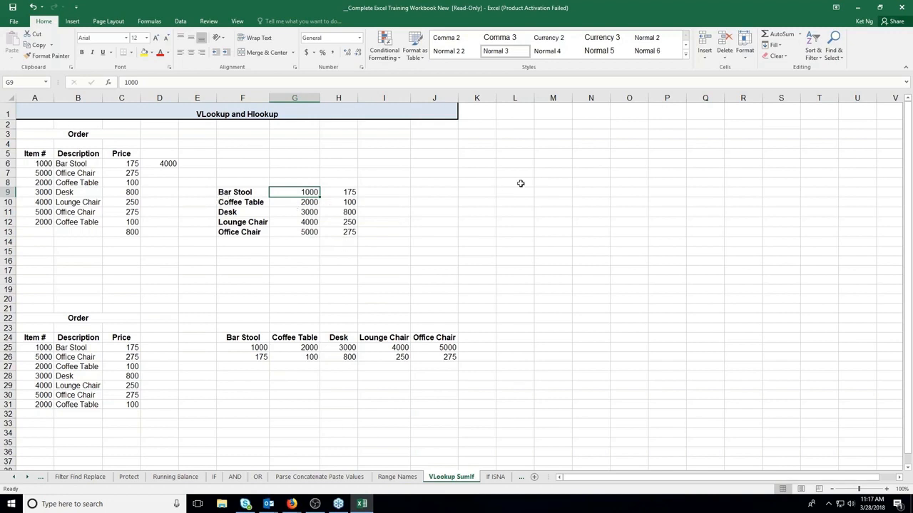
Start a numeric range table with 10000 in K8 and 20000 in L8
{"action": "left_click", "coordinate": [471, 184]}
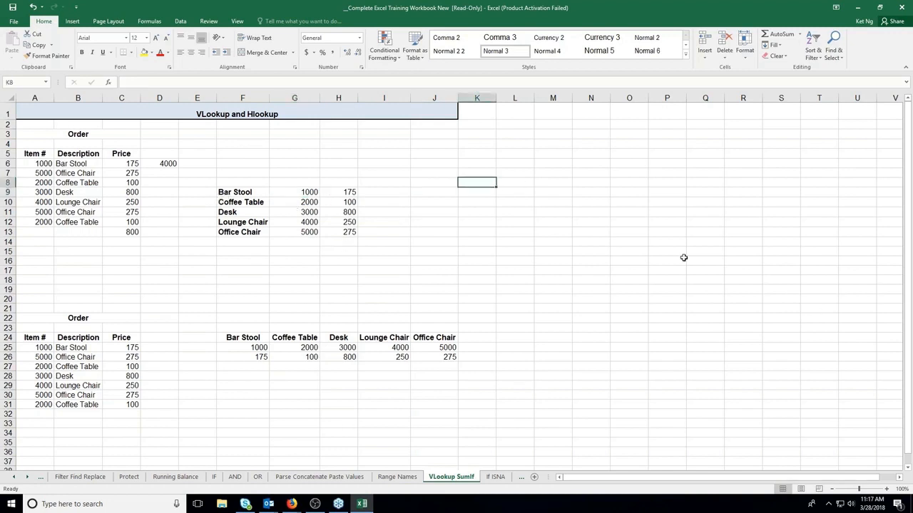
{"action": "type", "text": "10000"}
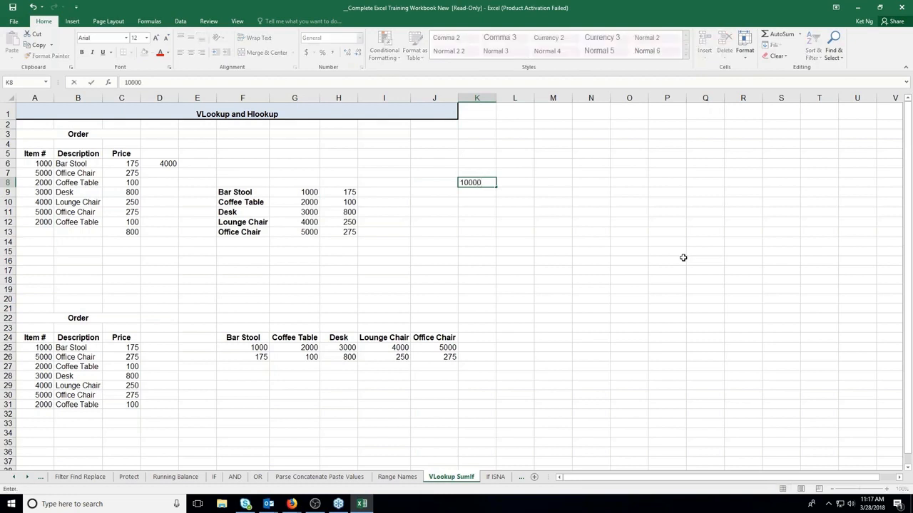
{"action": "key", "text": "Tab"}
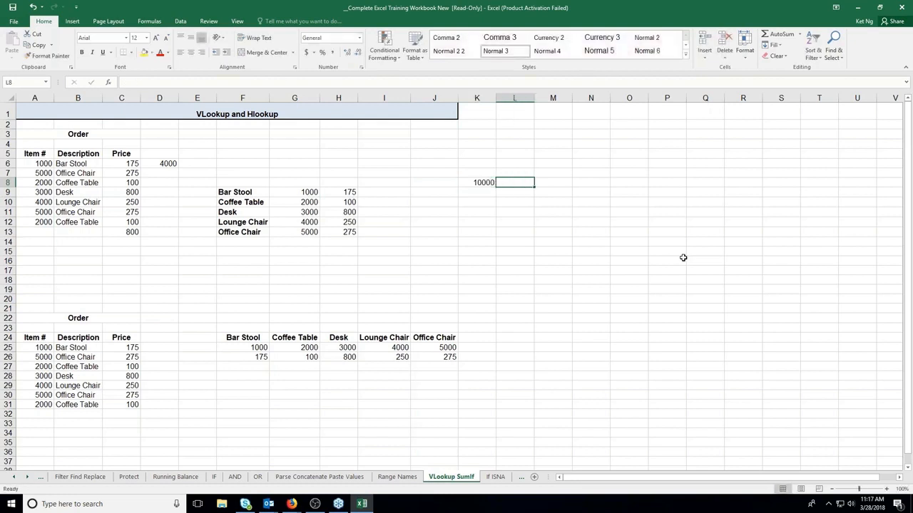
{"action": "type", "text": "2000"}
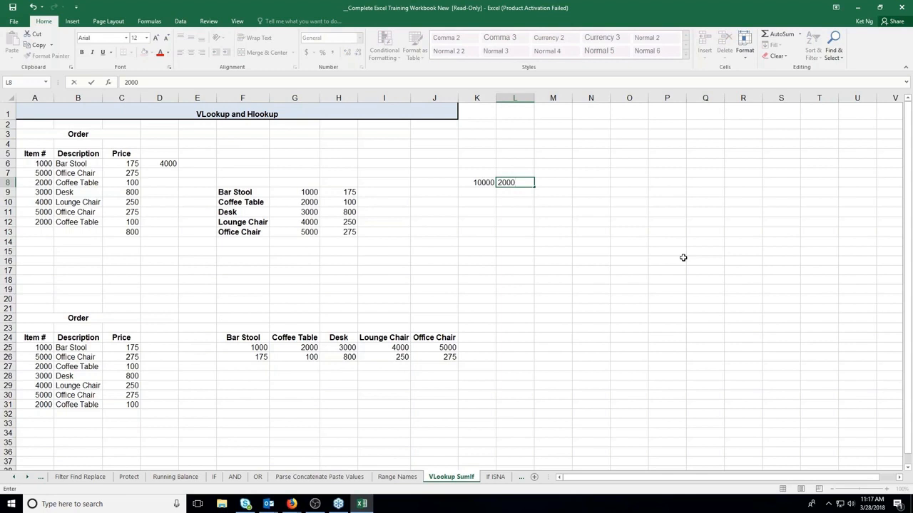
{"action": "type", "text": "0"}
{"action": "key", "text": "Return"}
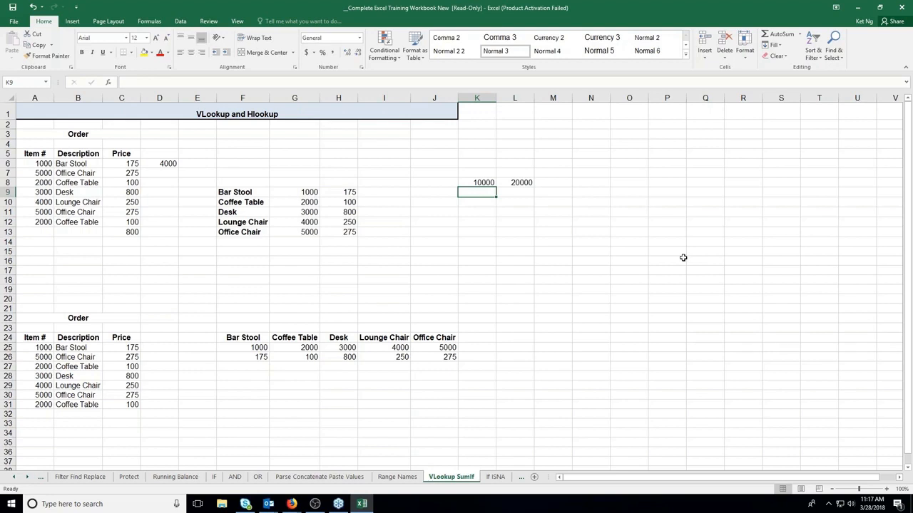
Add a second row to the range table with 20000 in K9 and 30000 in L9
{"action": "type", "text": "20000"}
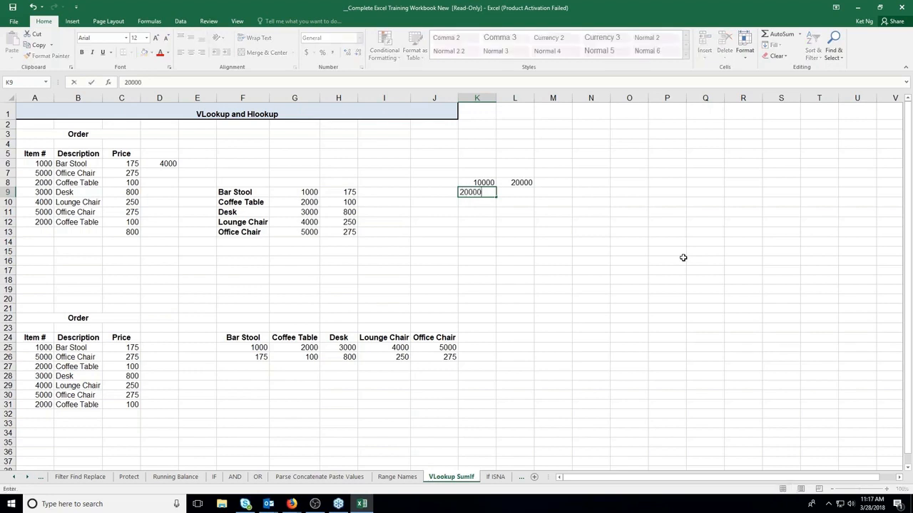
{"action": "key", "text": "Tab"}
{"action": "type", "text": "3000"}
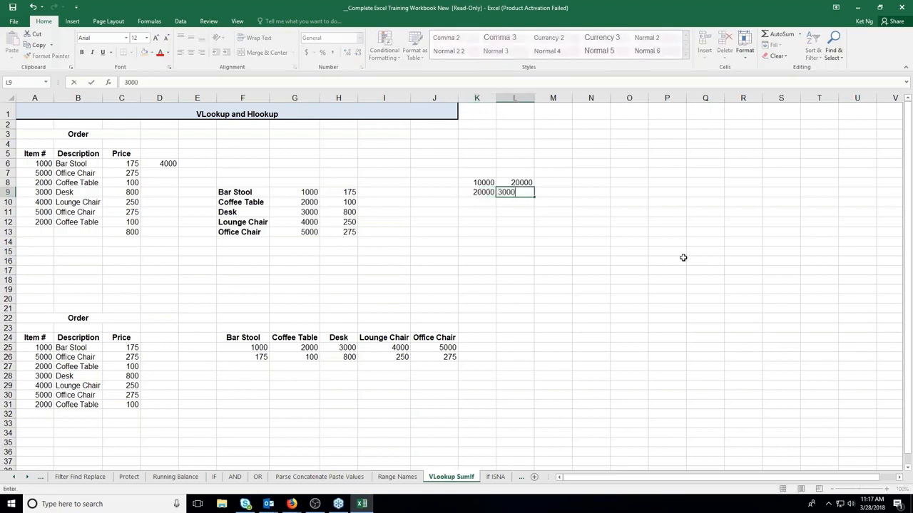
{"action": "key", "text": "Tab"}
{"action": "key", "text": "Left"}
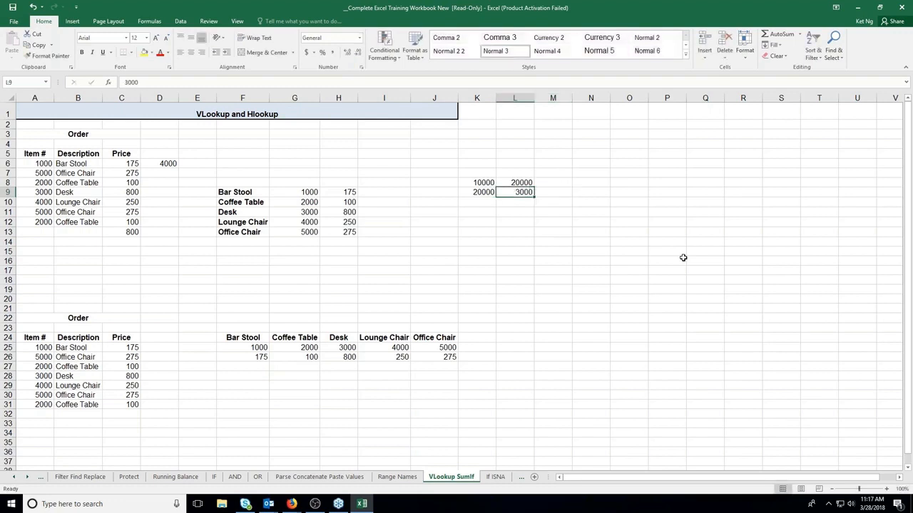
{"action": "key", "text": "F2"}
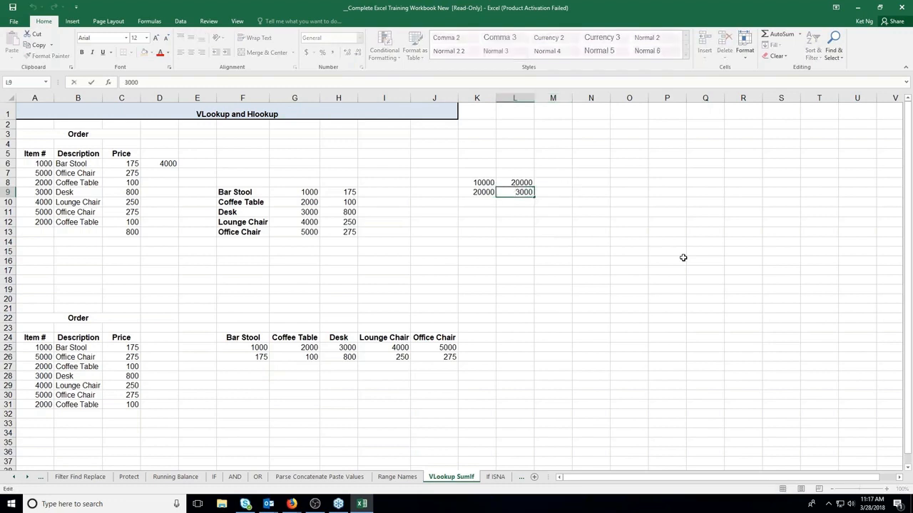
{"action": "type", "text": "0"}
{"action": "key", "text": "Tab"}
Enter the rates 0.1 in M8 and 0.2 in M9 beside the two numeric ranges
{"action": "key", "text": "Up"}
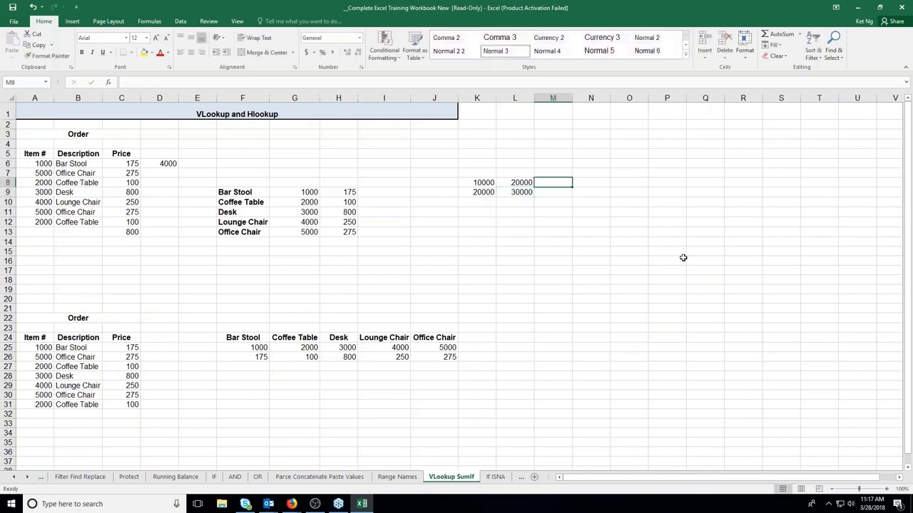
{"action": "type", "text": "."}
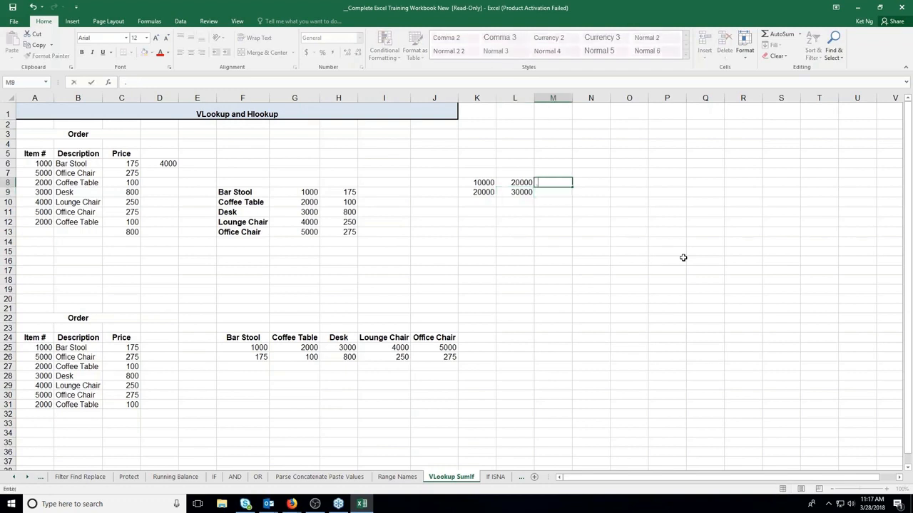
{"action": "type", "text": "10"}
{"action": "key", "text": "Return"}
{"action": "type", "text": ".2"}
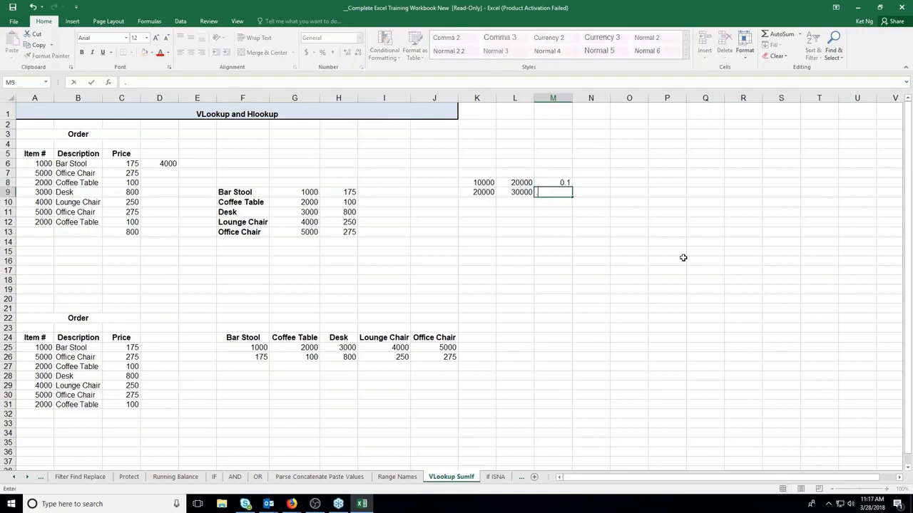
{"action": "key", "text": "Return"}
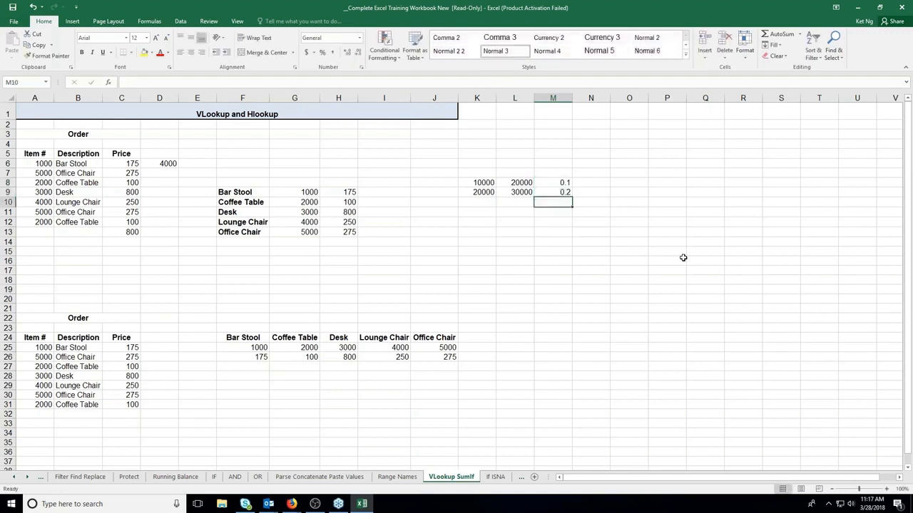
Examine the lower bounds in K8:K9 and the matching rate in M8 of the range table
{"action": "left_click", "coordinate": [474, 184]}
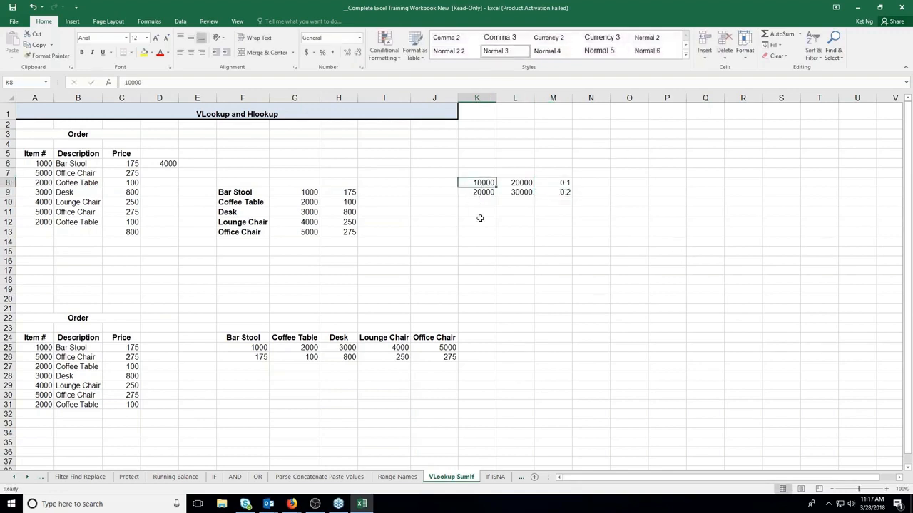
{"action": "left_click", "coordinate": [484, 203]}
{"action": "left_click", "coordinate": [487, 184]}
{"action": "left_click", "coordinate": [557, 183]}
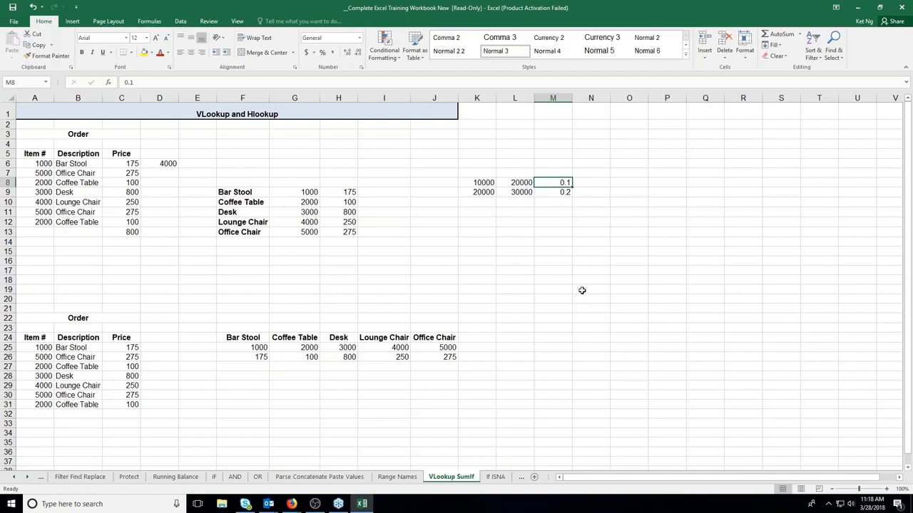
{"action": "left_click", "coordinate": [490, 183]}
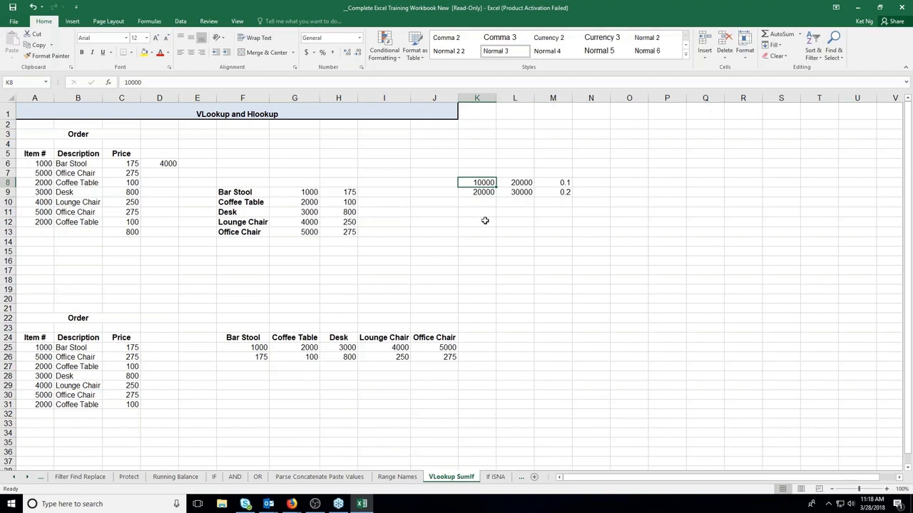
{"action": "left_click", "coordinate": [485, 192], "text": "shift"}
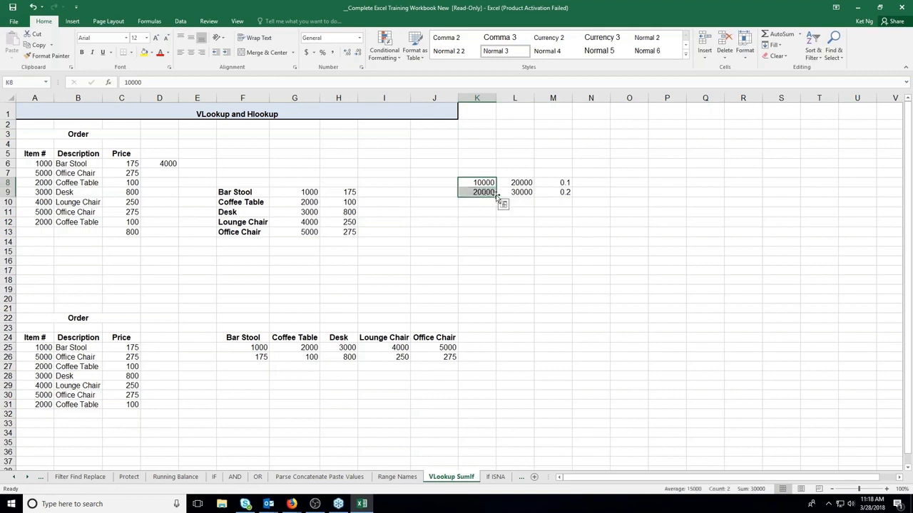
Extend the range table's lower bounds in column K and upper bounds in column L down to row 12 in increments of 10000
{"action": "left_click_drag", "start_coordinate": [497, 197], "coordinate": [497, 227]}
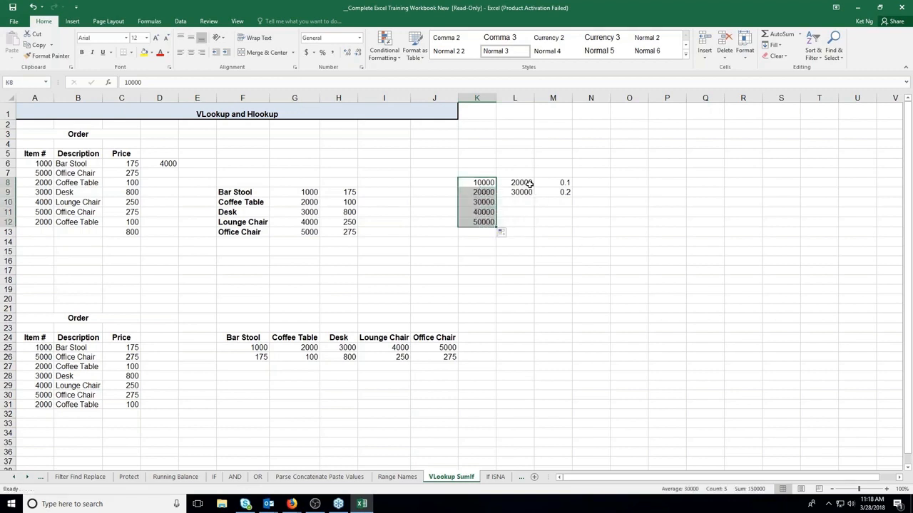
{"action": "left_click_drag", "start_coordinate": [523, 183], "coordinate": [535, 227]}
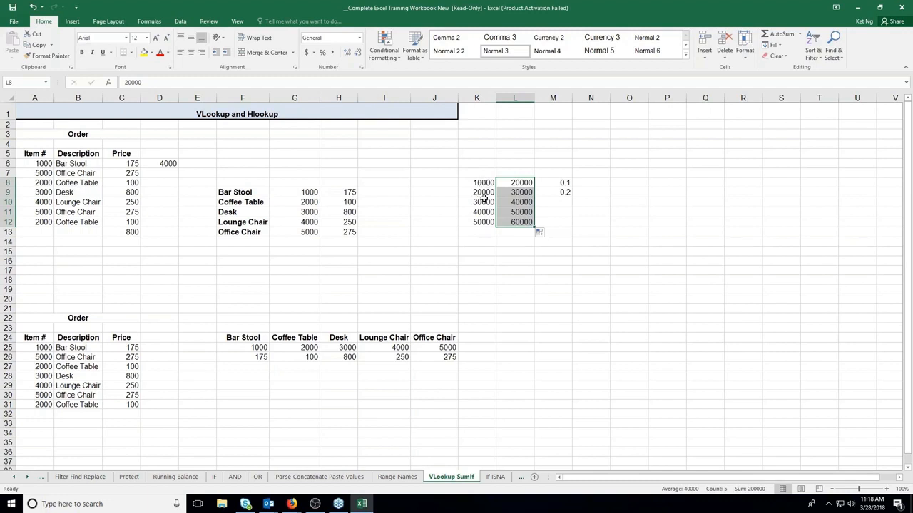
{"action": "left_click", "coordinate": [565, 183]}
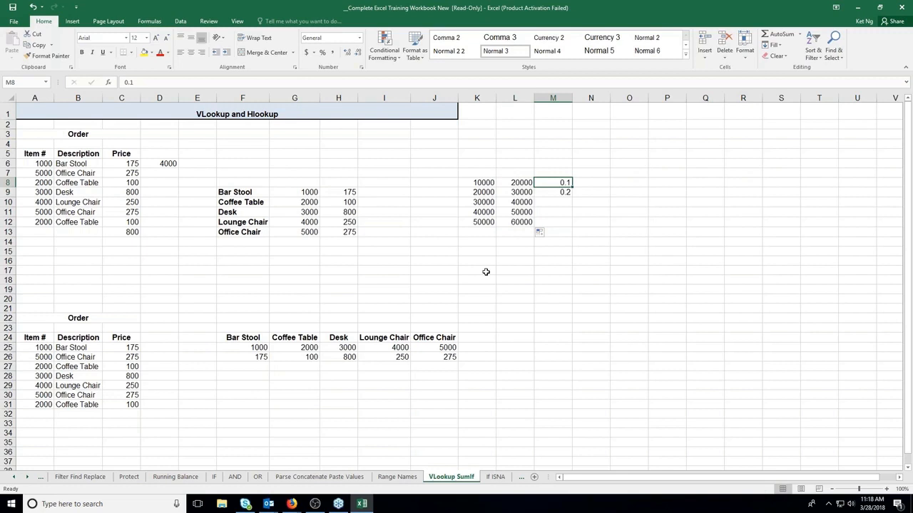
Clear the numeric range table from K8:M13, and review the furniture descriptions in F9:F13 and the lookup formula in A6
{"action": "left_click_drag", "start_coordinate": [479, 184], "coordinate": [562, 227]}
{"action": "key", "text": "Delete"}
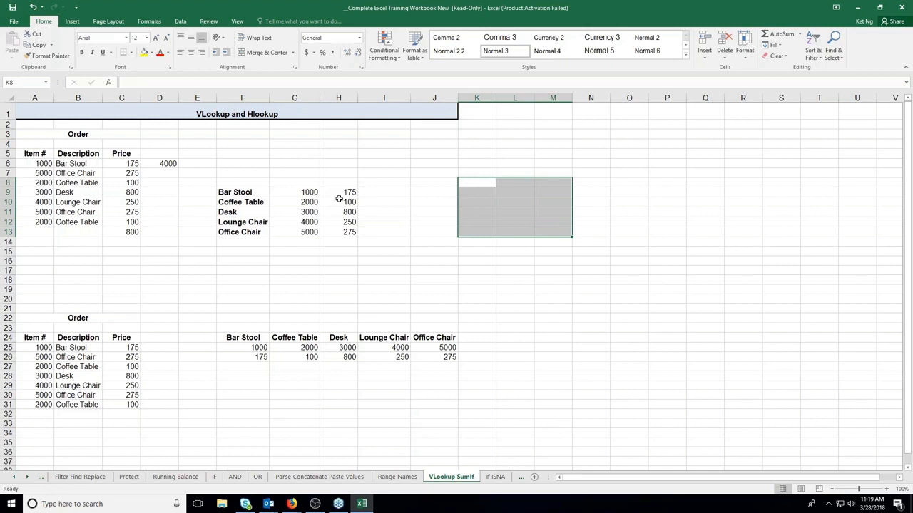
{"action": "left_click_drag", "start_coordinate": [261, 189], "coordinate": [263, 229]}
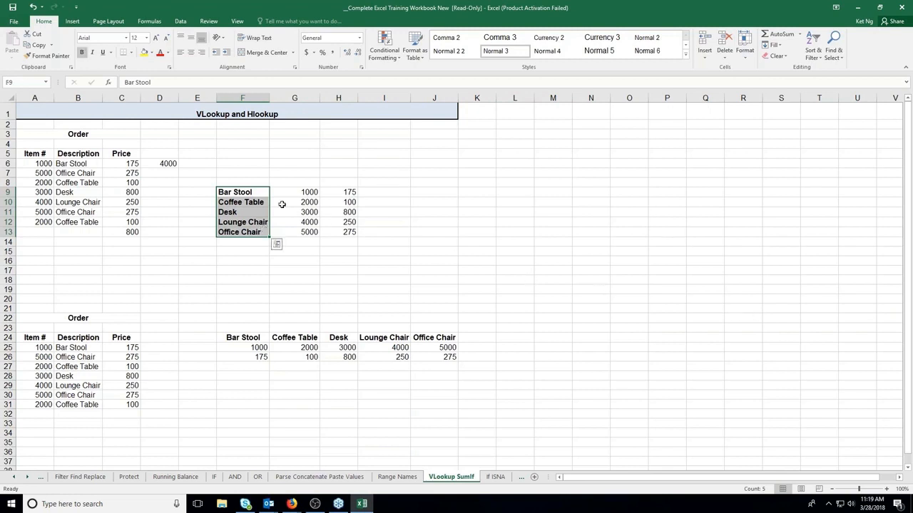
{"action": "left_click", "coordinate": [251, 223]}
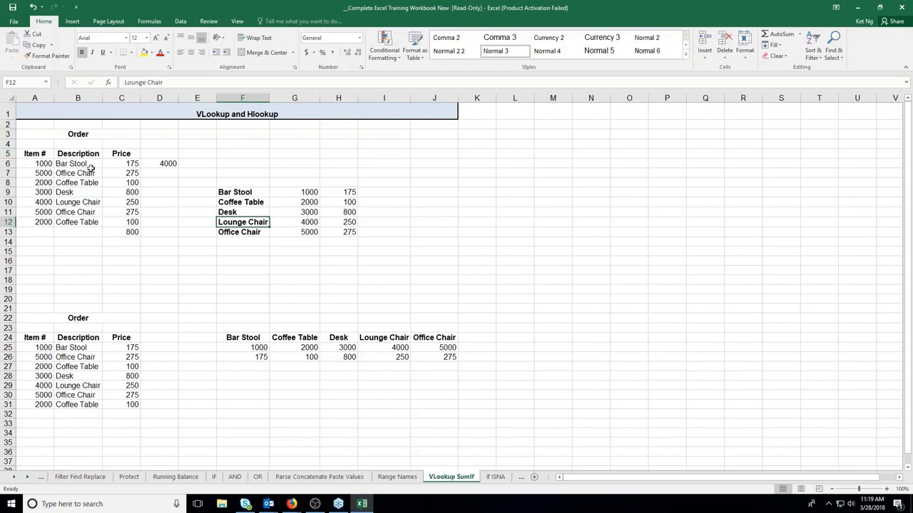
{"action": "left_click", "coordinate": [44, 164]}
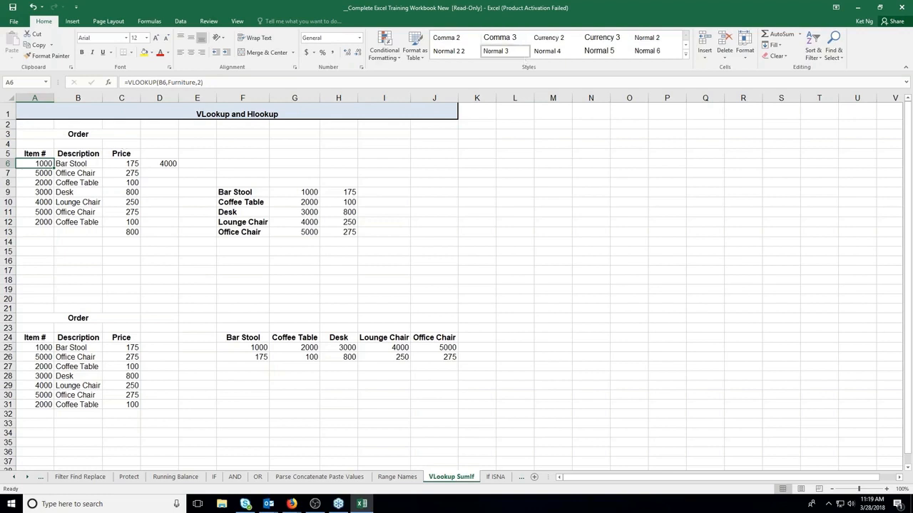
Enter the threshold amounts 10000, 20000 and 30000 in L6:L8 for a new lookup table
{"action": "left_click", "coordinate": [502, 164]}
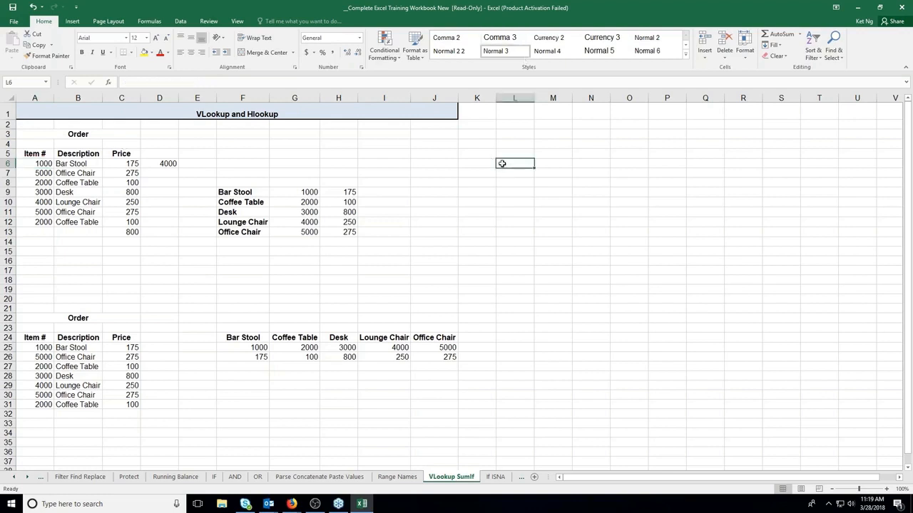
{"action": "type", "text": "1000"}
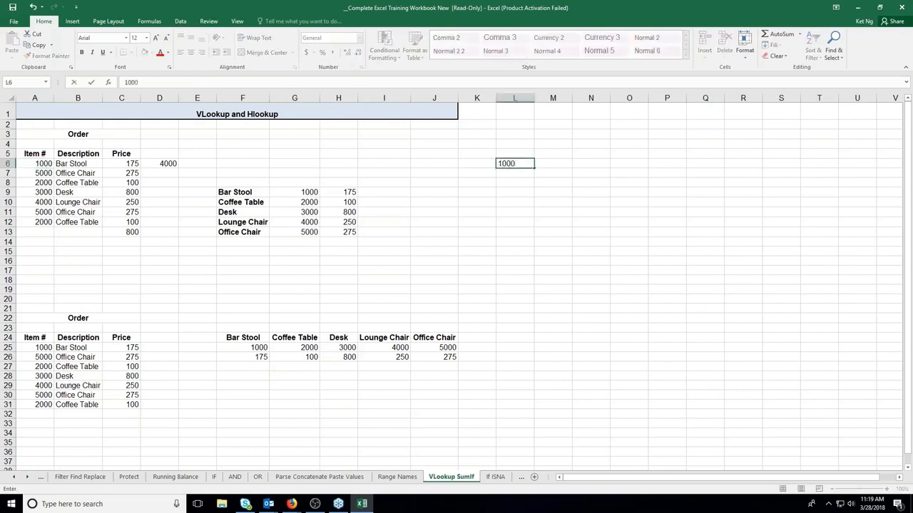
{"action": "type", "text": "0"}
{"action": "key", "text": "Return"}
{"action": "type", "text": "200"}
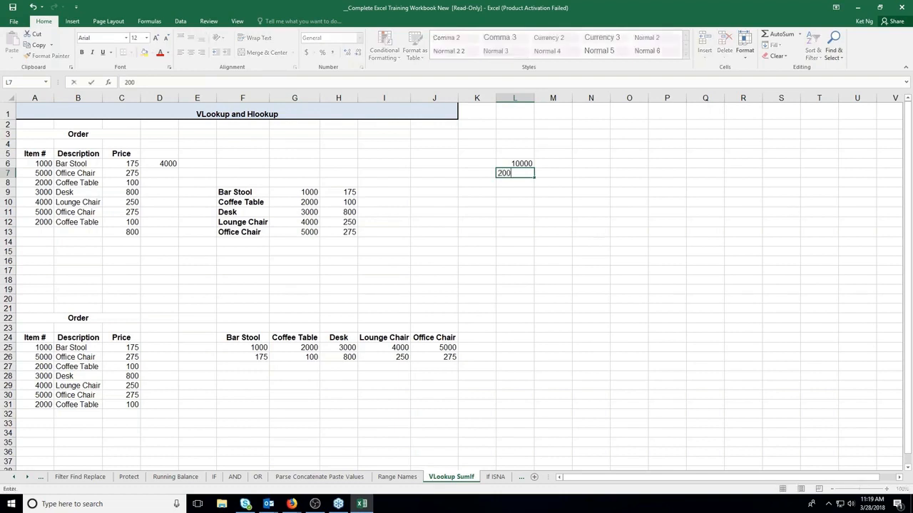
{"action": "type", "text": "00"}
{"action": "key", "text": "Return"}
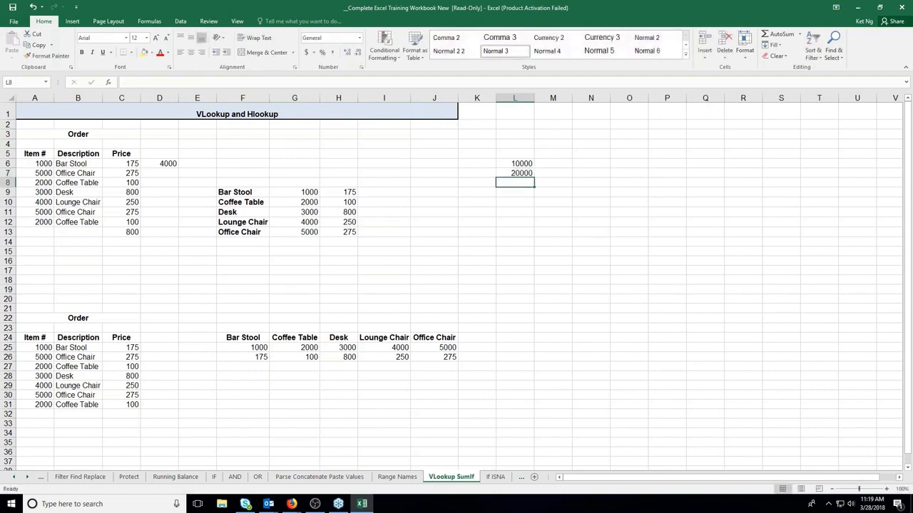
{"action": "key", "text": "Up"}
{"action": "key", "text": "Down"}
{"action": "type", "text": "3000"}
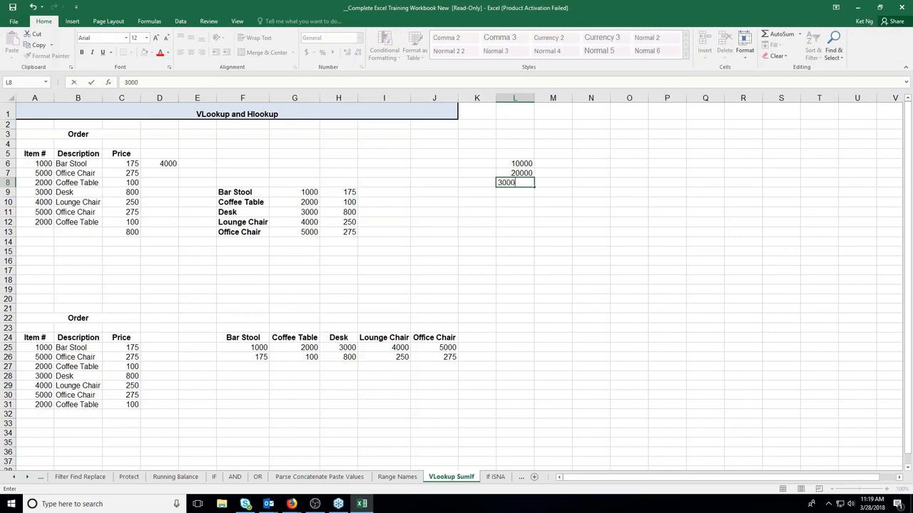
{"action": "type", "text": "0"}
{"action": "key", "text": "Return"}
Enter the rates 0.1, 2 and 0.3 in M6:M8 beside the threshold amounts
{"action": "left_click", "coordinate": [571, 163]}
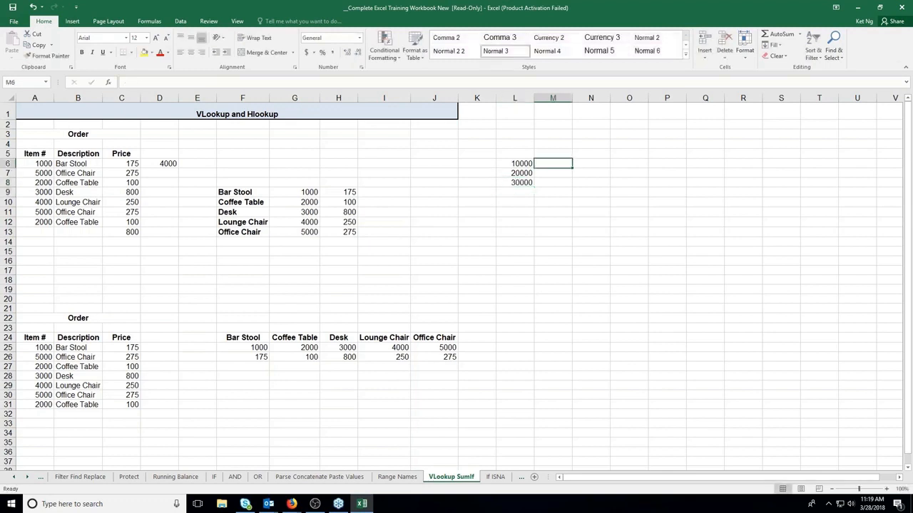
{"action": "type", "text": "1"}
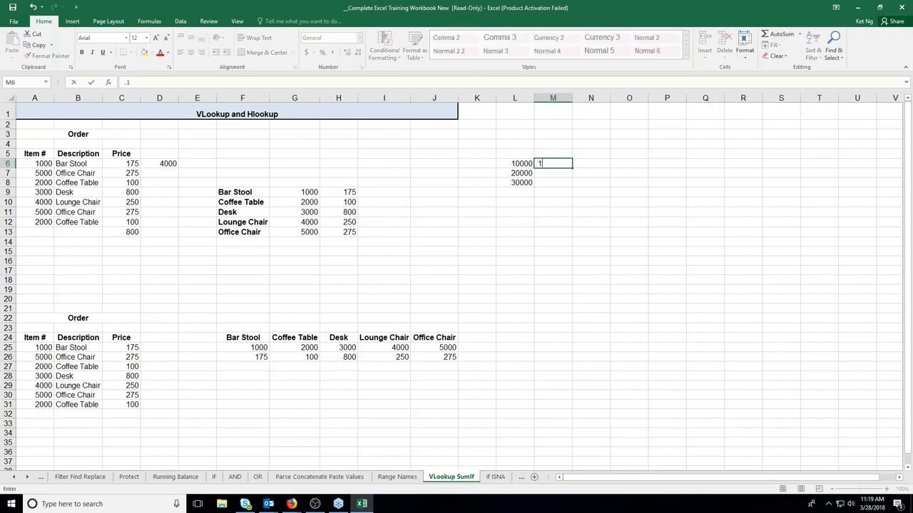
{"action": "key", "text": "Return"}
{"action": "type", "text": "2."}
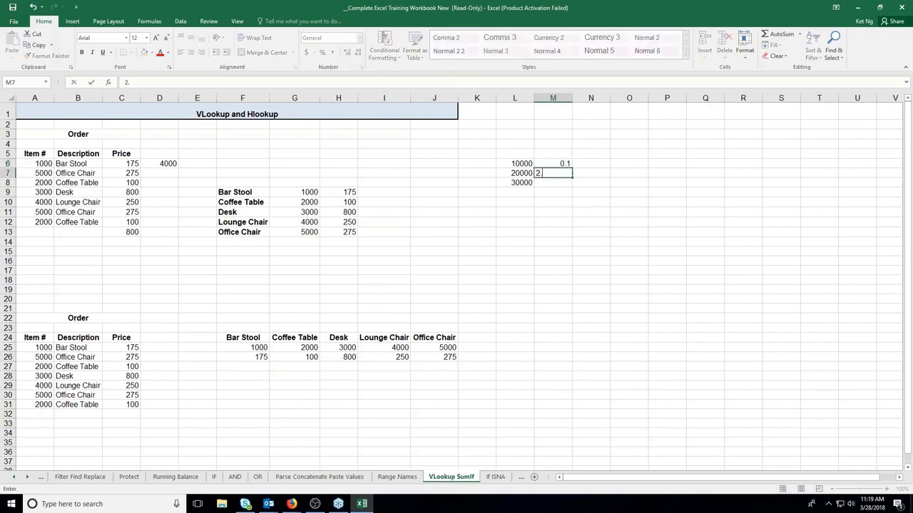
{"action": "key", "text": "Return"}
{"action": "type", "text": "30"}
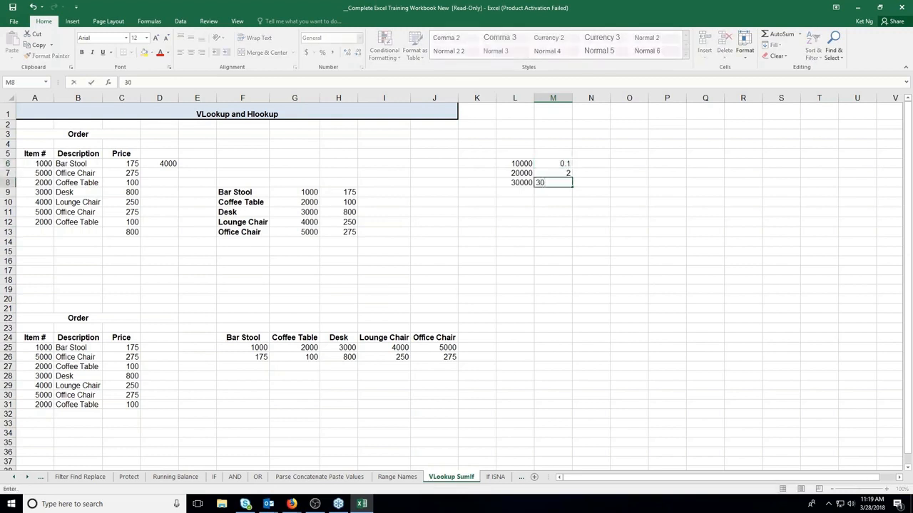
{"action": "key", "text": "BackSpace"}
{"action": "key", "text": "BackSpace"}
{"action": "type", "text": ".3"}
{"action": "key", "text": "Return"}
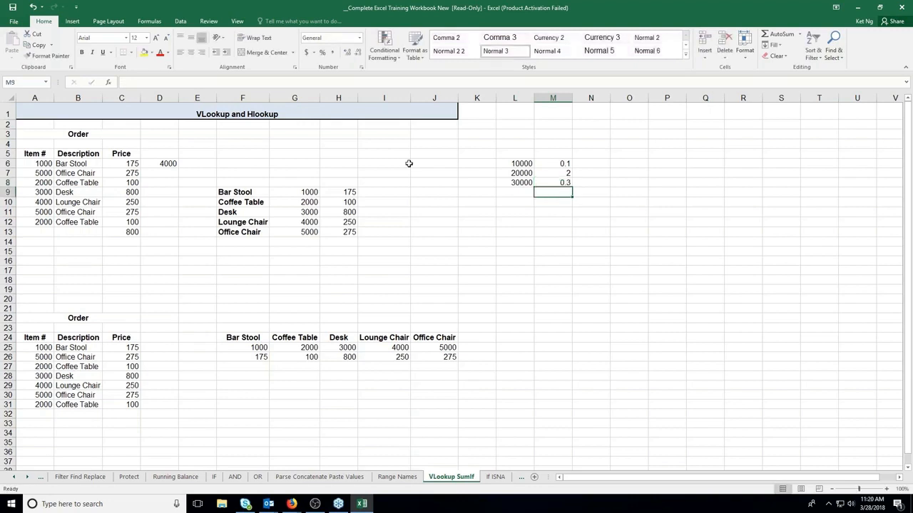
Name the threshold and rate table in L6:M8 "tax"
{"action": "left_click_drag", "start_coordinate": [515, 164], "coordinate": [564, 183]}
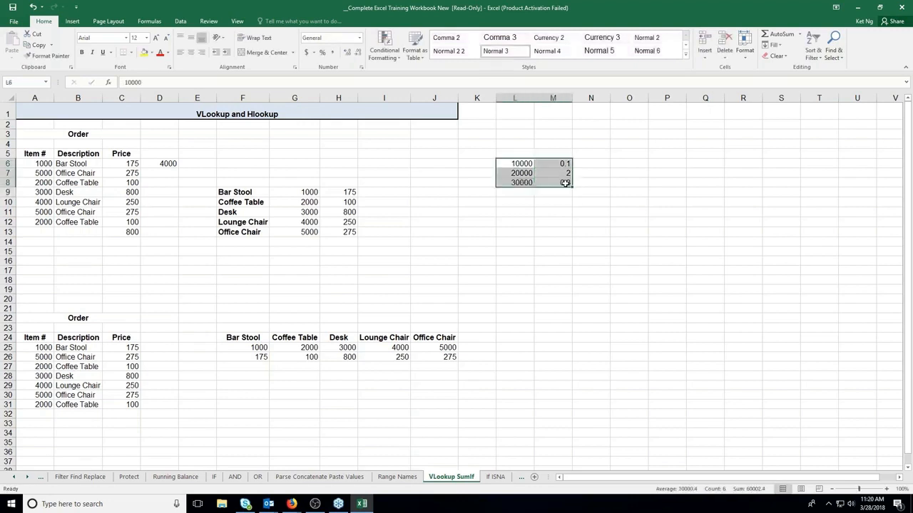
{"action": "left_click", "coordinate": [29, 82]}
{"action": "type", "text": "tax"}
{"action": "key", "text": "Return"}
Enter the first person's name in P6 and the amount 10001 in Q6
{"action": "left_click", "coordinate": [670, 165]}
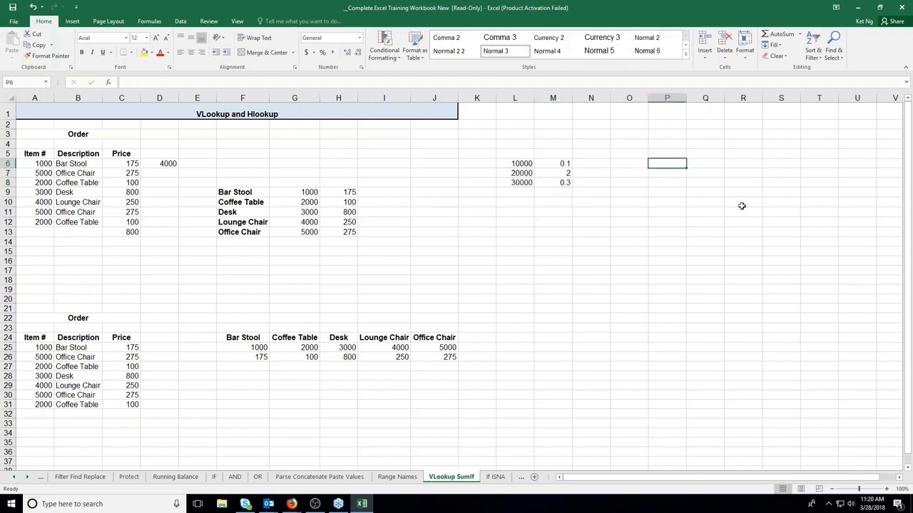
{"action": "type", "text": "Sandy"}
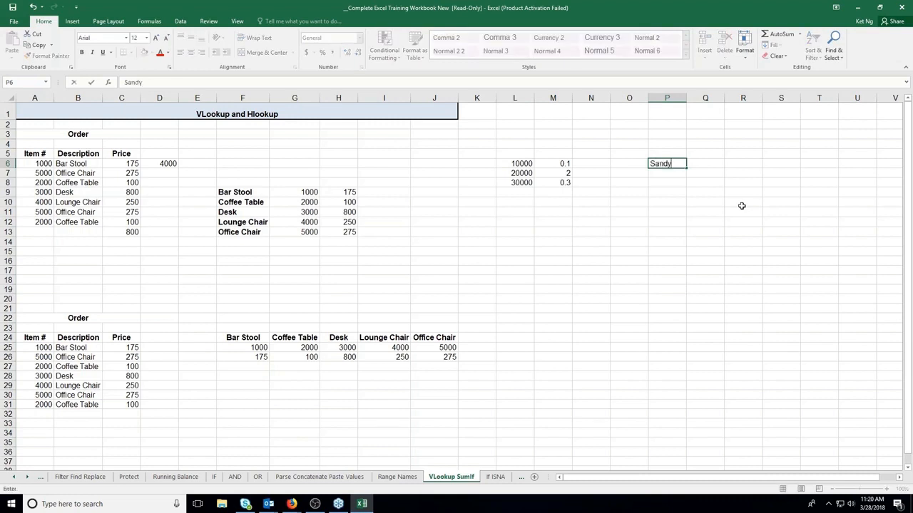
{"action": "key", "text": "Tab"}
{"action": "type", "text": "100"}
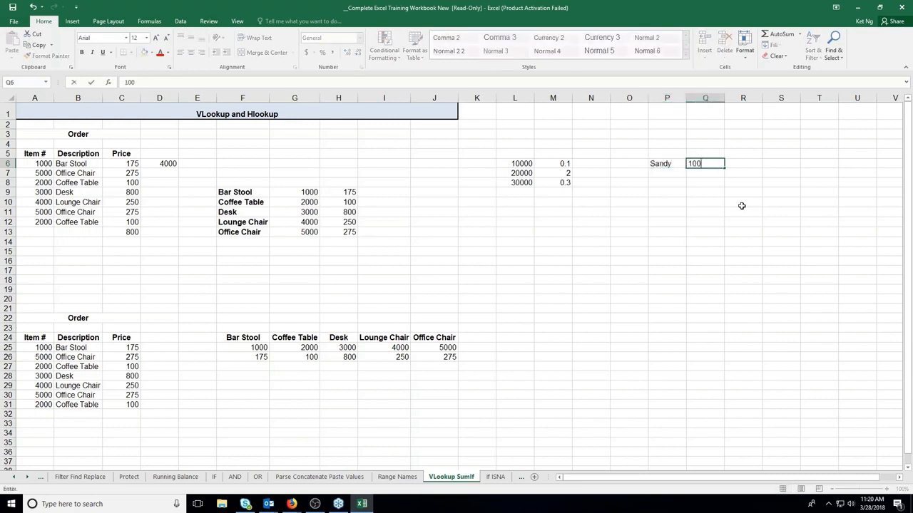
{"action": "type", "text": "01"}
{"action": "key", "text": "Return"}
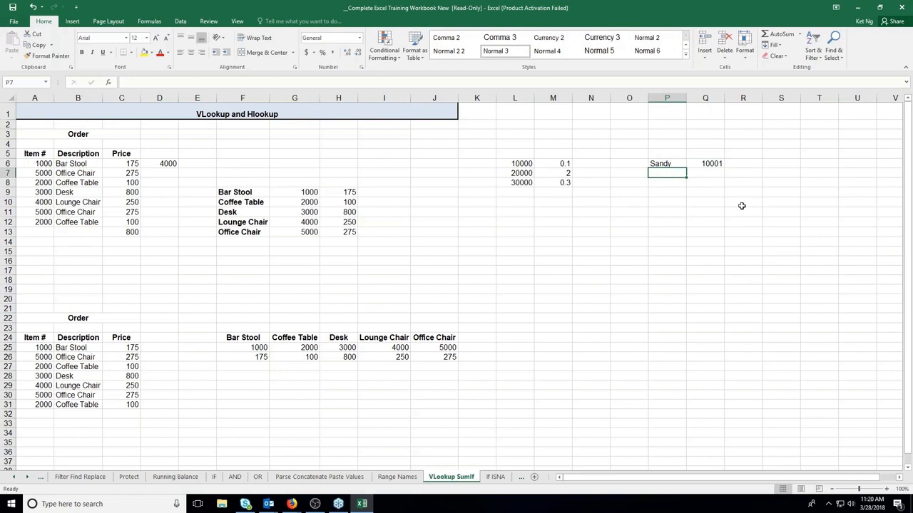
Enter the second person's name in P7 and the amount 20002 in Q7
{"action": "type", "text": "Roger"}
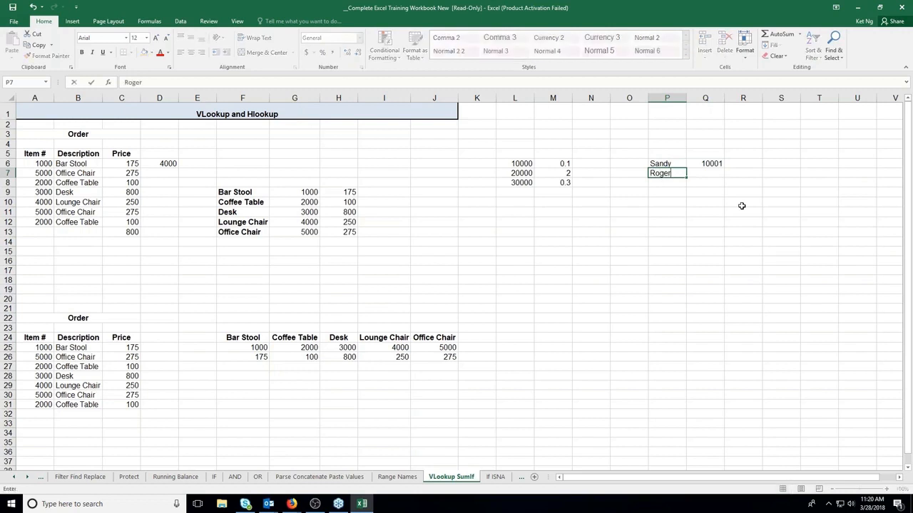
{"action": "key", "text": "Tab"}
{"action": "type", "text": "20"}
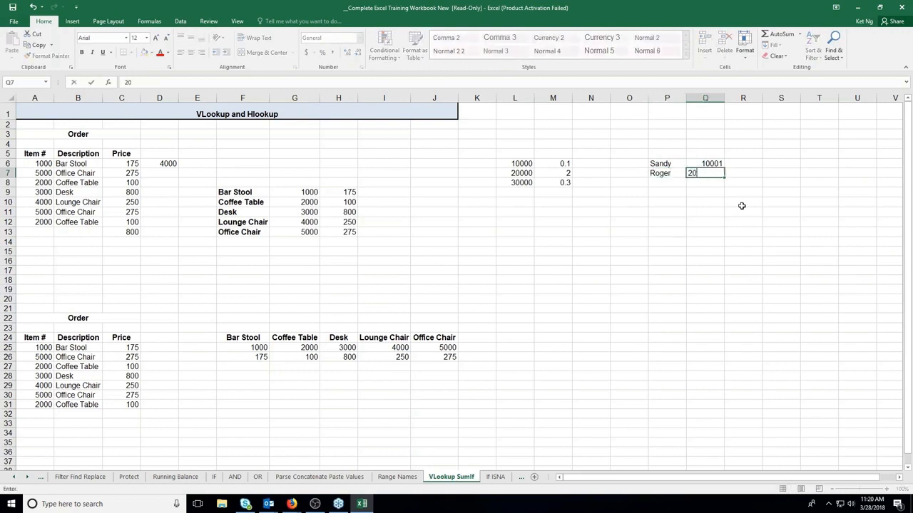
{"action": "type", "text": "002"}
{"action": "key", "text": "Return"}
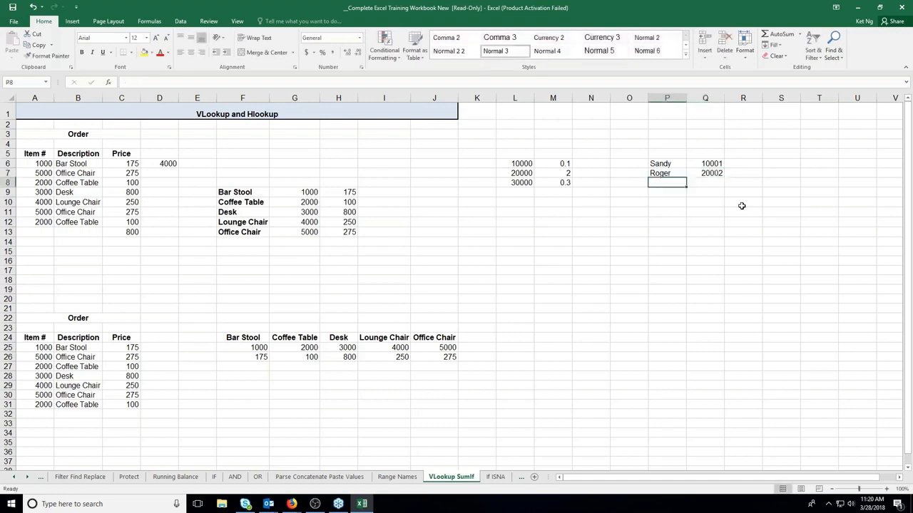
Enter =VLOOKUP(Q6,tax,2) in R6 to find the matching rate, and fill the formula down to R7
{"action": "left_click", "coordinate": [733, 164]}
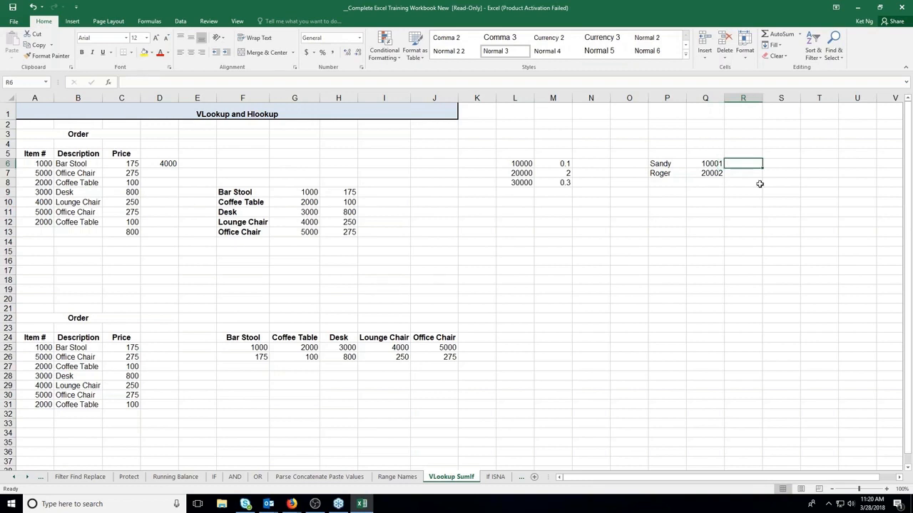
{"action": "type", "text": "="}
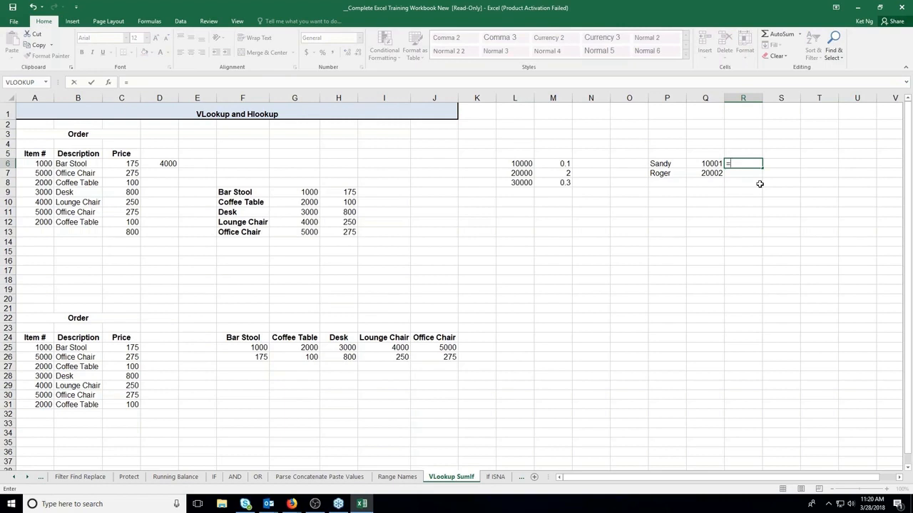
{"action": "type", "text": "vl"}
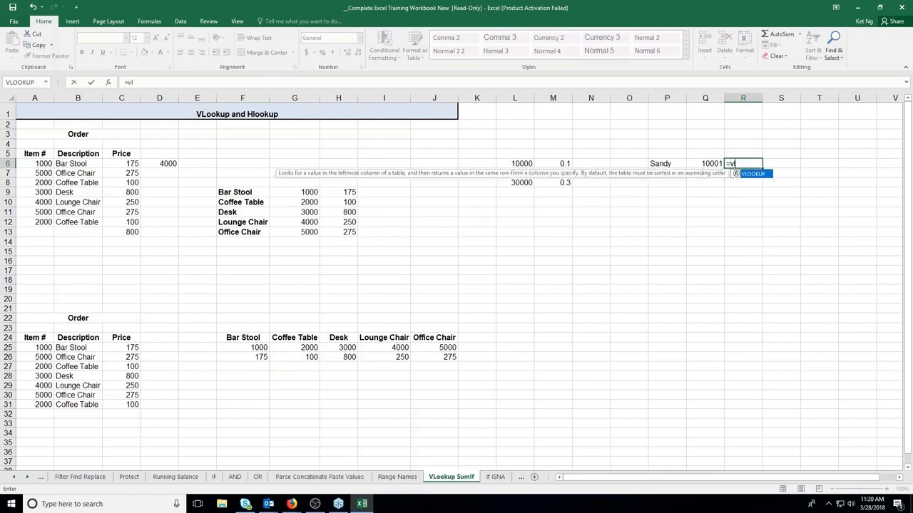
{"action": "double_click", "coordinate": [749, 174]}
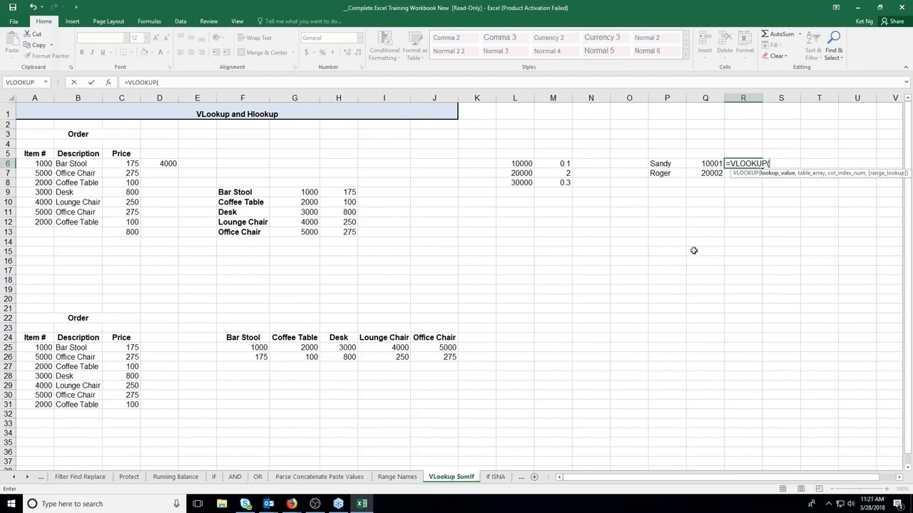
{"action": "left_click", "coordinate": [714, 164]}
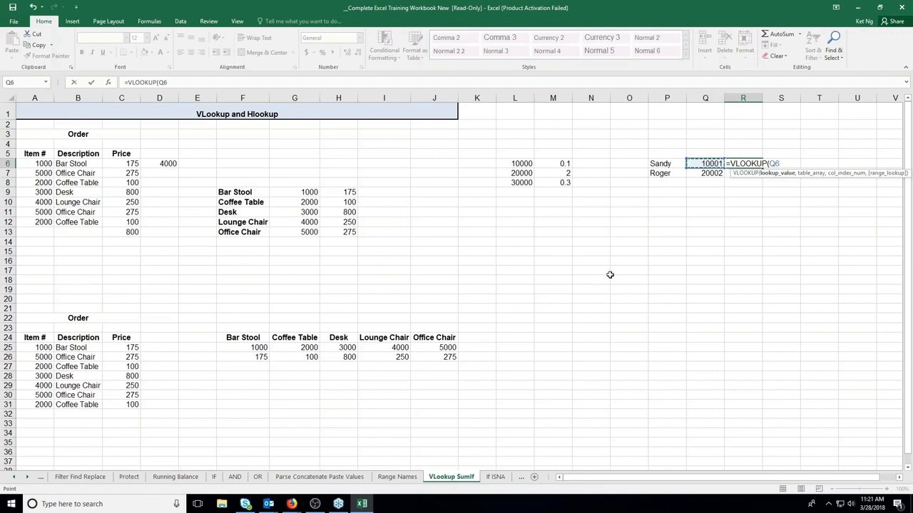
{"action": "type", "text": ","}
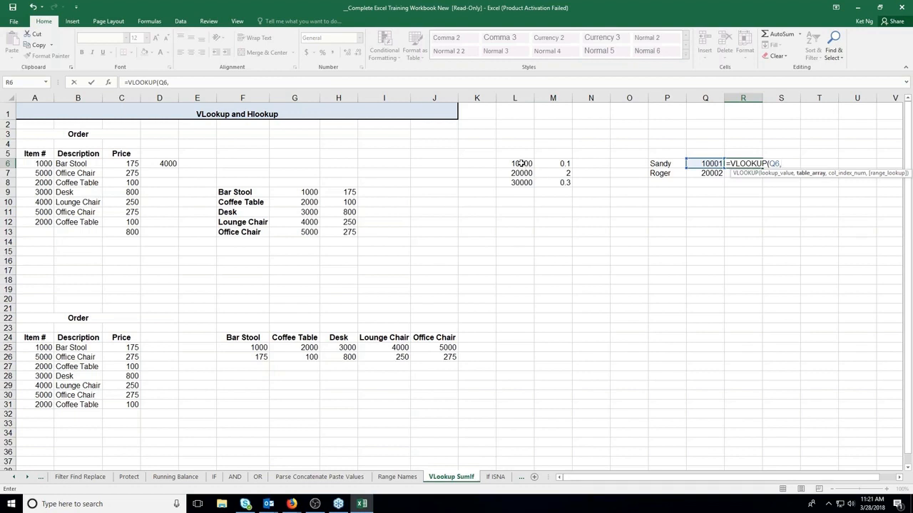
{"action": "left_click_drag", "start_coordinate": [521, 163], "coordinate": [551, 183]}
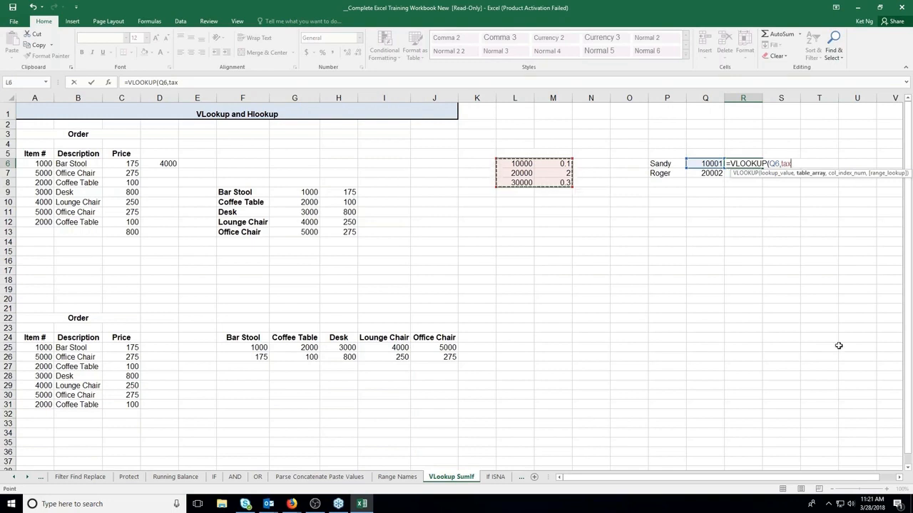
{"action": "type", "text": ","}
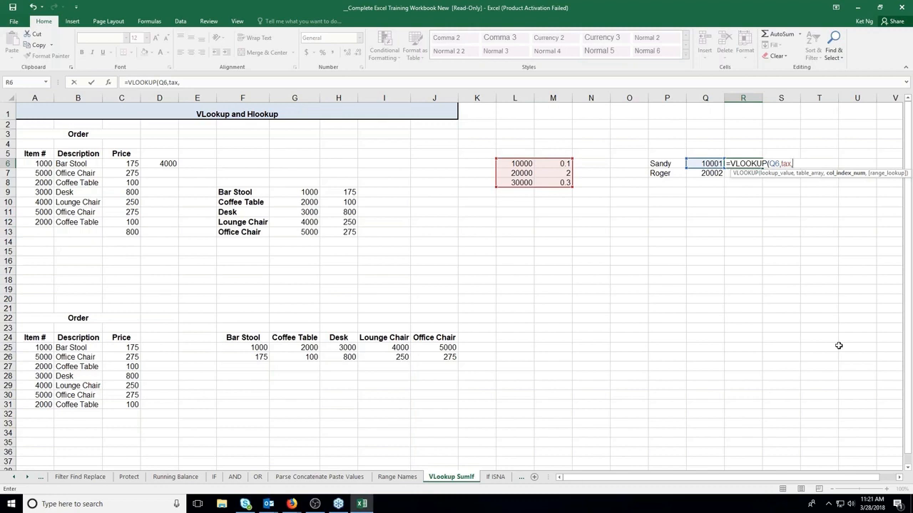
{"action": "type", "text": "2"}
{"action": "key", "text": "Return"}
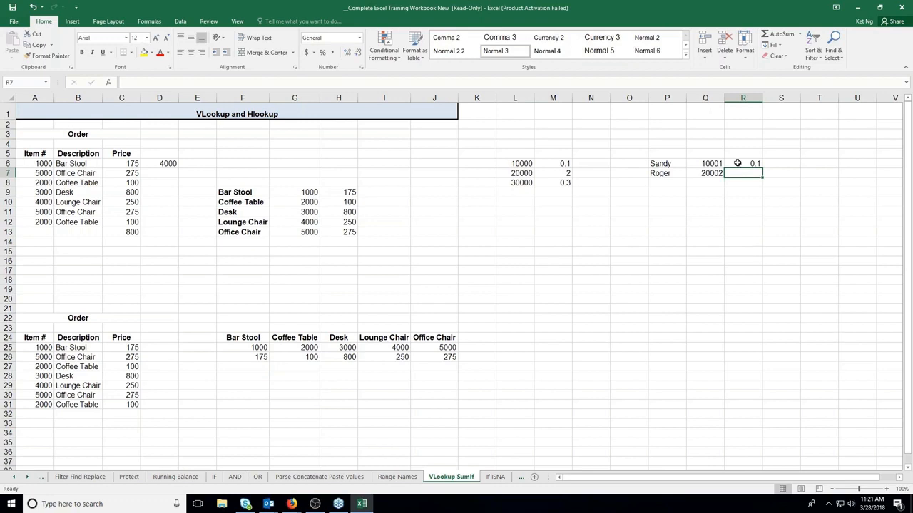
{"action": "left_click", "coordinate": [738, 163]}
{"action": "left_click_drag", "start_coordinate": [767, 169], "coordinate": [759, 178]}
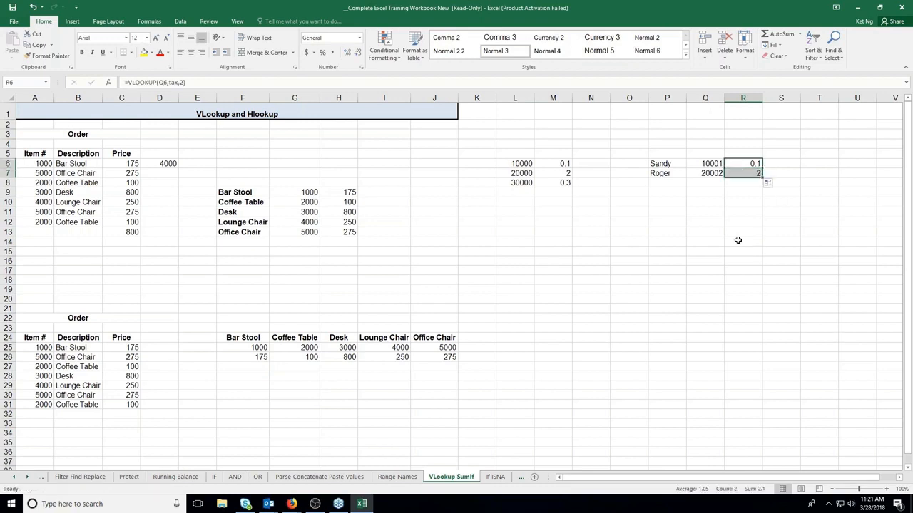
Correct the second rate in the tax table, cell M7, to 0.2
{"action": "double_click", "coordinate": [563, 173]}
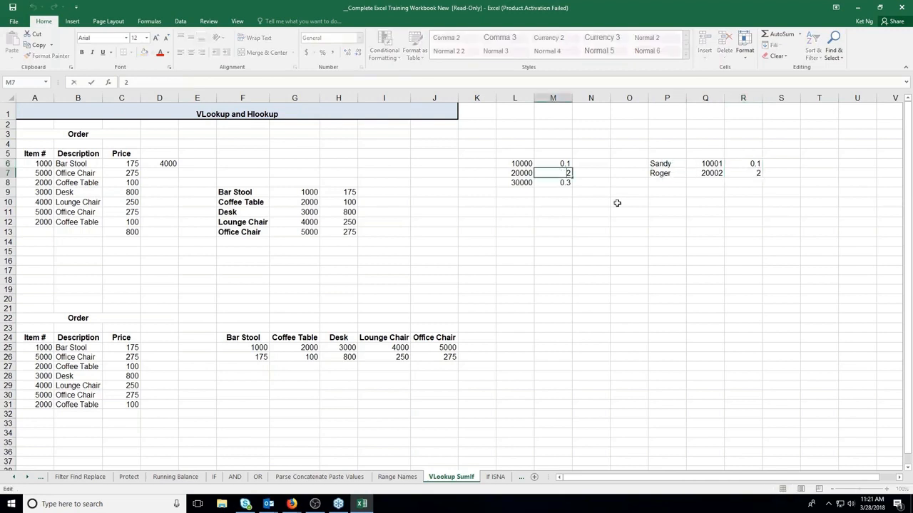
{"action": "type", "text": "0."}
{"action": "key", "text": "Return"}
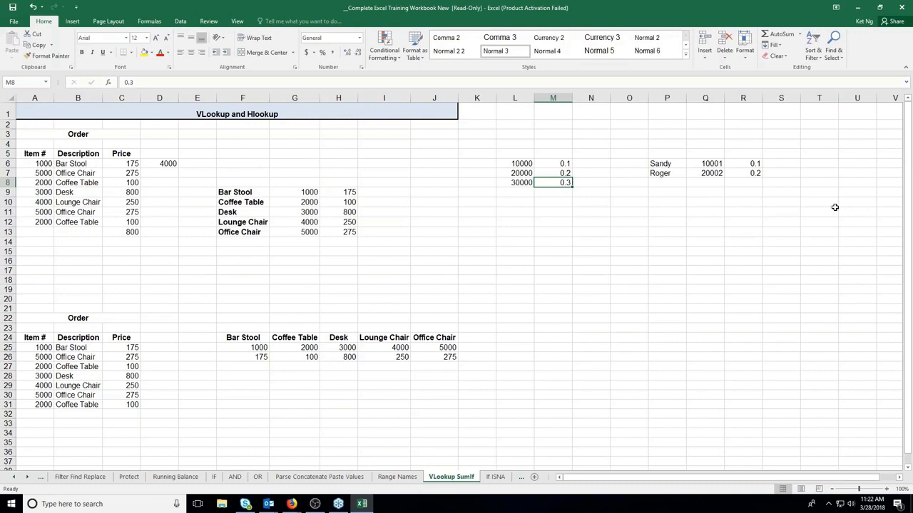
Review the tax table's thresholds in L6:L8, comparing the first and second brackets
{"action": "left_click_drag", "start_coordinate": [507, 164], "coordinate": [510, 183]}
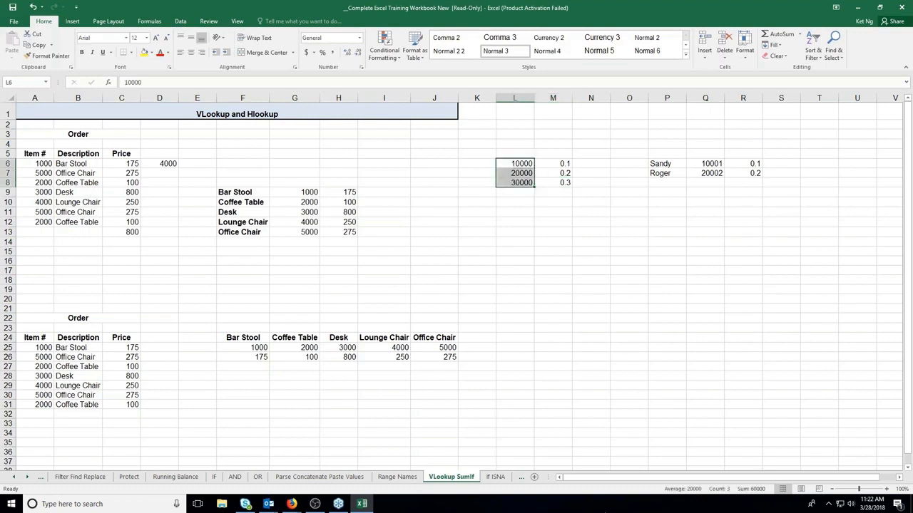
{"action": "left_click", "coordinate": [510, 162]}
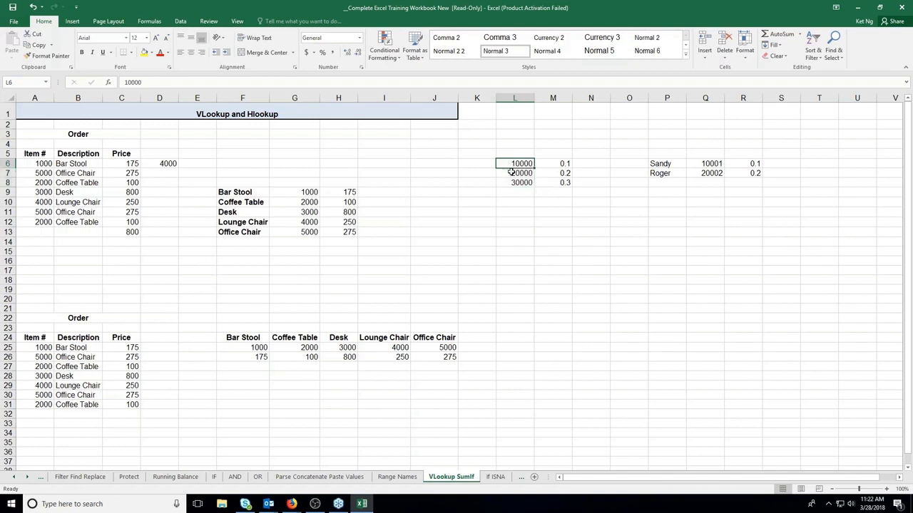
{"action": "left_click", "coordinate": [511, 173]}
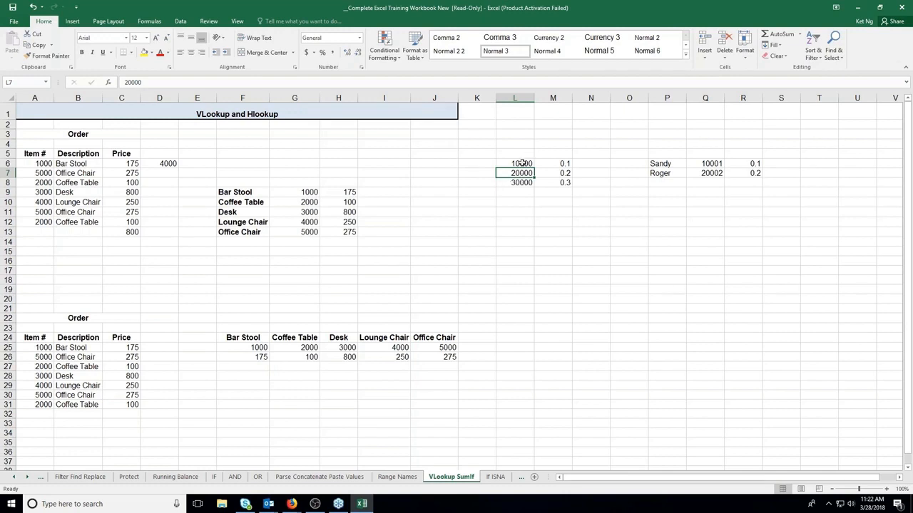
{"action": "left_click", "coordinate": [521, 164]}
{"action": "left_click", "coordinate": [521, 172]}
Clear the description in B6 to test the lookup formulas with an empty lookup value, and undo the deletion
{"action": "left_click", "coordinate": [74, 162]}
{"action": "key", "text": "Delete"}
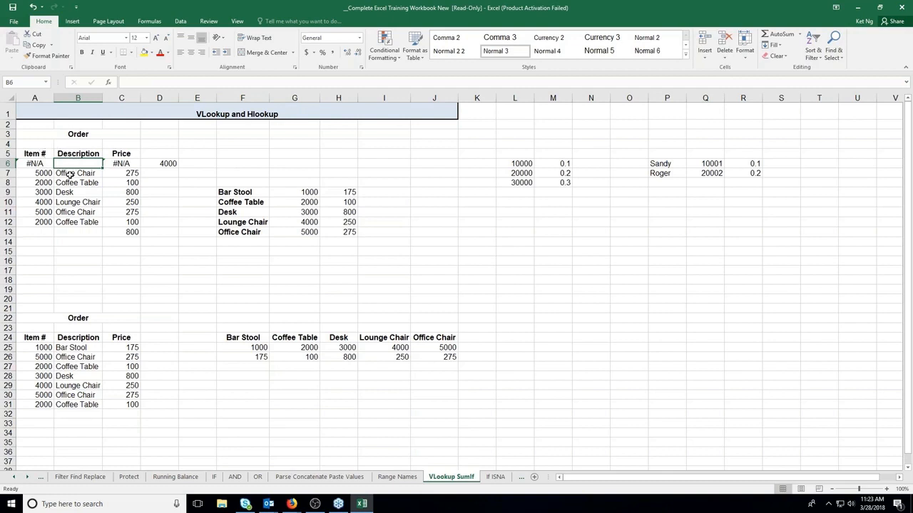
{"action": "left_click_drag", "start_coordinate": [69, 176], "coordinate": [71, 223]}
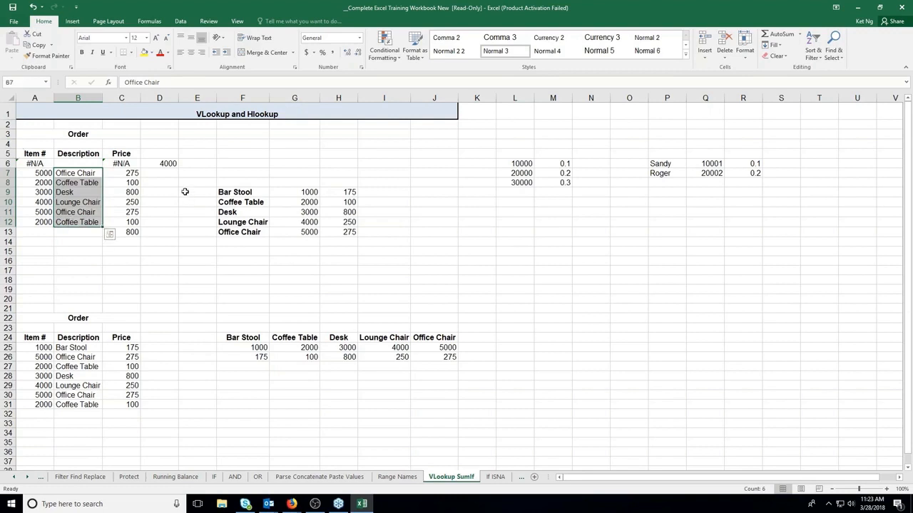
{"action": "key", "text": "ctrl+z"}
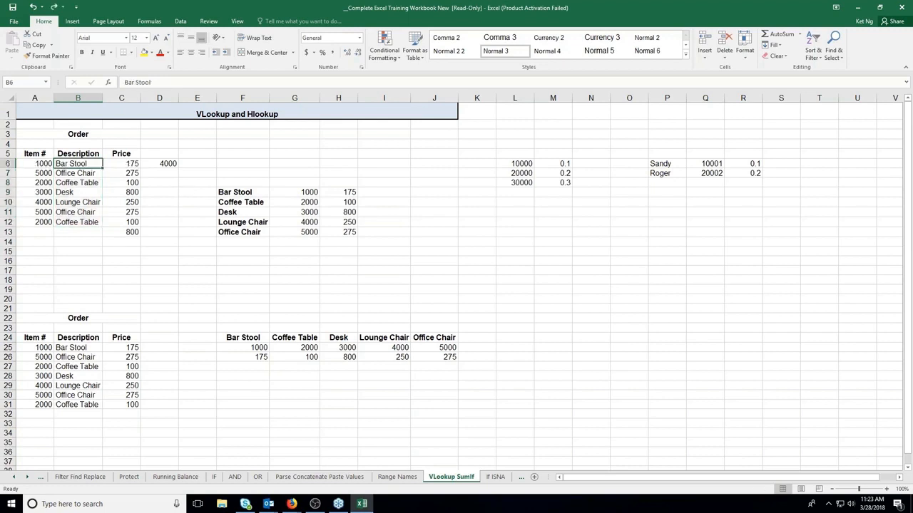
Inspect the criterion cell D6 and the HLOOKUP price formula in C25
{"action": "left_click", "coordinate": [167, 163]}
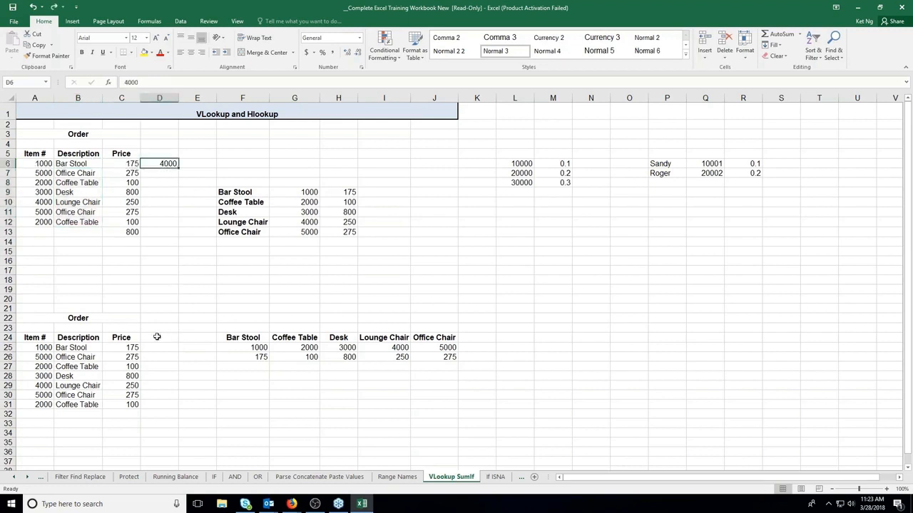
{"action": "left_click", "coordinate": [134, 346]}
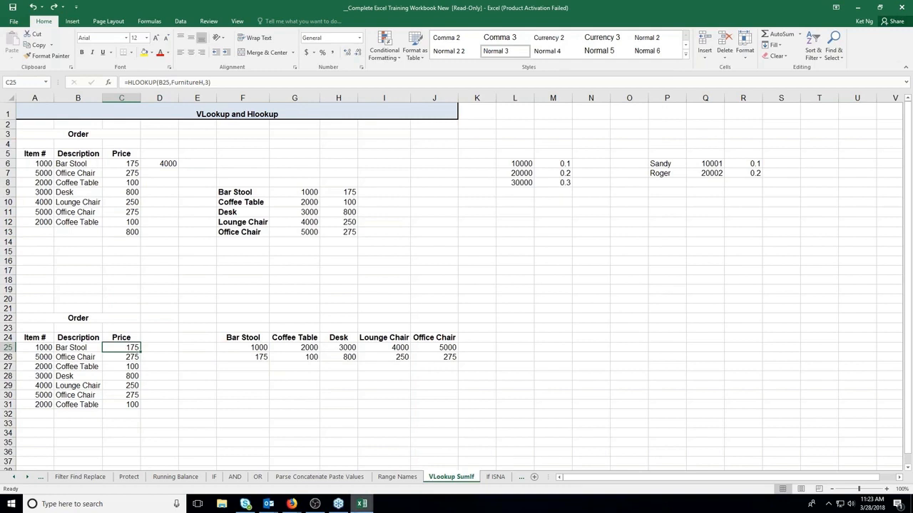
On the If ISNA sheet, test the price formula in C6 by clearing the description in B6 and undoing the deletion
{"action": "left_click", "coordinate": [484, 478]}
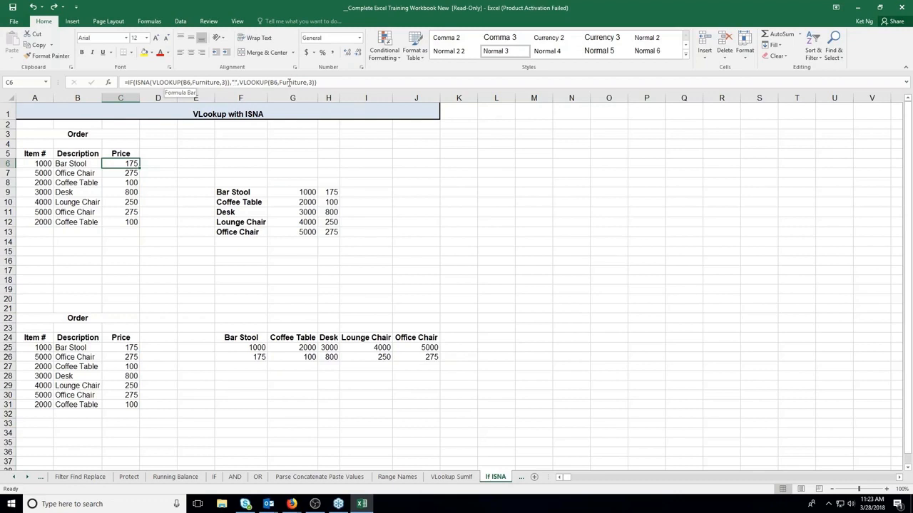
{"action": "left_click", "coordinate": [69, 164]}
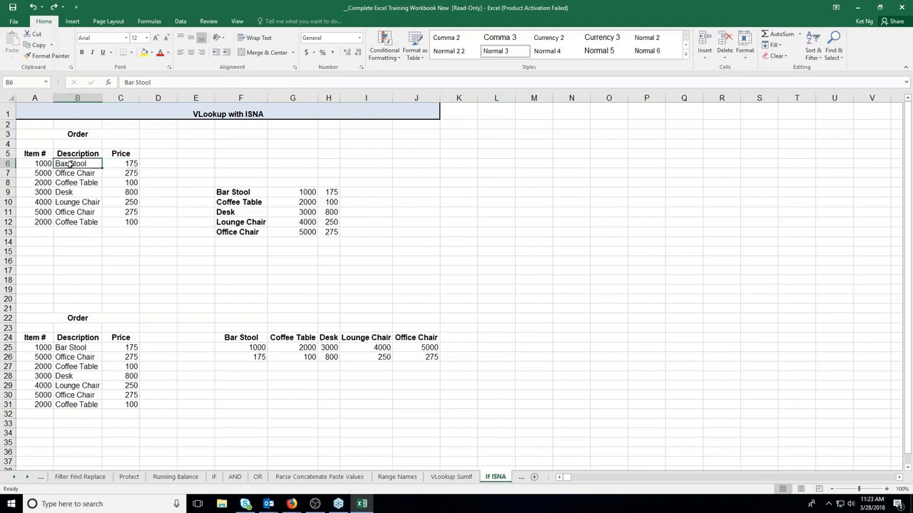
{"action": "key", "text": "Delete"}
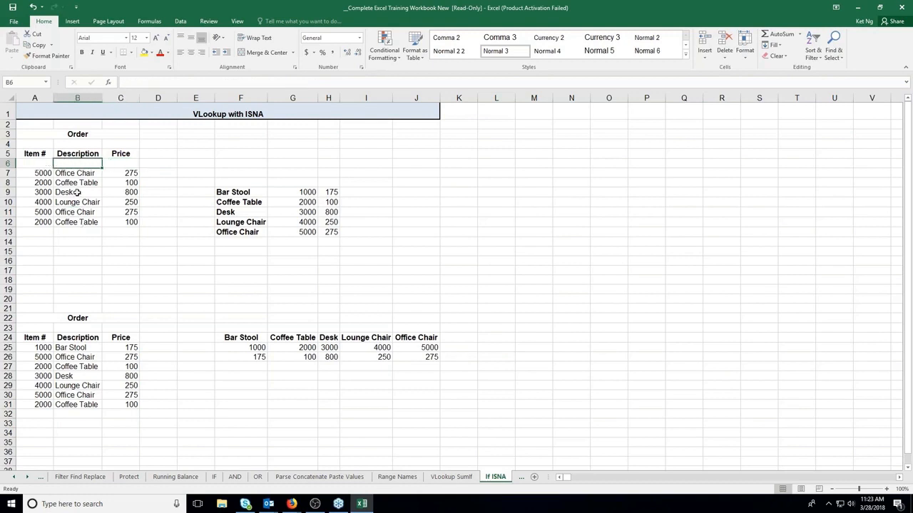
{"action": "key", "text": "ctrl+z"}
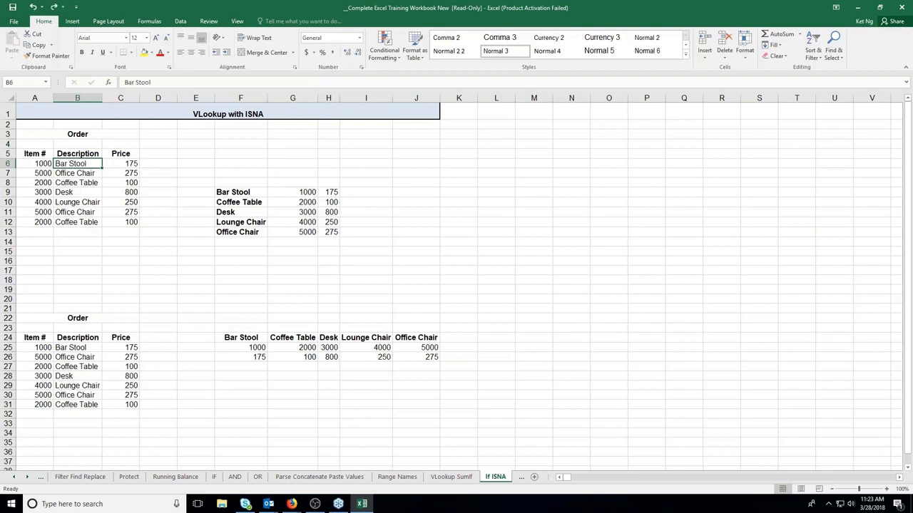
{"action": "left_click", "coordinate": [129, 163]}
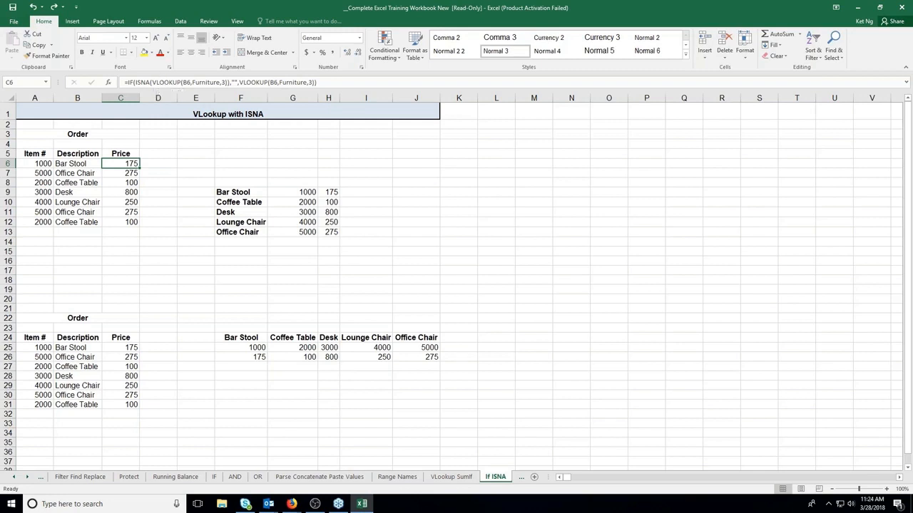
Go to the VLookup IfNA sheet and examine the IFNA formula in C6, including its value_if_na argument
{"action": "left_click", "coordinate": [27, 478]}
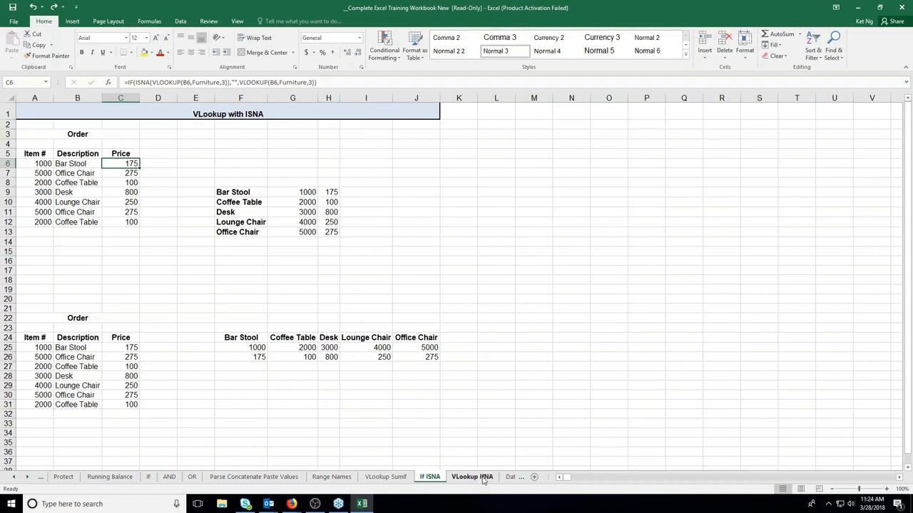
{"action": "left_click", "coordinate": [483, 480]}
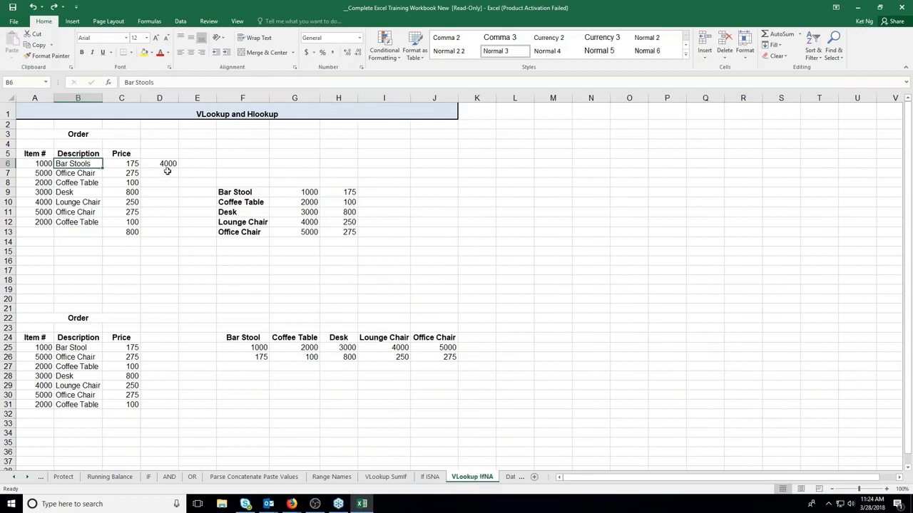
{"action": "left_click", "coordinate": [132, 163]}
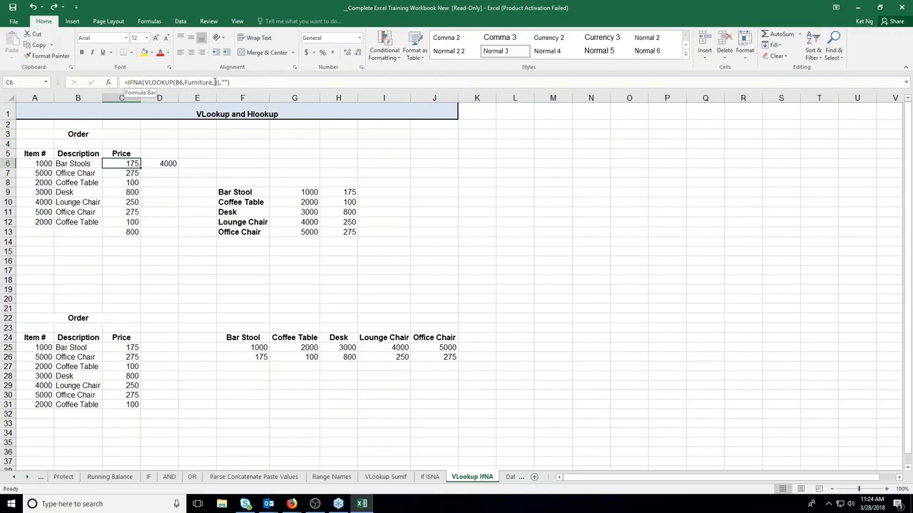
{"action": "left_click", "coordinate": [226, 82]}
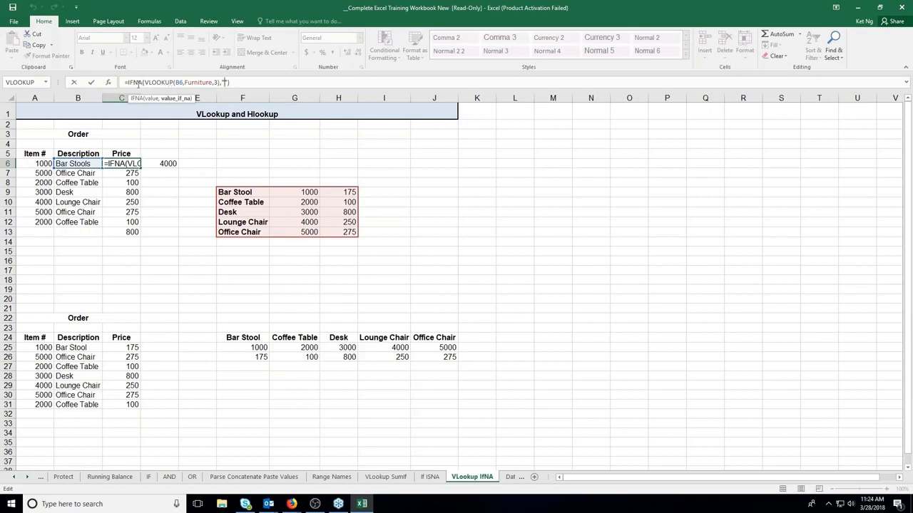
{"action": "key", "text": "Escape"}
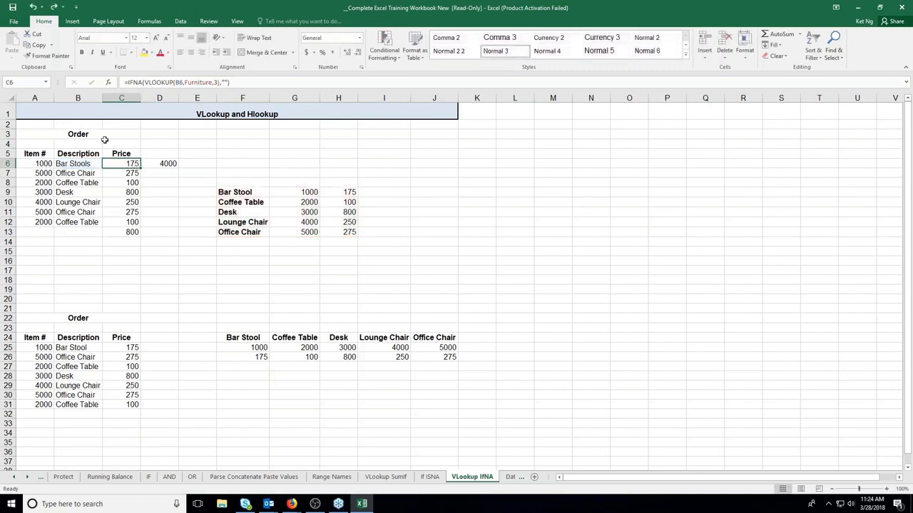
Test the IFNA formula by clearing the description in B6 and restoring it to Bar Stools
{"action": "left_click", "coordinate": [83, 161]}
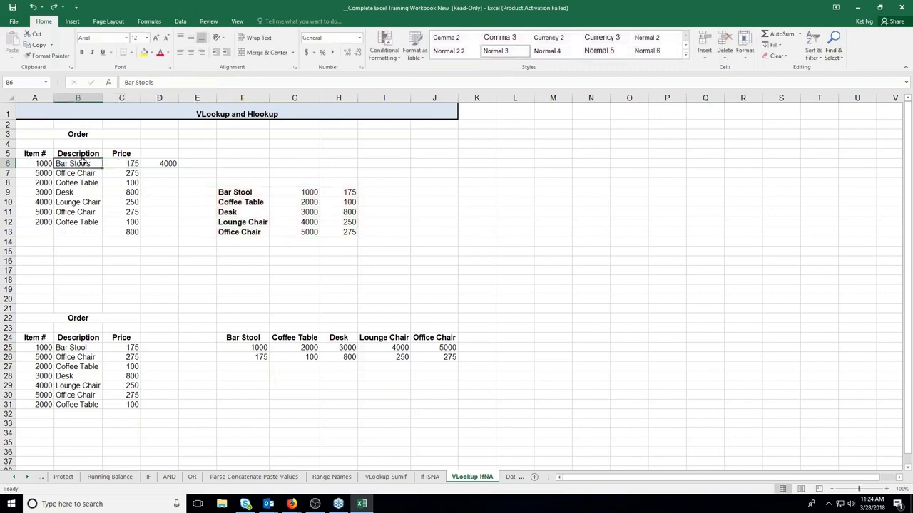
{"action": "key", "text": "Delete"}
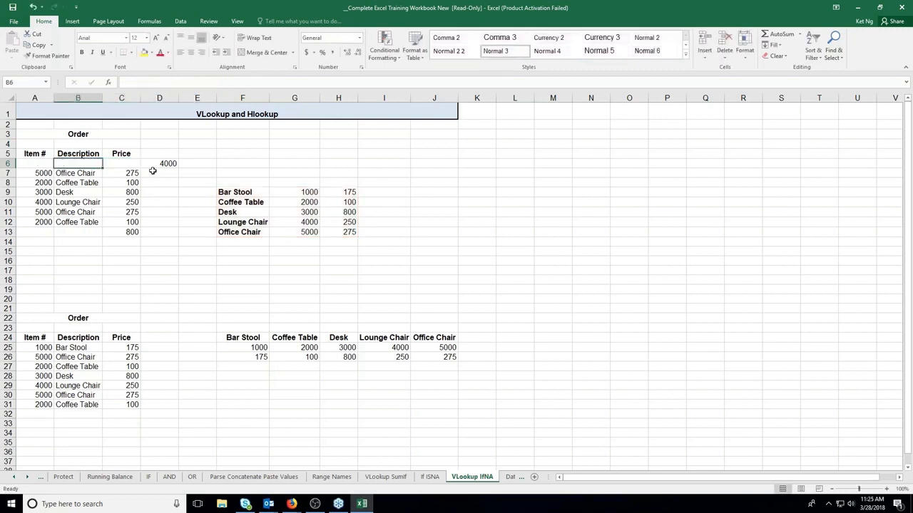
{"action": "type", "text": "Bar Stools"}
{"action": "key", "text": "ctrl+Return"}
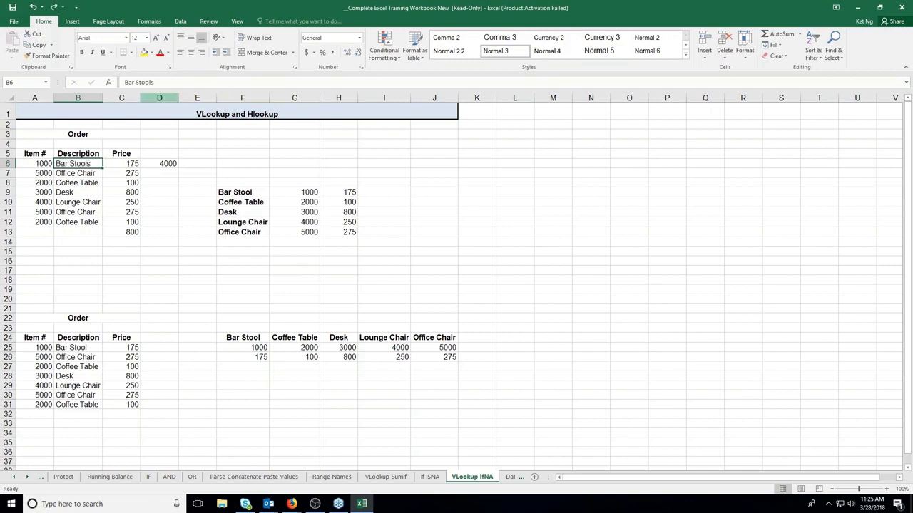
Examine the nested VLOOKUP(B6,Furniture,3) argument inside the IFNA formula in C6
{"action": "left_click", "coordinate": [124, 162]}
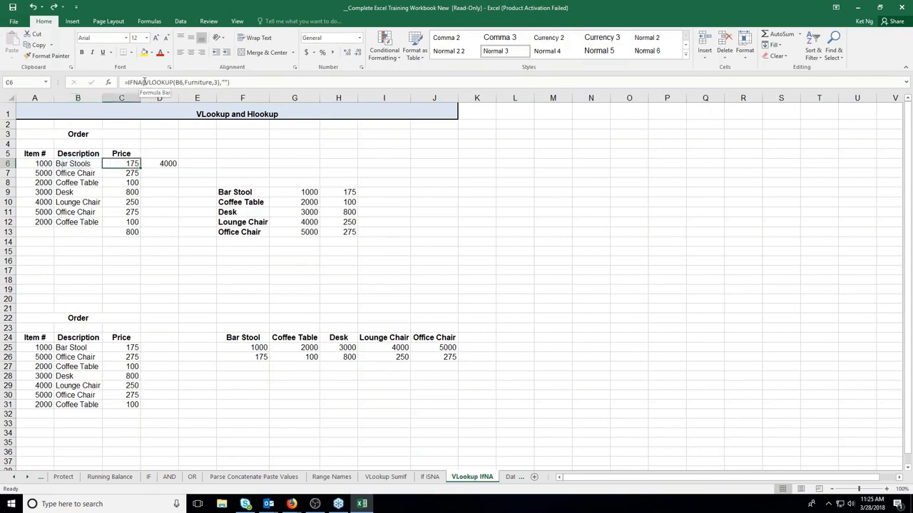
{"action": "left_click_drag", "start_coordinate": [141, 82], "coordinate": [220, 83]}
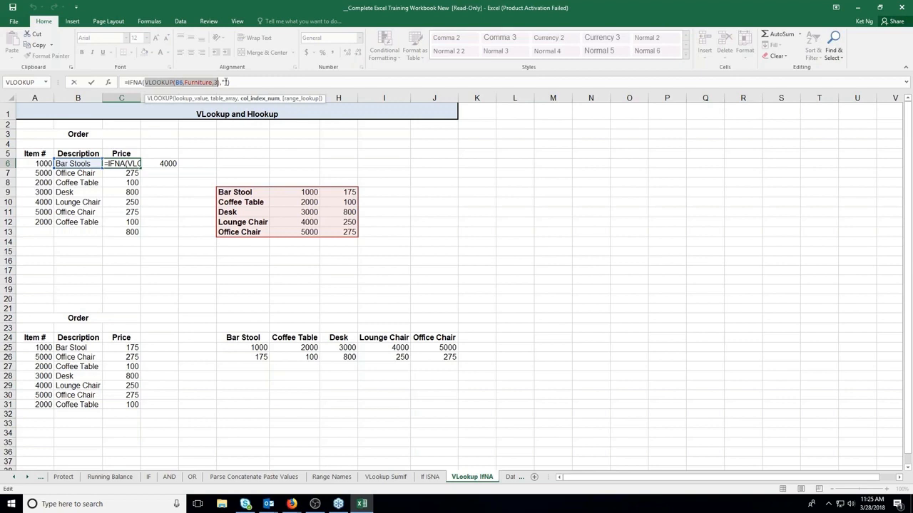
{"action": "key", "text": "ctrl+Return"}
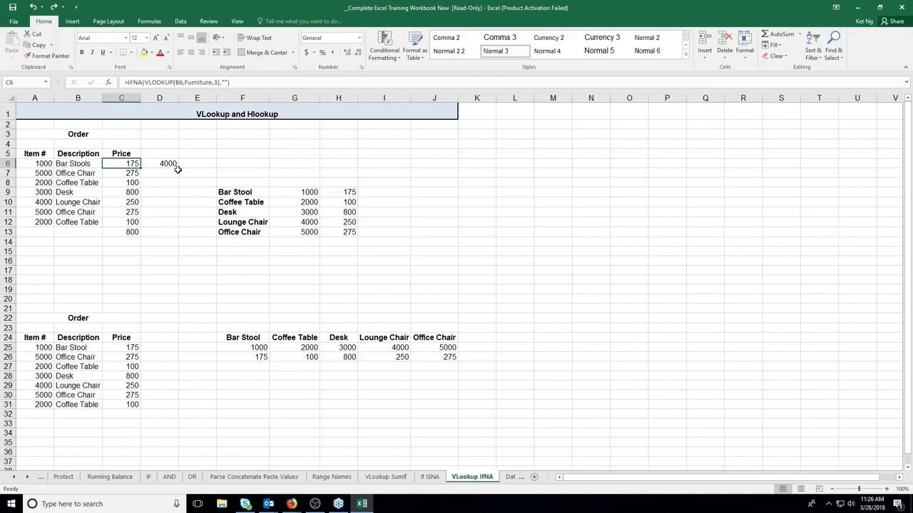
{"action": "left_click", "coordinate": [176, 167]}
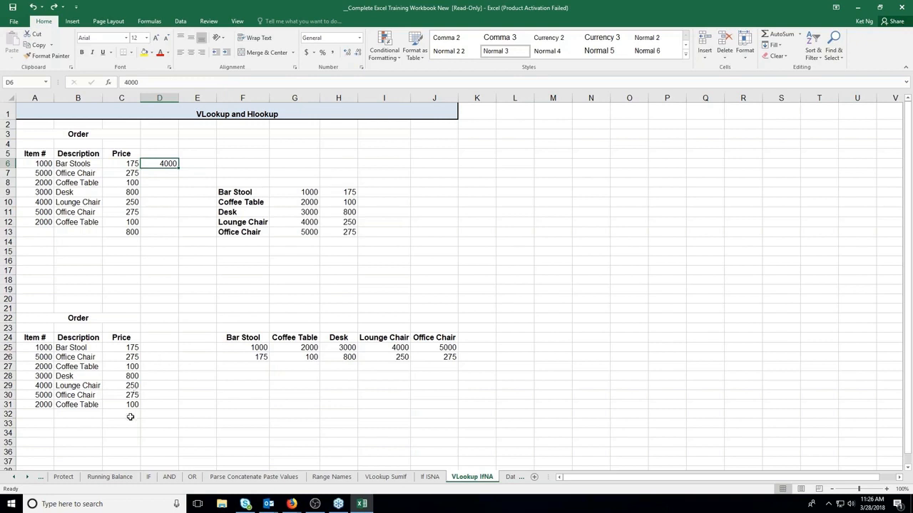
Return to the VLookup SumIf sheet and examine the ranges and criterion of the SUMIF formula in C13
{"action": "left_click", "coordinate": [378, 477]}
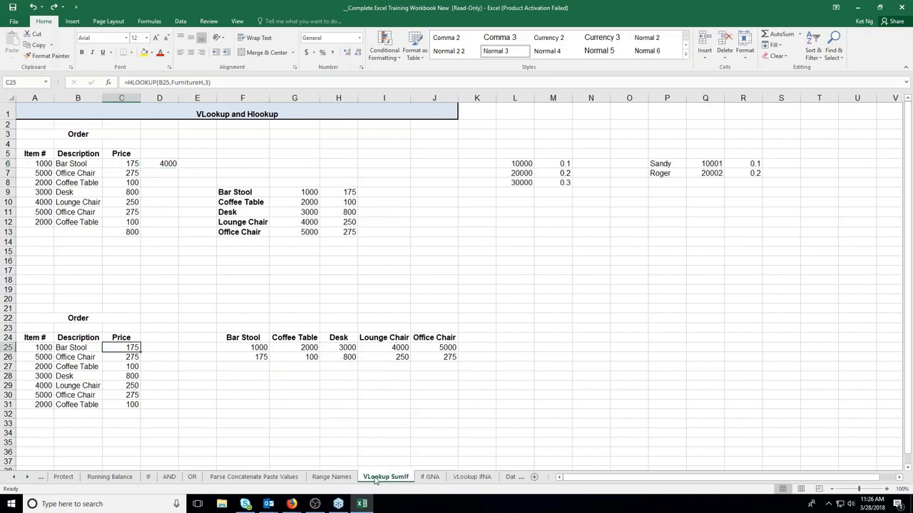
{"action": "left_click", "coordinate": [159, 163]}
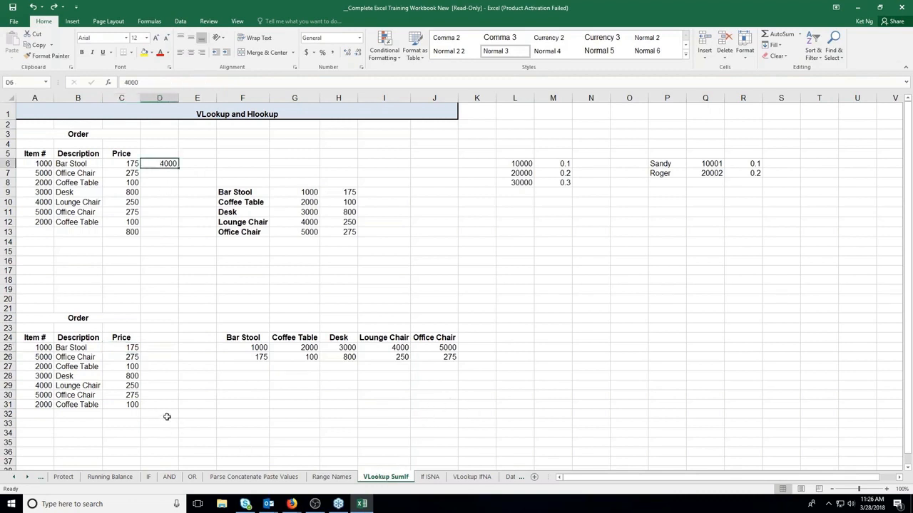
{"action": "left_click", "coordinate": [123, 233]}
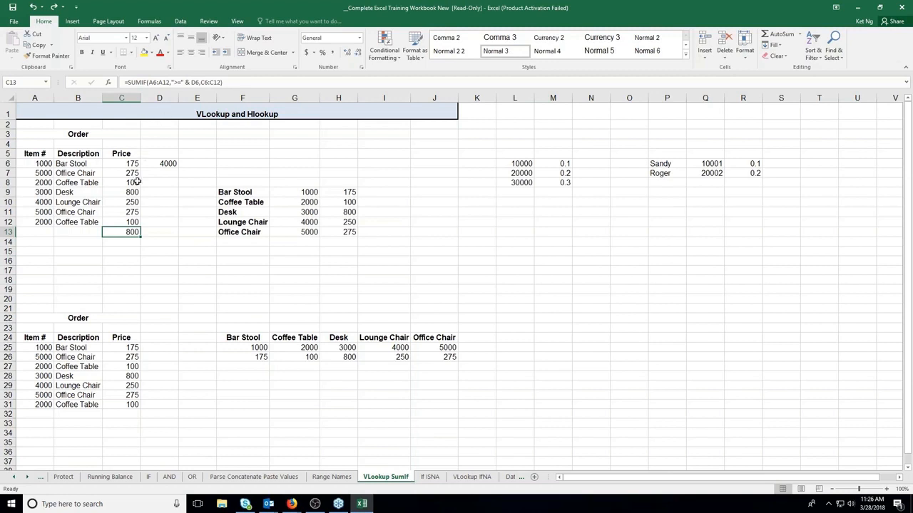
{"action": "double_click", "coordinate": [132, 232]}
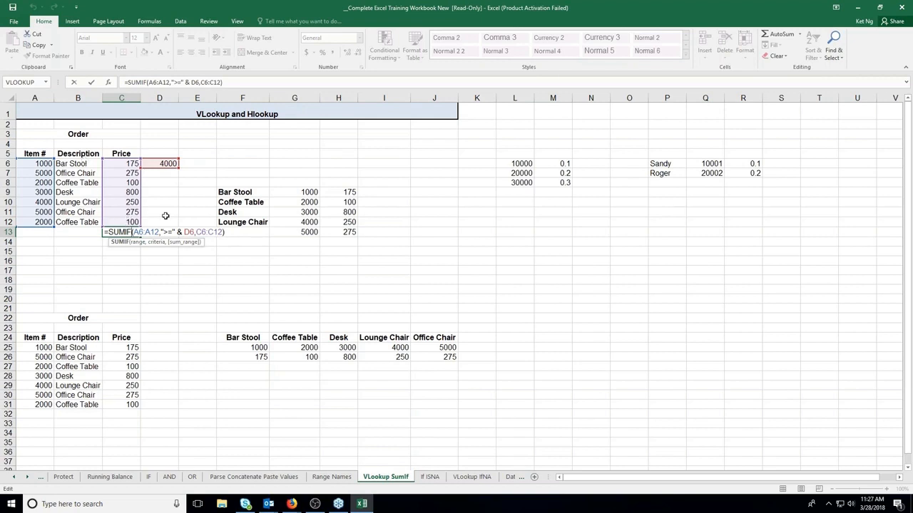
{"action": "key", "text": "Return"}
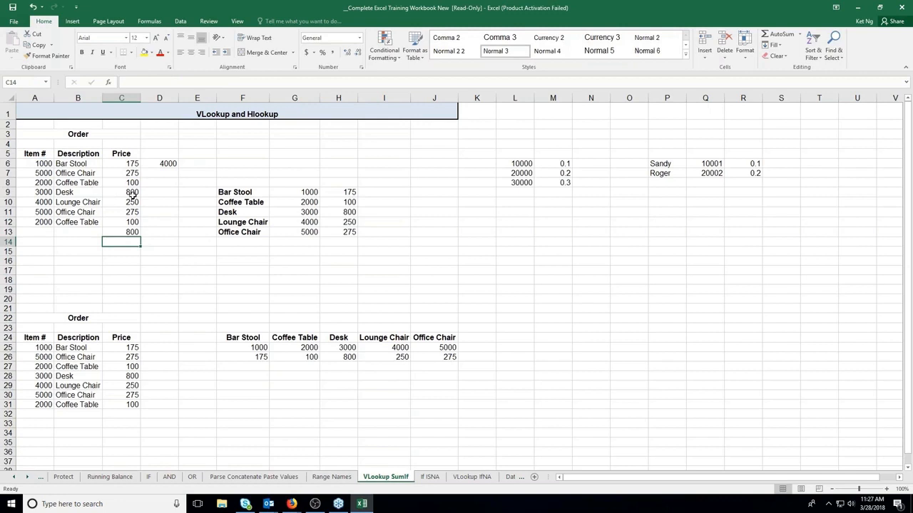
Trace the SUMIF logic by checking the criterion in D6, the item number in A10 and the price in C9
{"action": "left_click", "coordinate": [165, 163]}
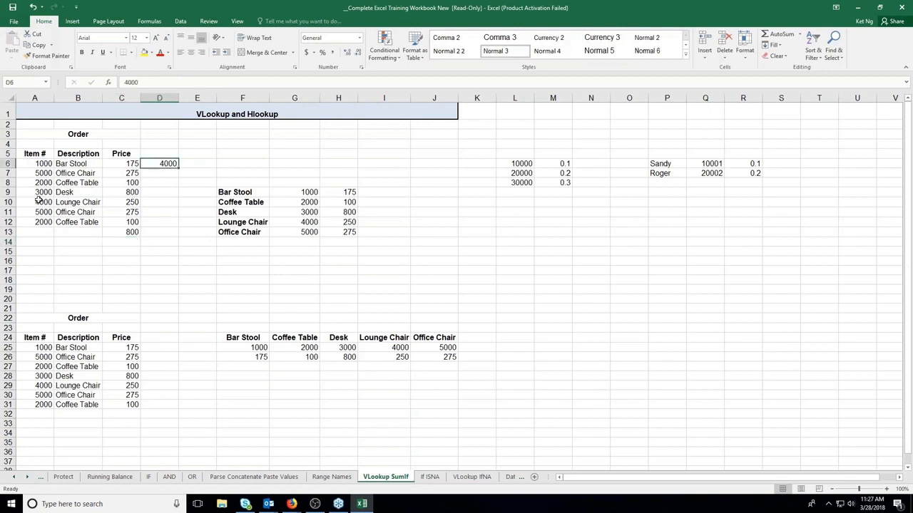
{"action": "left_click", "coordinate": [38, 201]}
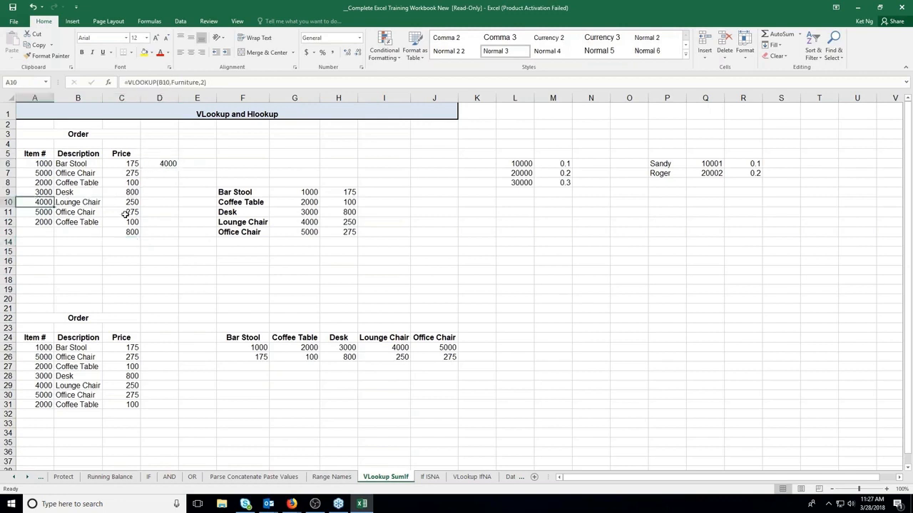
{"action": "left_click", "coordinate": [127, 192]}
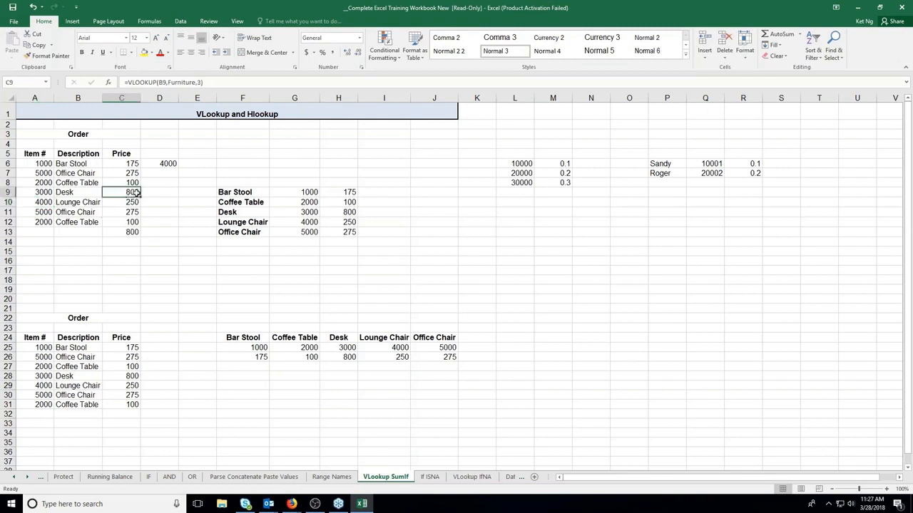
Test the SUMIF total in C13 by copying the Lounge Chair description from B10 over the description in B8
{"action": "left_click", "coordinate": [133, 232]}
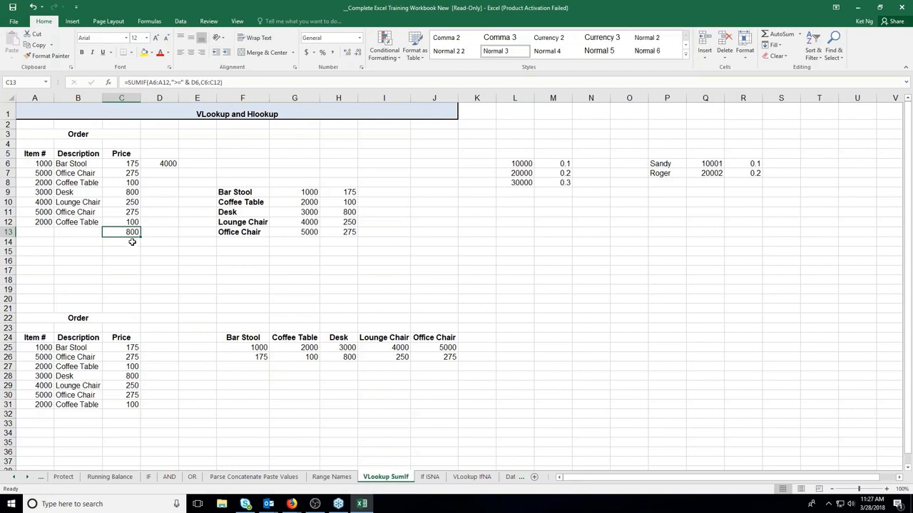
{"action": "left_click", "coordinate": [78, 204]}
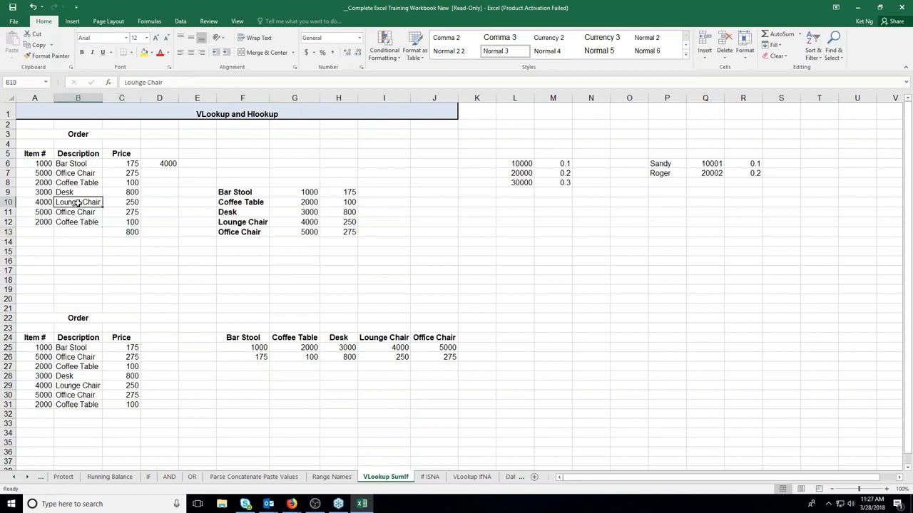
{"action": "key", "text": "ctrl+c"}
{"action": "left_click", "coordinate": [78, 182]}
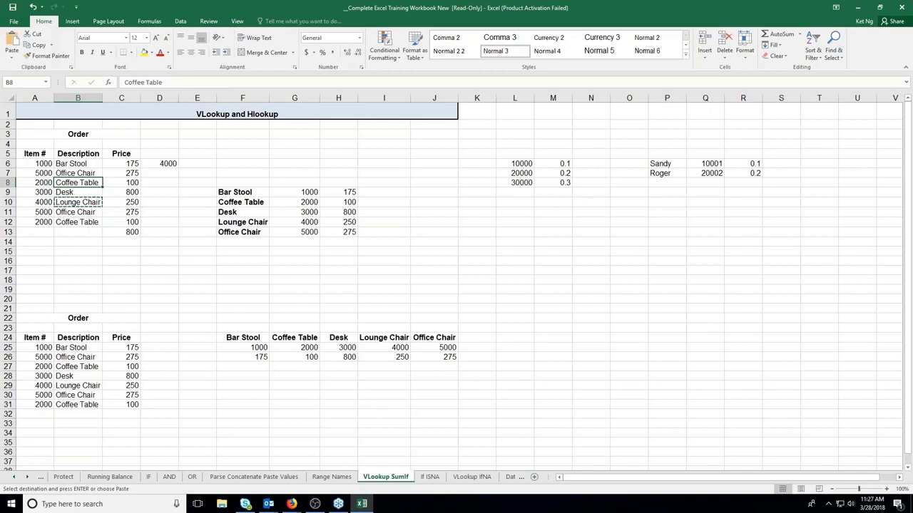
{"action": "key", "text": "Return"}
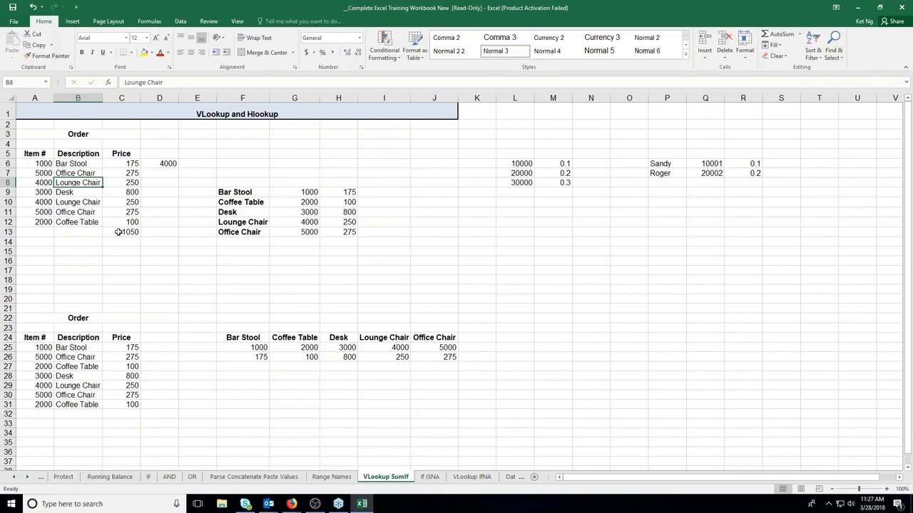
Delete the SUMIF formula from cell C13 below the Price column
{"action": "left_click", "coordinate": [116, 232]}
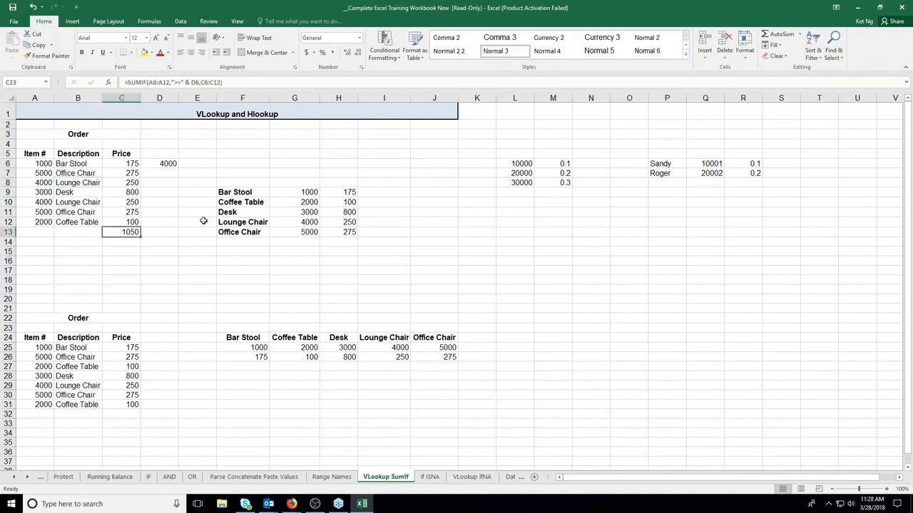
{"action": "key", "text": "Delete"}
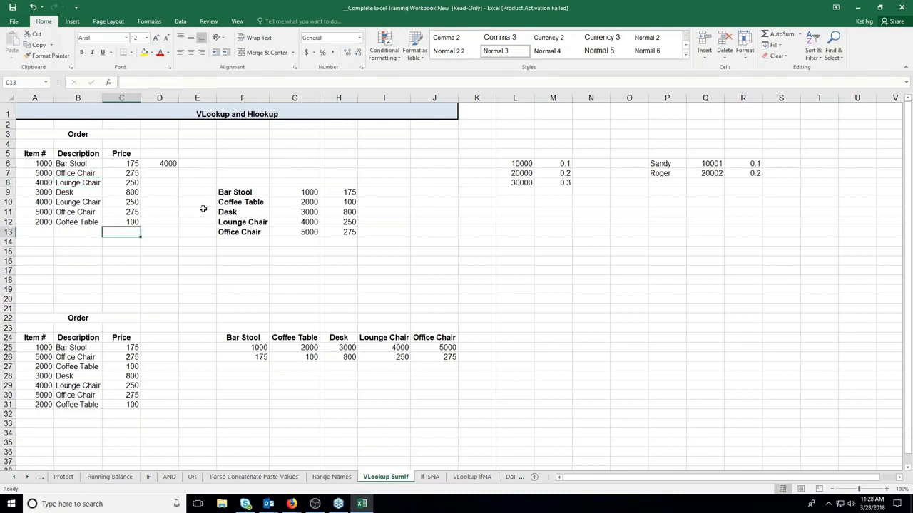